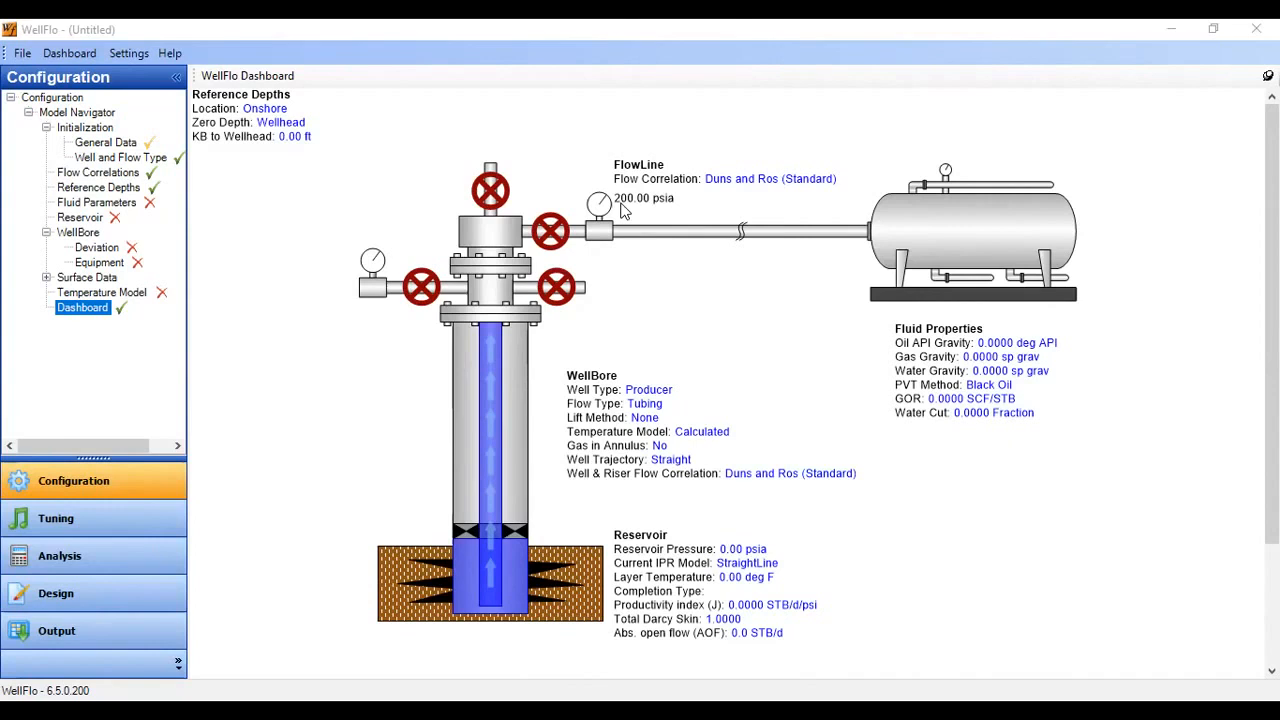
Enter "Multi-stage fracturing in horizontal well" in the notes of the General Data page and apply it
left_click(251, 266)
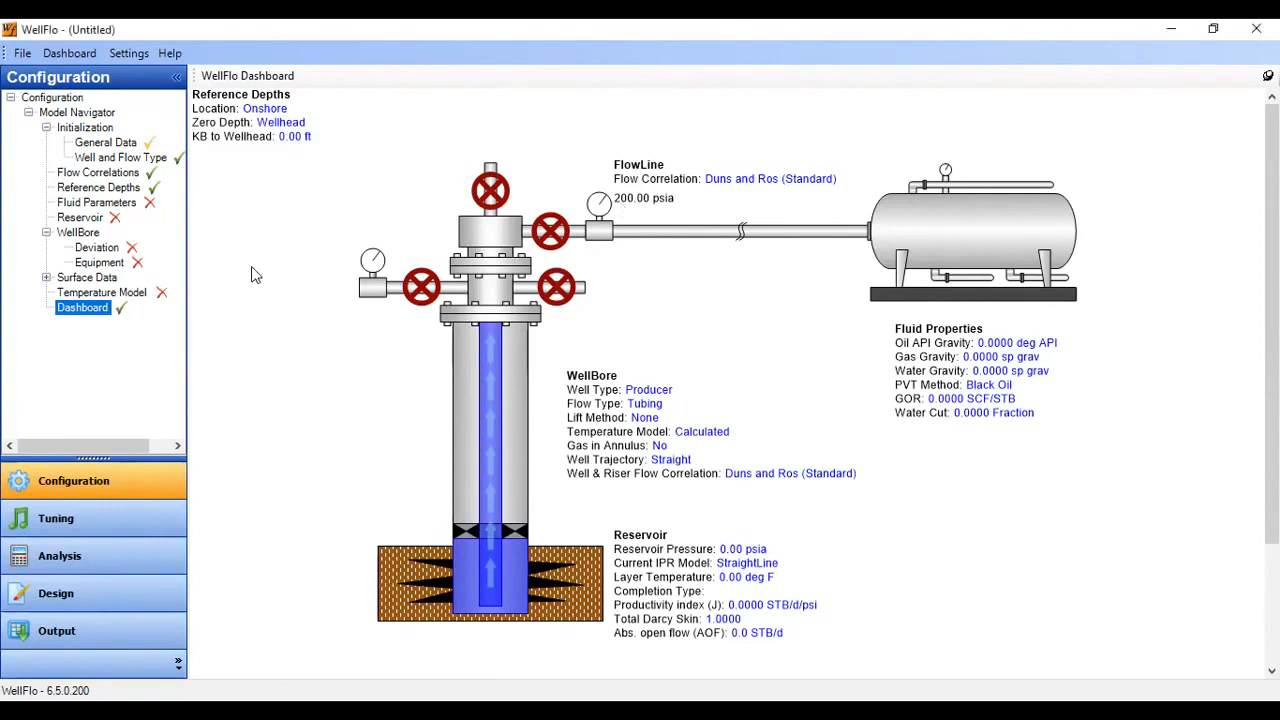
left_click(105, 143)
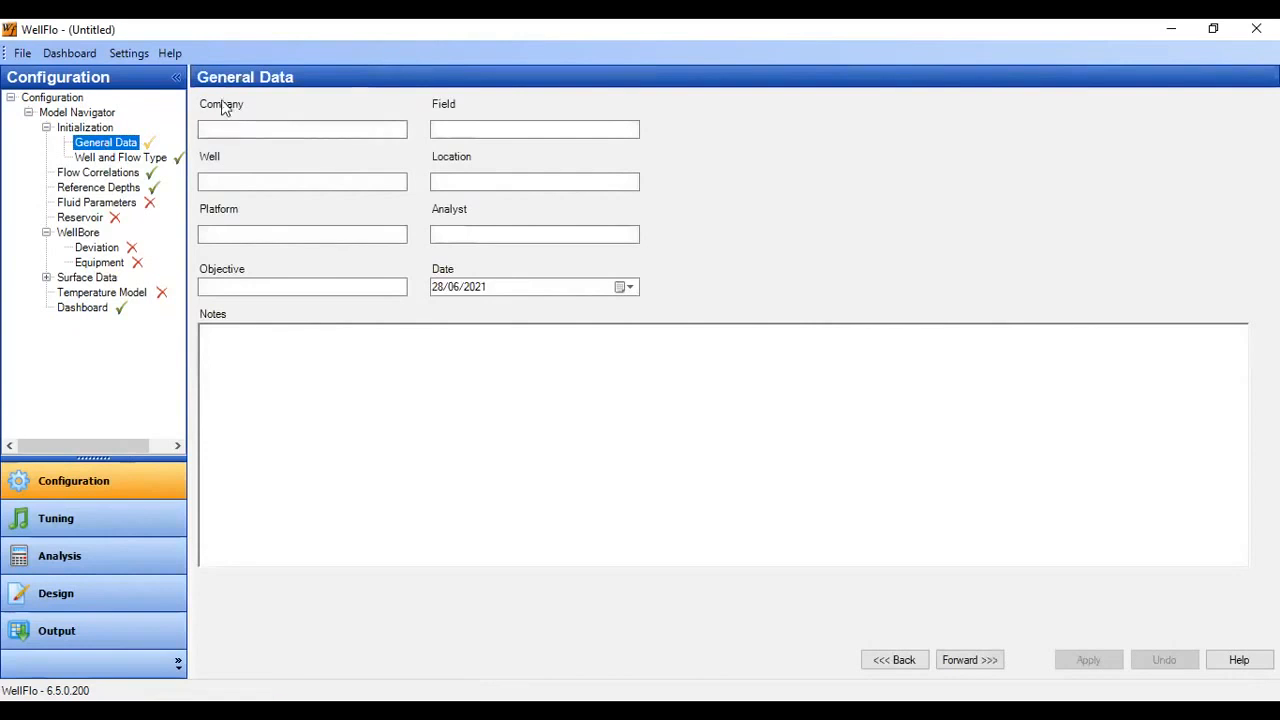
left_click(251, 130)
left_click(463, 130)
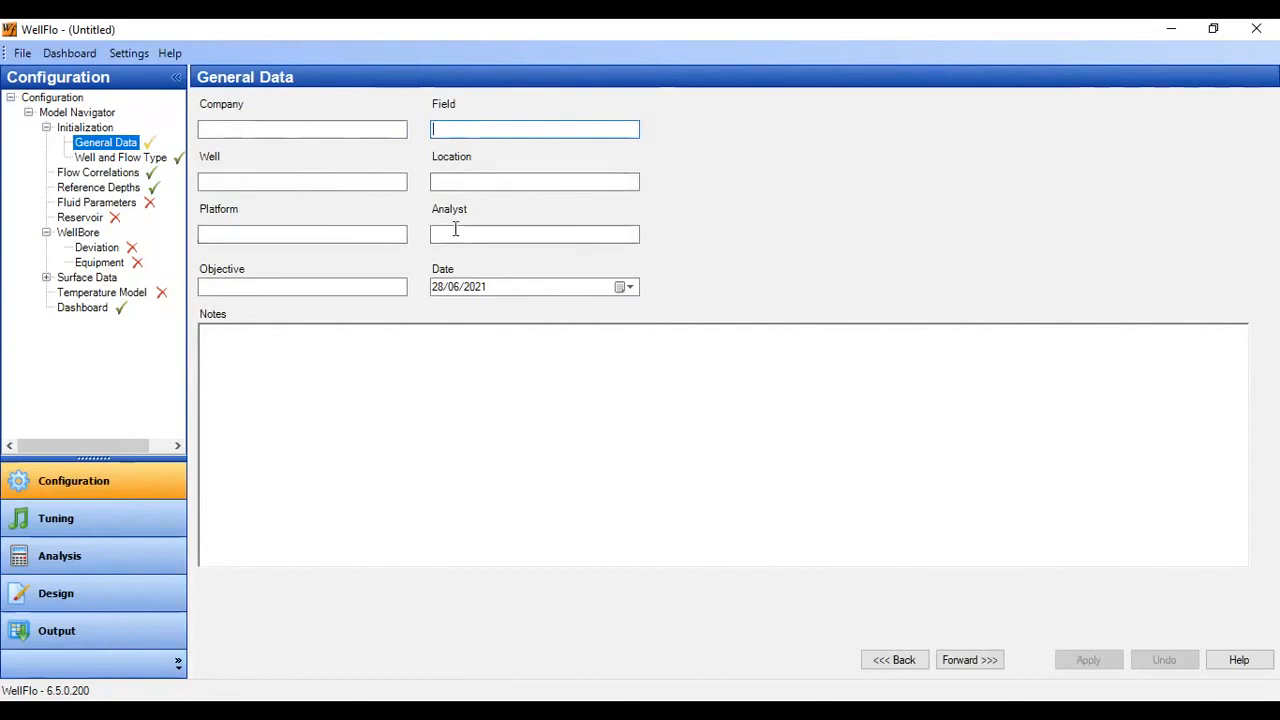
left_click(251, 287)
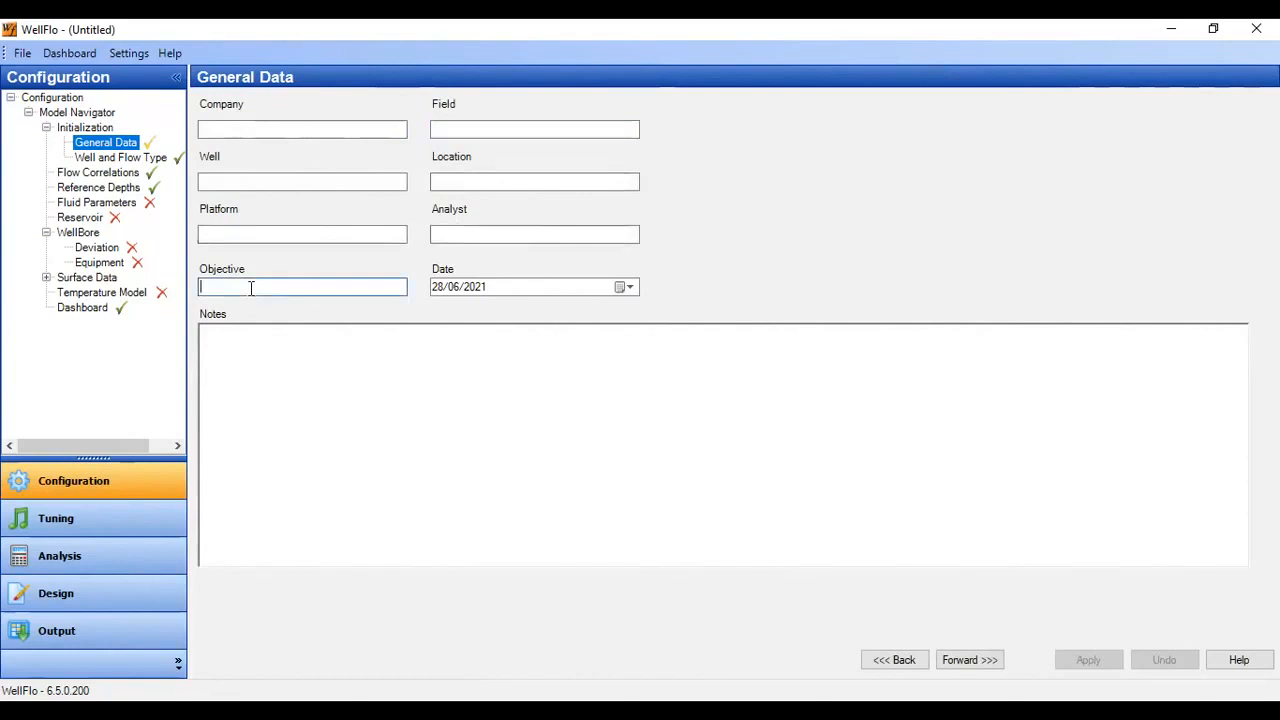
left_click(290, 350)
type("M")
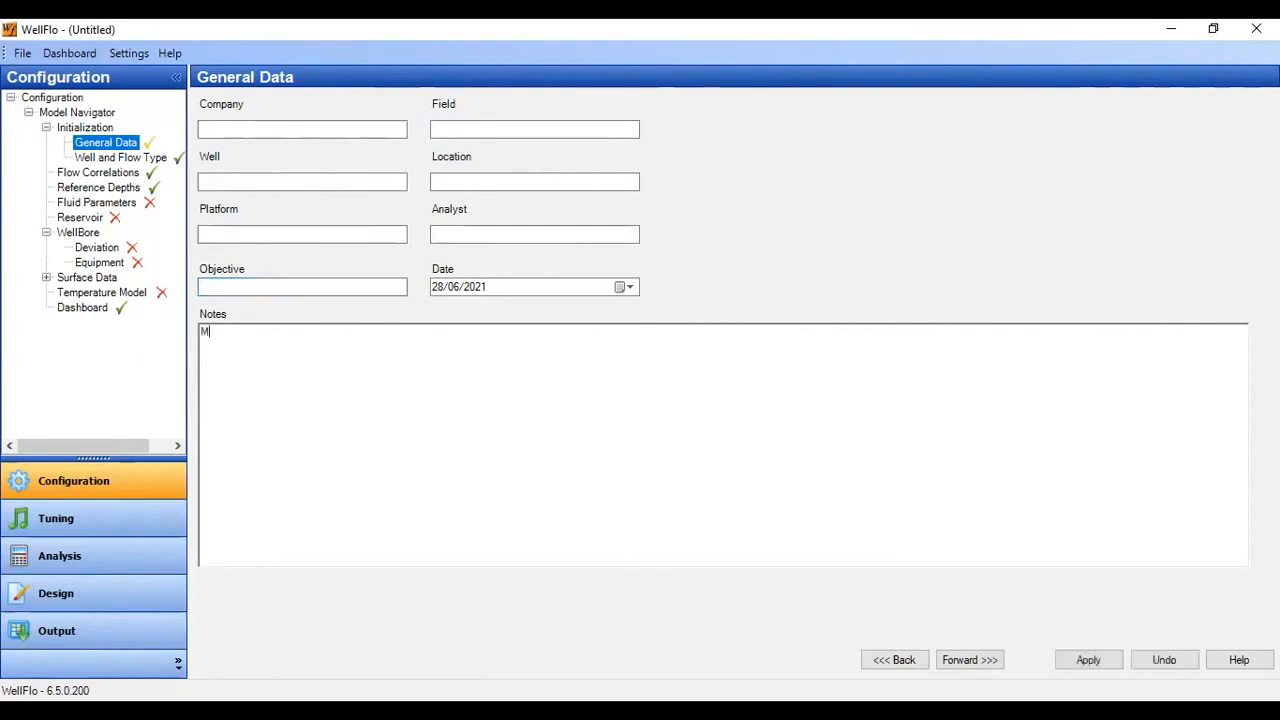
type("ulti0")
type("stage fracturing in horizon")
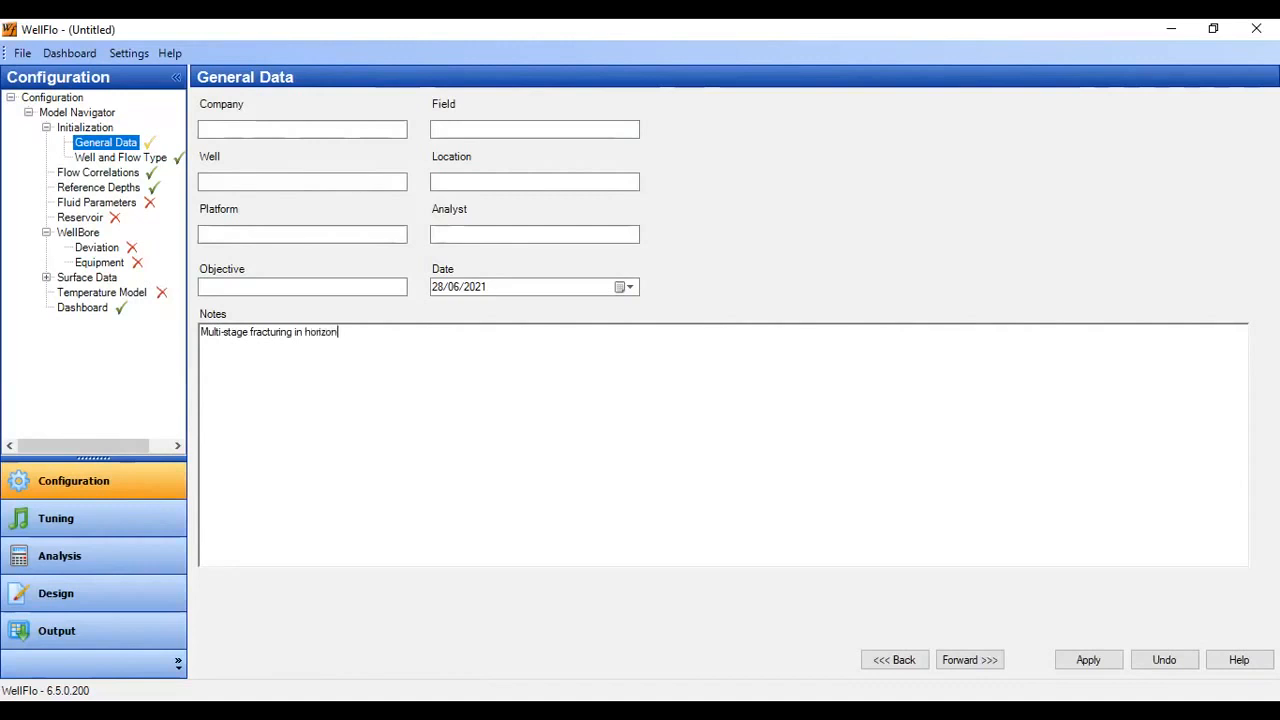
type("l well")
left_click(1088, 660)
Set the well orientation to Multi Frac in the well and flow type settings and apply it
left_click(975, 660)
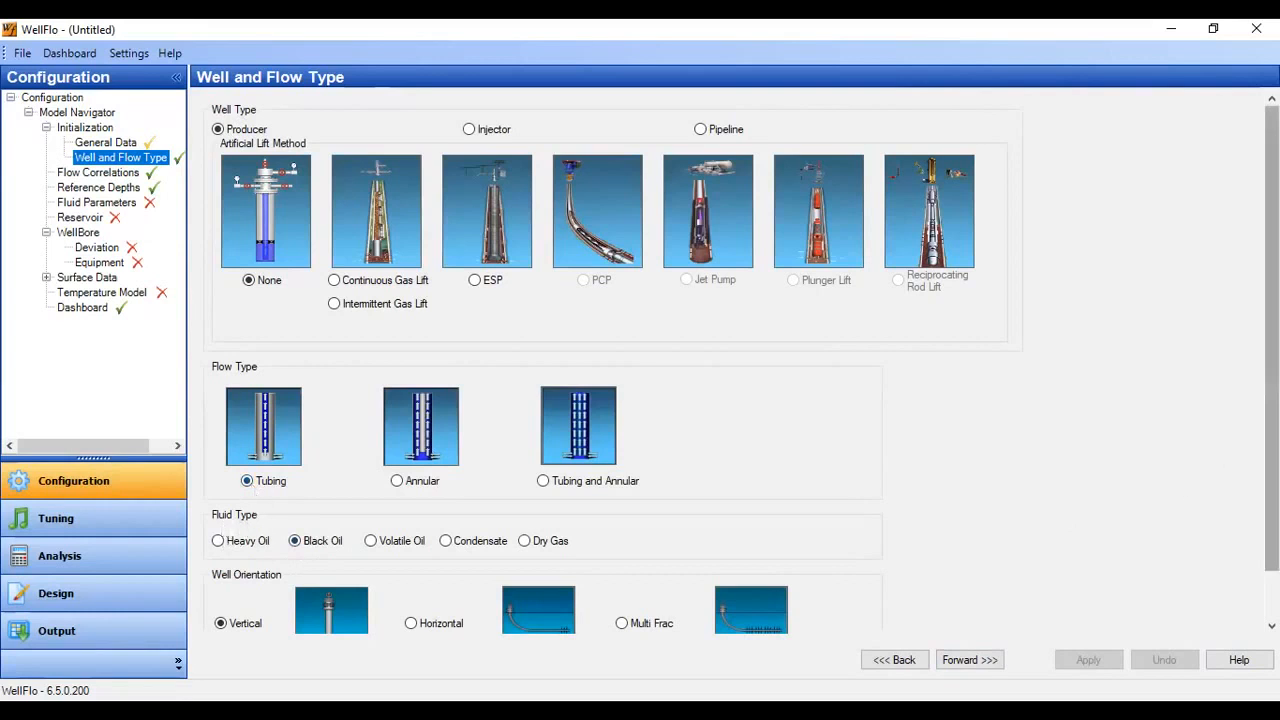
scroll(1272, 340, "down", 1)
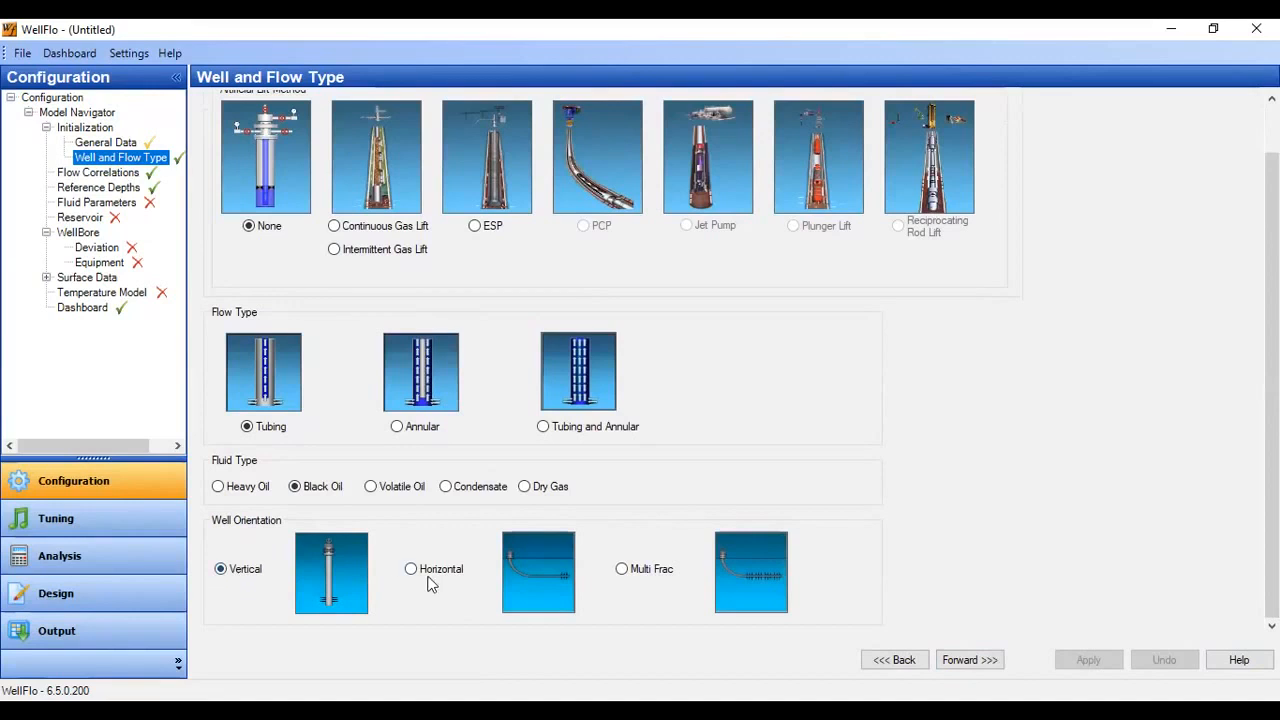
left_click(618, 572)
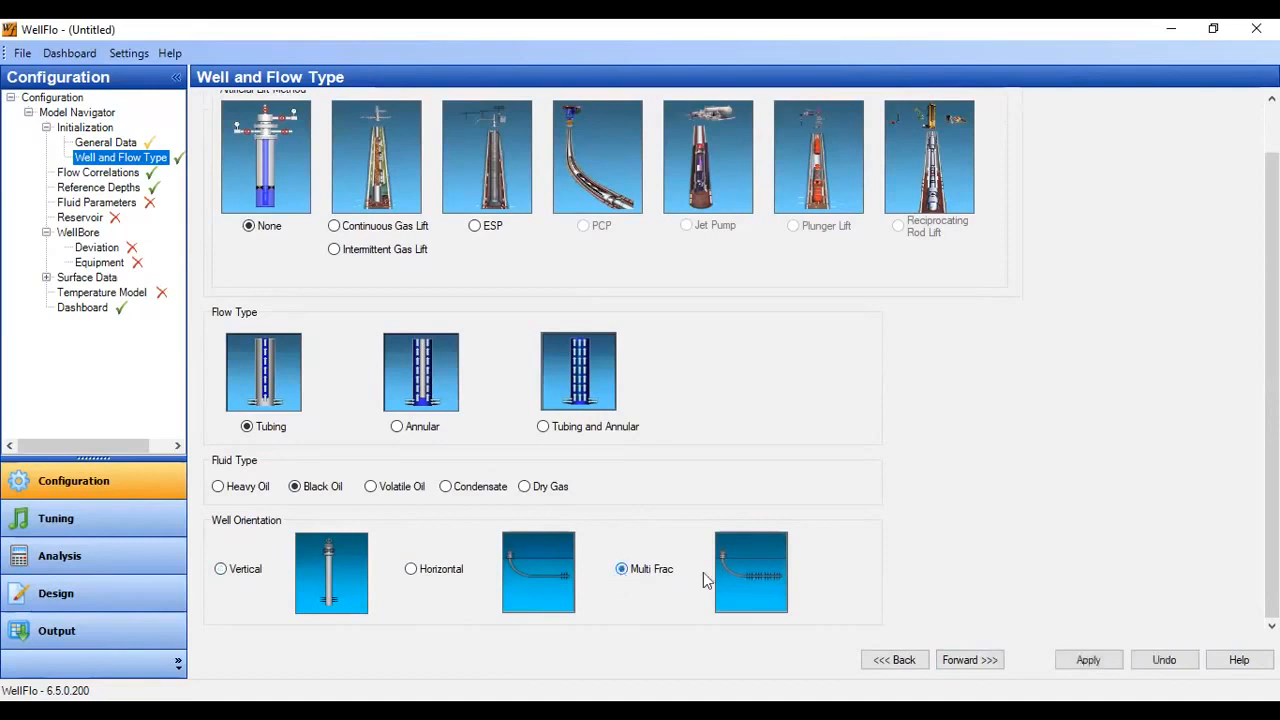
left_click(1088, 660)
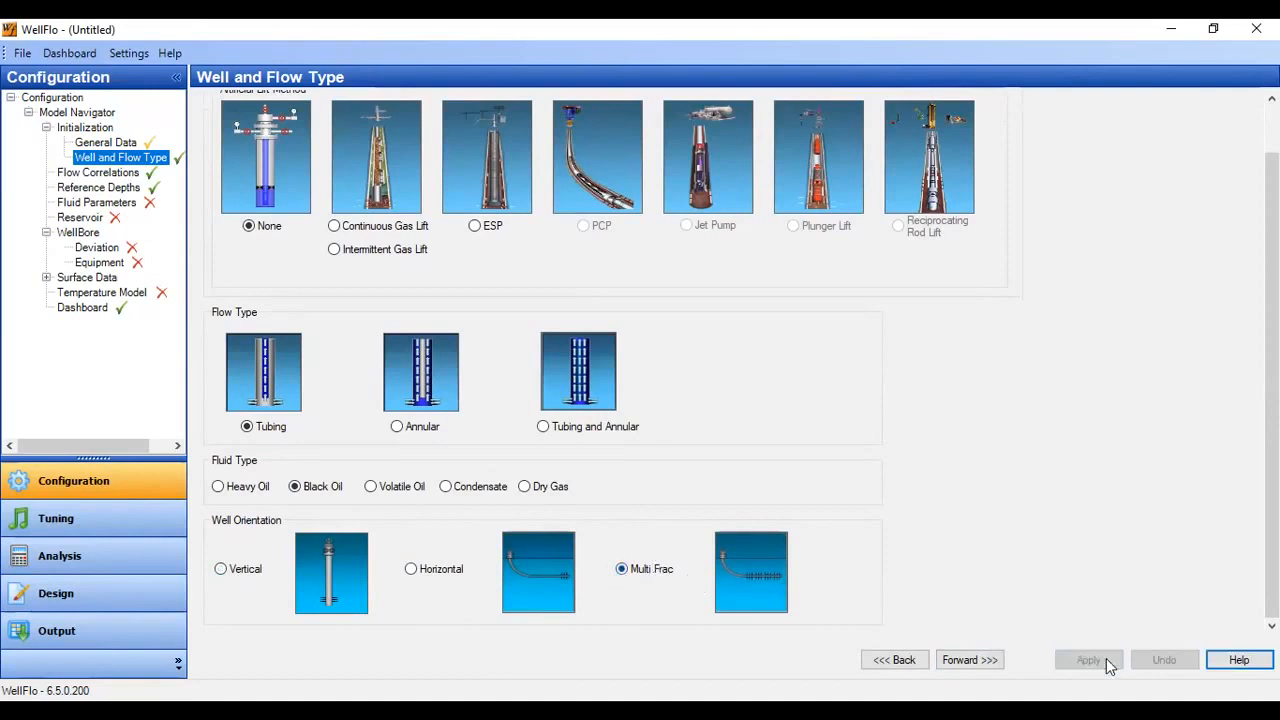
Set the well and riser flow correlation to Hagedorn and Brown (Standard) and apply it
left_click(985, 660)
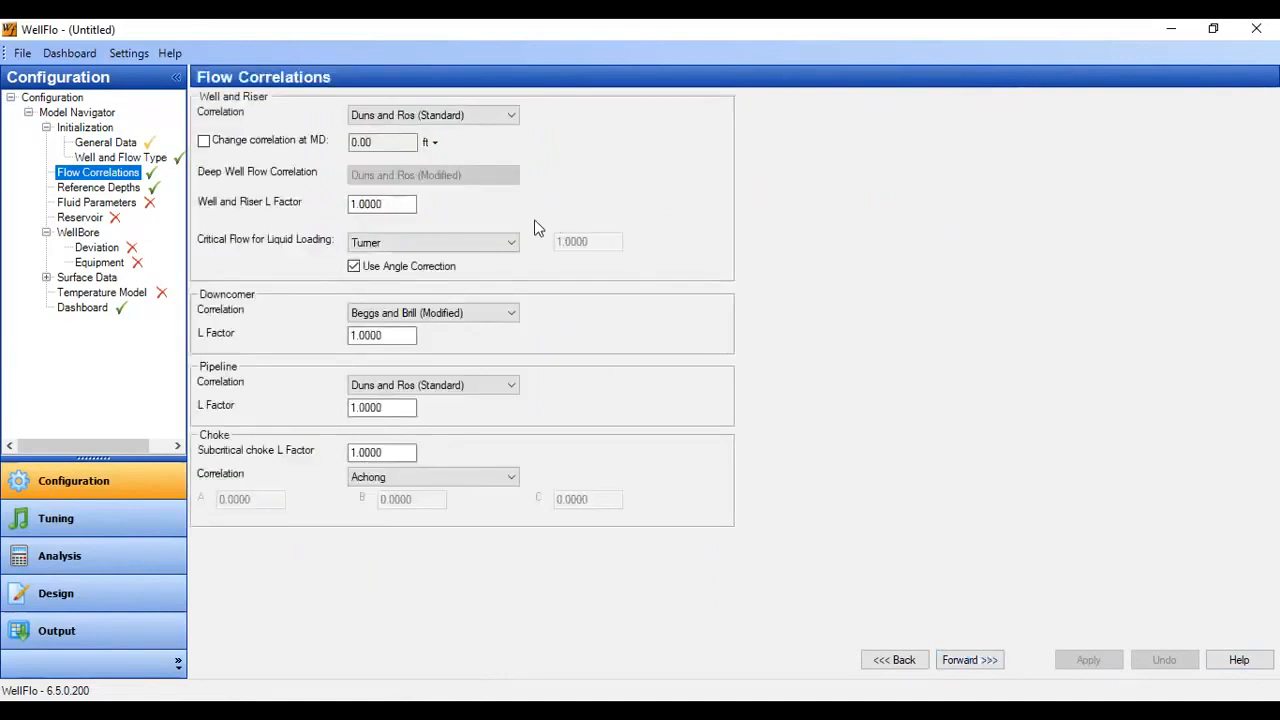
left_click(392, 117)
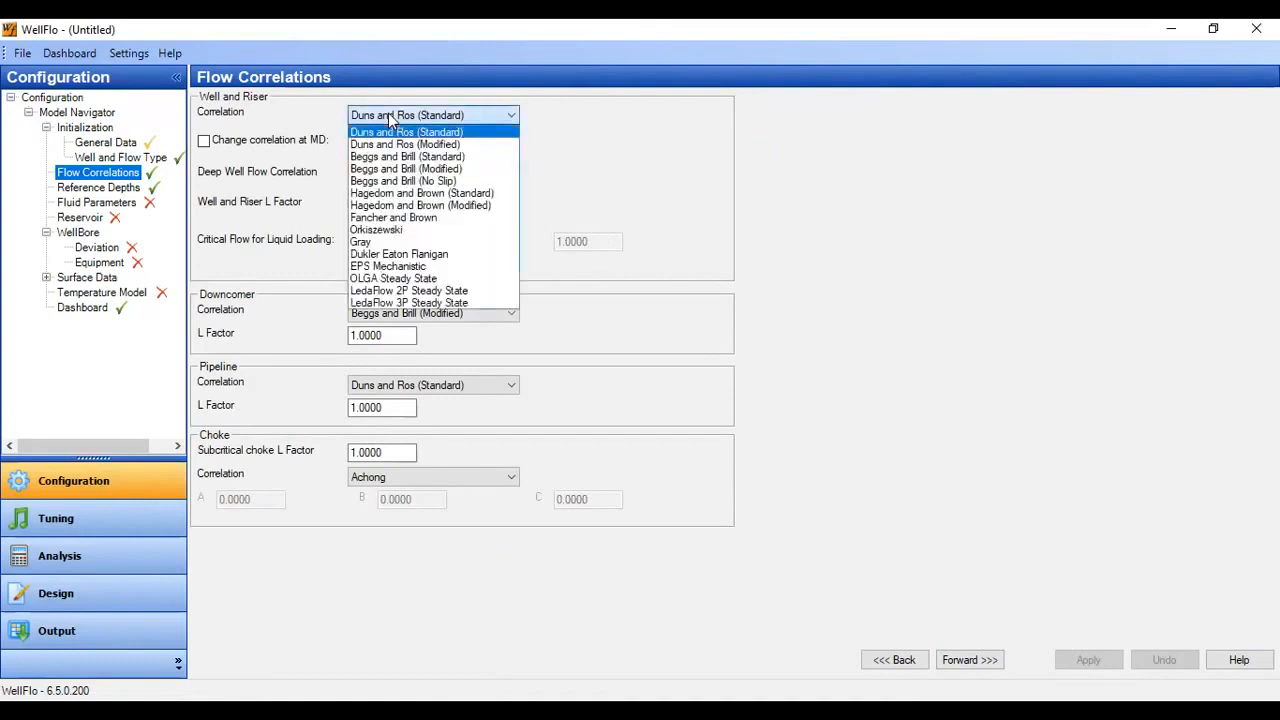
left_click(433, 193)
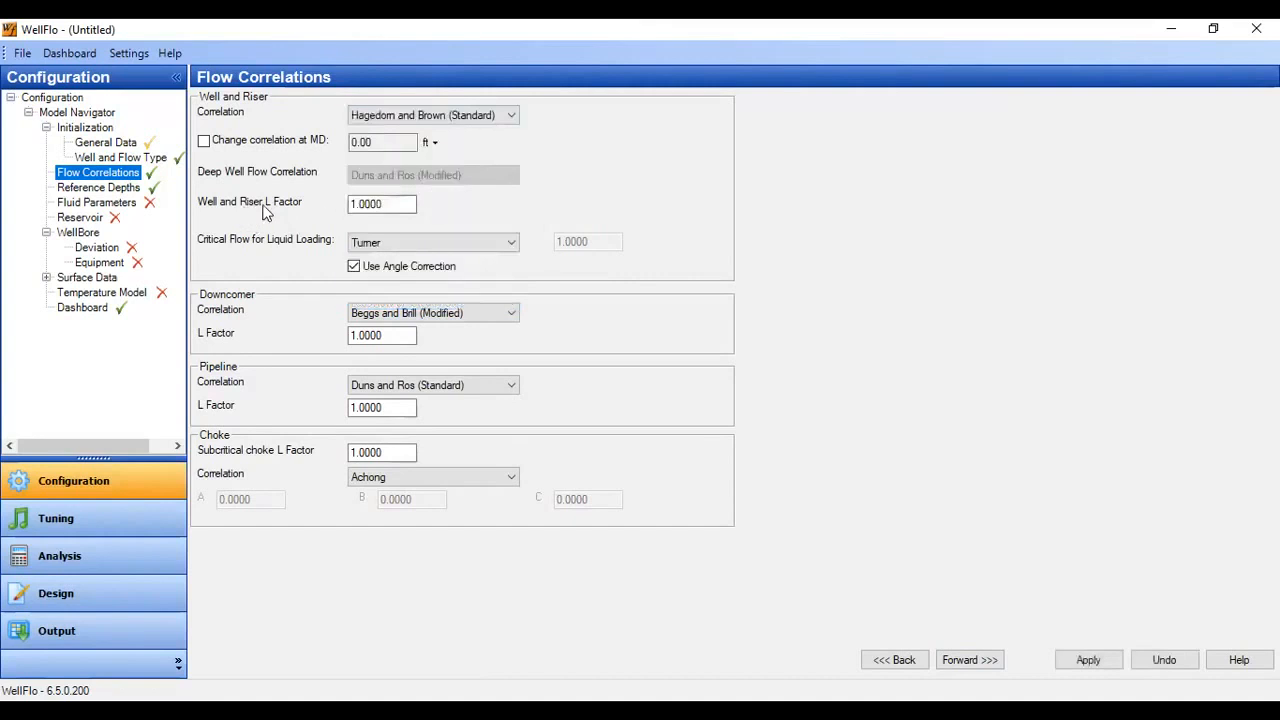
left_click(392, 204)
left_click(1088, 660)
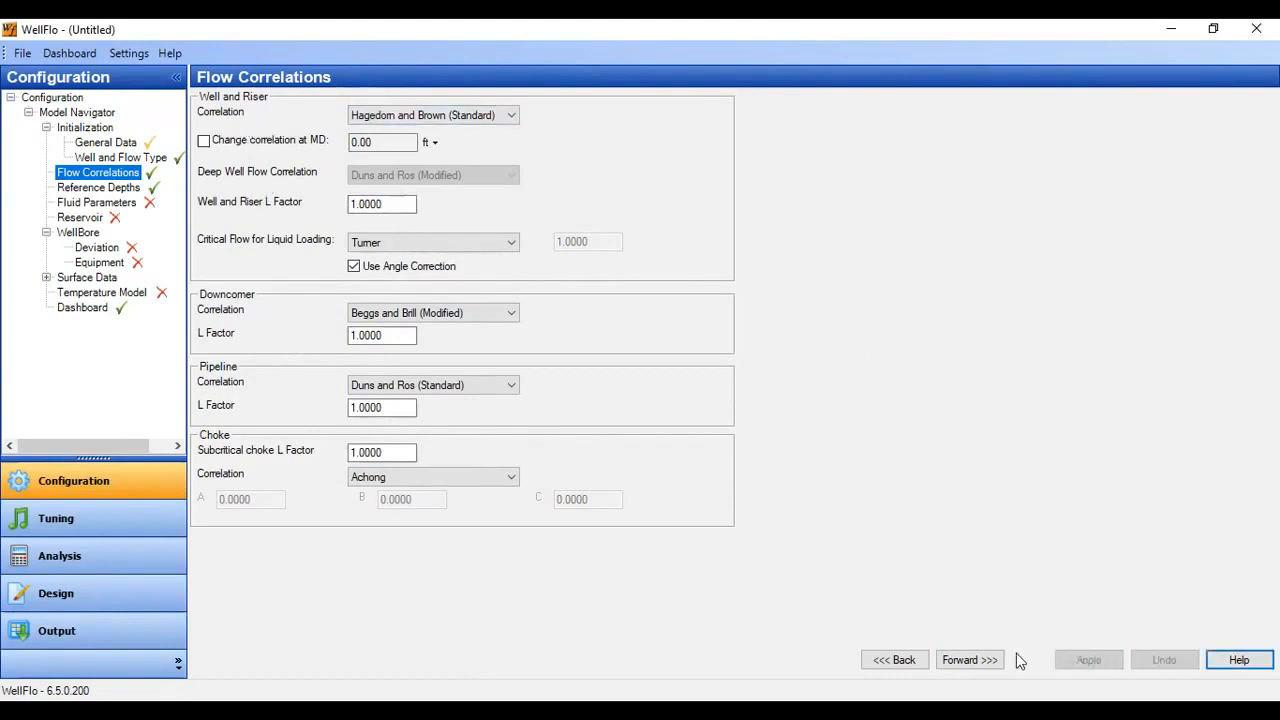
Set the zero depth reference to Kelly Bushing/Rotary Table with a 20 ft distance to the wellhead and apply it
left_click(965, 660)
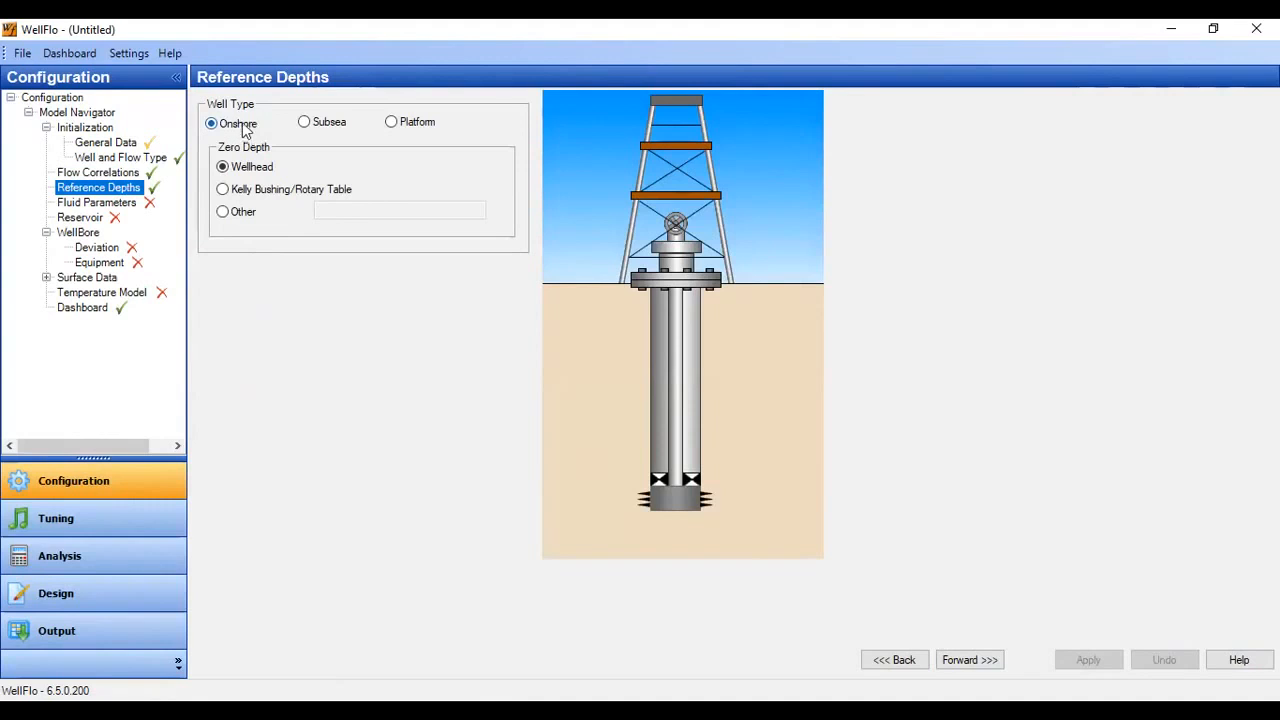
left_click(241, 192)
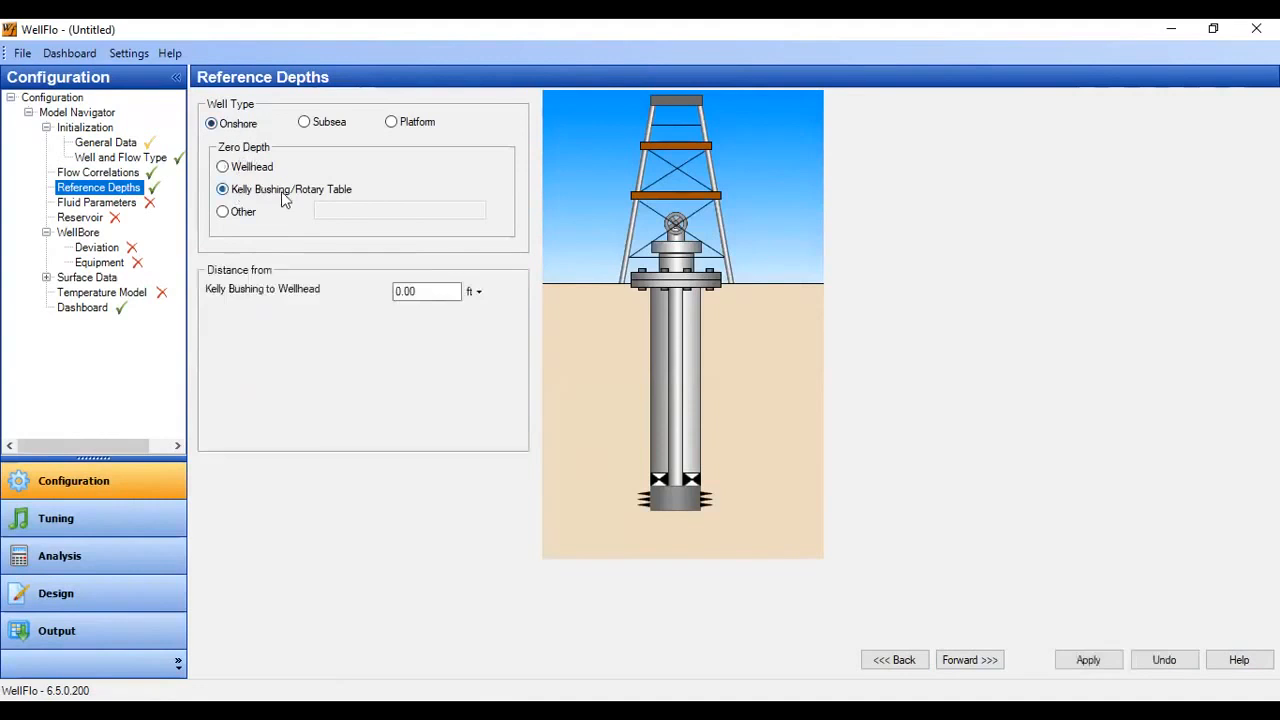
left_click_drag(449, 291, 360, 293)
type("20")
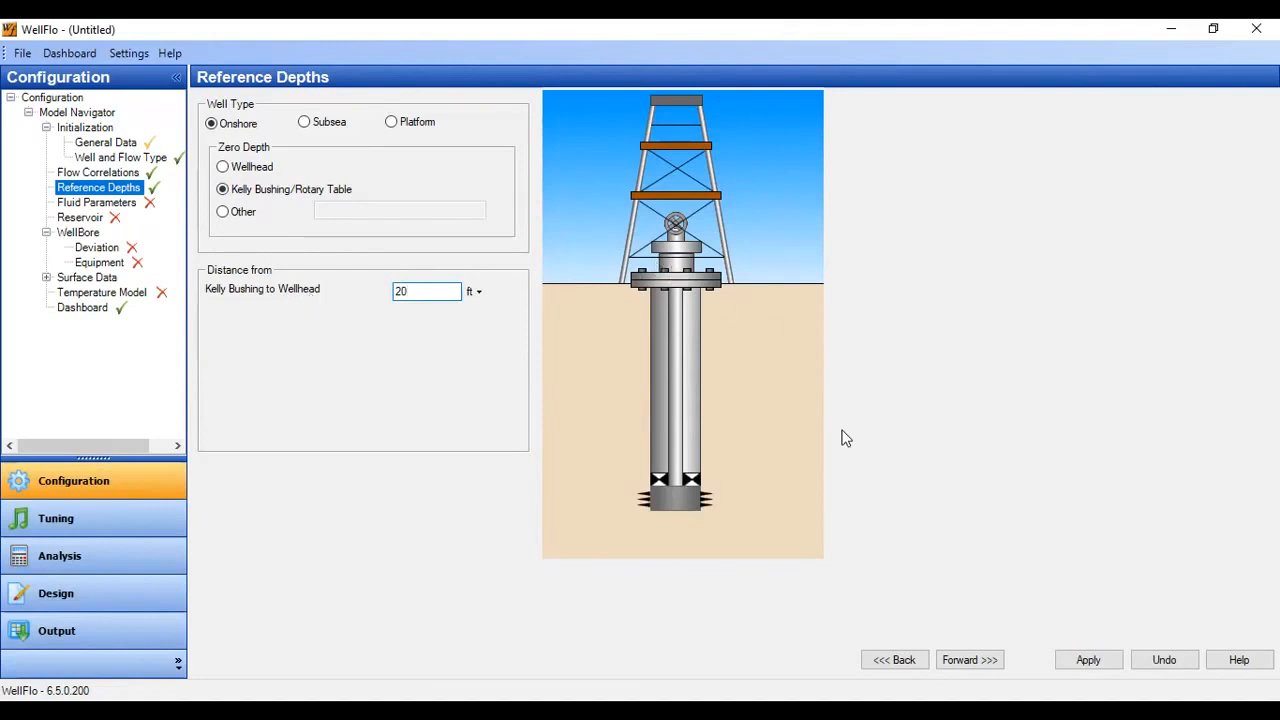
left_click(1100, 665)
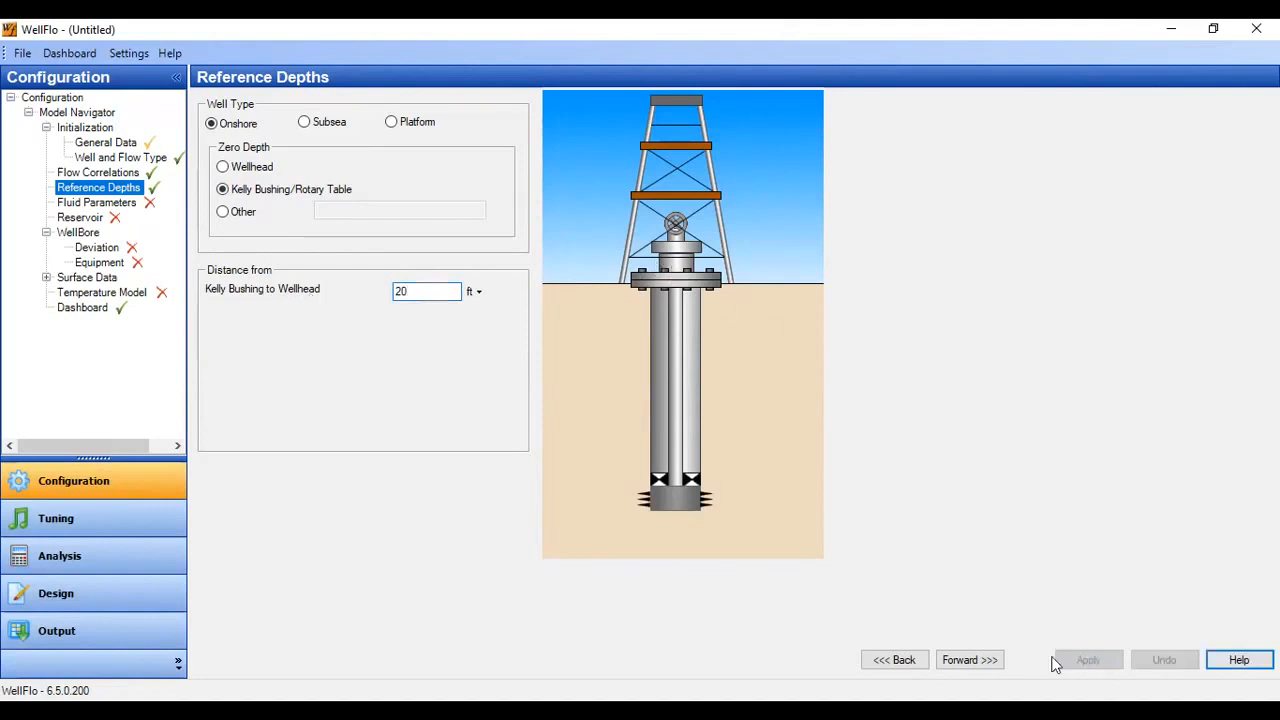
Set the fluid's oil API gravity to 35, gas specific gravity to 0.65 and water salinity to 30000 ppm
left_click(988, 662)
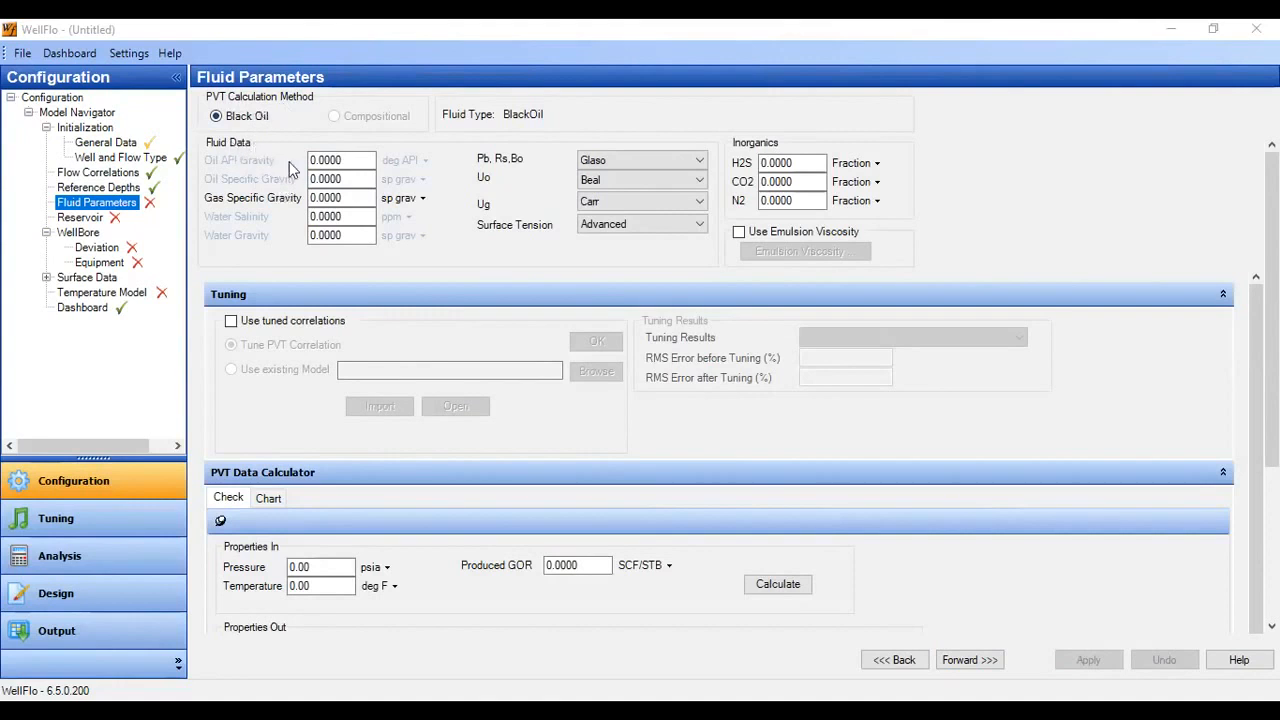
left_click(354, 163)
type("35")
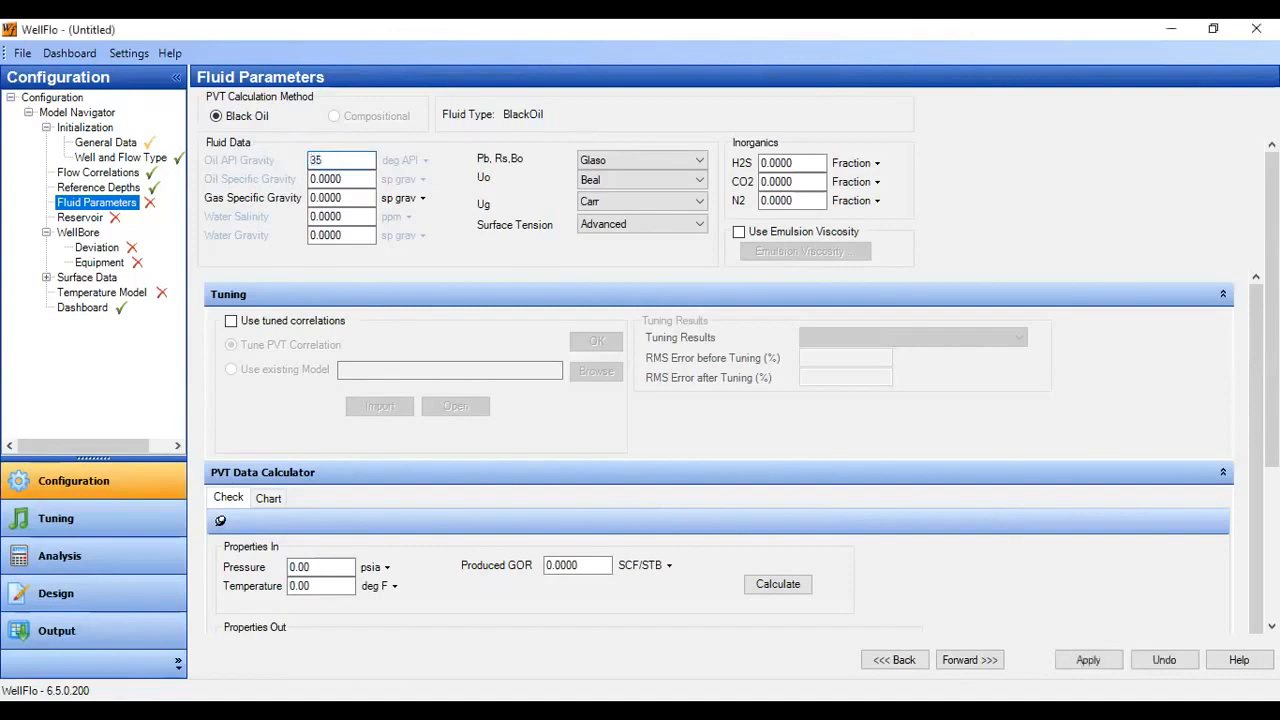
key("Tab")
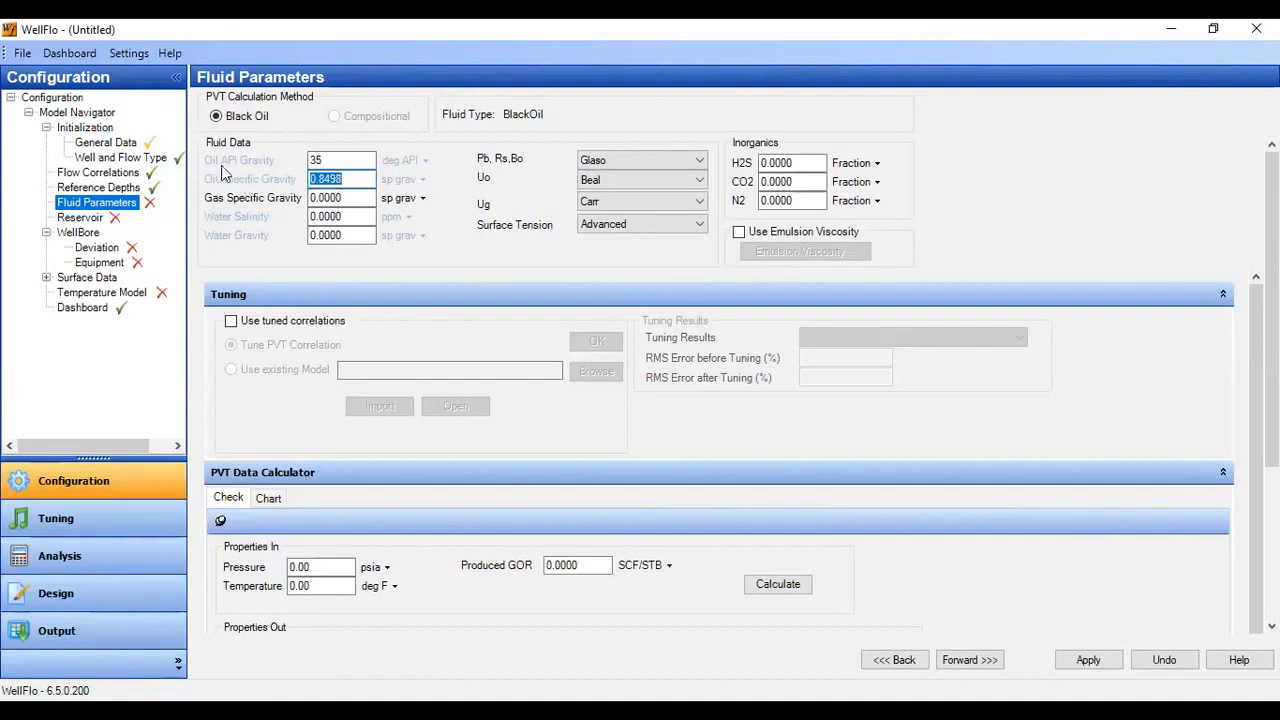
left_click_drag(342, 198, 323, 198)
type("65")
key("Tab")
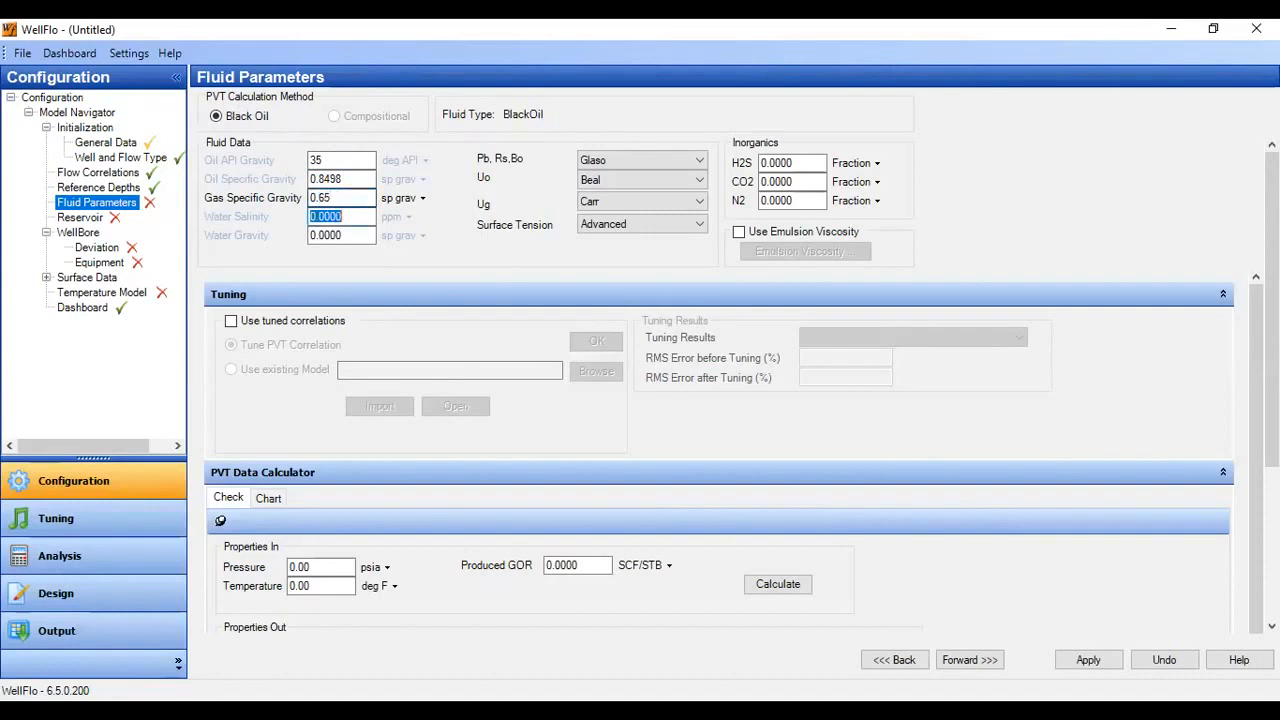
type("30000")
key("Tab")
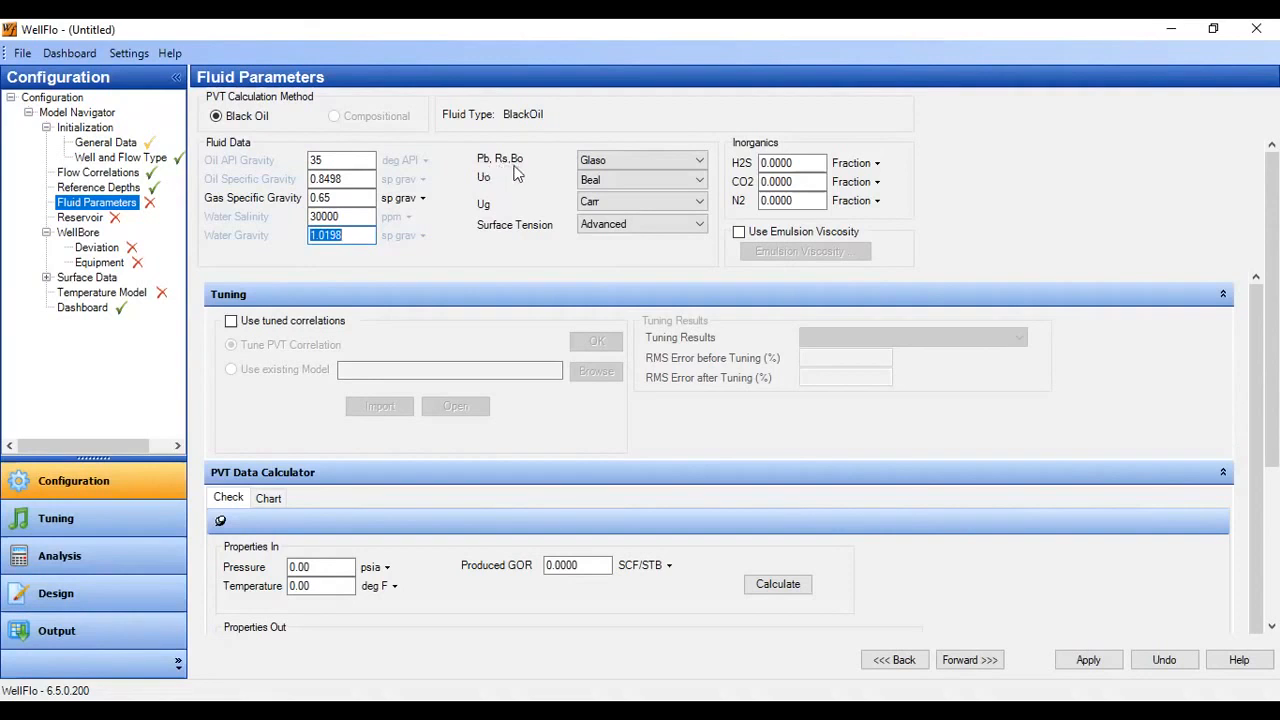
Choose the Glaso correlation for Pb, Rs and Bo and the Basic surface tension option
left_click(651, 162)
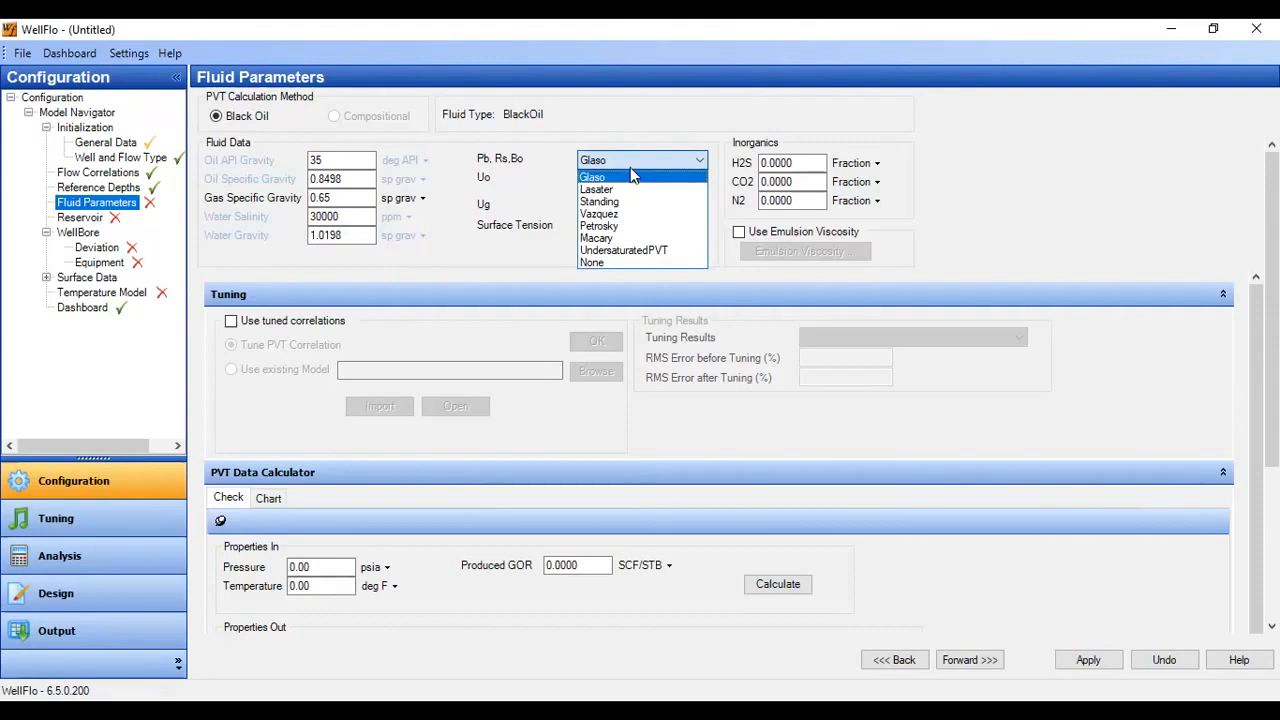
left_click(630, 161)
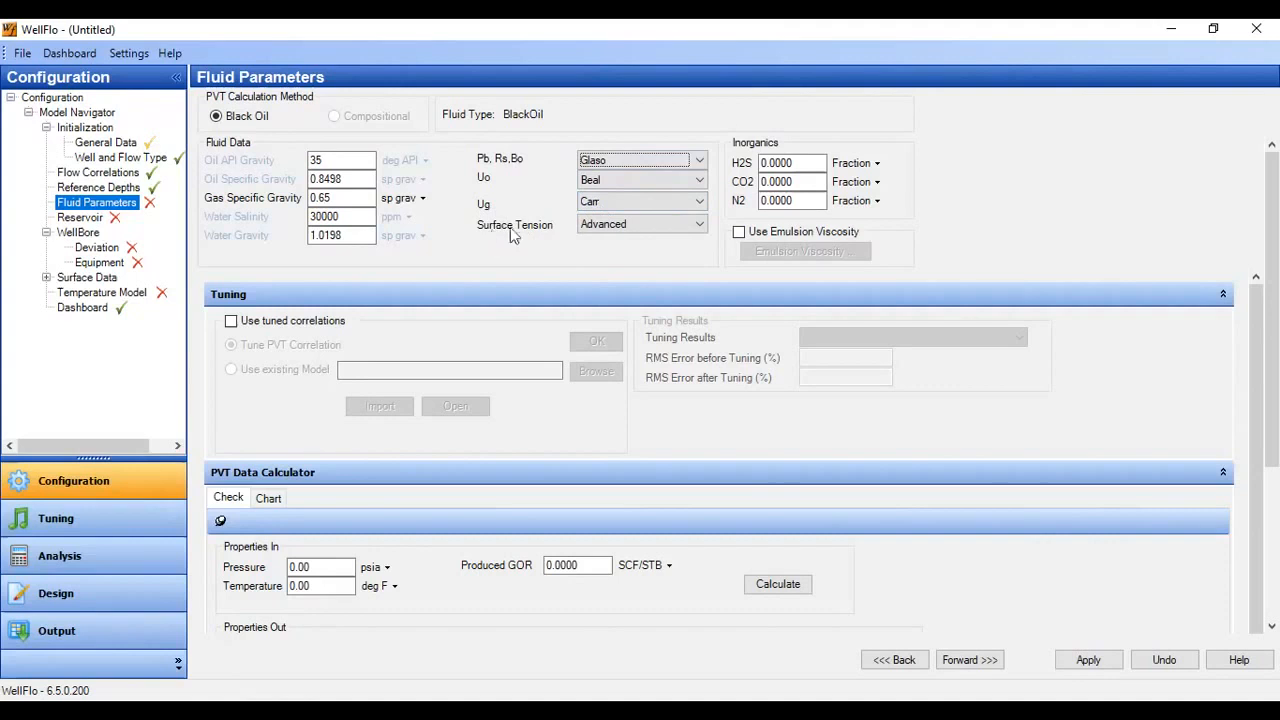
left_click(625, 224)
left_click(611, 242)
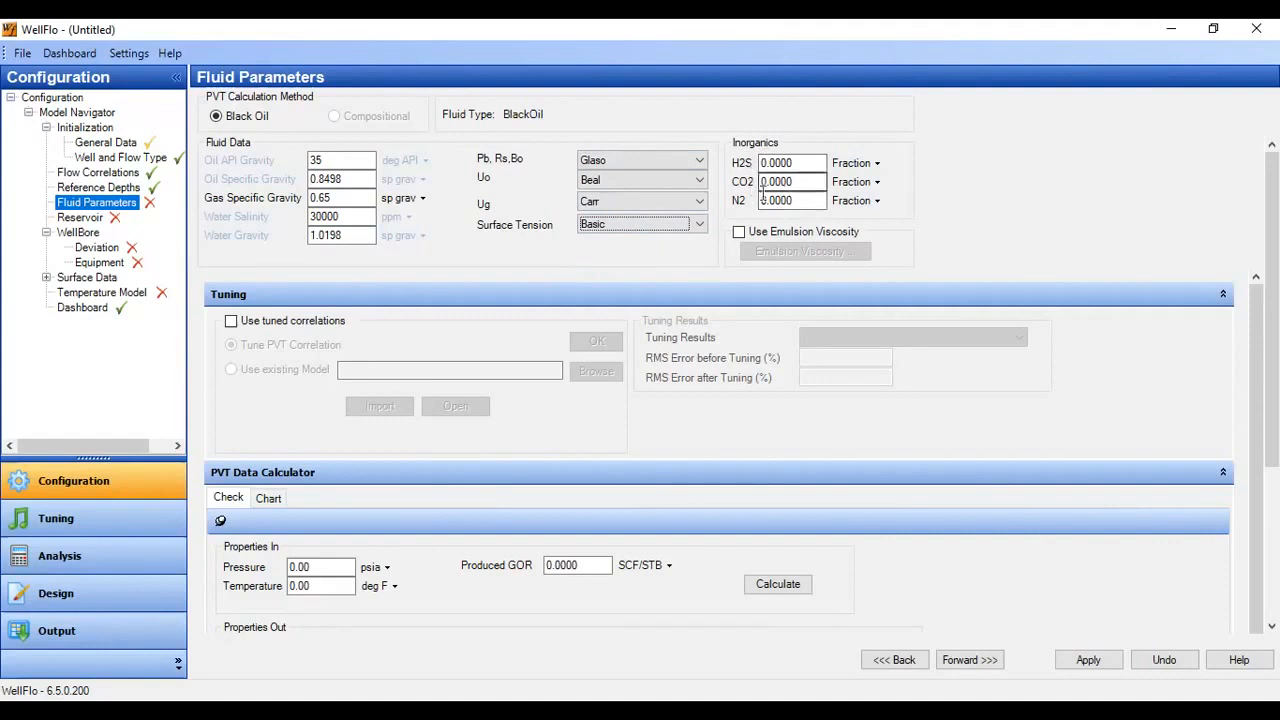
left_click(800, 182)
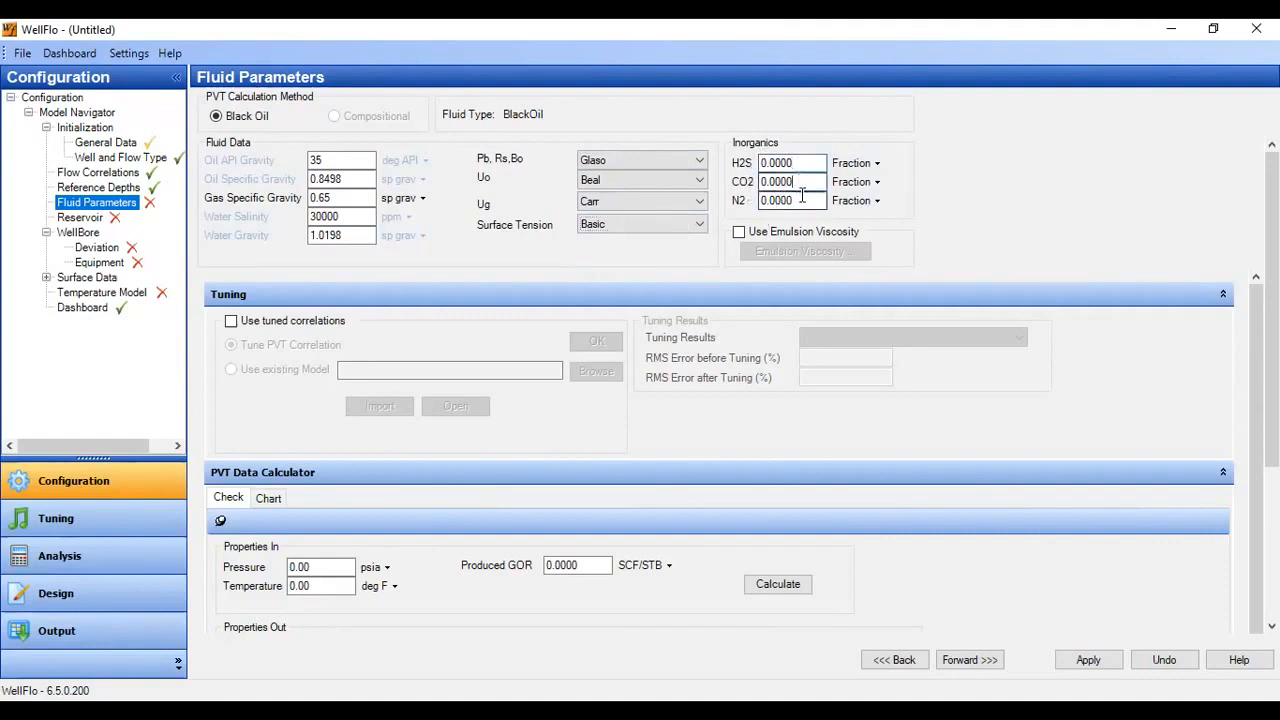
left_click(790, 199)
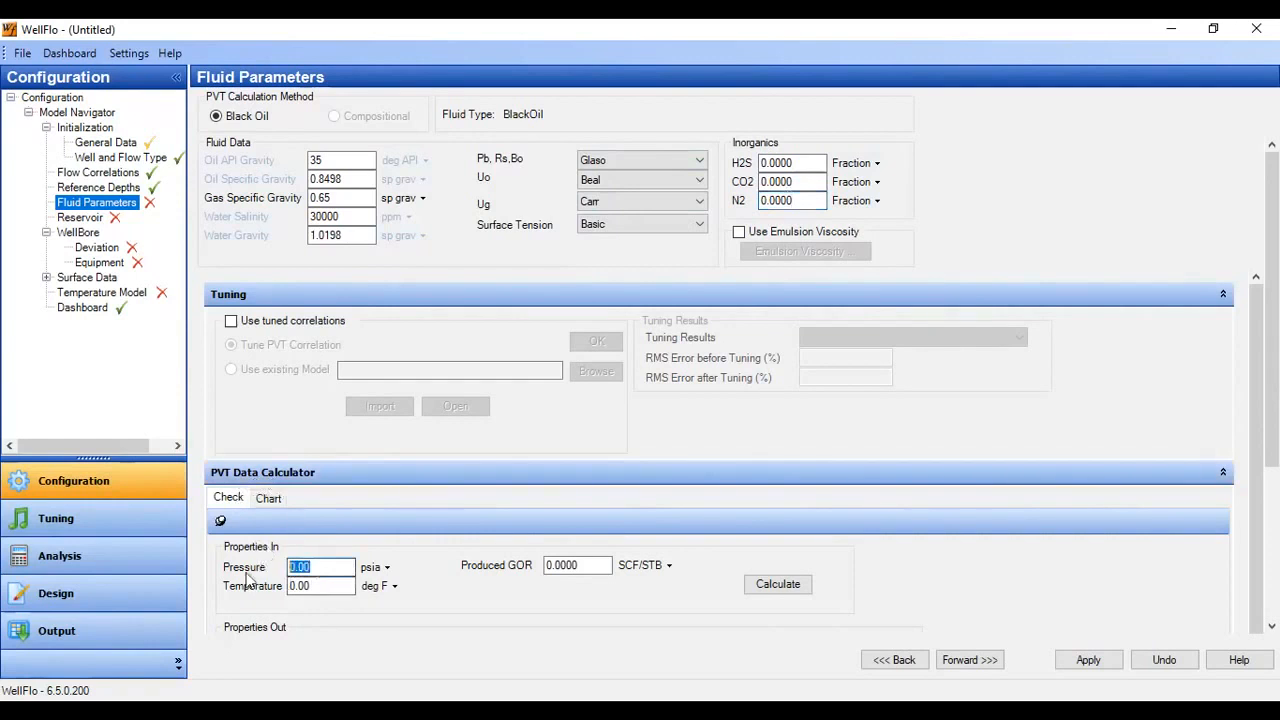
Calculate the PVT properties at 6000 psia, 196 deg F and 500 SCF/STB produced GOR, and apply the fluid parameters
double_click(294, 567)
type("6000")
key("Tab")
type("1")
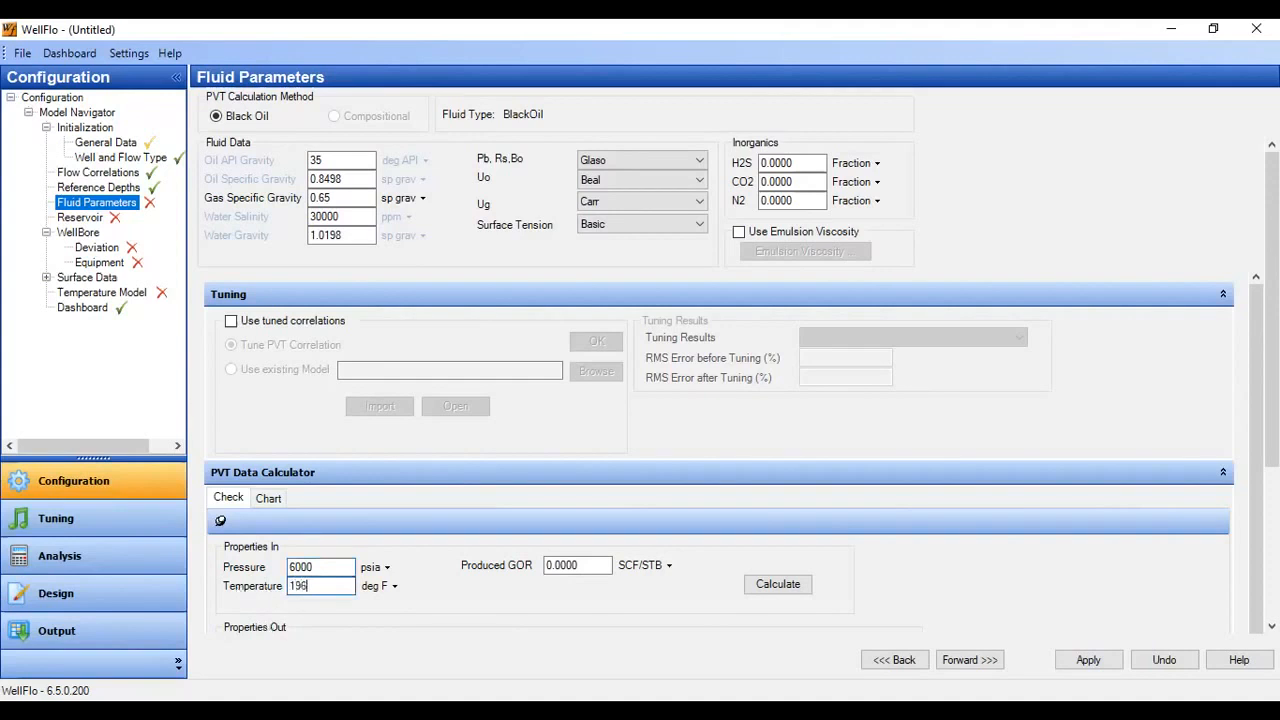
key("Tab")
type("500")
scroll(778, 584, "down", 3)
left_click(776, 343)
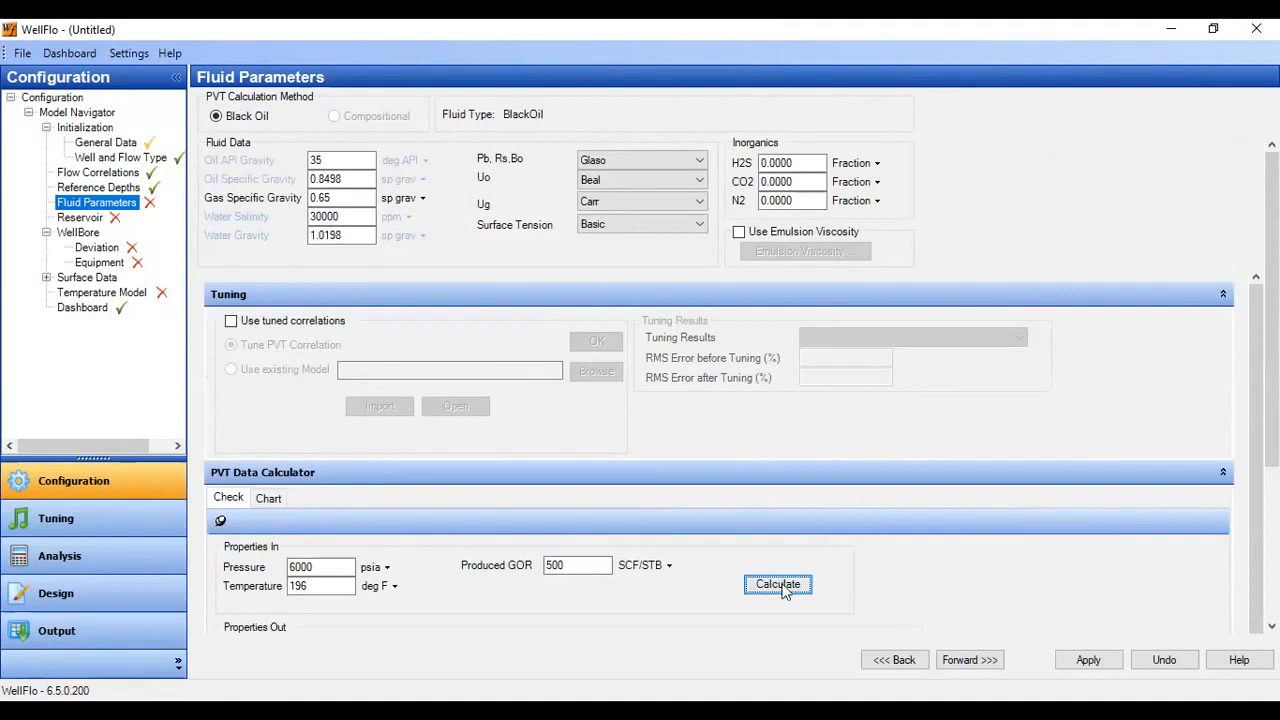
scroll(1180, 500, "down", 2)
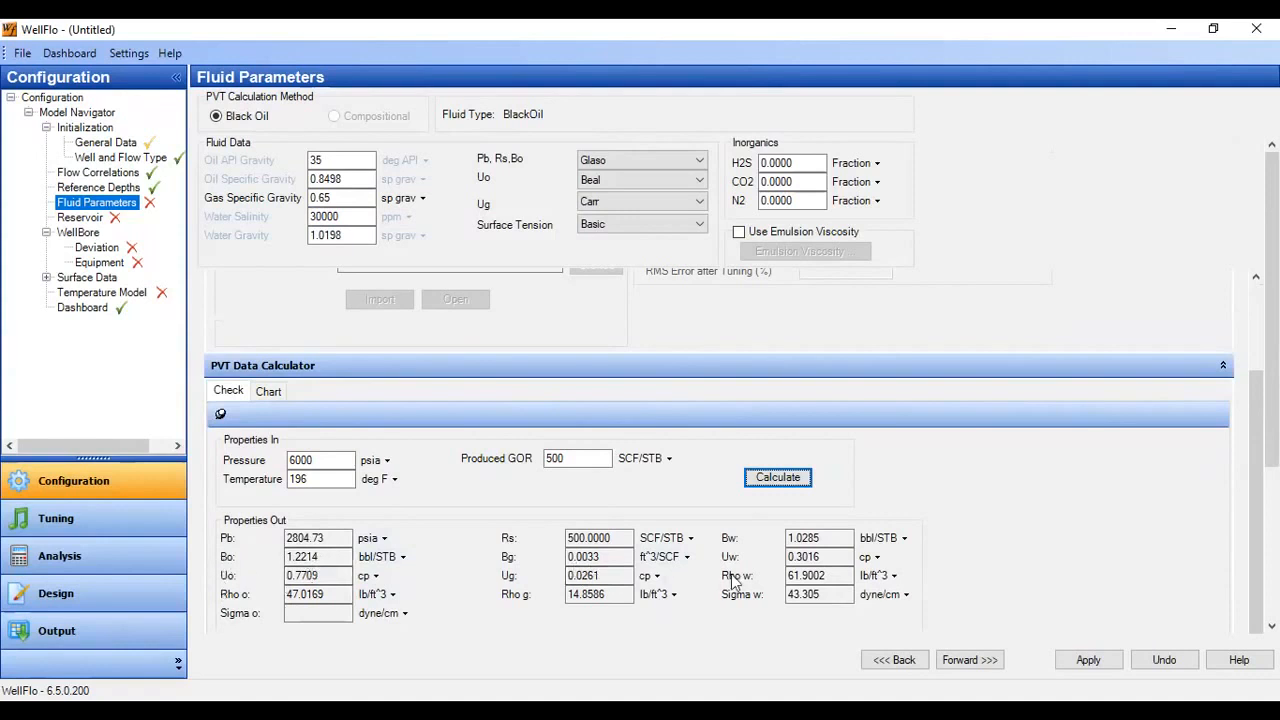
scroll(791, 561, "up", 2)
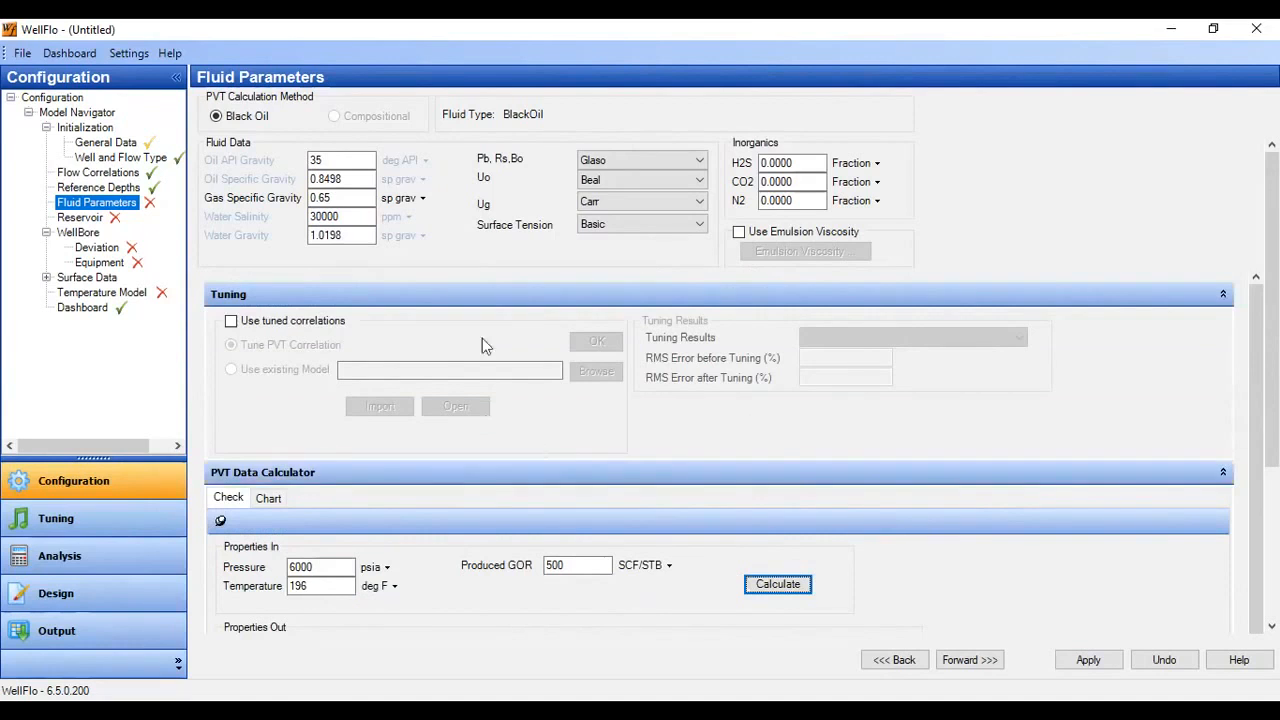
left_click(1096, 662)
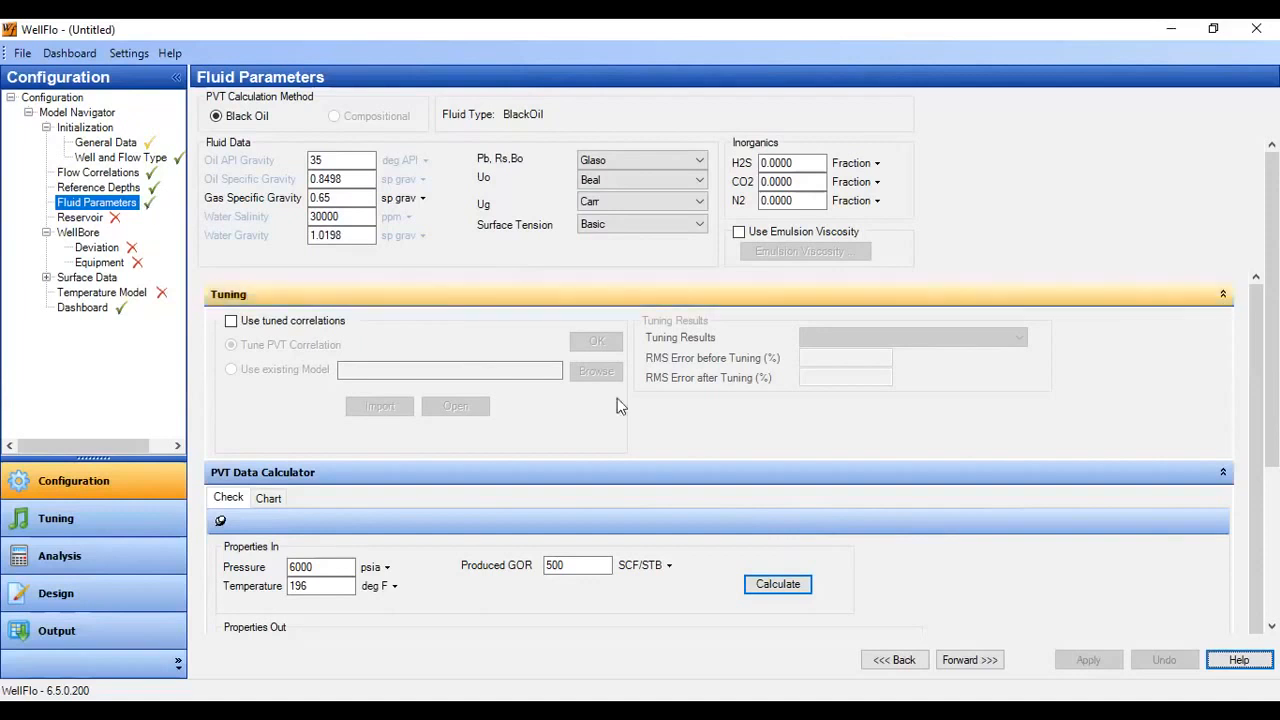
Name the reservoir layer "Reservoir" and set its pressure to 6000 psia and temperature to 196 deg F
left_click(962, 663)
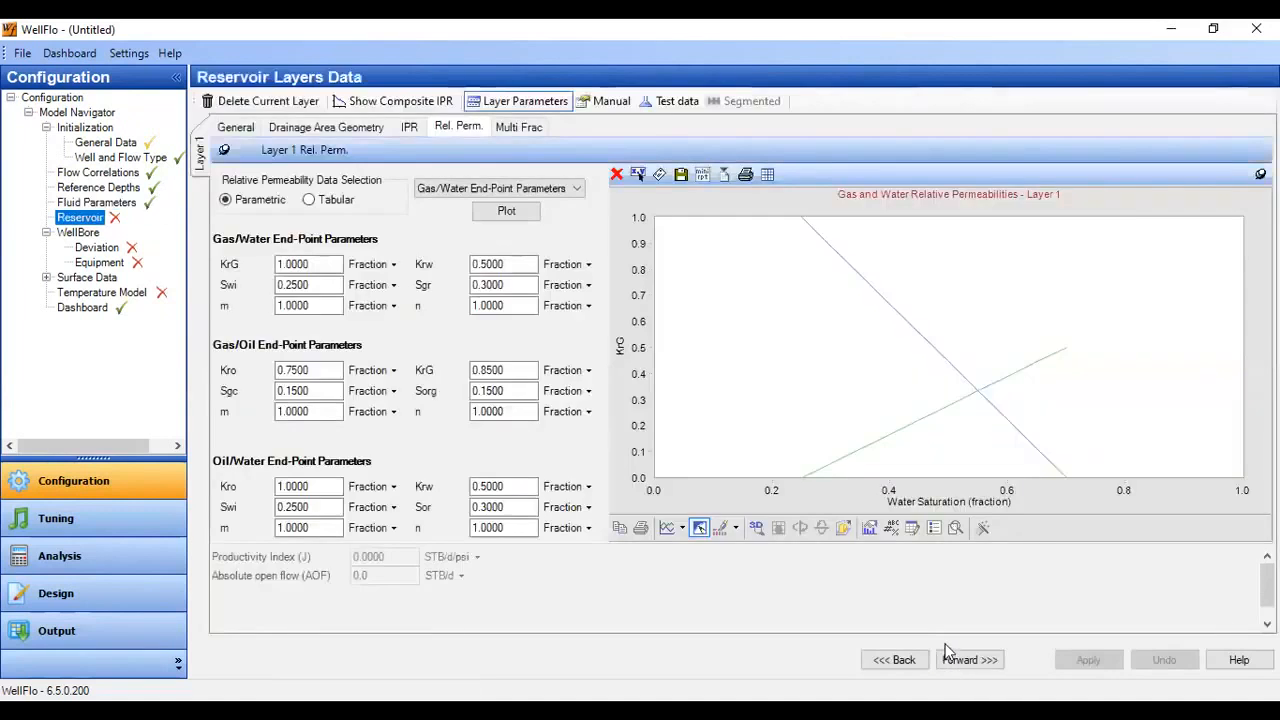
left_click(240, 128)
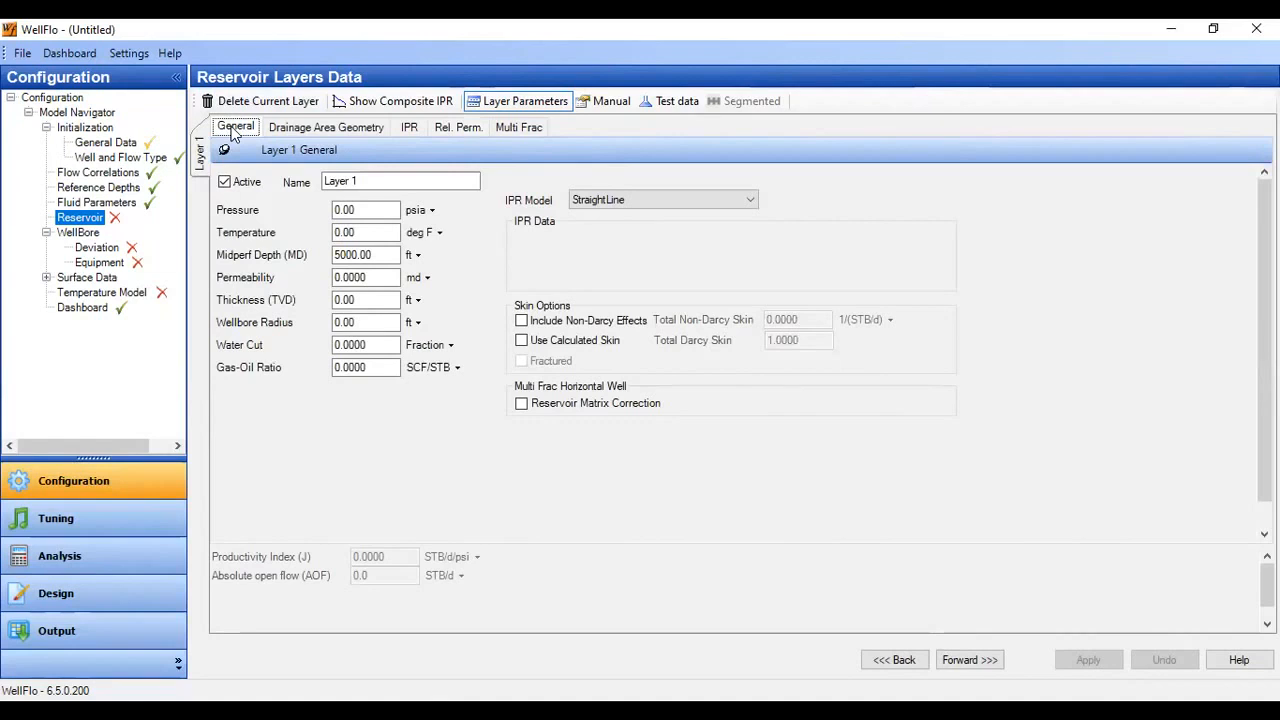
left_click_drag(380, 182, 307, 180)
type("Reservoir")
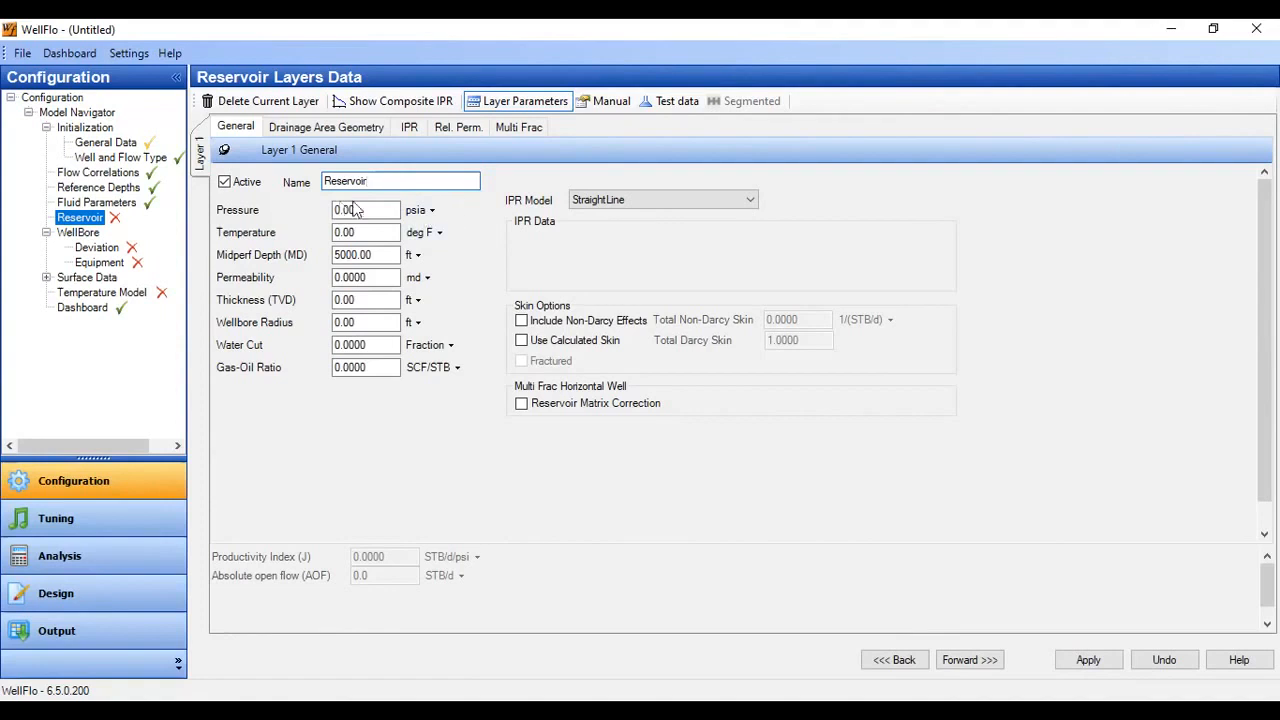
key("Tab")
type("6000")
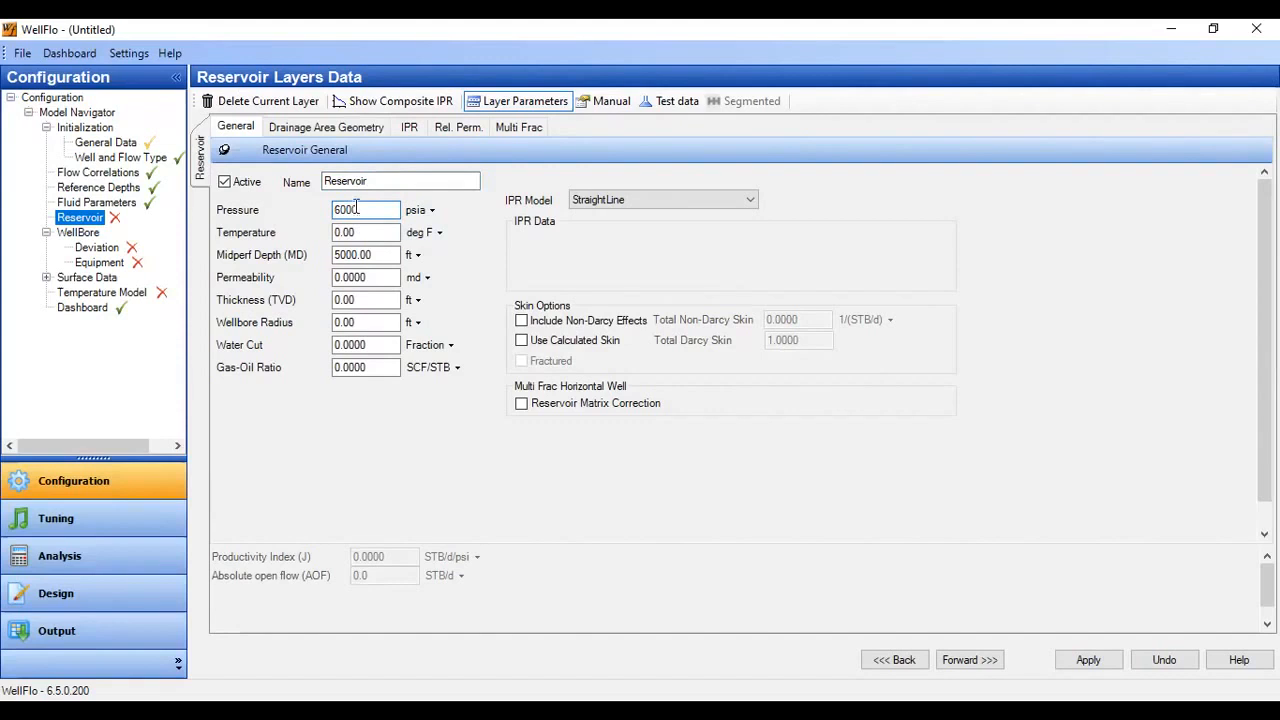
key("Tab")
type("196")
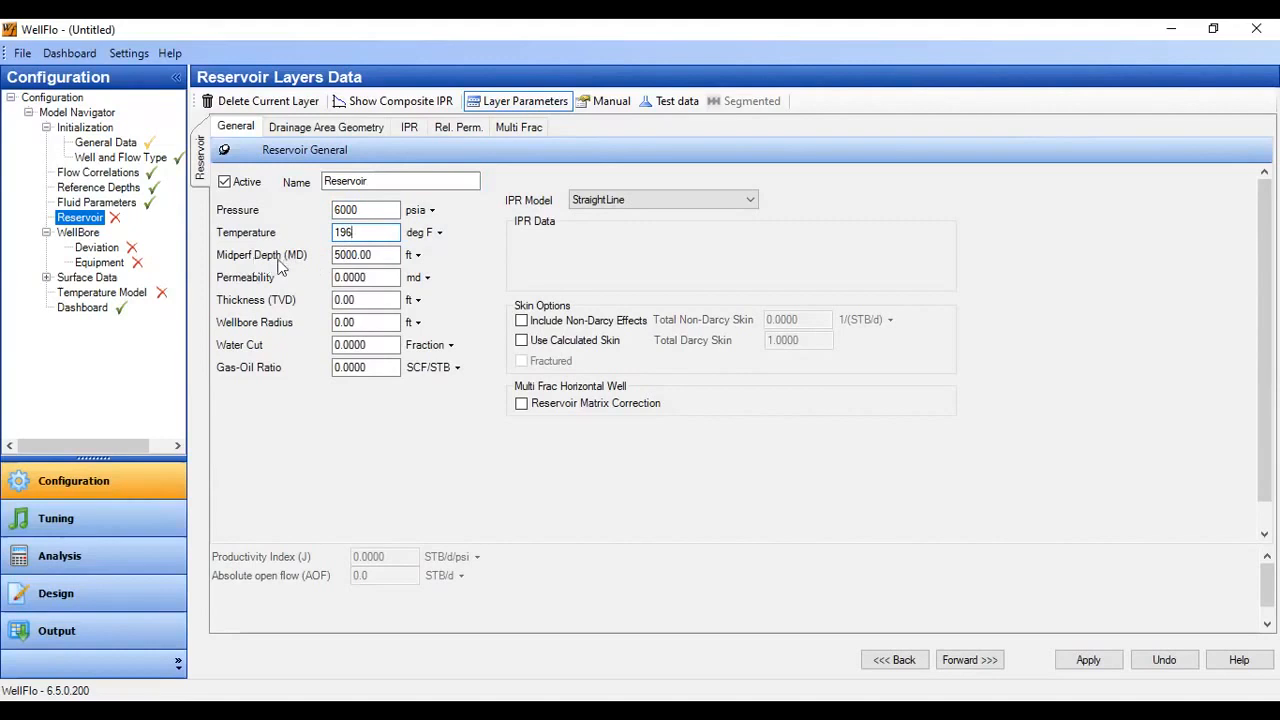
Set the layer's midperf depth to 12000 ft, permeability to 1.5 md and thickness to 100 ft
key("Tab")
type("1")
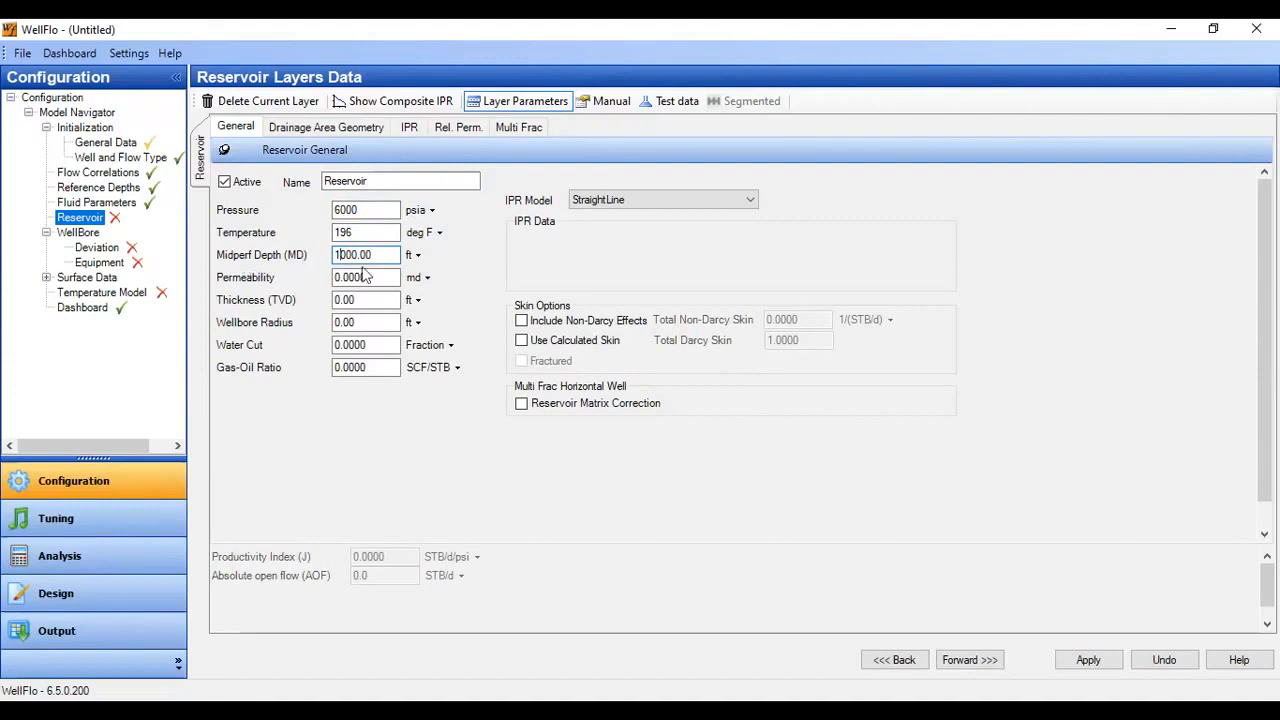
left_click_drag(394, 255, 324, 255)
type("12000")
left_click(351, 281)
type("1.5")
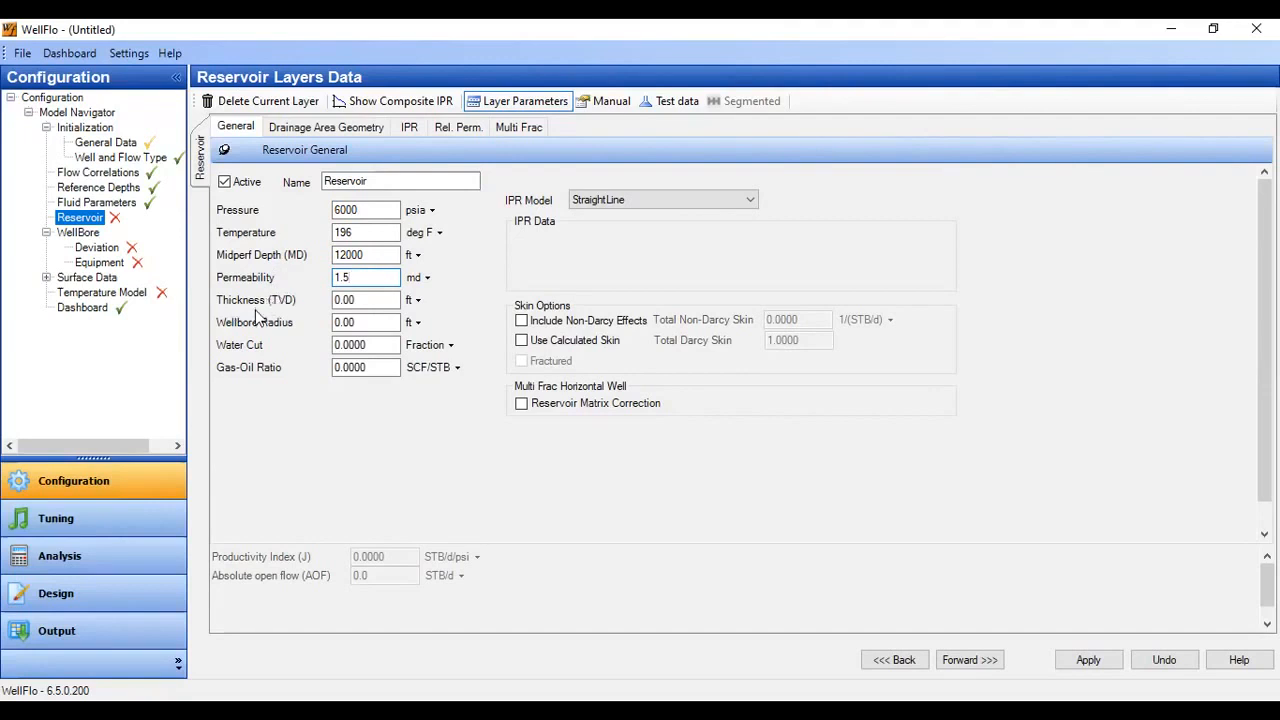
key("Tab")
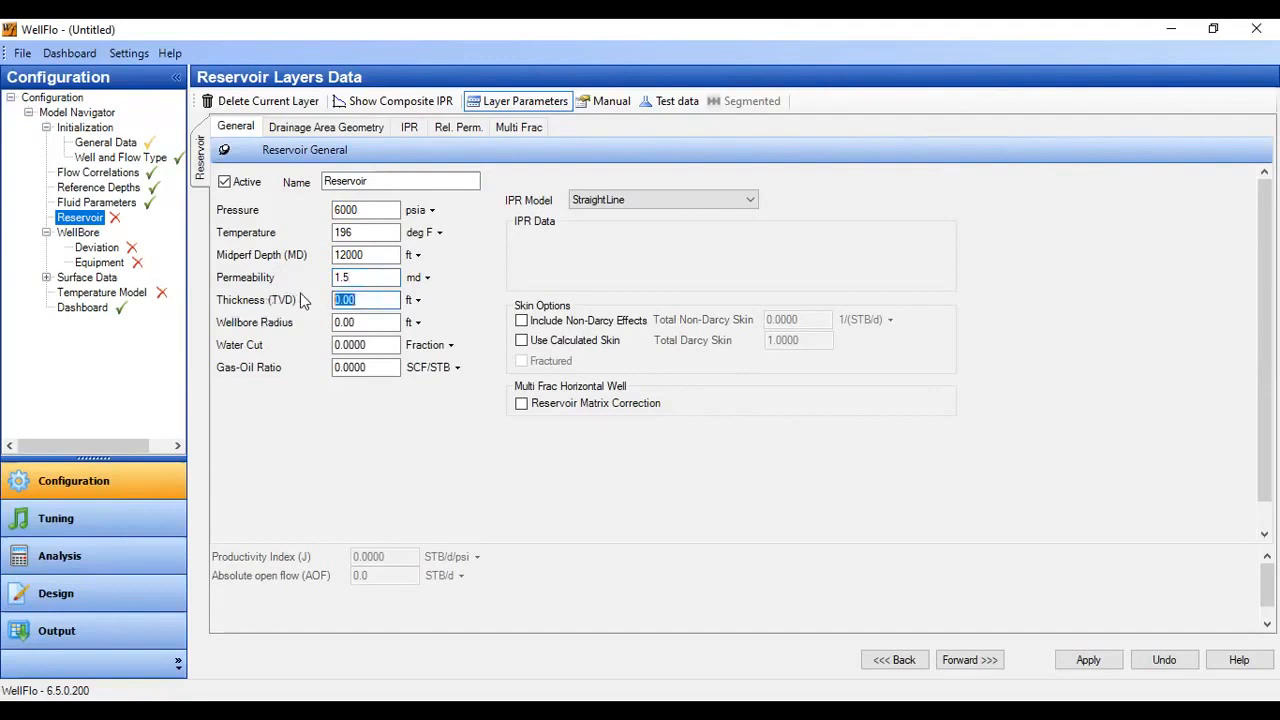
type("100")
Set the layer's wellbore radius to 0.42 ft, water cut fraction to 0.15 and gas-oil ratio to 500 SCF/STB
left_click(352, 322)
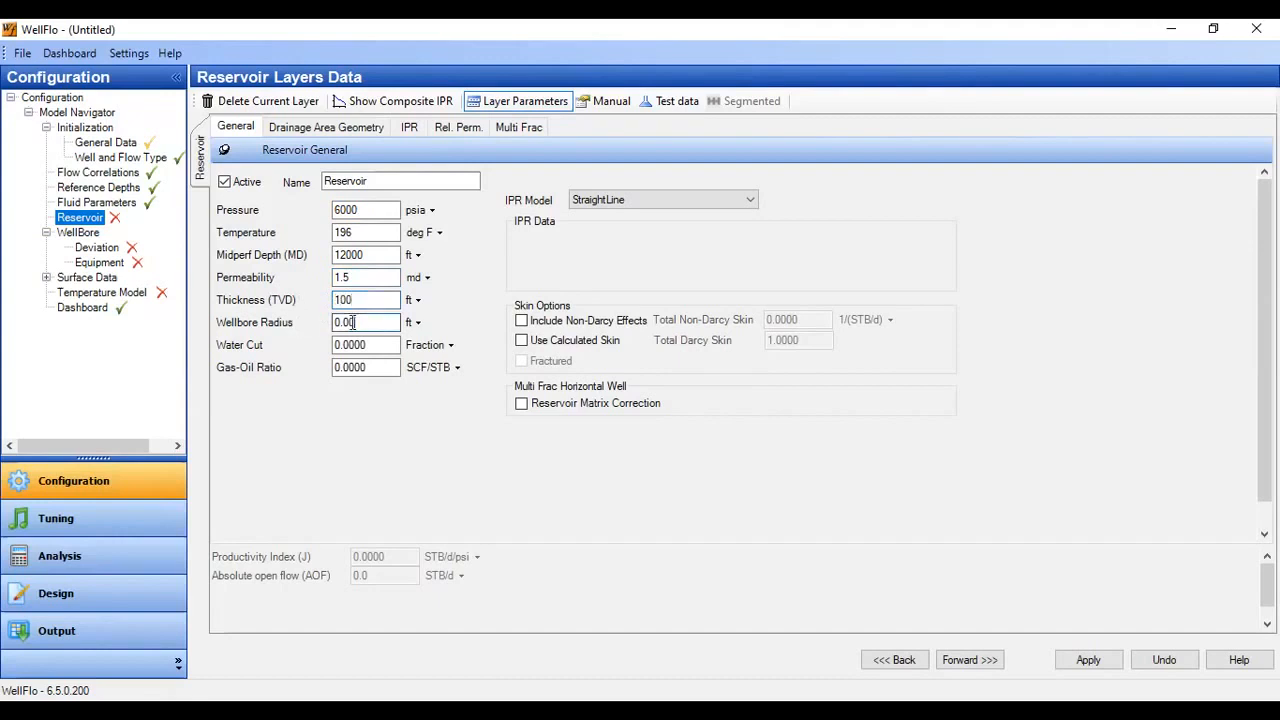
left_click_drag(380, 322, 302, 322)
type("0.42")
left_click_drag(340, 345, 392, 347)
type(".15")
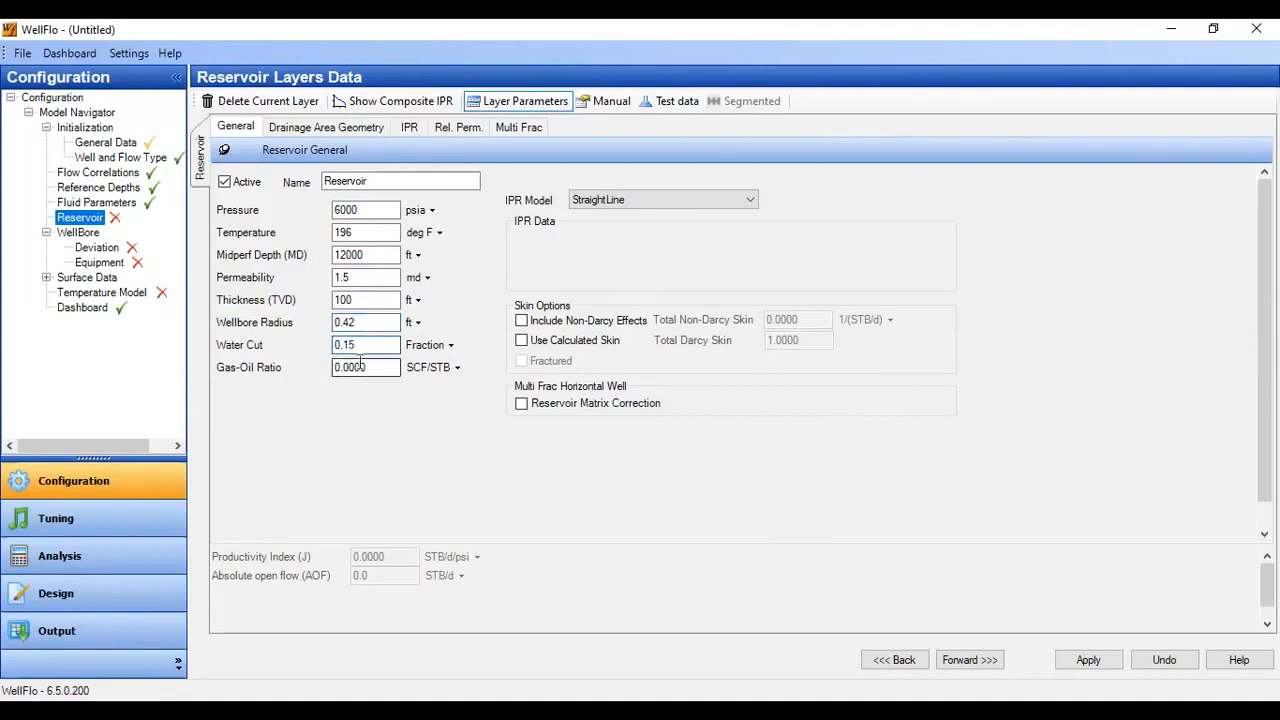
left_click_drag(382, 368, 327, 365)
type("500")
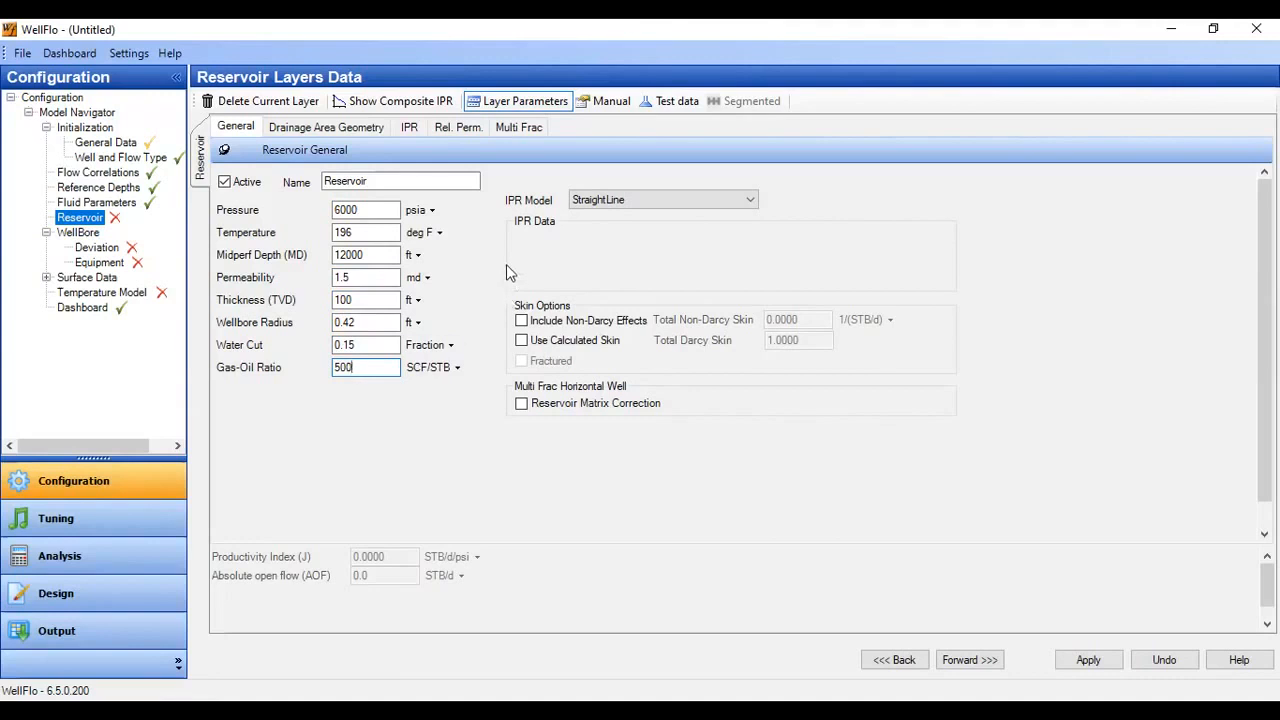
Choose the Vogel IPR model for the reservoir layer and apply the general data
left_click(607, 199)
left_click(607, 223)
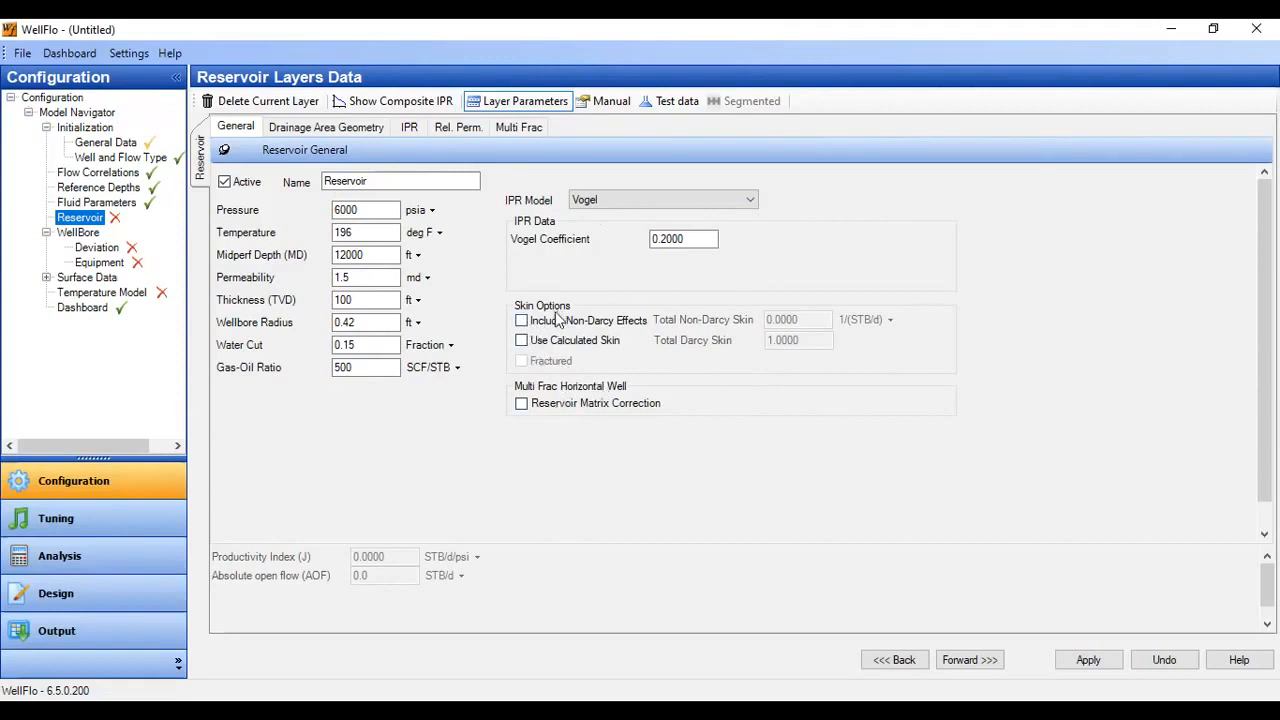
left_click(1087, 663)
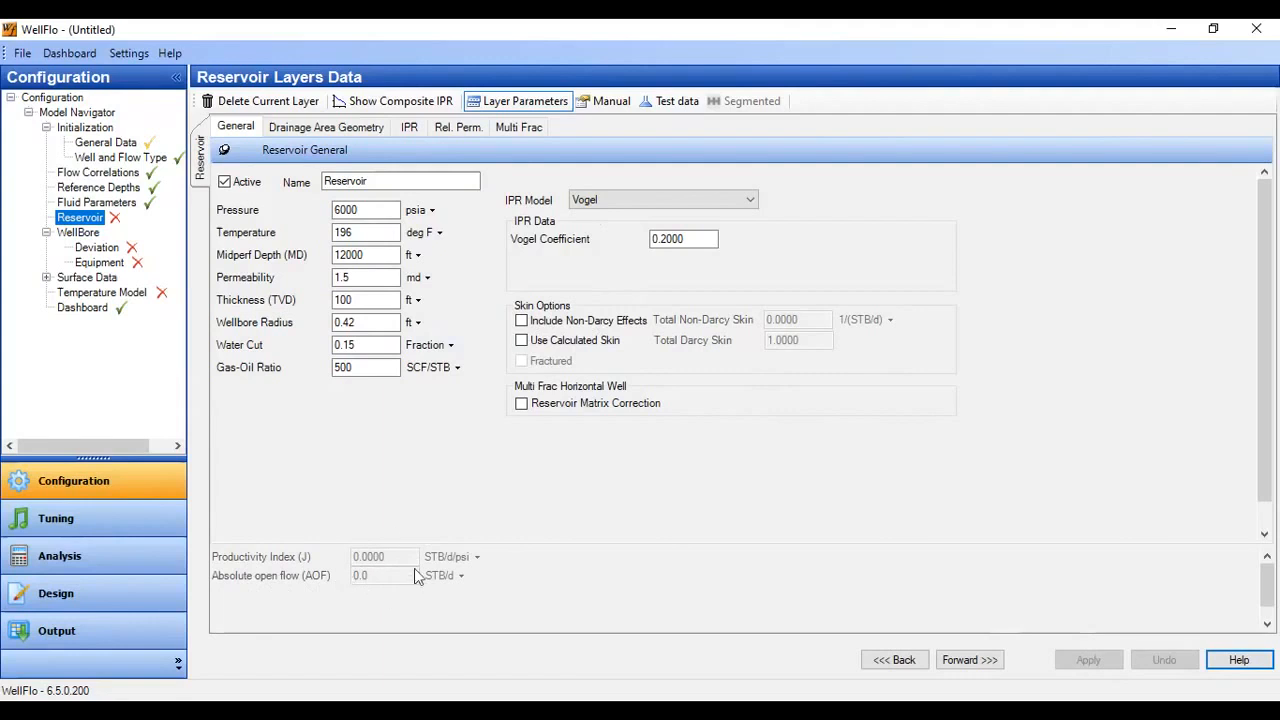
Set the equivalent drainage radius to 912.1 ft and drainage area to 2613600 ft^2, and enable the calculated Dietz shape factor
left_click(311, 129)
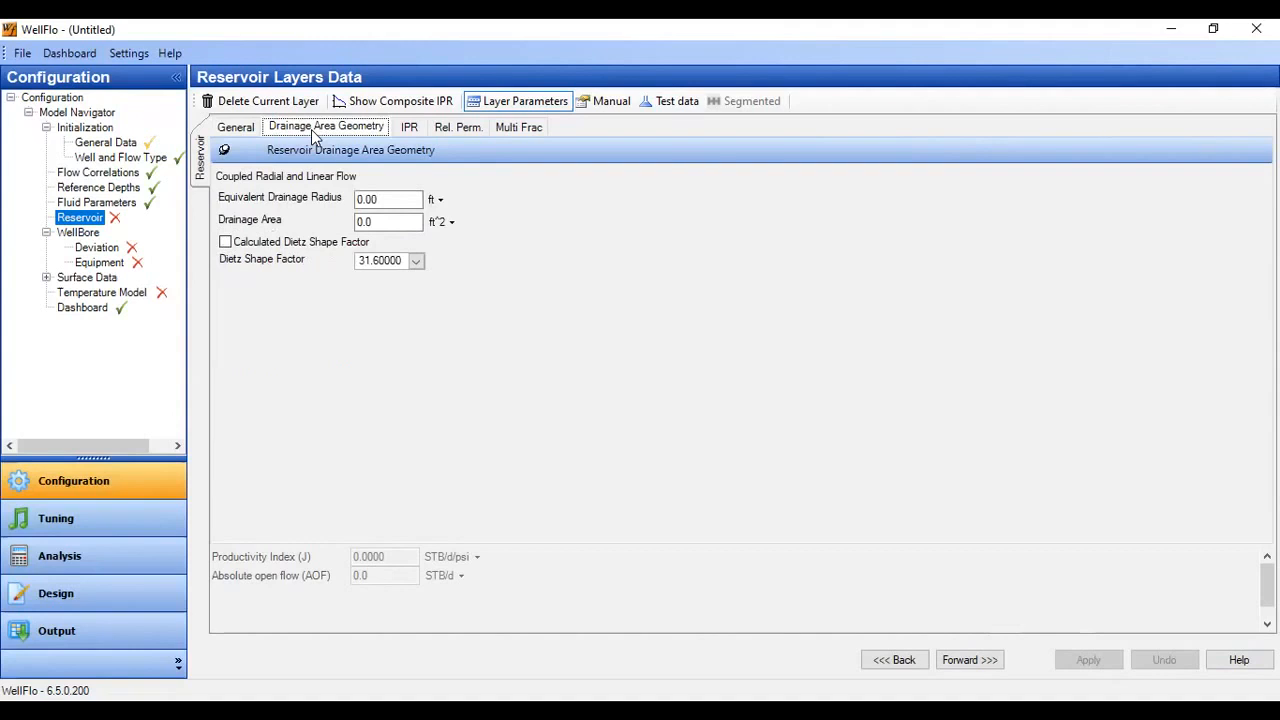
left_click(381, 200)
left_click(378, 204)
left_click(378, 204)
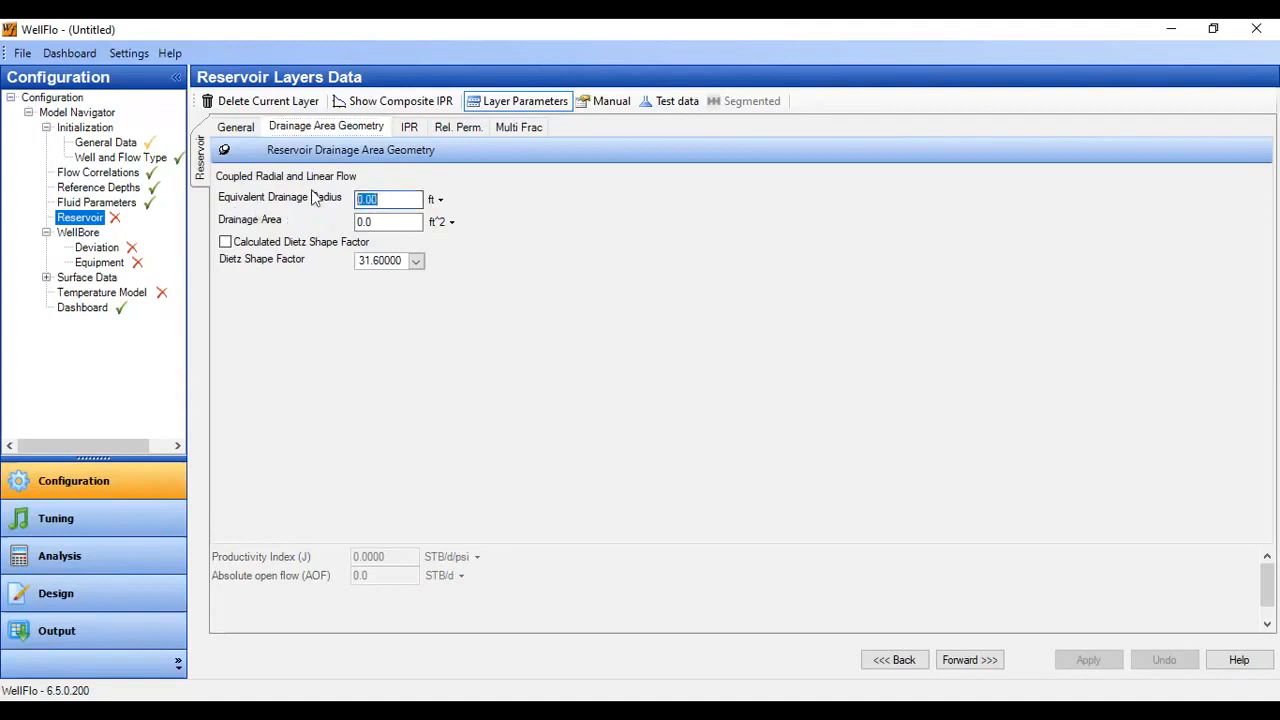
type("912.1")
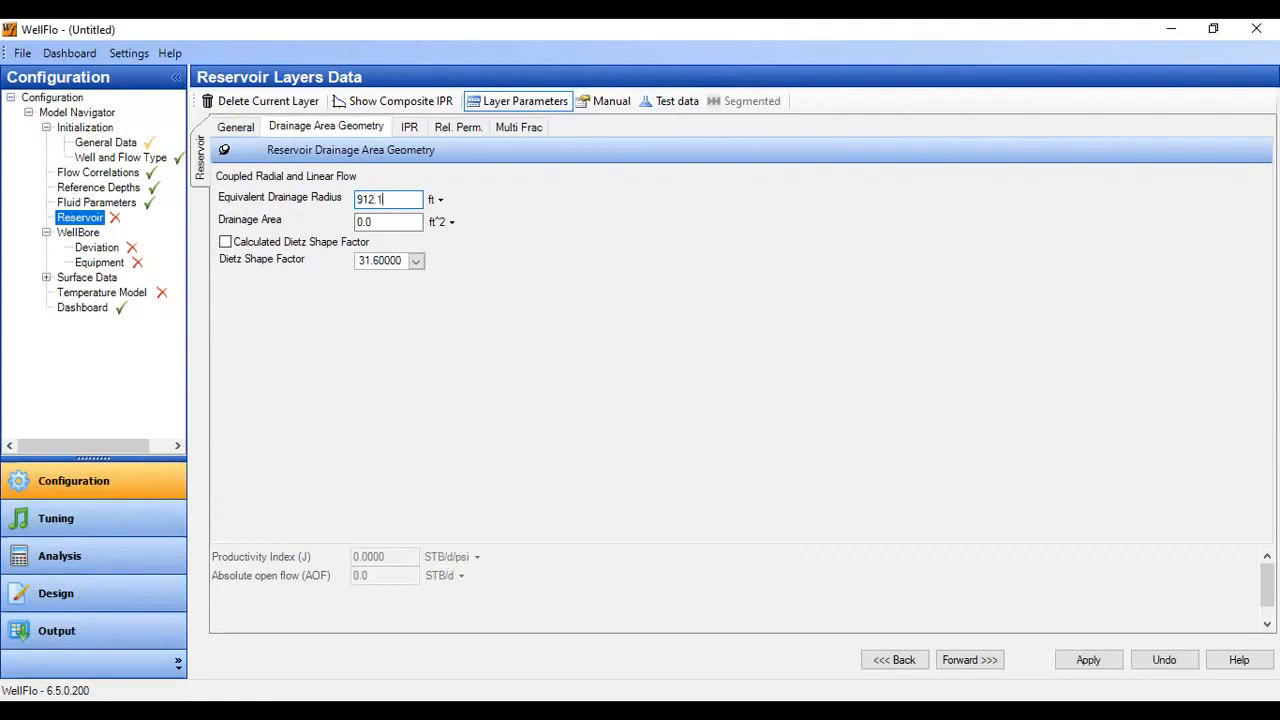
left_click(386, 223)
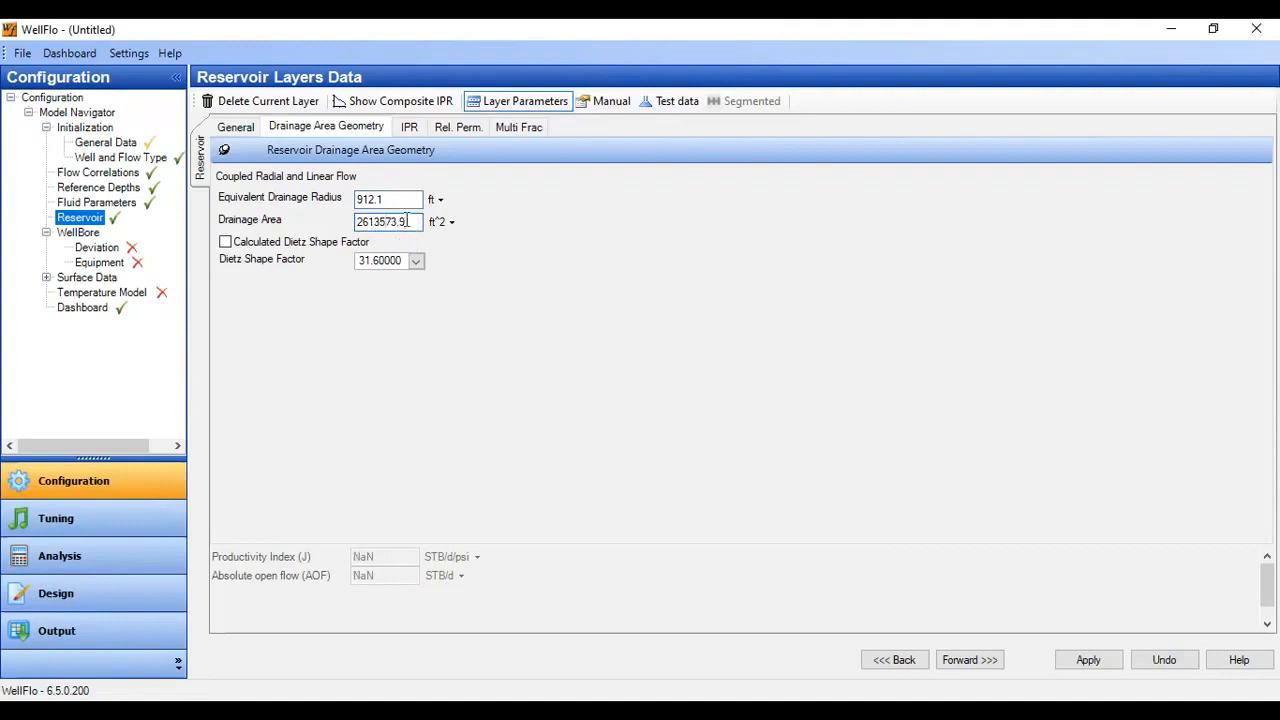
left_click_drag(410, 222, 340, 218)
type("2613600")
left_click(225, 242)
Set the gas/water relative permeability end-point parameters m to 3.5 and n to 2
left_click(405, 150)
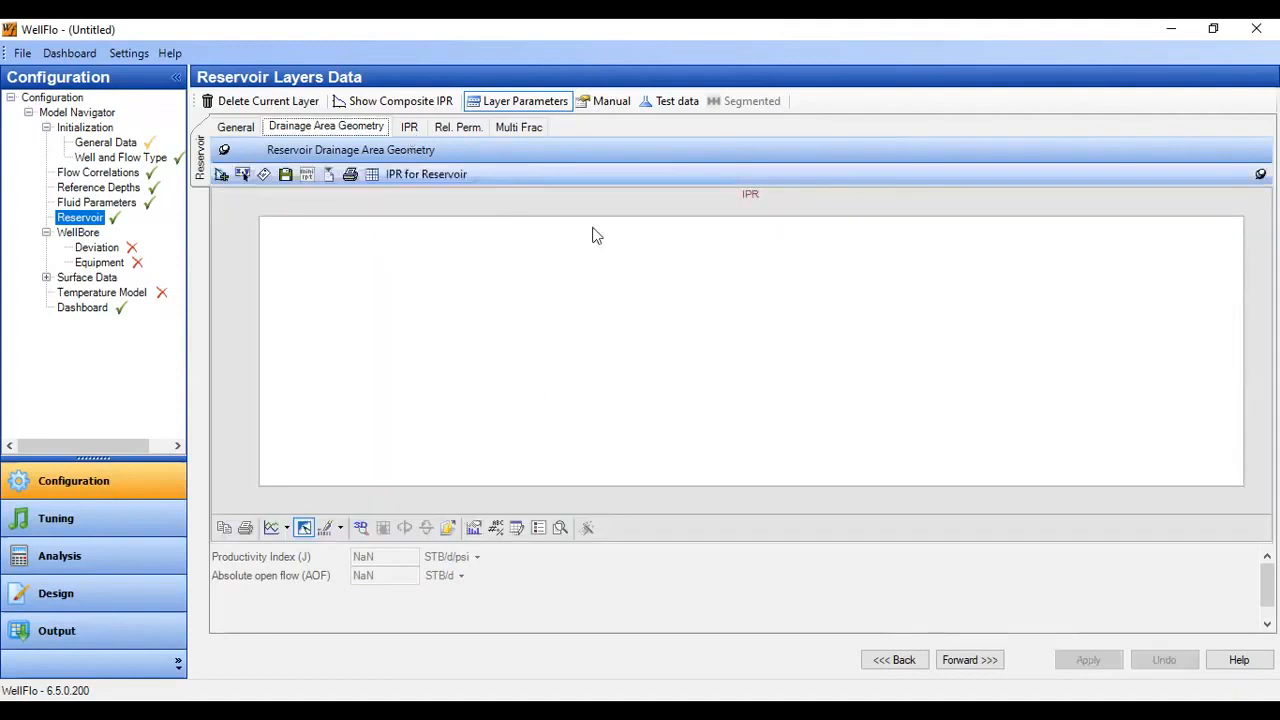
left_click(409, 127)
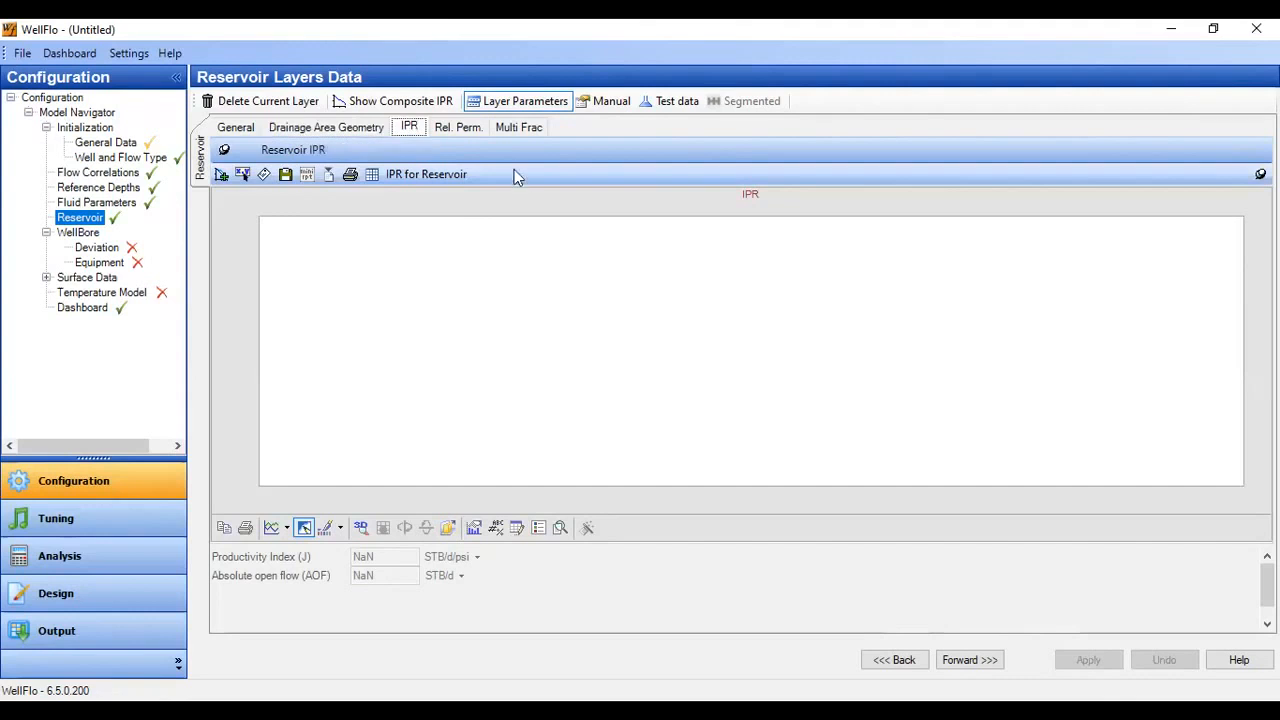
left_click(460, 131)
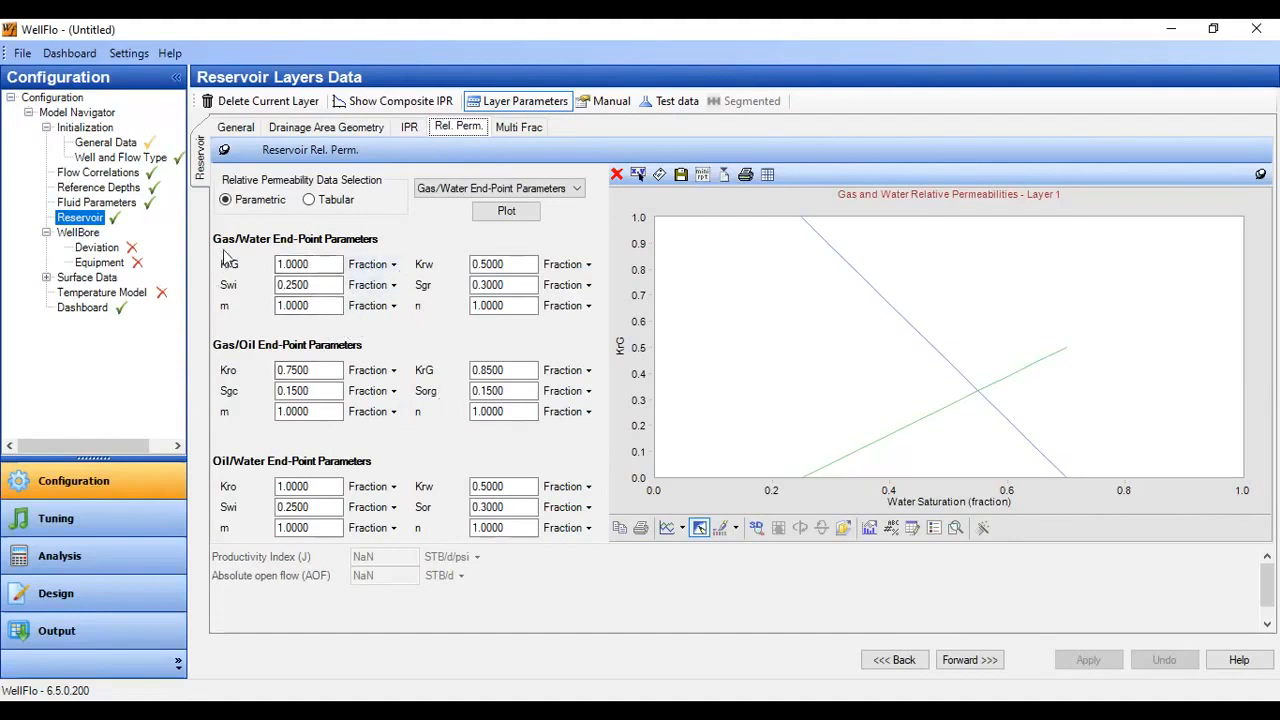
left_click(319, 266)
key("Tab")
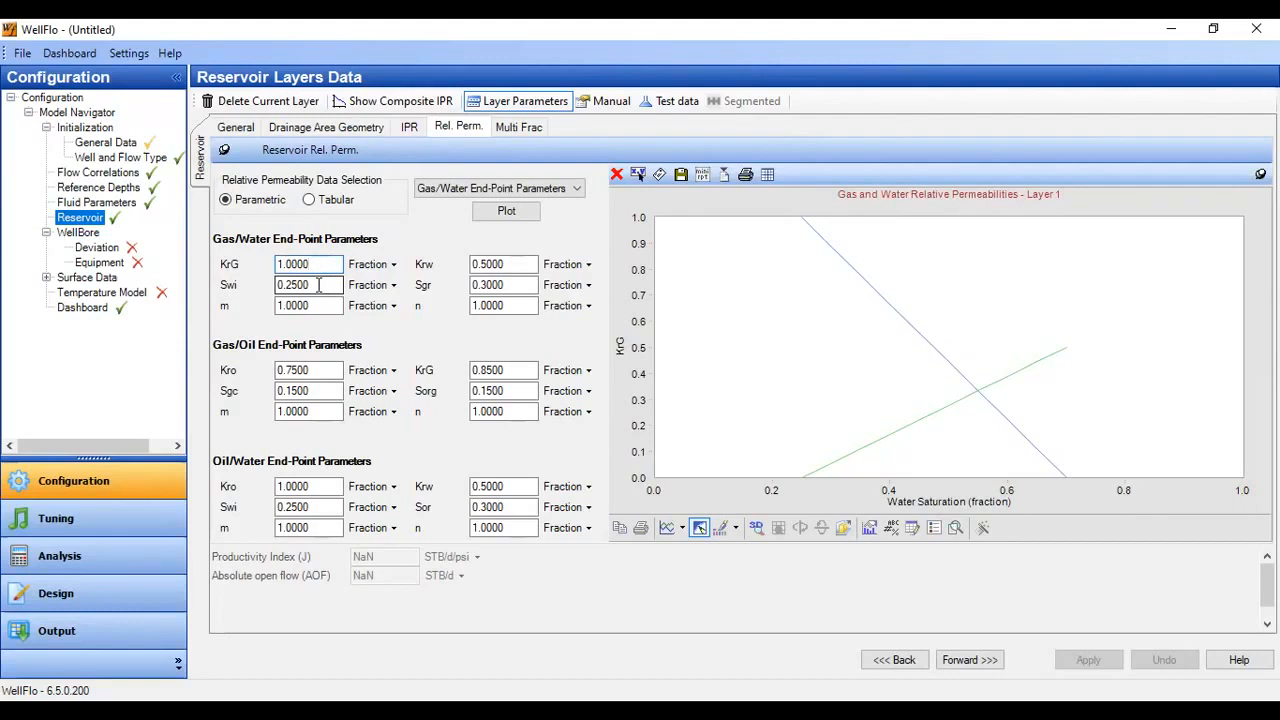
left_click(322, 287)
key("Tab")
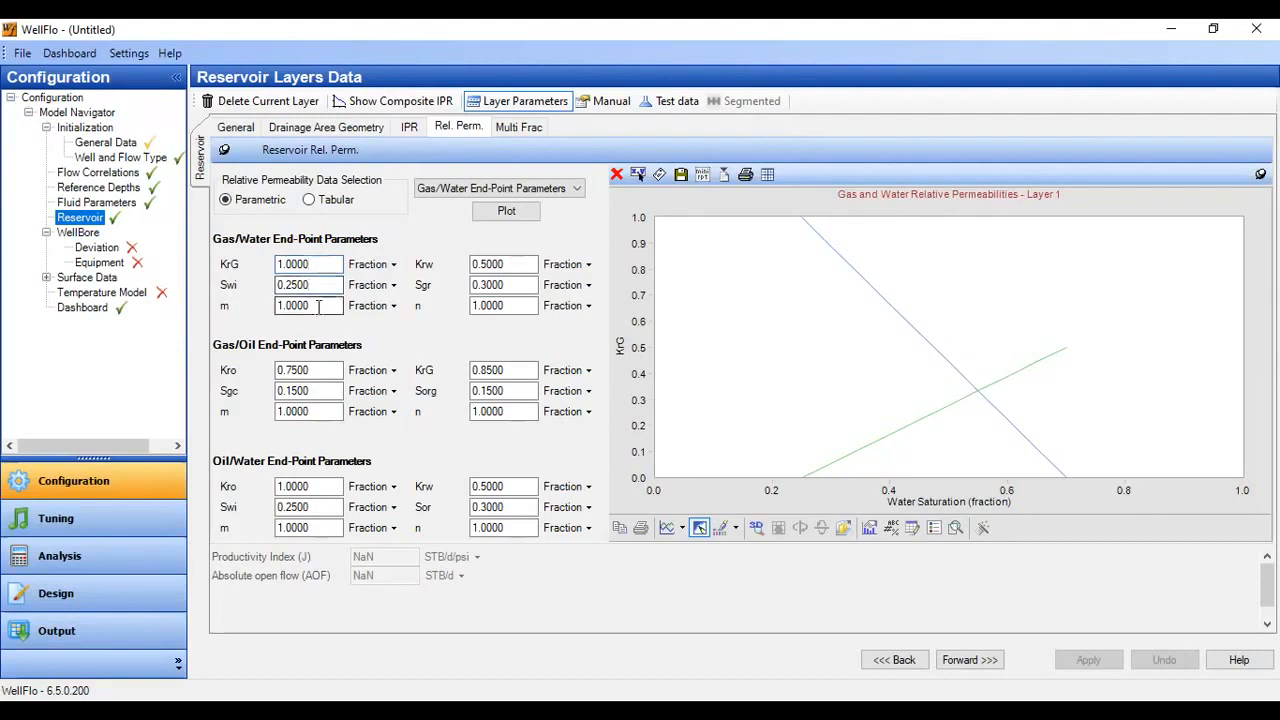
type("3.")
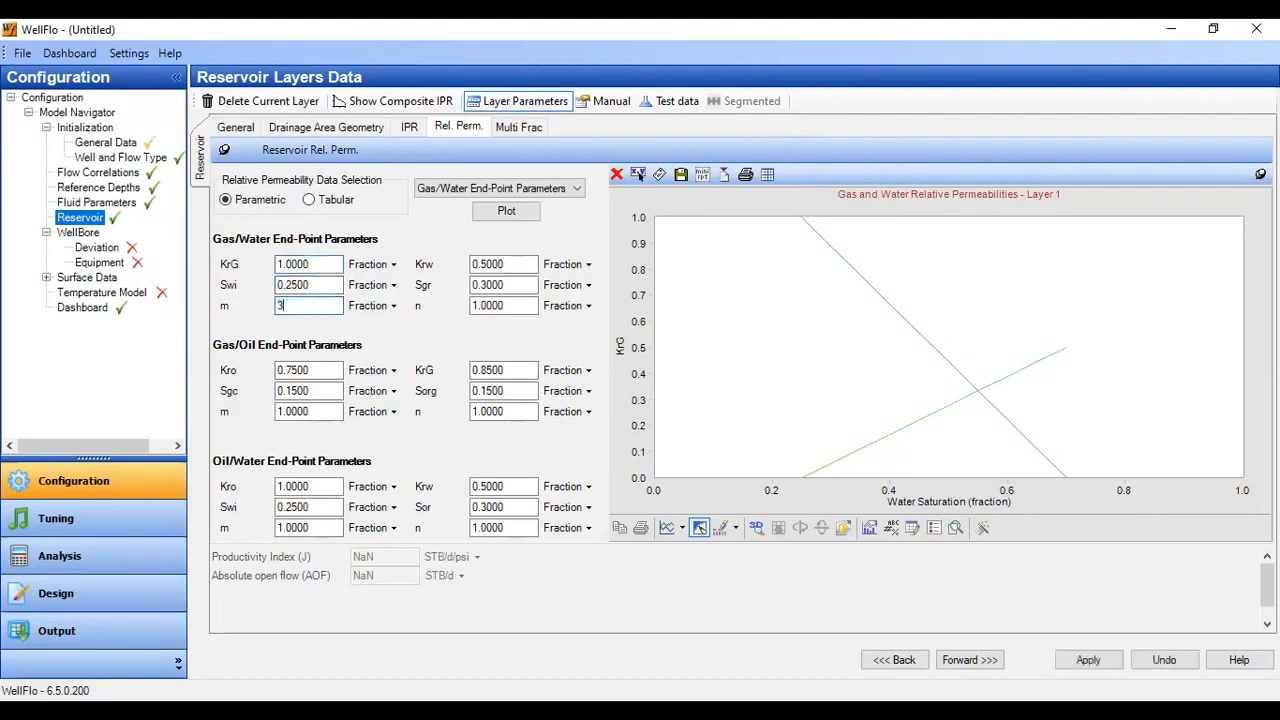
type("5")
left_click(474, 265)
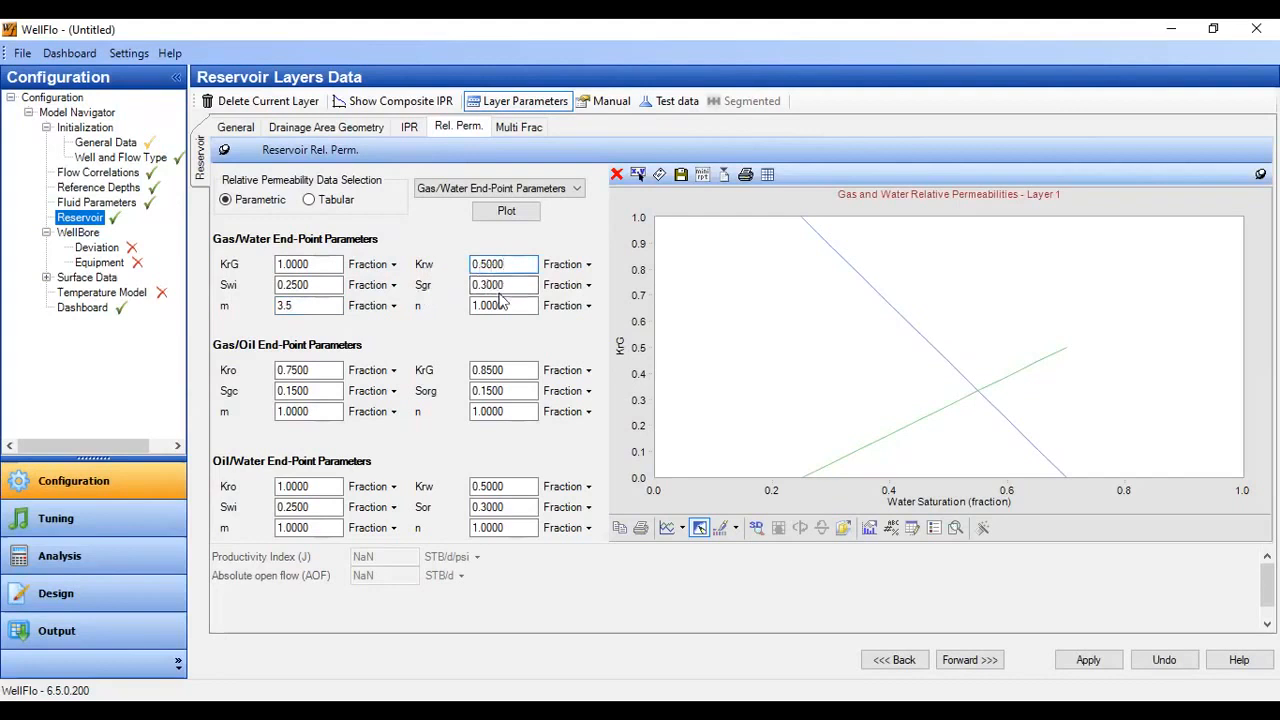
left_click_drag(512, 308, 435, 308)
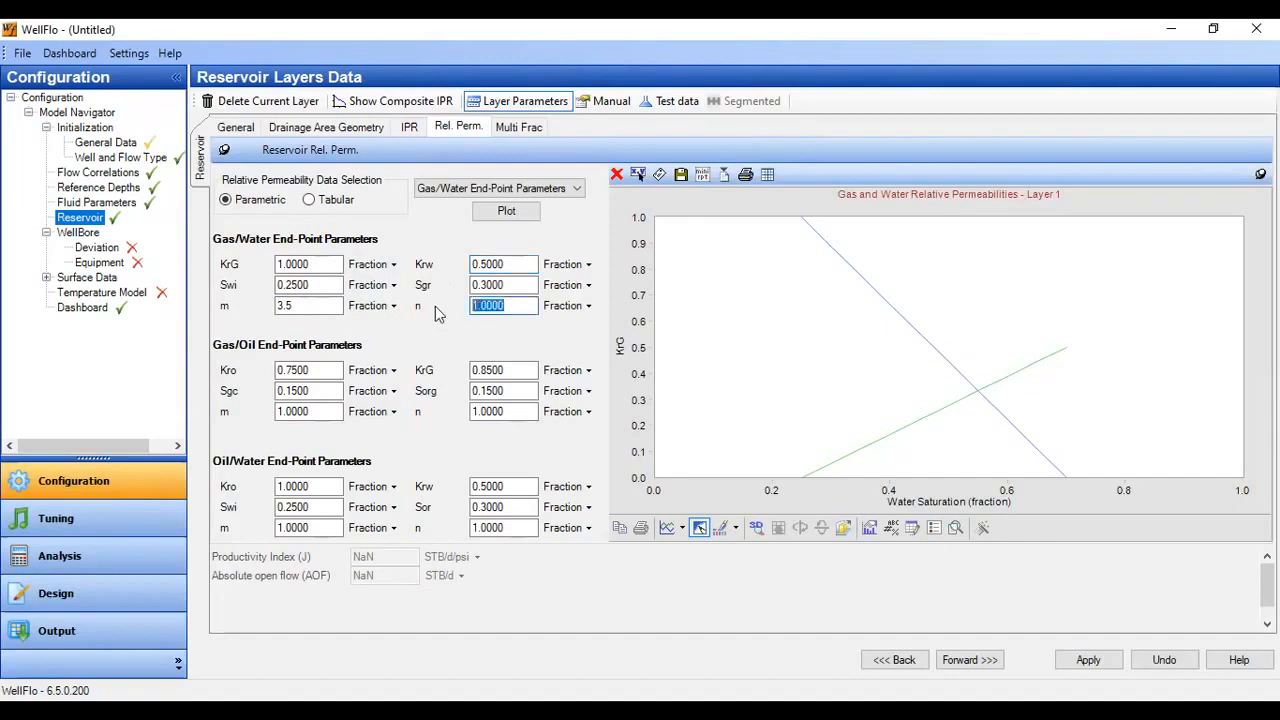
type("2")
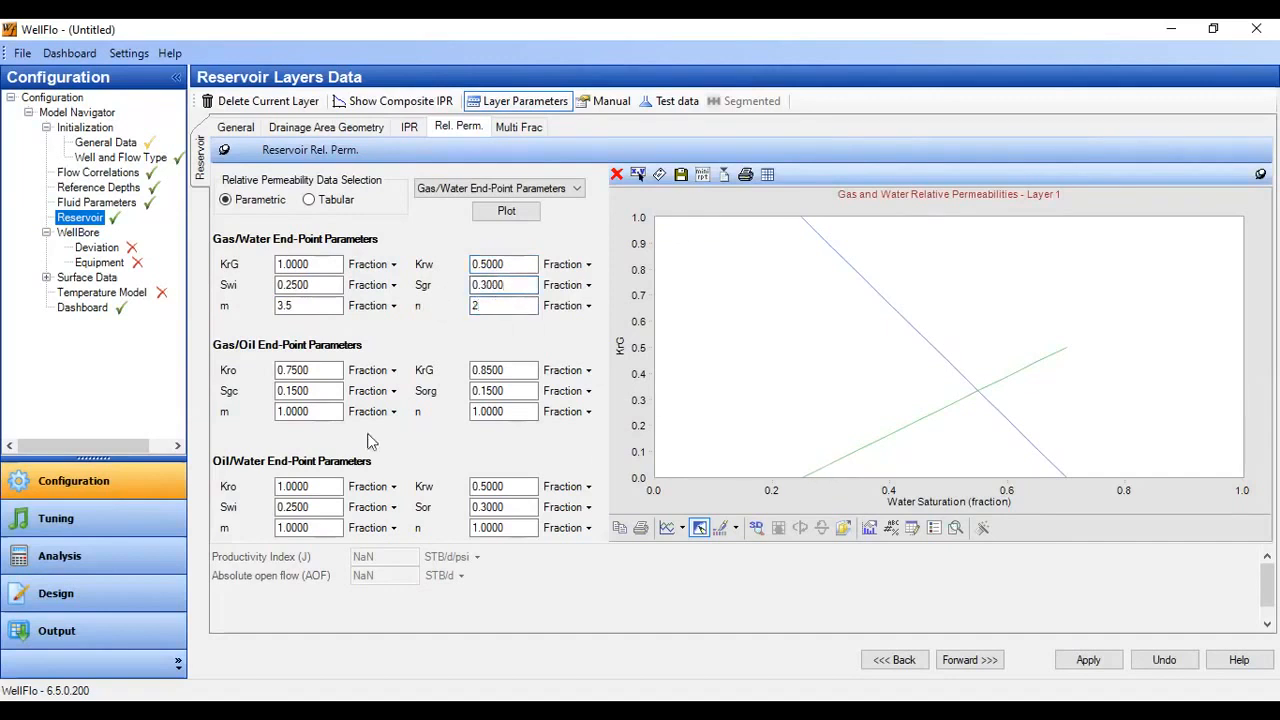
Set the gas/oil relative permeability end-point parameters m to 1.7 and n to 2.4
double_click(297, 370)
left_click_drag(310, 390, 287, 408)
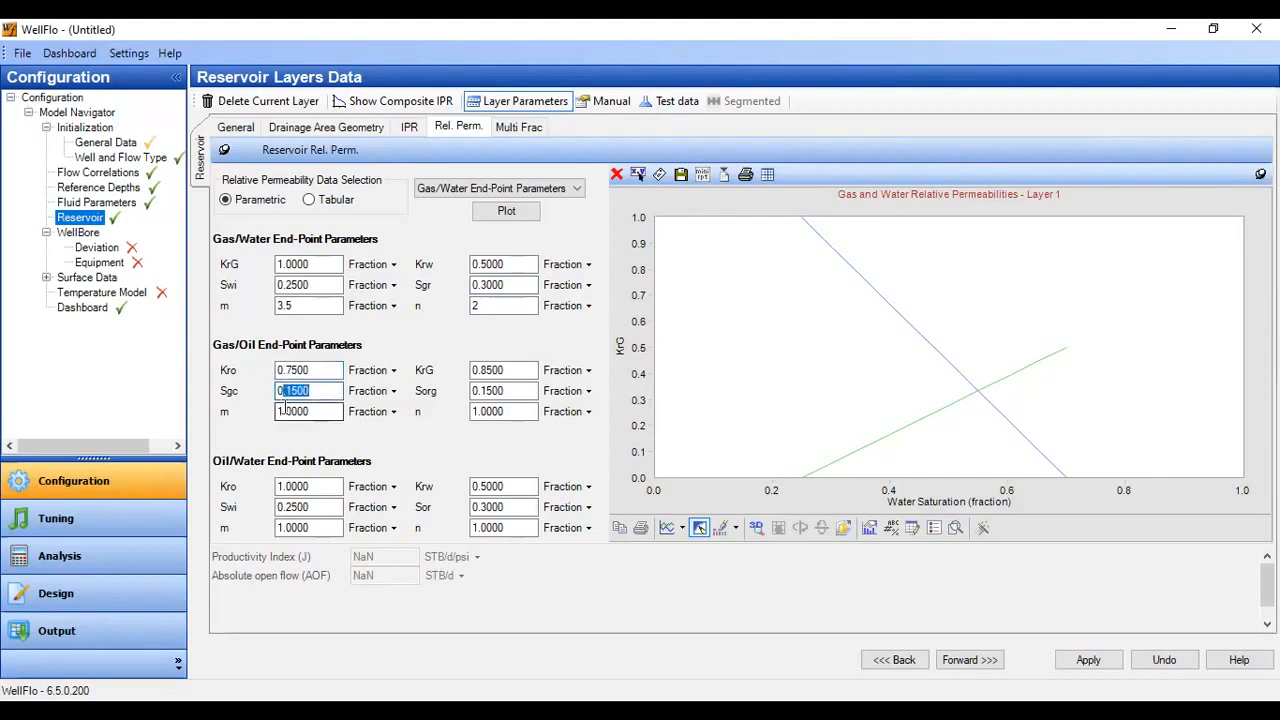
double_click(287, 410)
type("7")
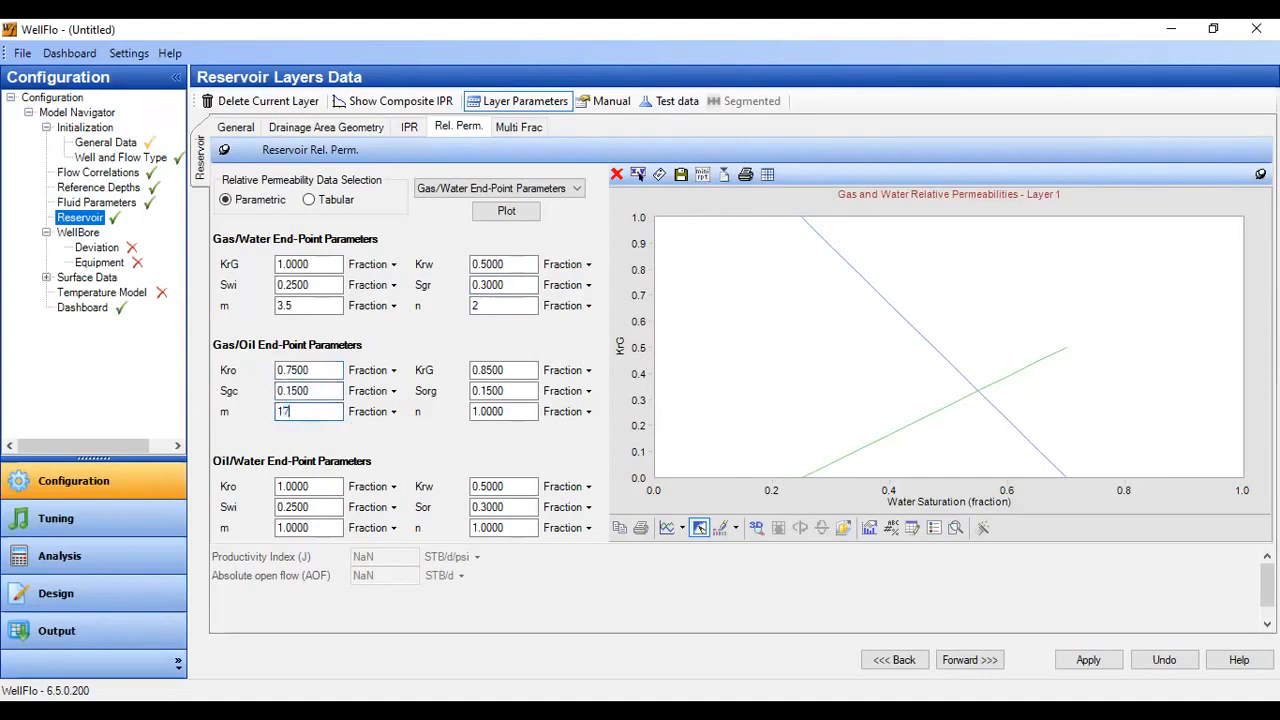
type(".")
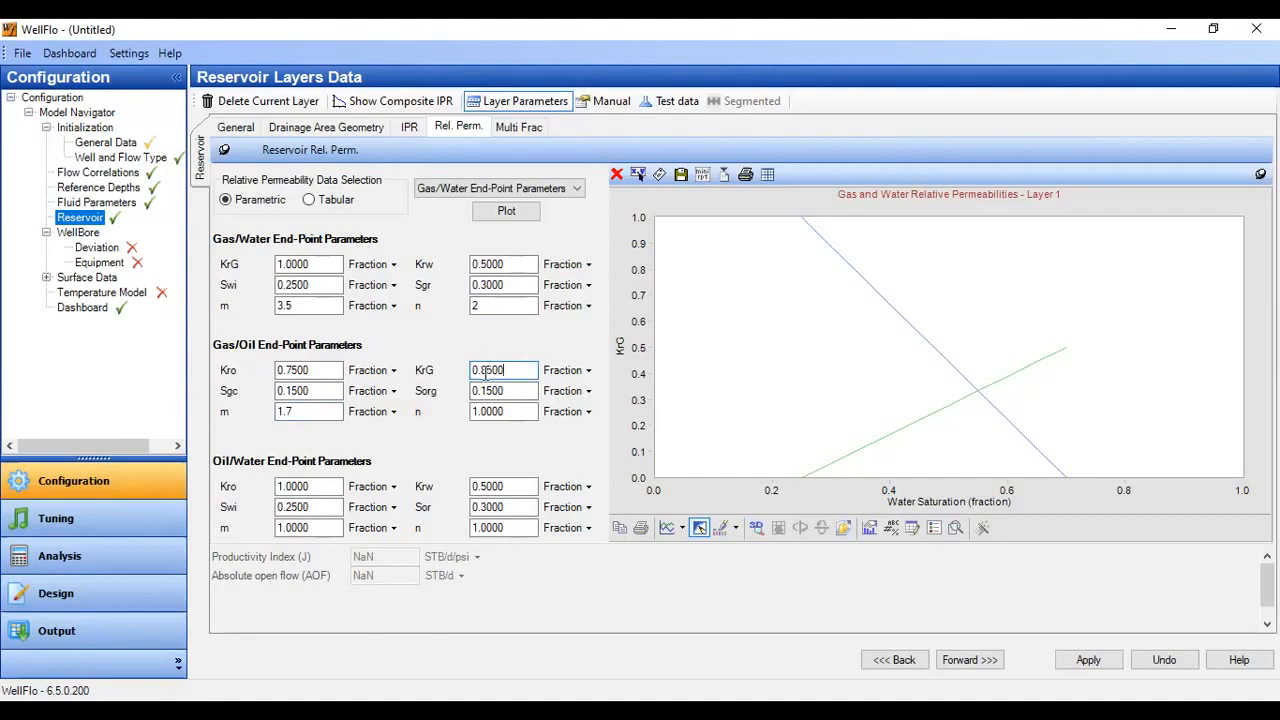
left_click_drag(480, 394, 443, 413)
type("2.4")
Set the oil/water end-point parameters m to 3.5 and n to 2, apply them, and plot the gas/water relative permeability curves
left_click_drag(318, 487, 237, 512)
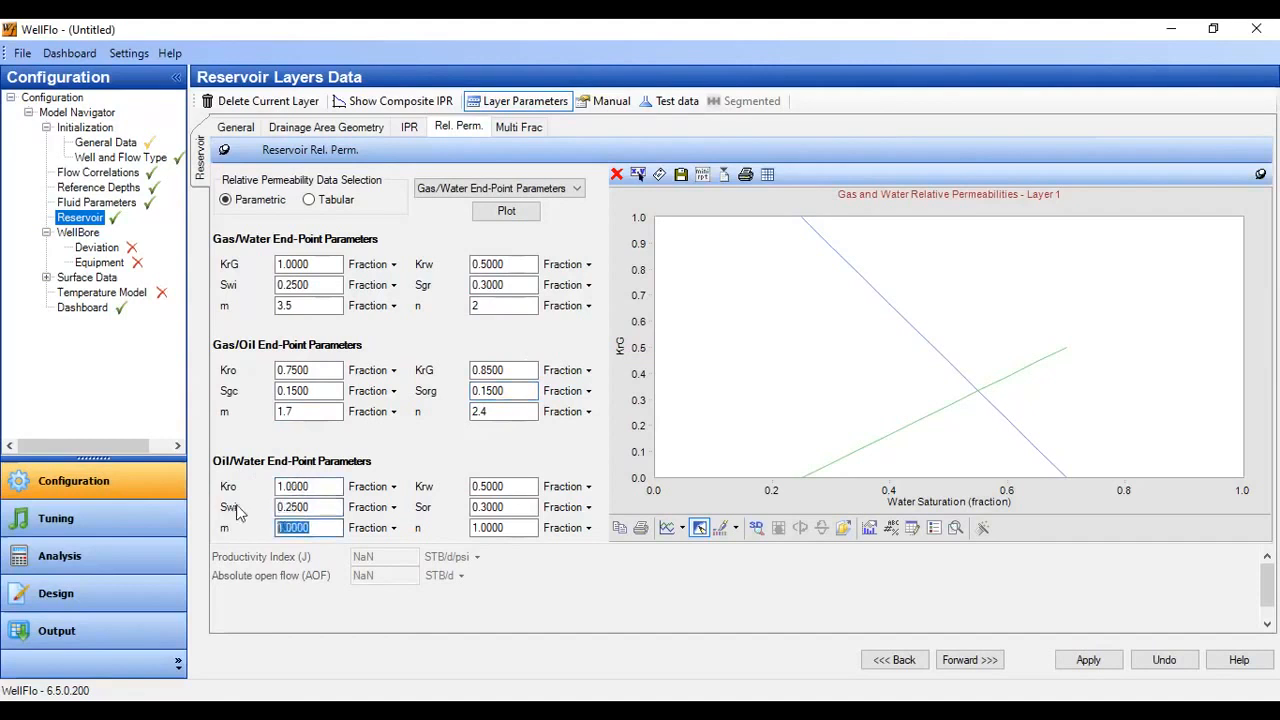
type("3.5")
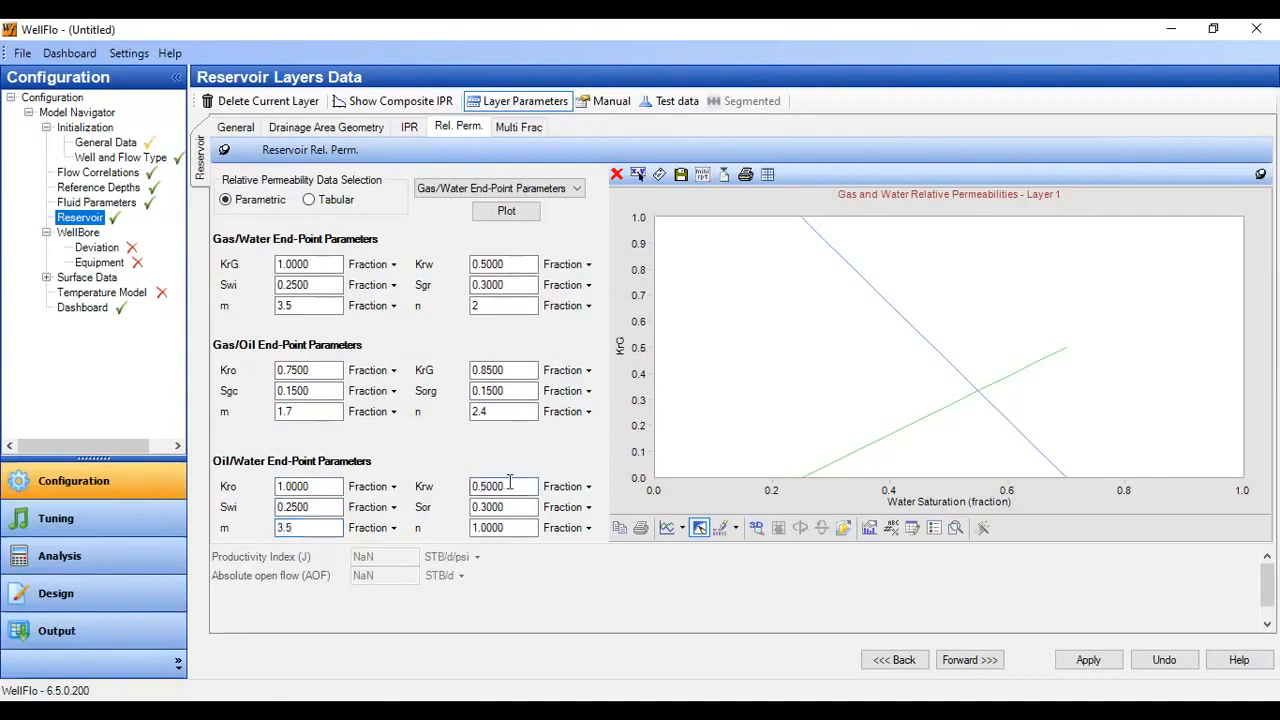
left_click_drag(487, 486, 512, 486)
key("Tab")
key("Tab")
type("2")
left_click(1088, 660)
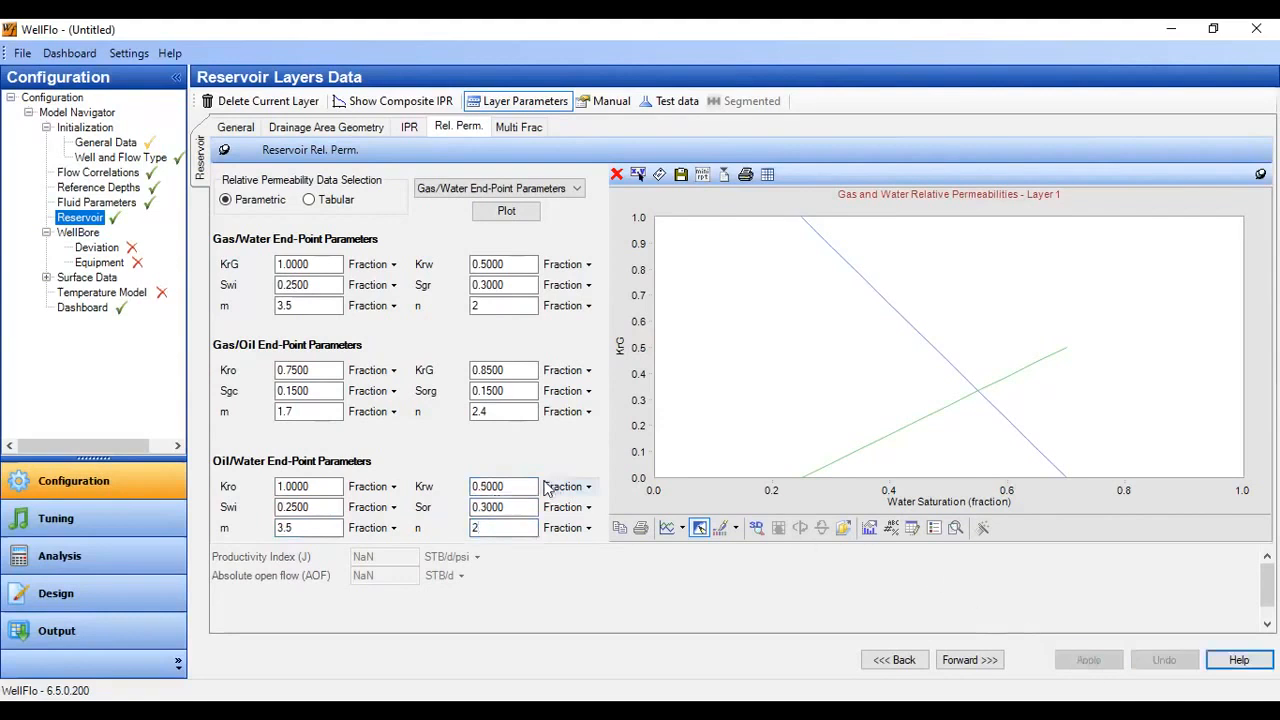
left_click(500, 222)
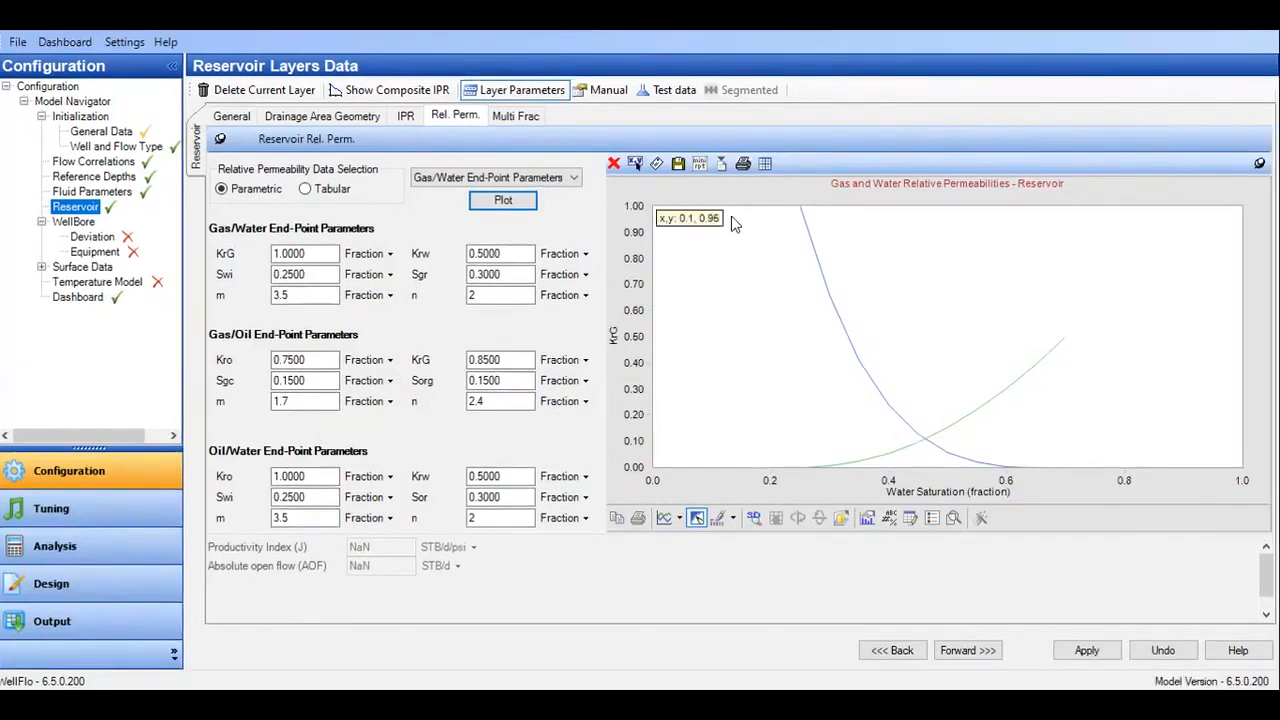
Set the horizontal lateral length to 3000 ft in the reservoir's multi-frac data
left_click(510, 115)
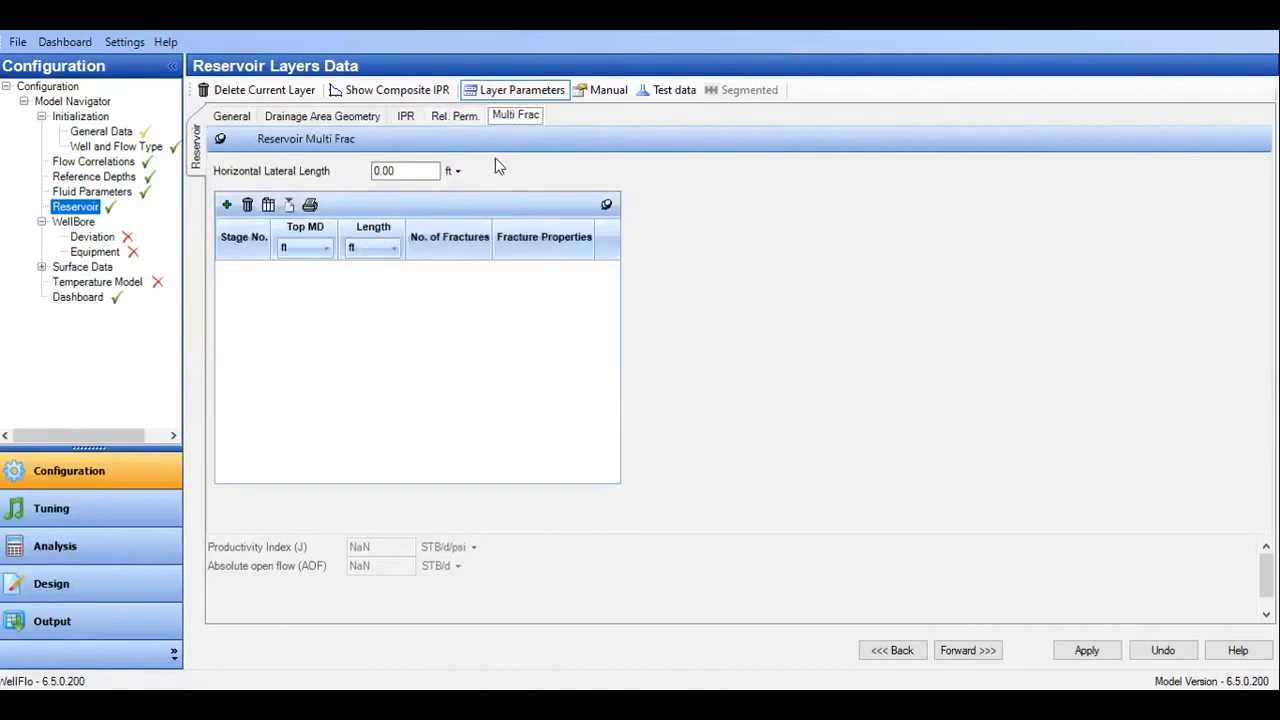
left_click_drag(394, 170, 294, 172)
type("3000")
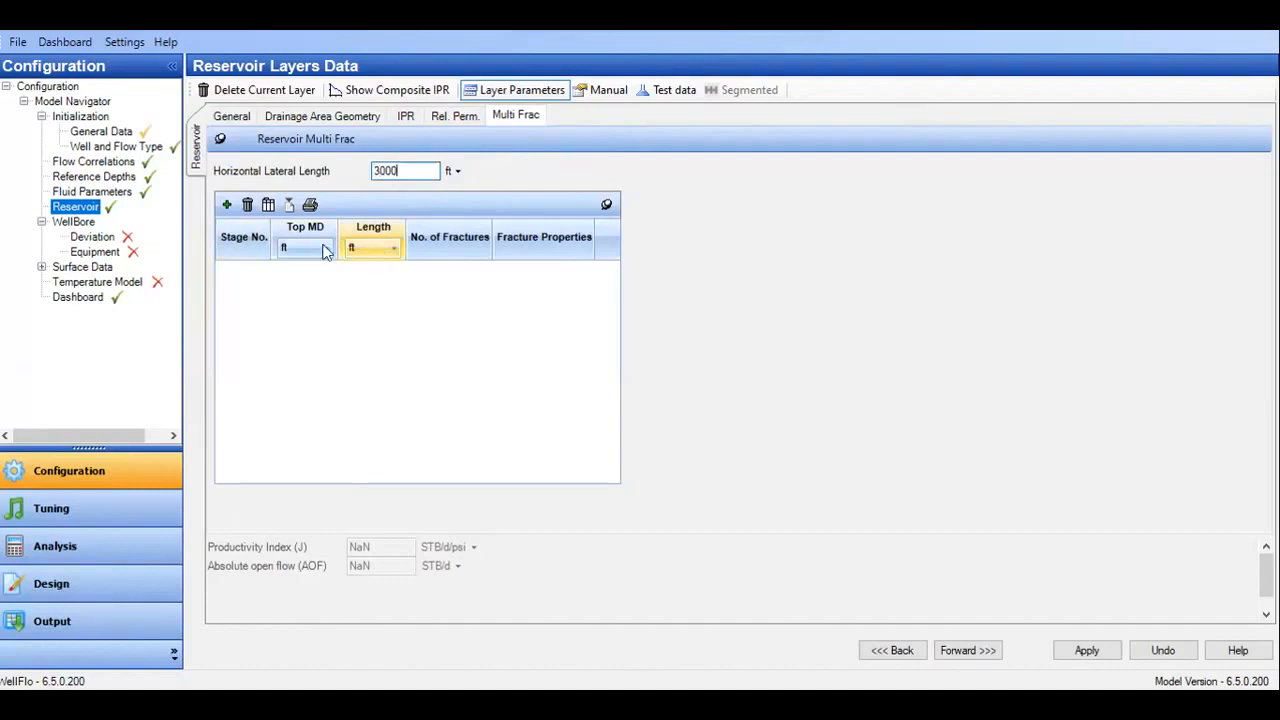
Add four stages to the reservoir's multi-frac stage table
left_click(226, 205)
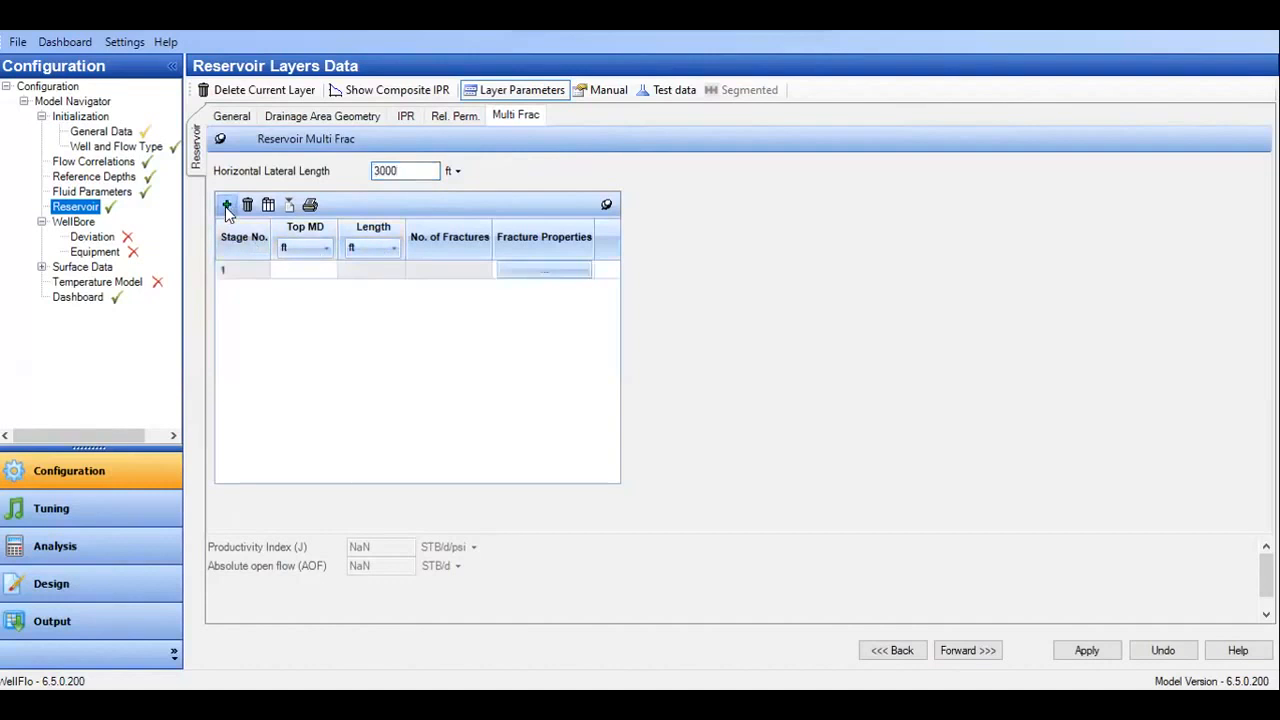
left_click(226, 205)
left_click(226, 205)
left_click(226, 205)
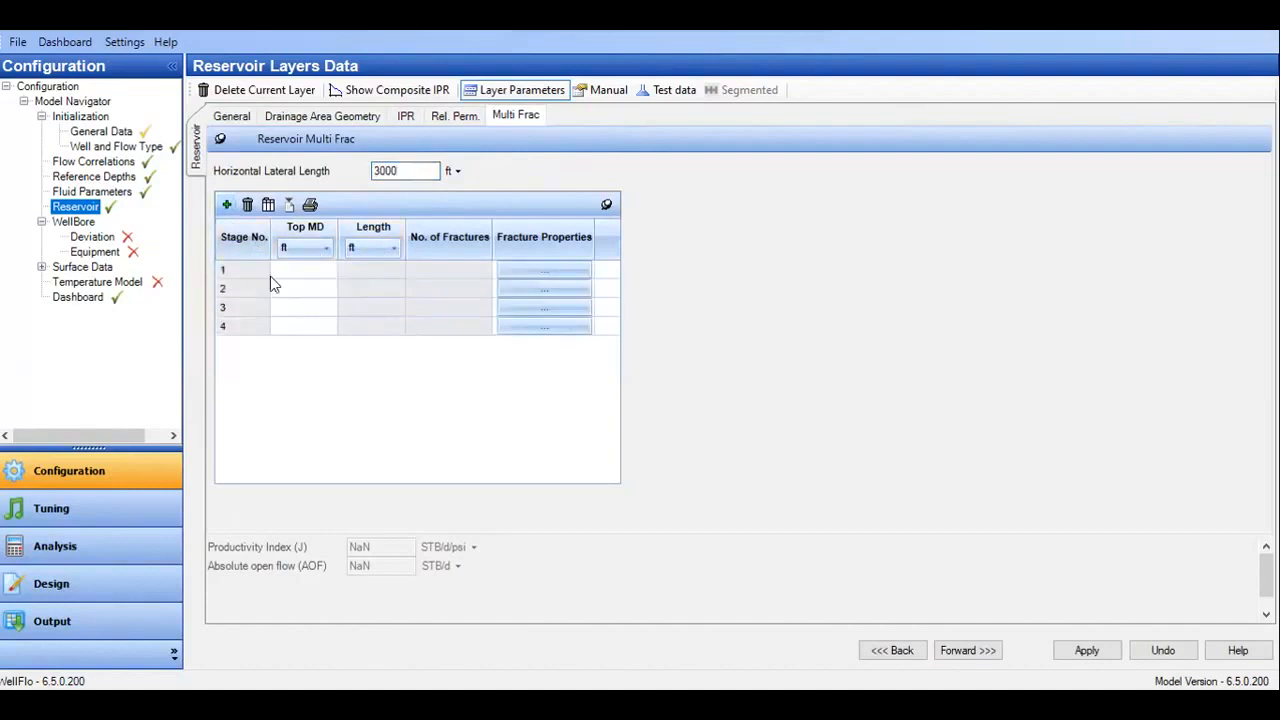
Set the top MD of stages 1 to 4 to 7500, 8200, 9100 and 10000 ft
left_click(259, 272)
left_click(288, 277)
left_click(290, 273)
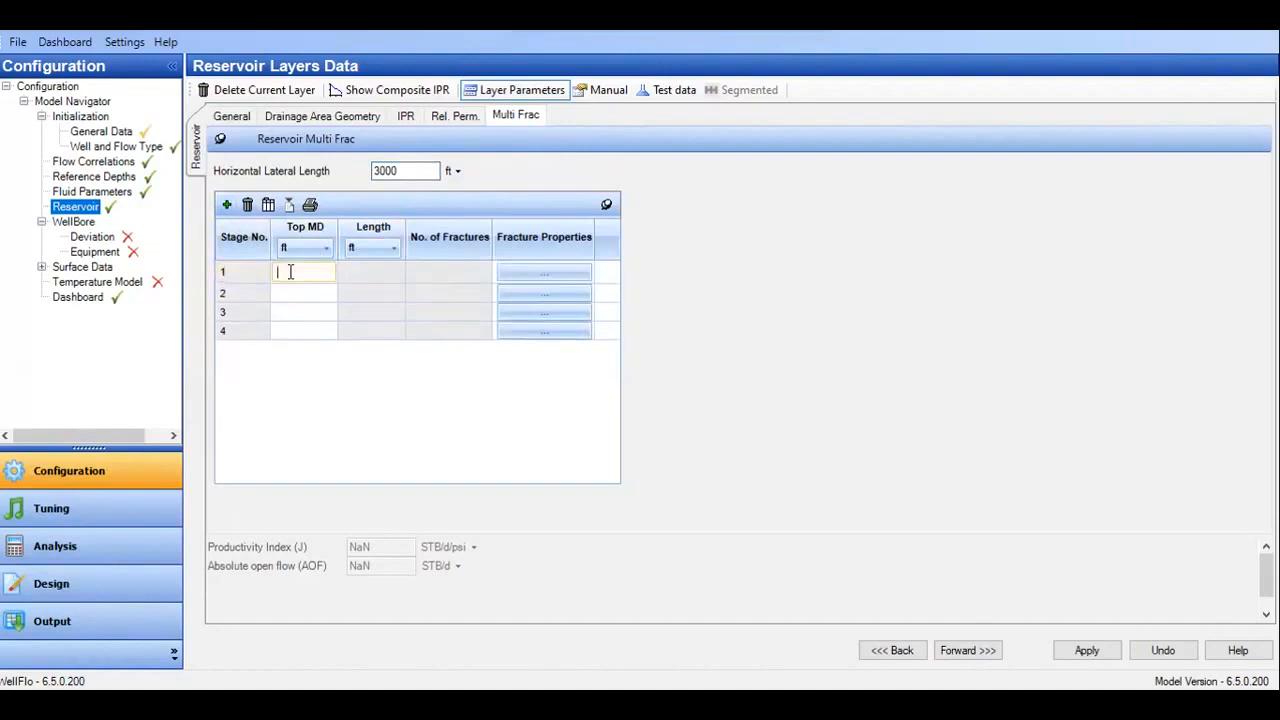
type("7500")
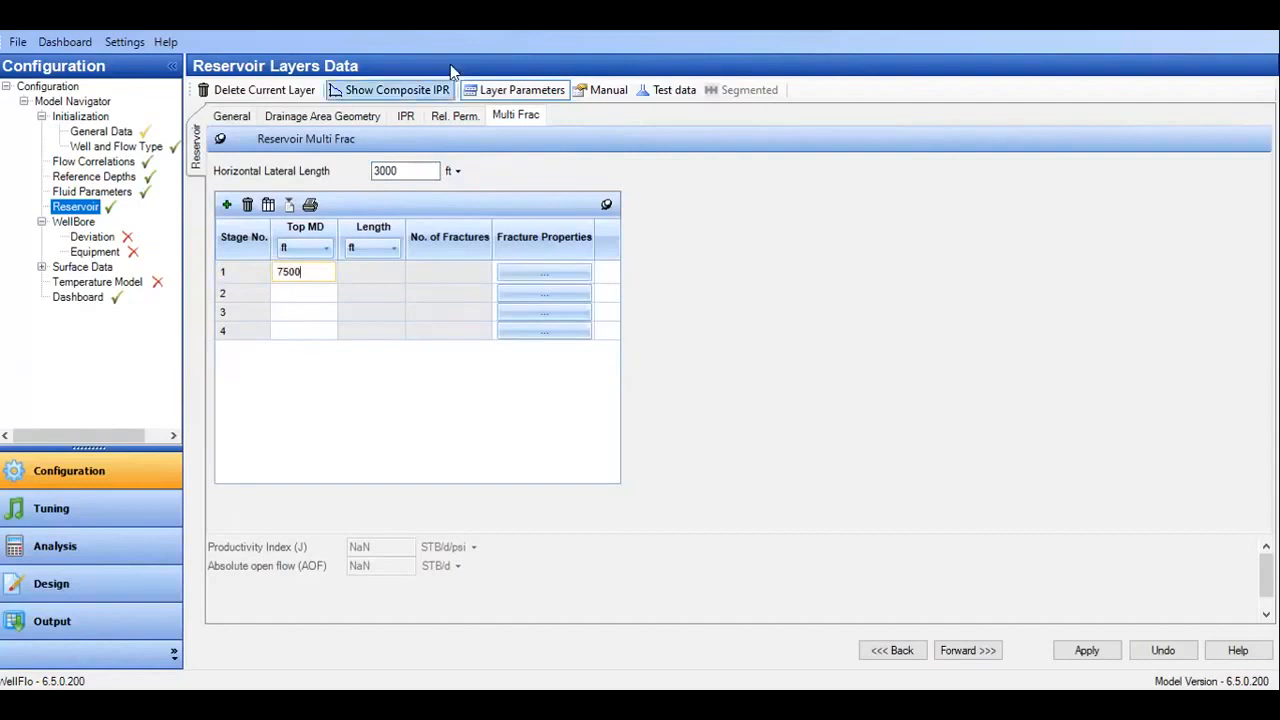
left_click(300, 294)
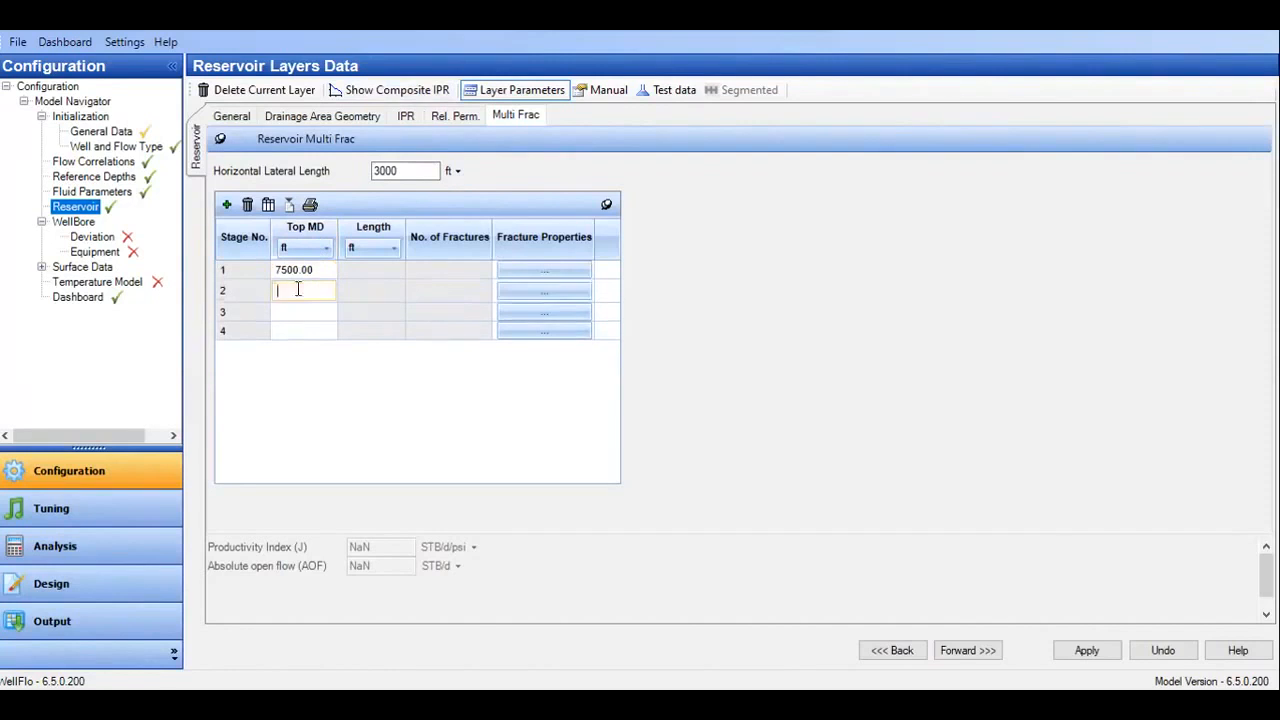
type("8200")
left_click(311, 313)
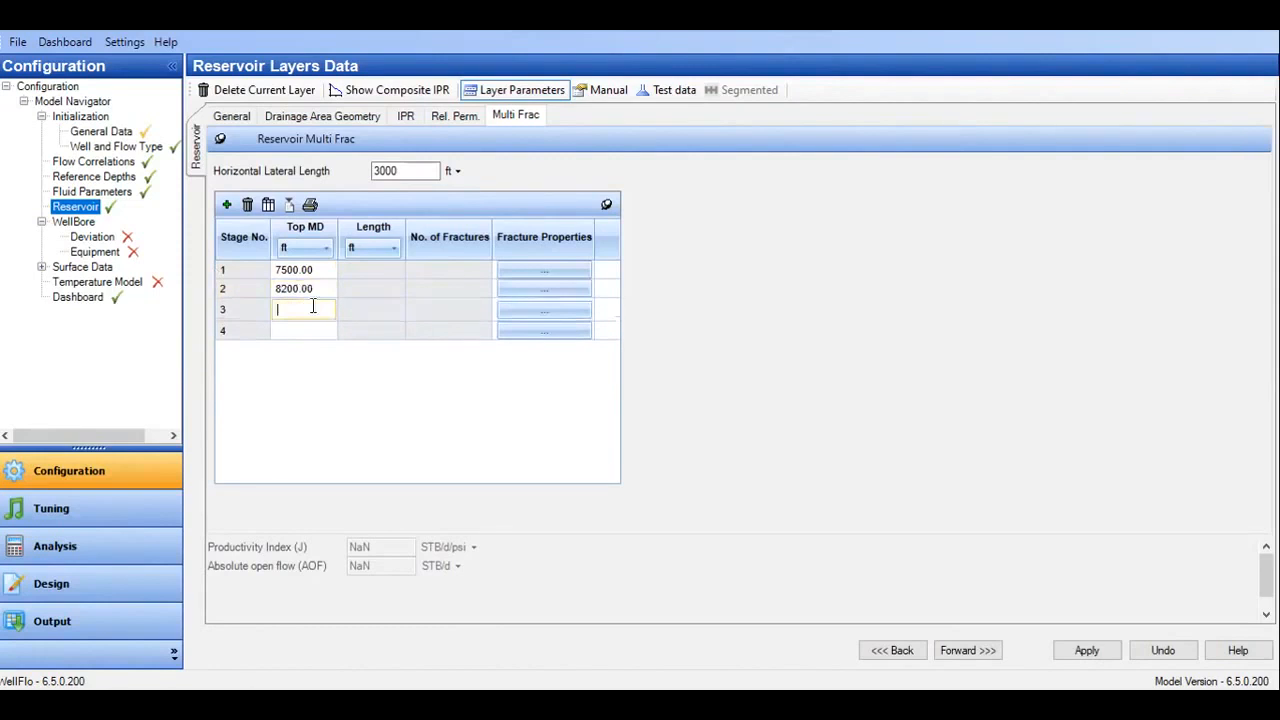
type("9100")
left_click(298, 330)
left_click(302, 330)
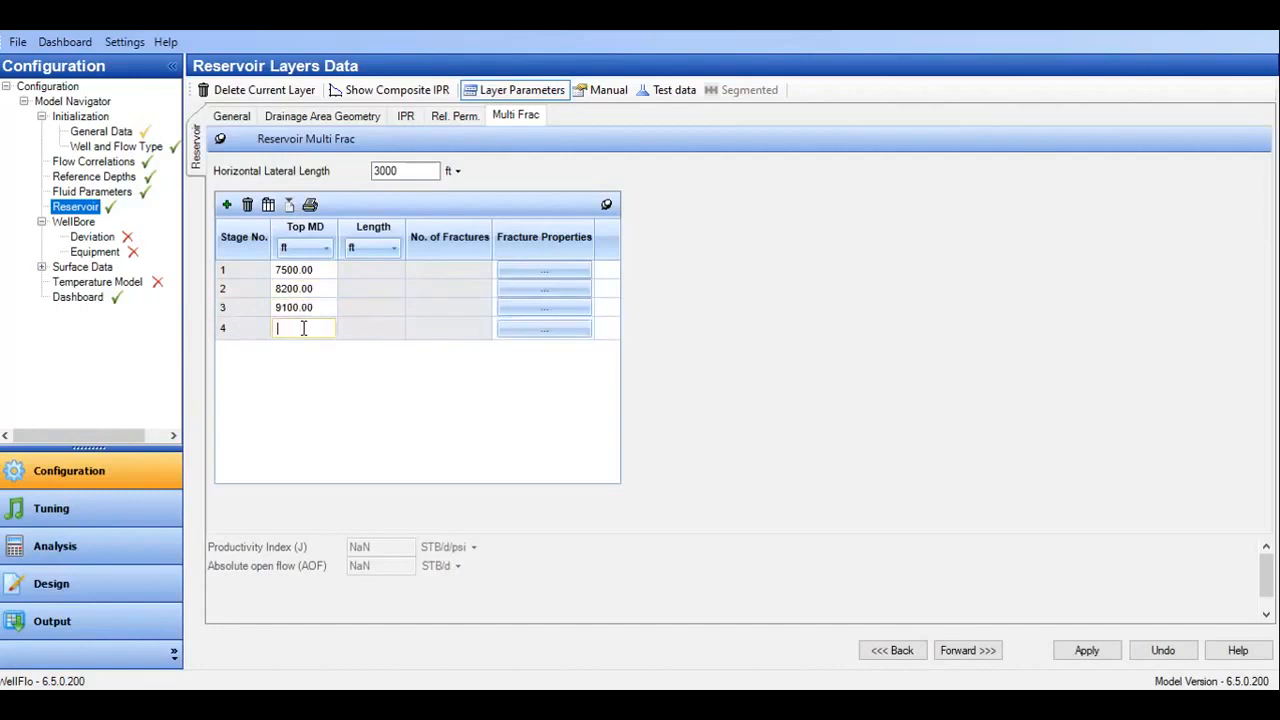
type("10000")
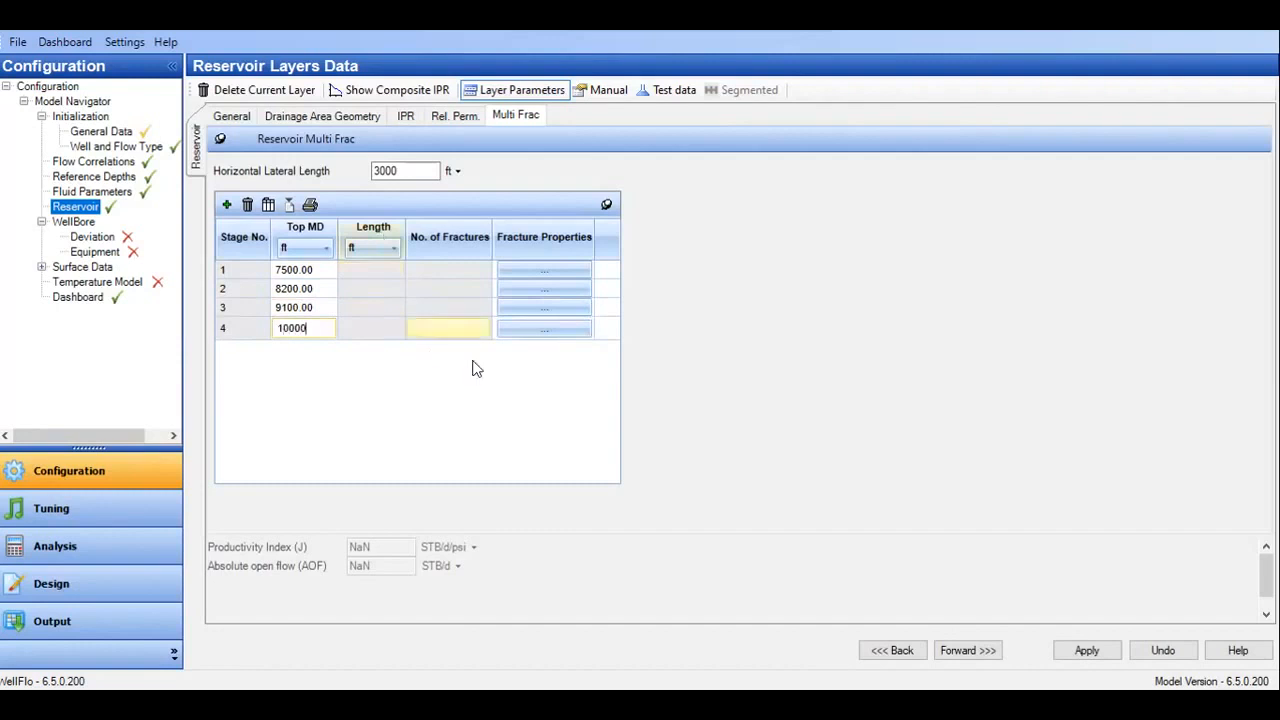
Open the fracture properties of stage 1, add two fractures, and widen the details window
left_click(551, 272)
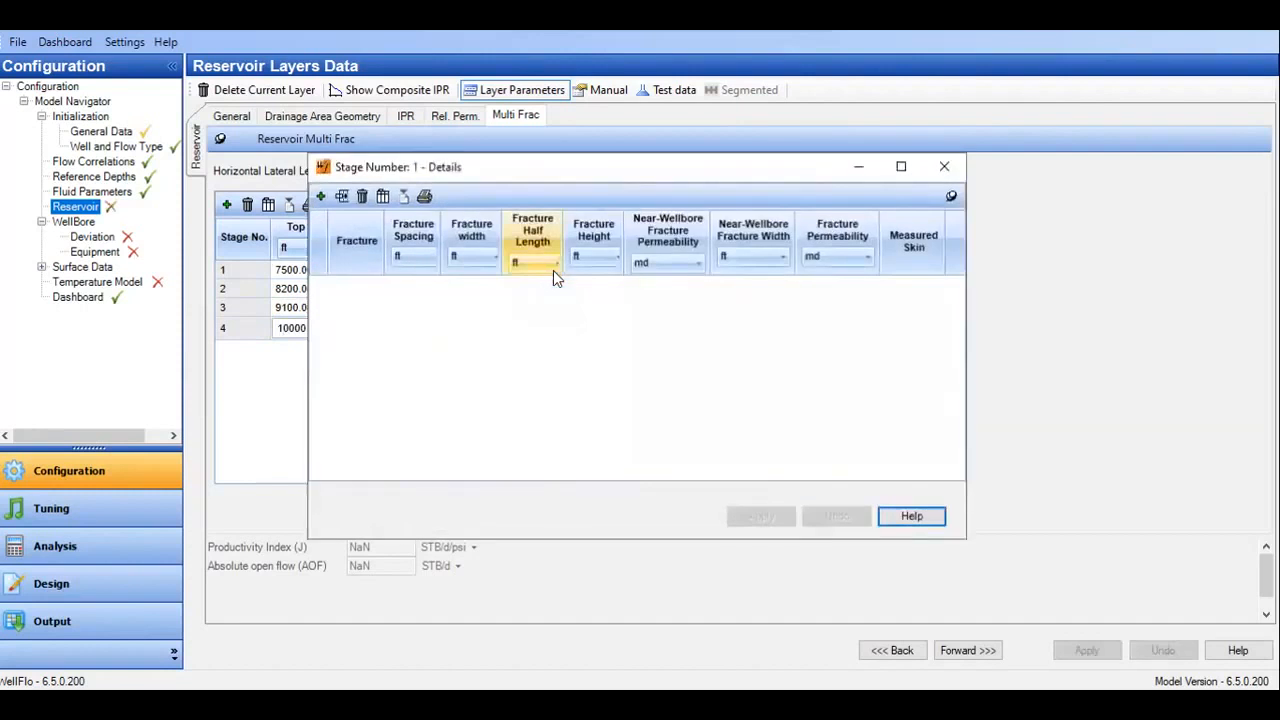
left_click_drag(641, 182, 720, 229)
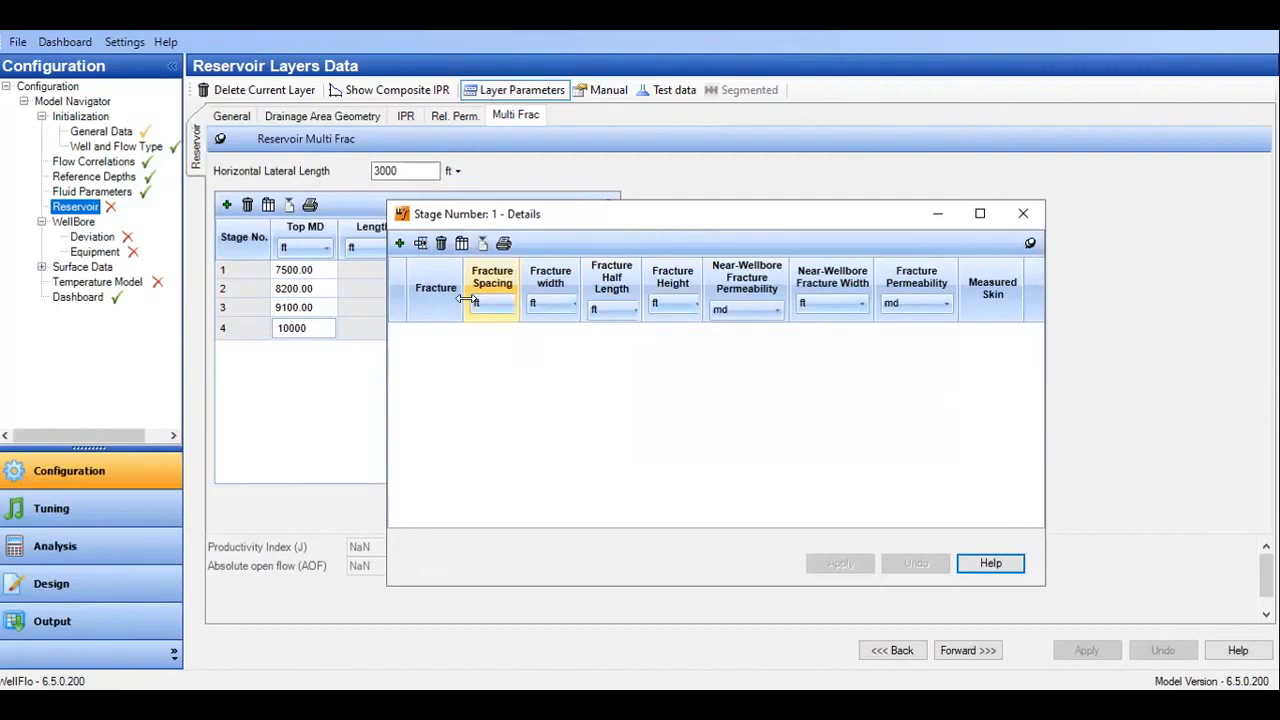
left_click(400, 245)
left_click(400, 245)
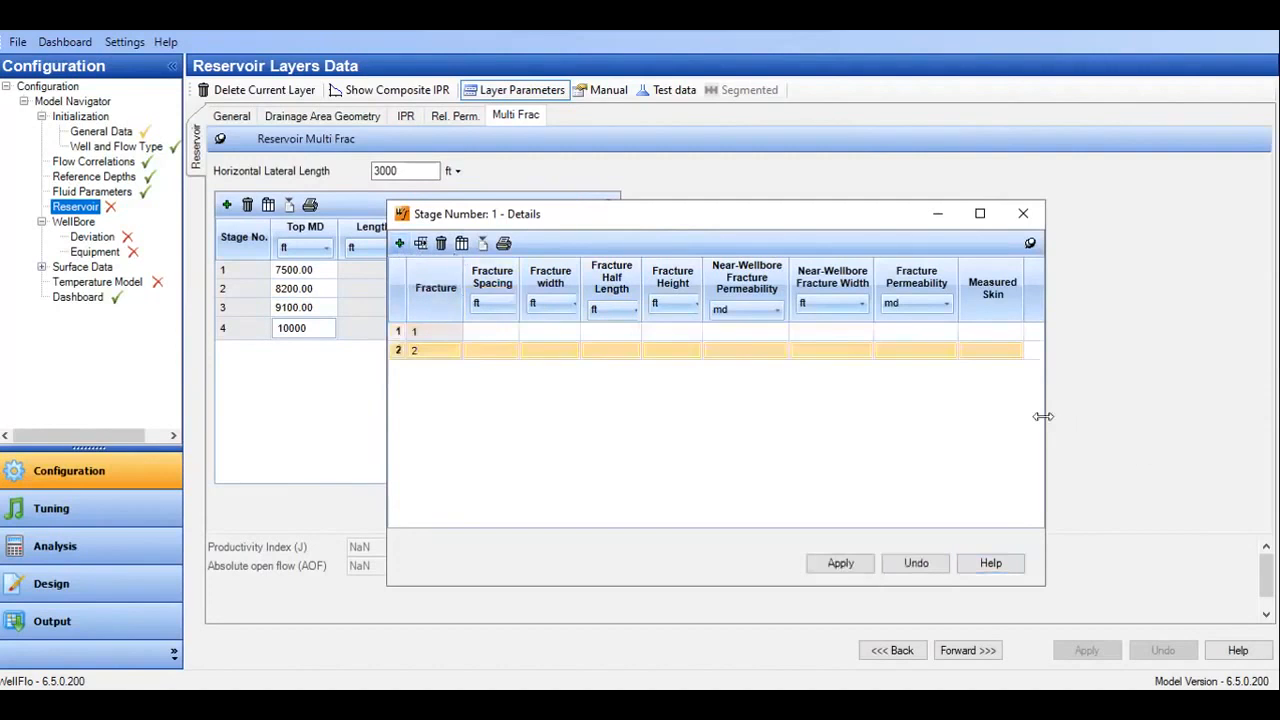
left_click_drag(1043, 416, 1243, 420)
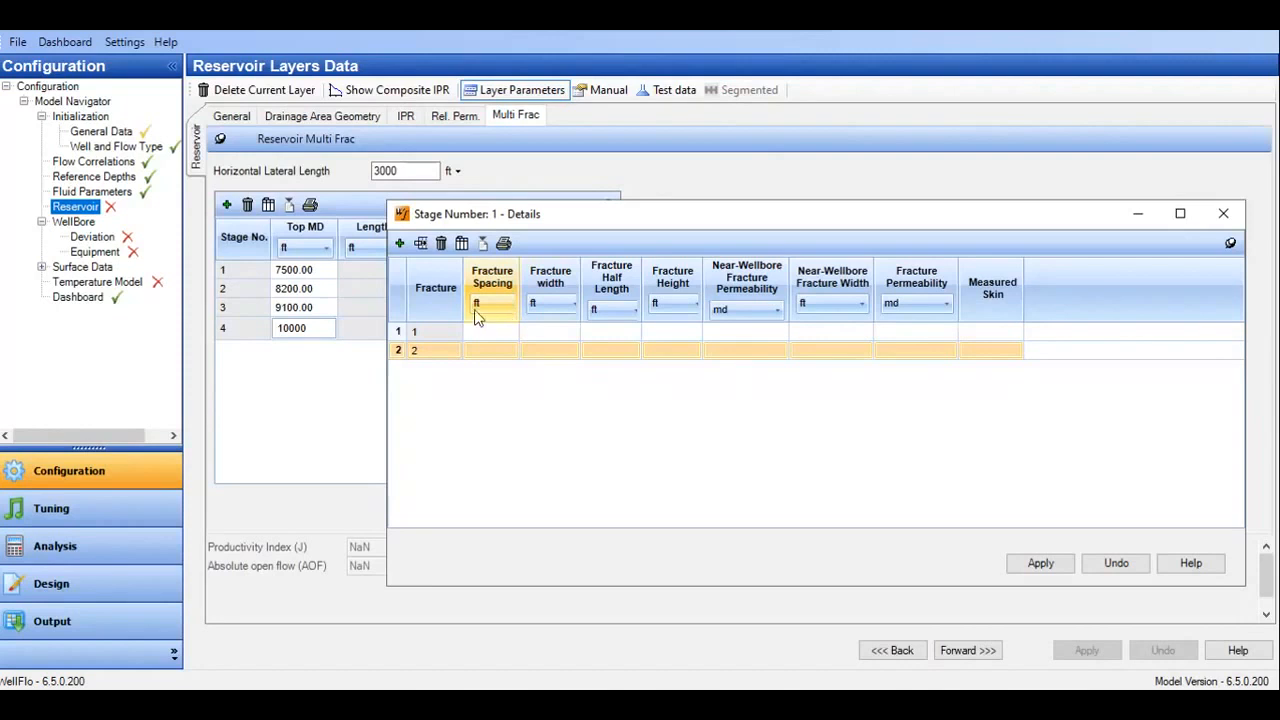
Set the stage 1 fracture spacing to 400 ft for fracture 1 and 300 ft for fracture 2
left_click(495, 350)
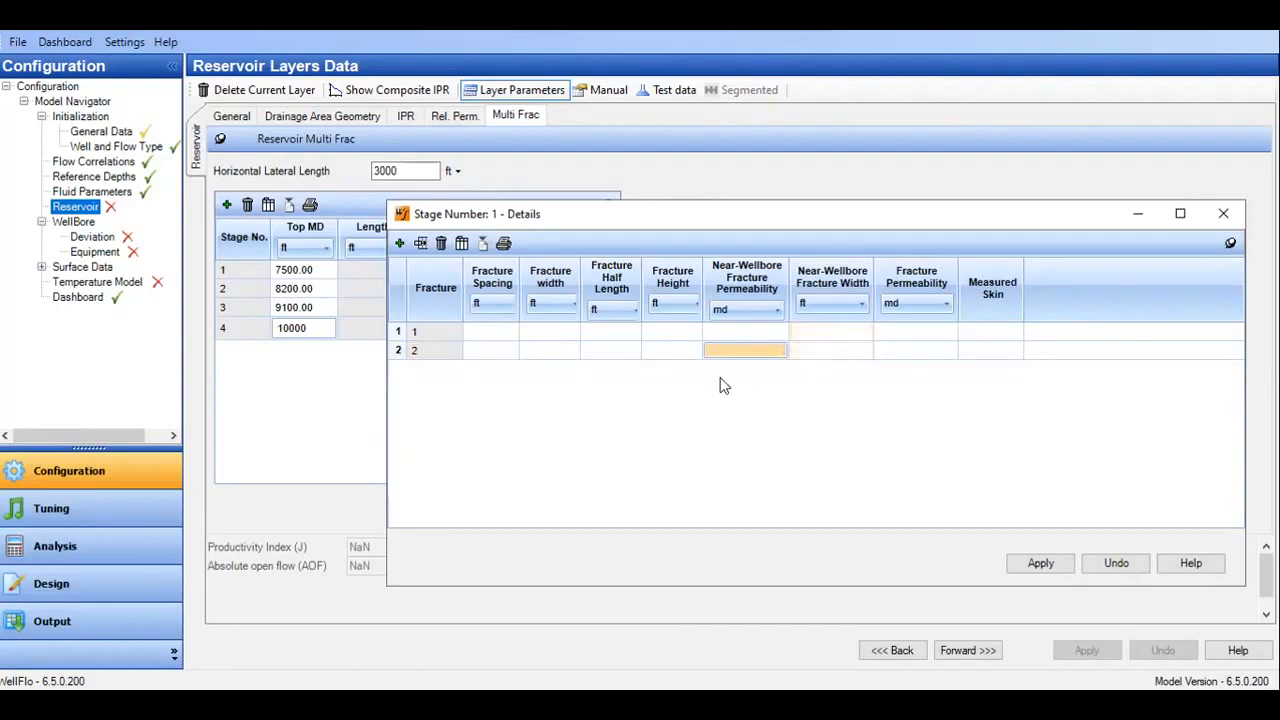
left_click(493, 330)
type("400")
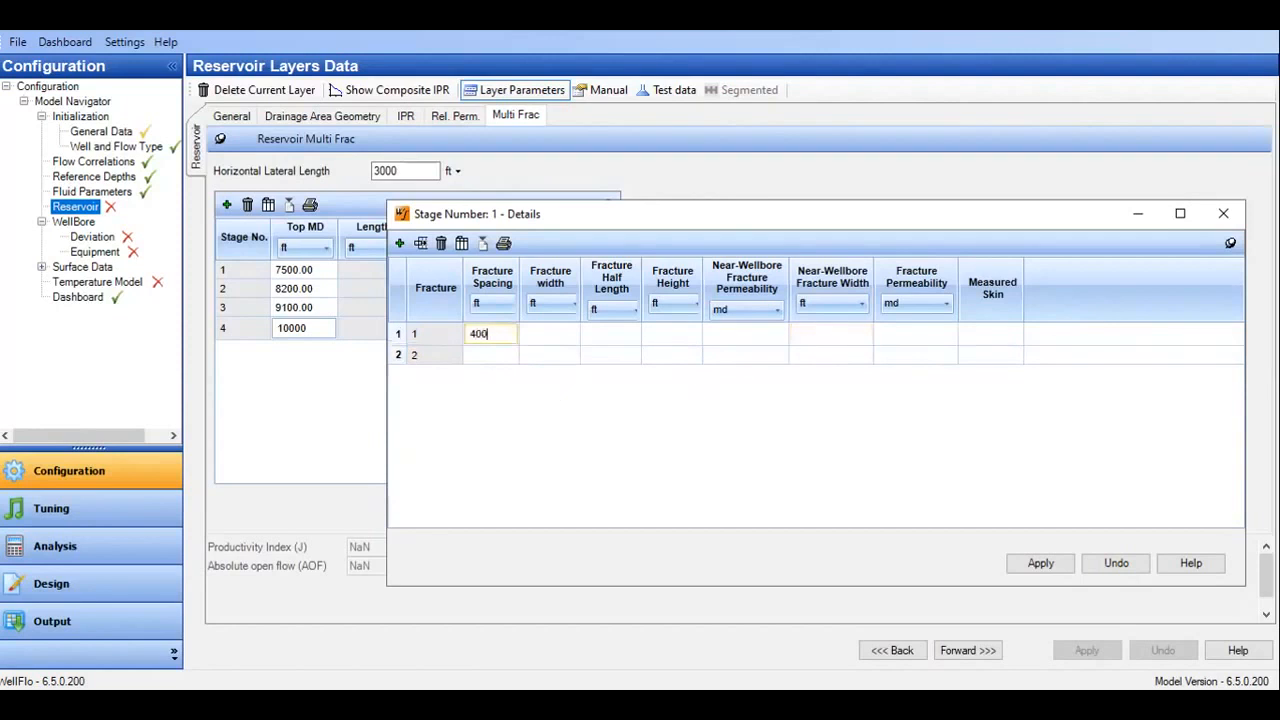
left_click(497, 357)
left_click(497, 357)
type("300")
Set the fracture width of both stage 1 fractures to 0.02 ft
left_click(538, 332)
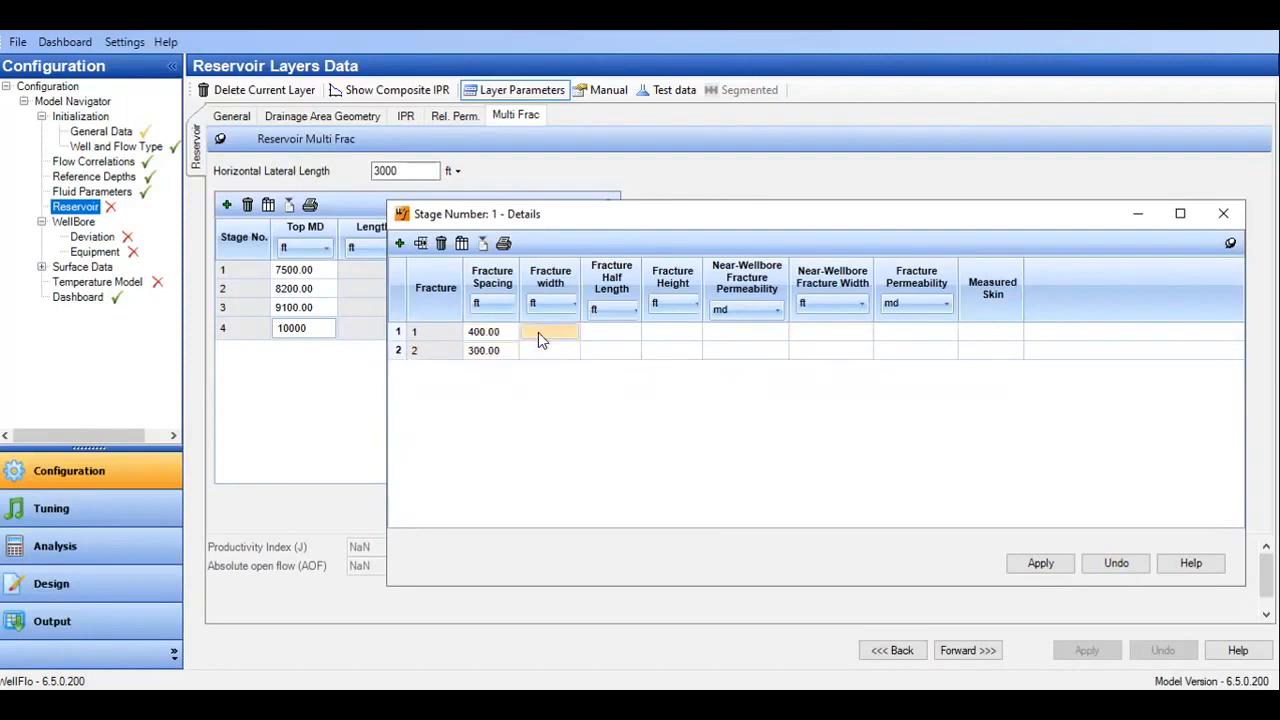
type("0.0")
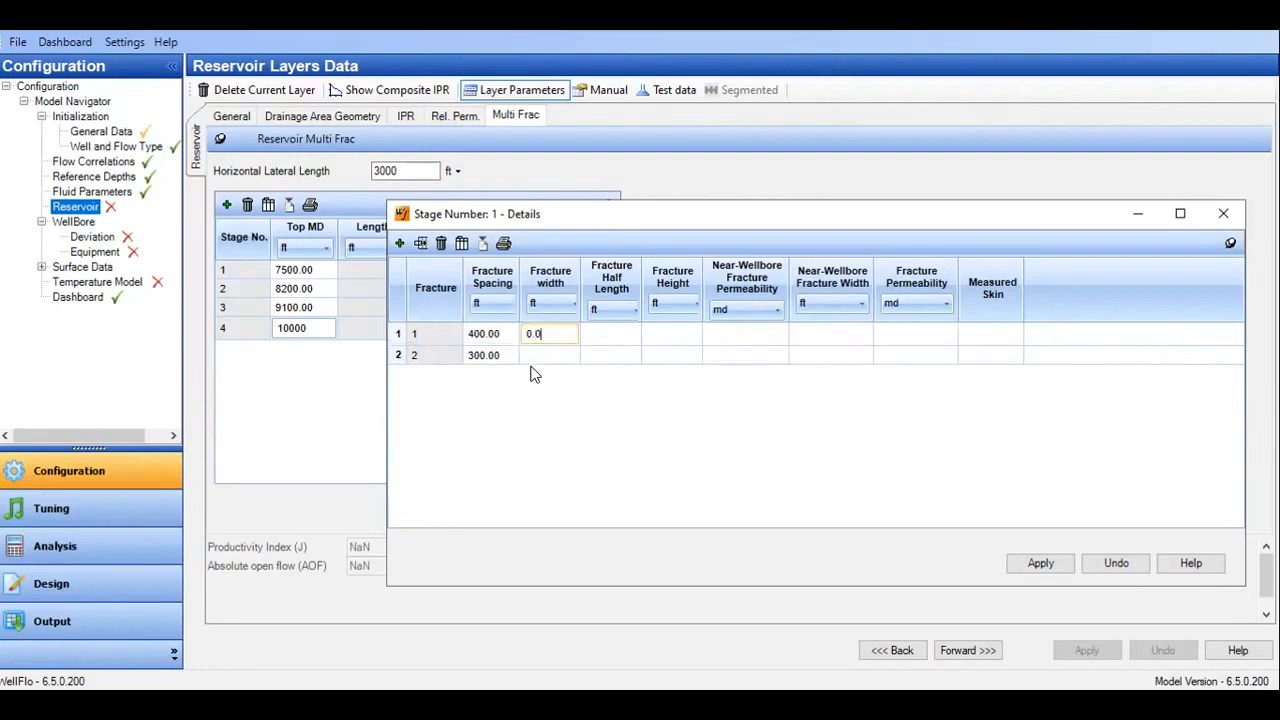
type("2")
left_click(555, 357)
type("0.02")
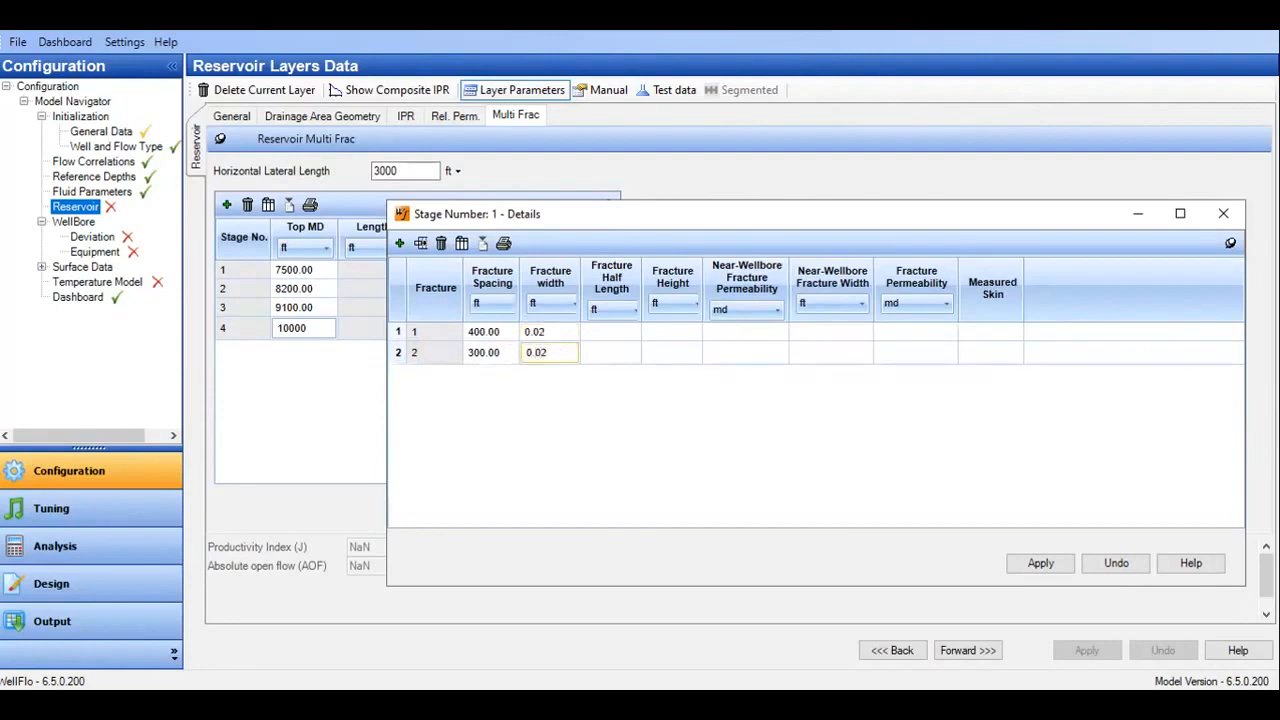
Set the fracture half length of both stage 1 fractures to 450 ft
left_click(613, 333)
type("450")
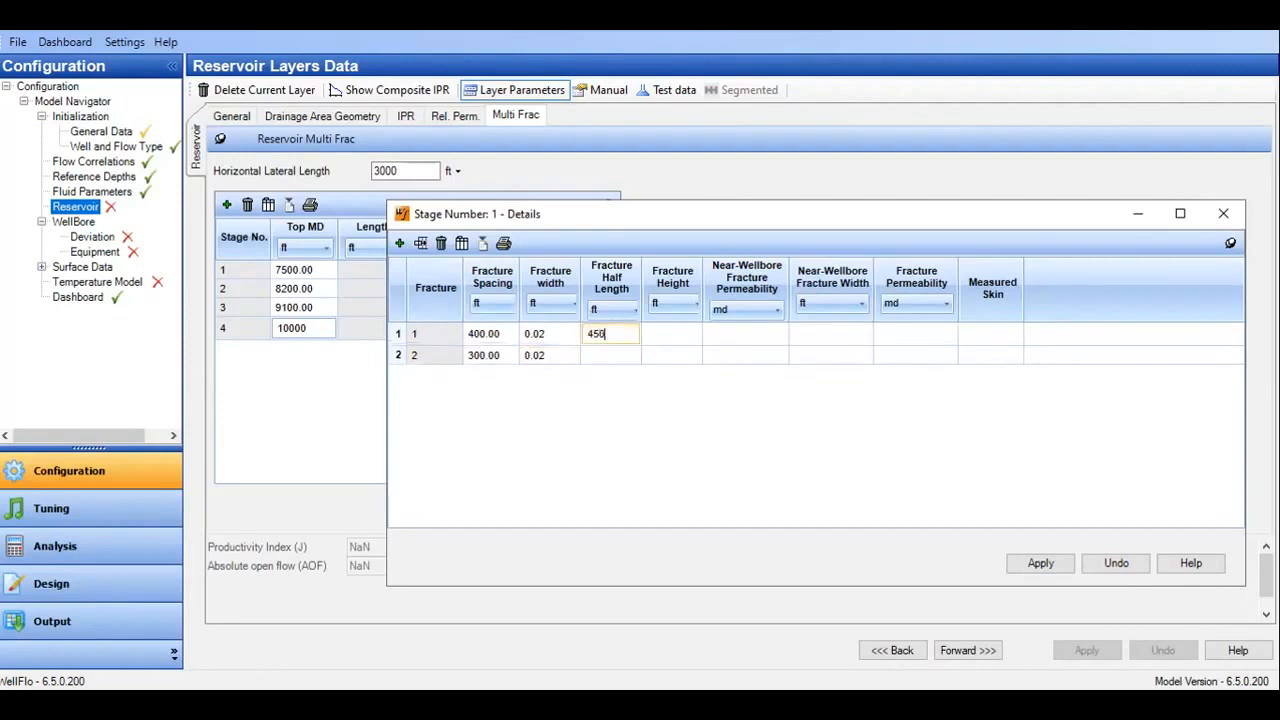
left_click(606, 354)
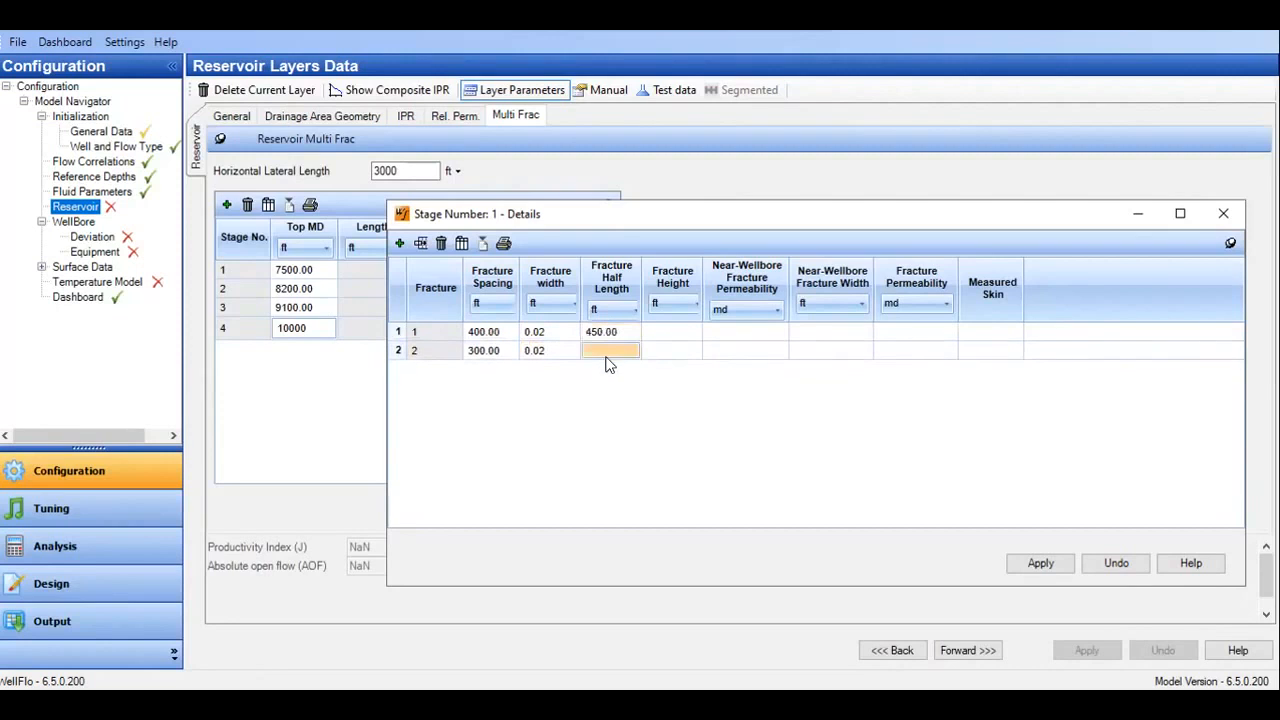
type("450")
Set the fracture height of both stage 1 fractures to 200 ft
left_click(648, 352)
left_click(669, 337)
type("200")
left_click(671, 351)
type("200")
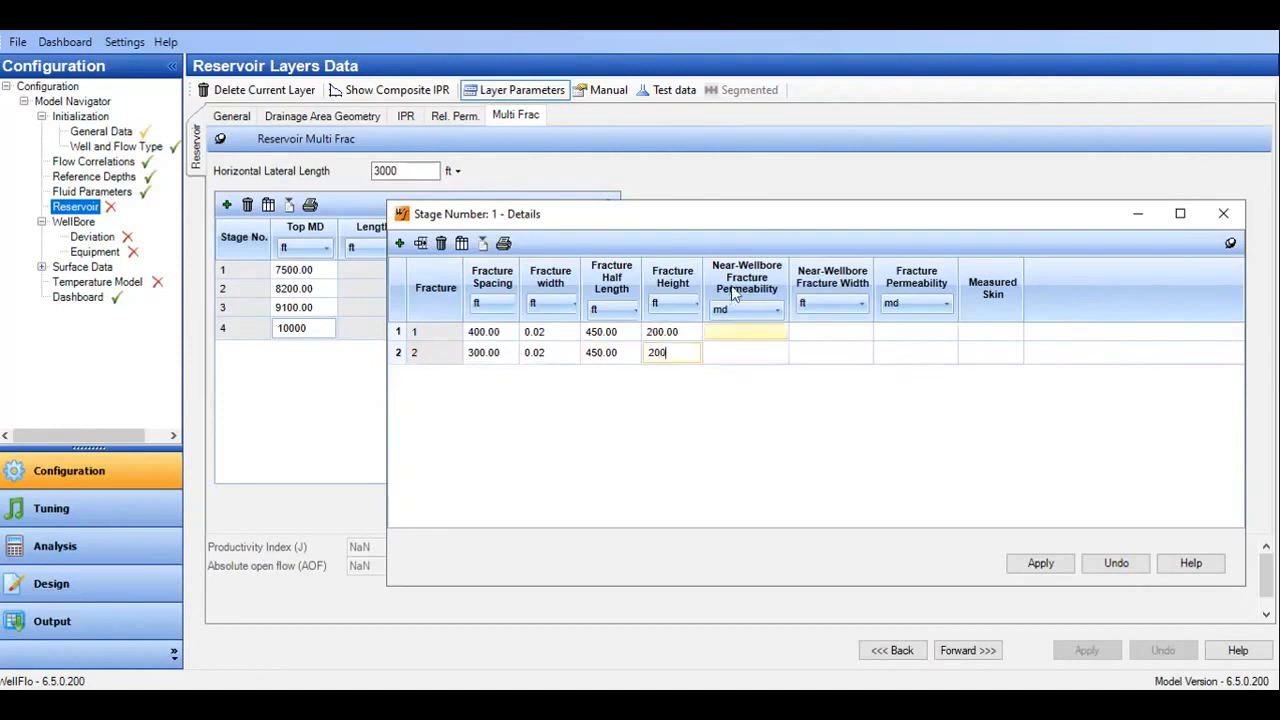
Set the near-wellbore fracture permeability of both stage 1 fractures to 55000 md
left_click(733, 332)
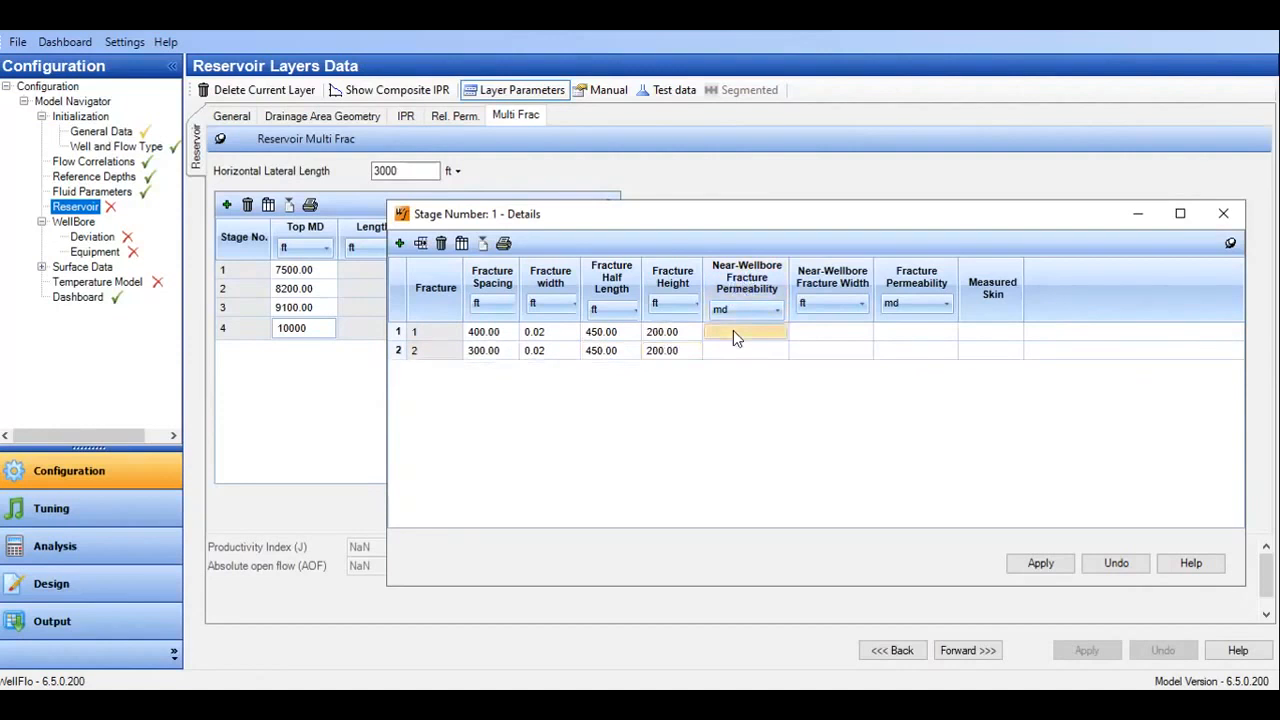
type("55000")
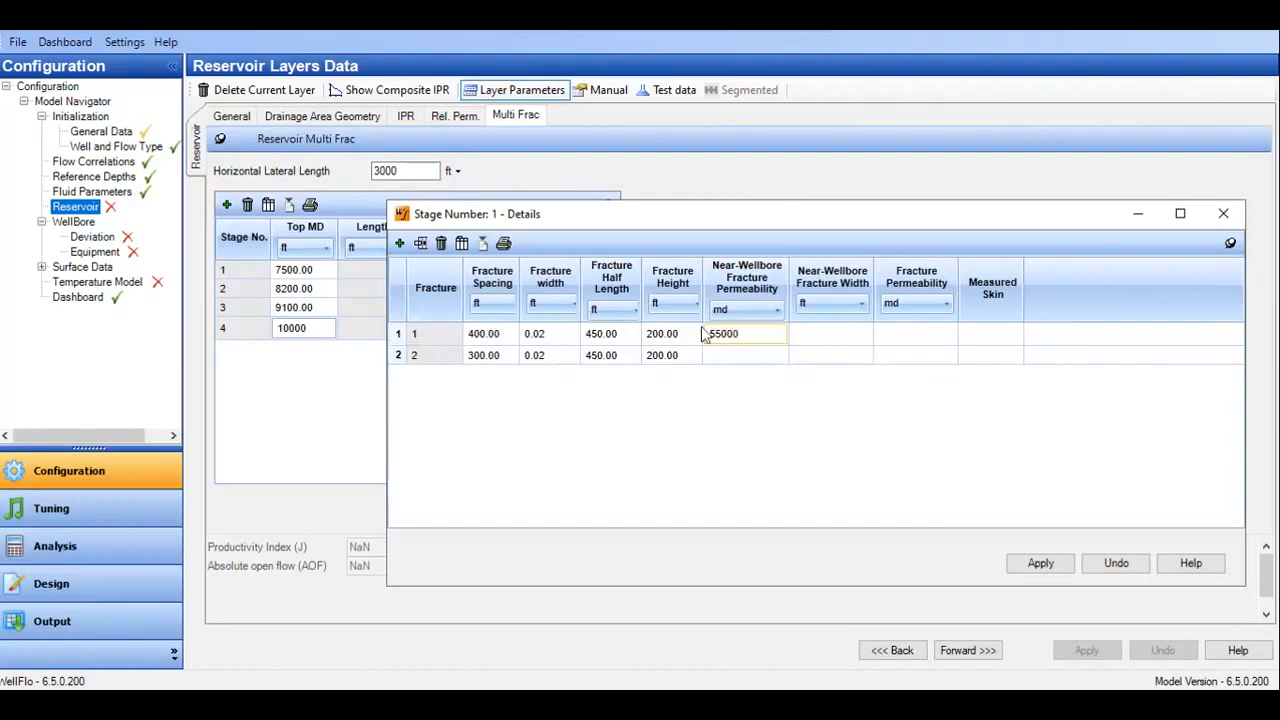
left_click(728, 352)
type("55000")
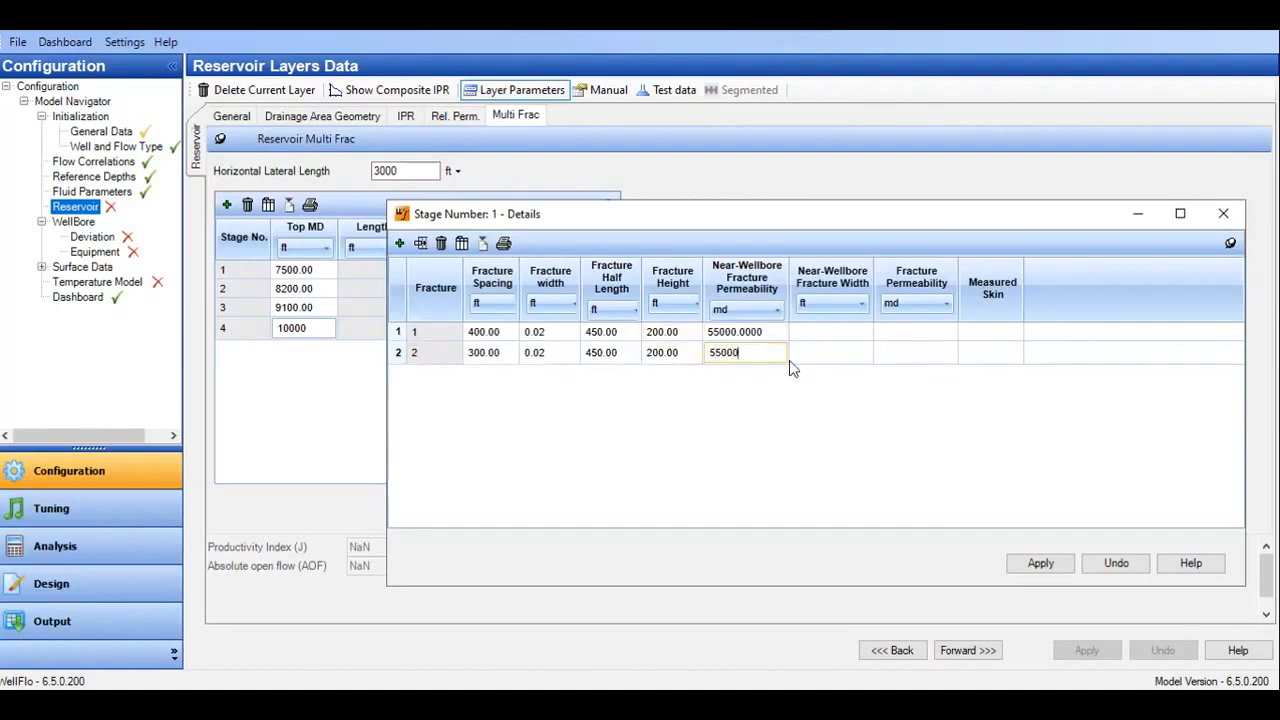
Set the near-wellbore fracture width of both stage 1 fractures to 0.01 ft
left_click(817, 335)
type("0.0")
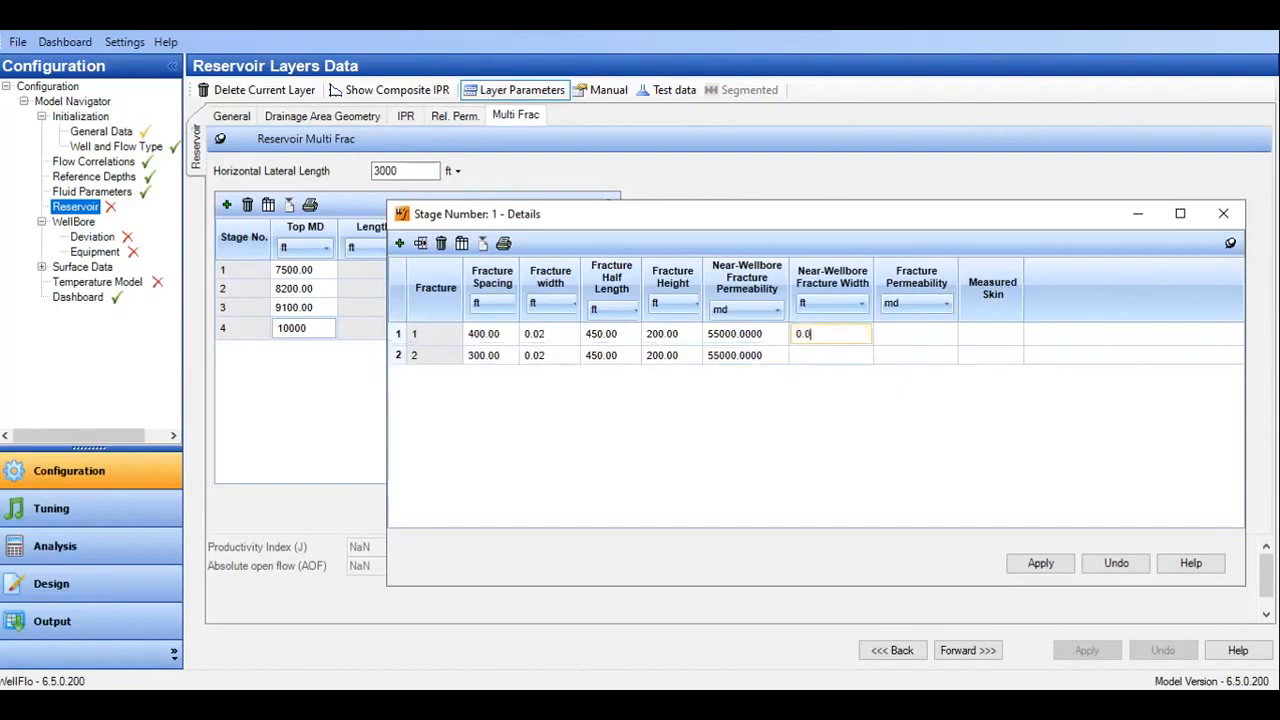
type("21")
left_click(816, 357)
type("0.01")
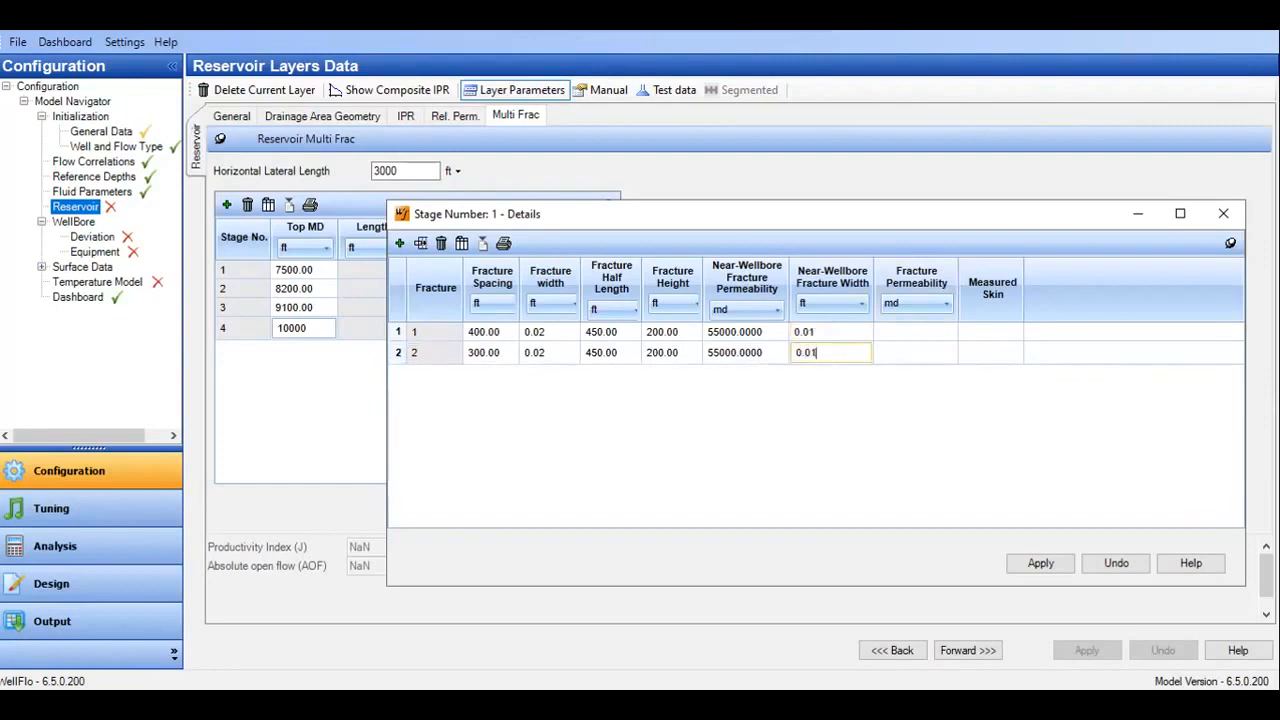
Set the fracture permeability of both stage 1 fractures to 60000 md
left_click(924, 350)
left_click(897, 333)
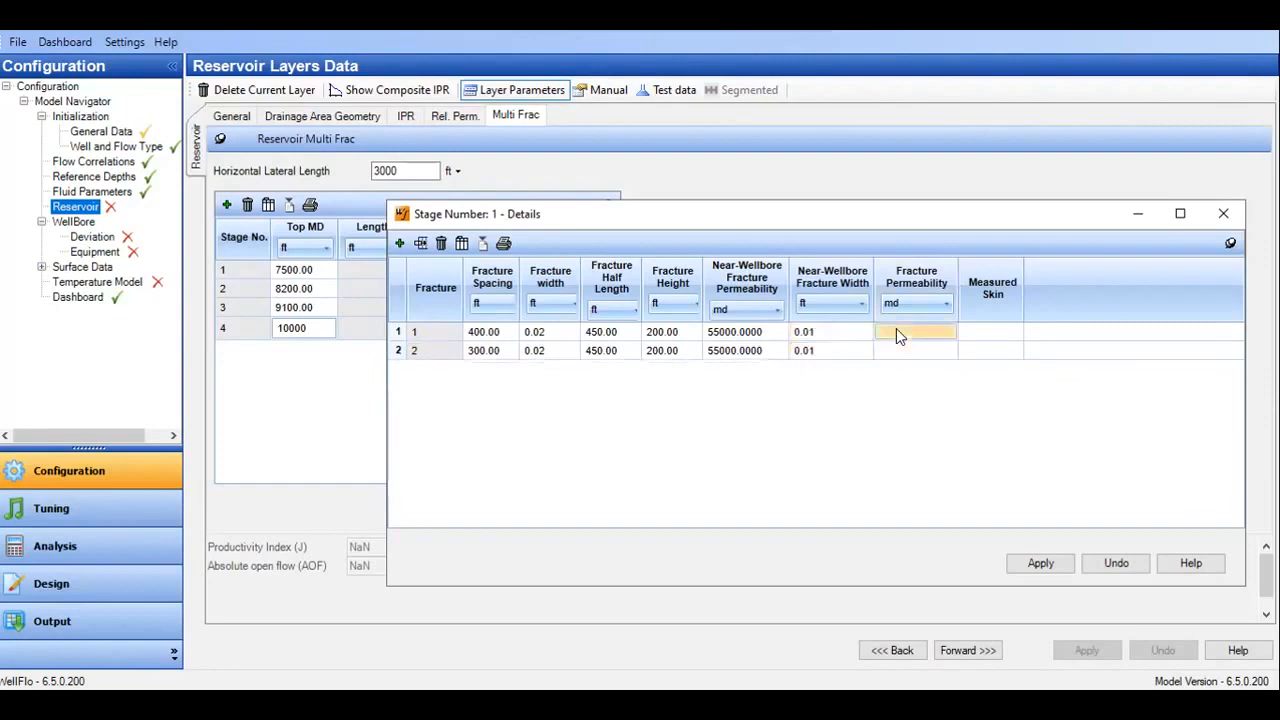
type("6")
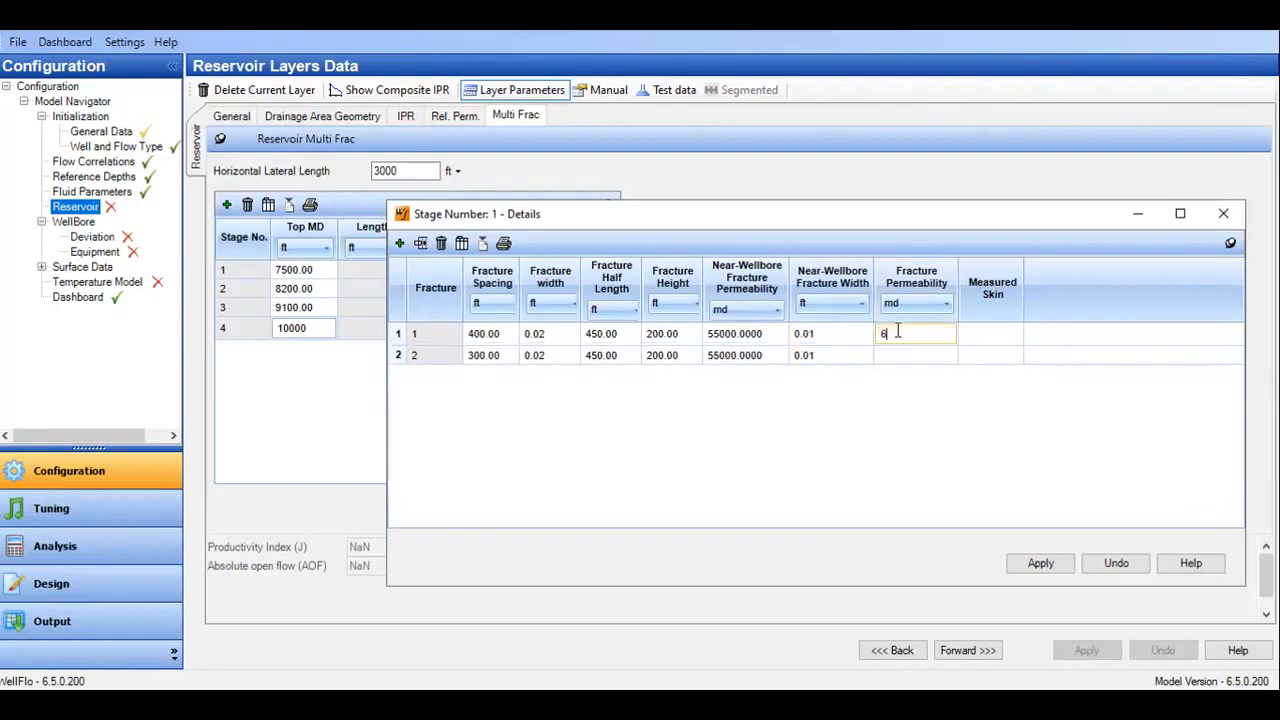
type("00000")
left_click(922, 356)
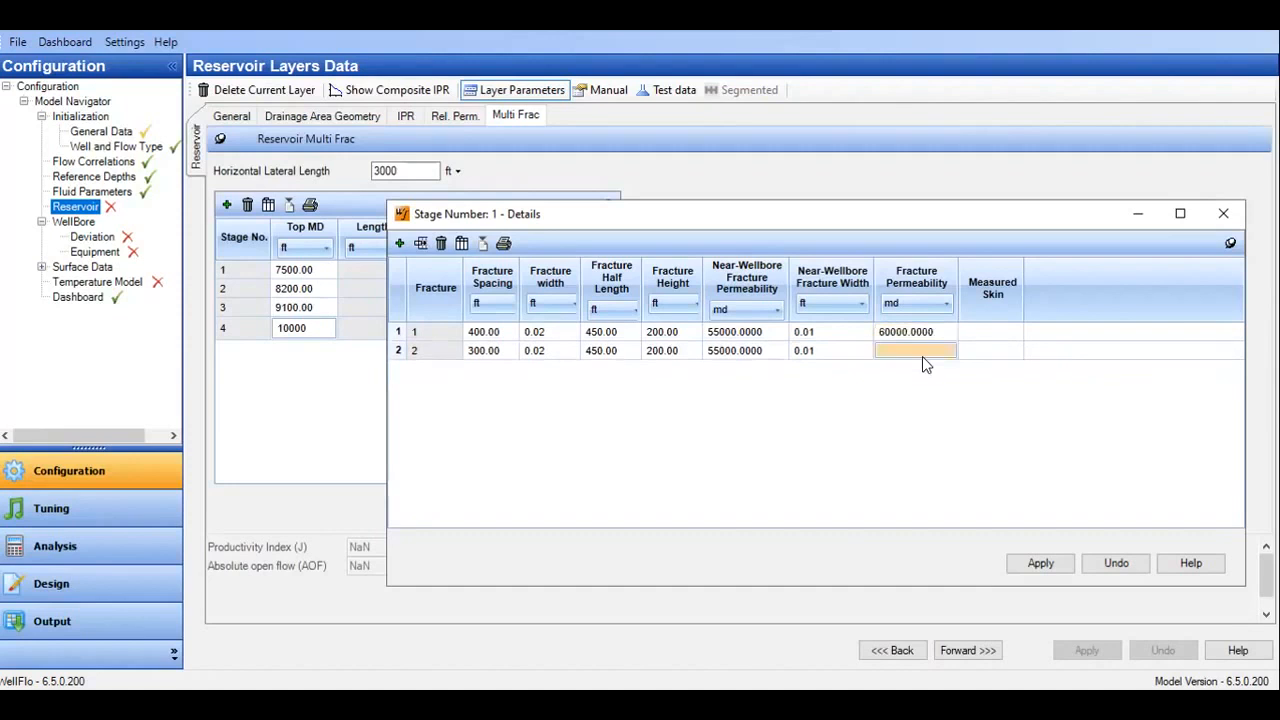
type("60000")
Set the measured skin of both stage 1 fractures to 1 and apply the stage details
left_click(994, 334)
type("1")
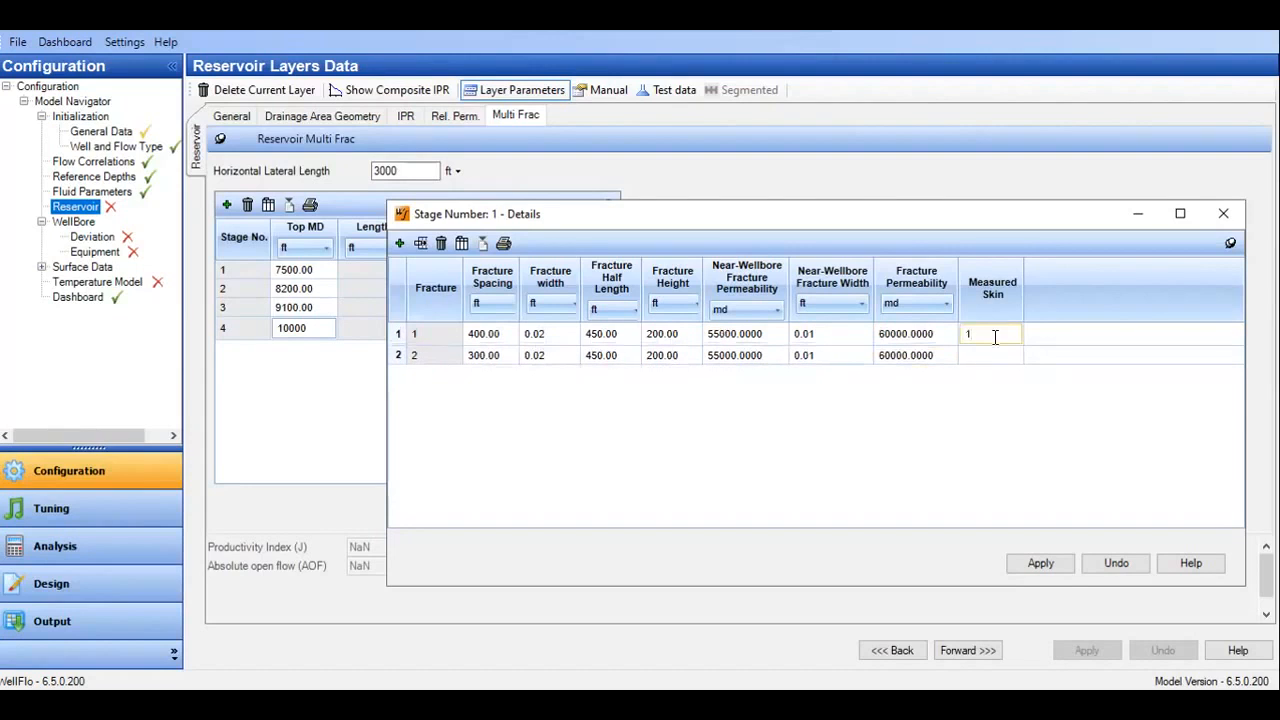
left_click(998, 358)
type("1")
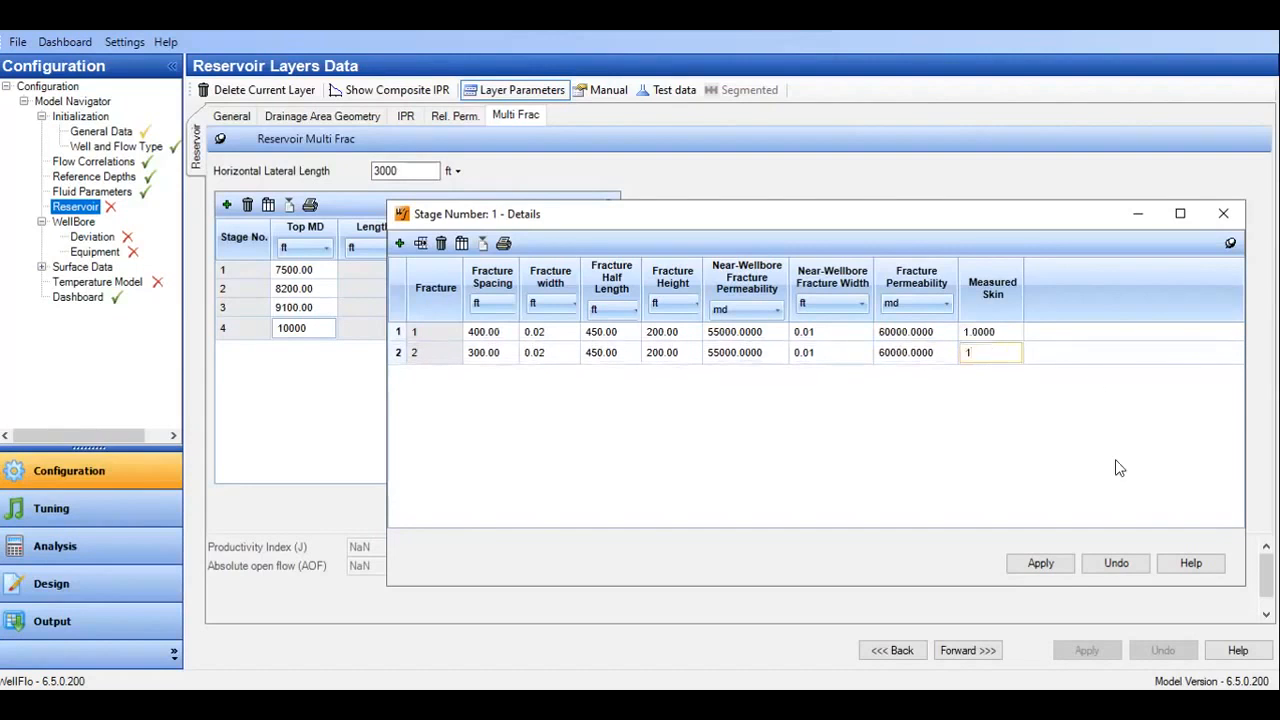
left_click(1062, 564)
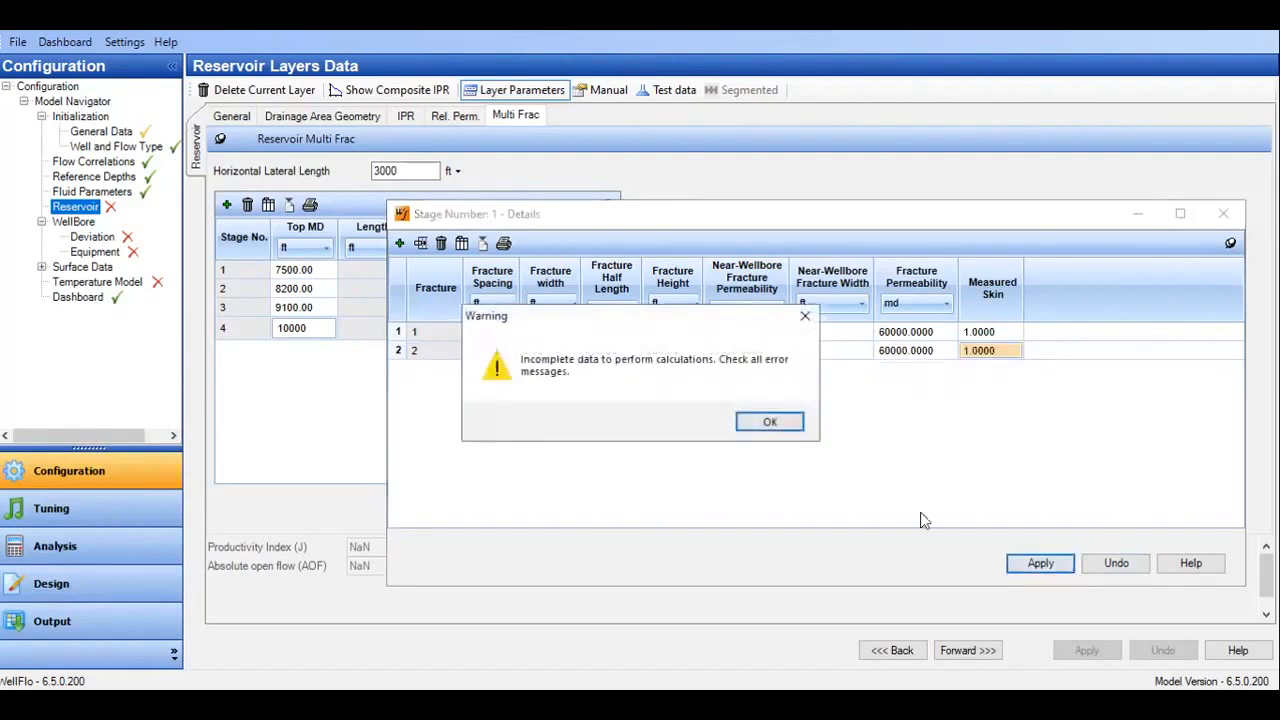
left_click(770, 421)
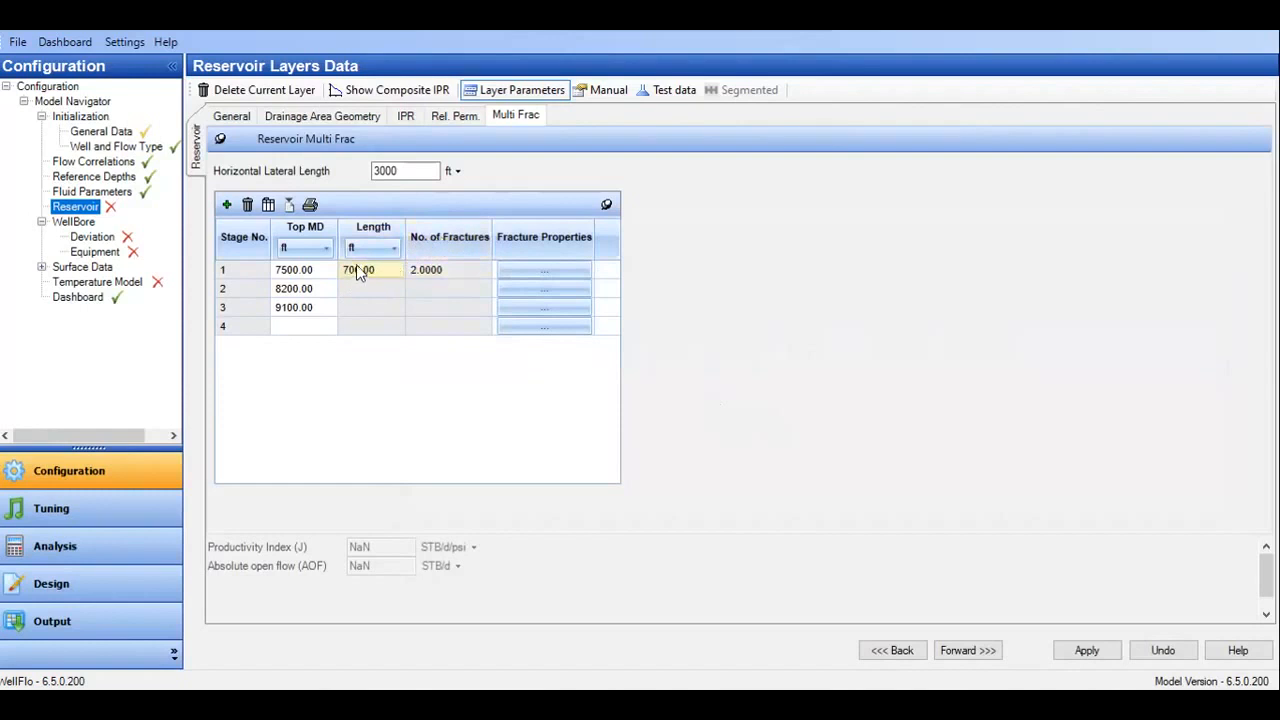
Reopen the stage 1 fracture details, select all property values of both fractures, and close the details
left_click(540, 274)
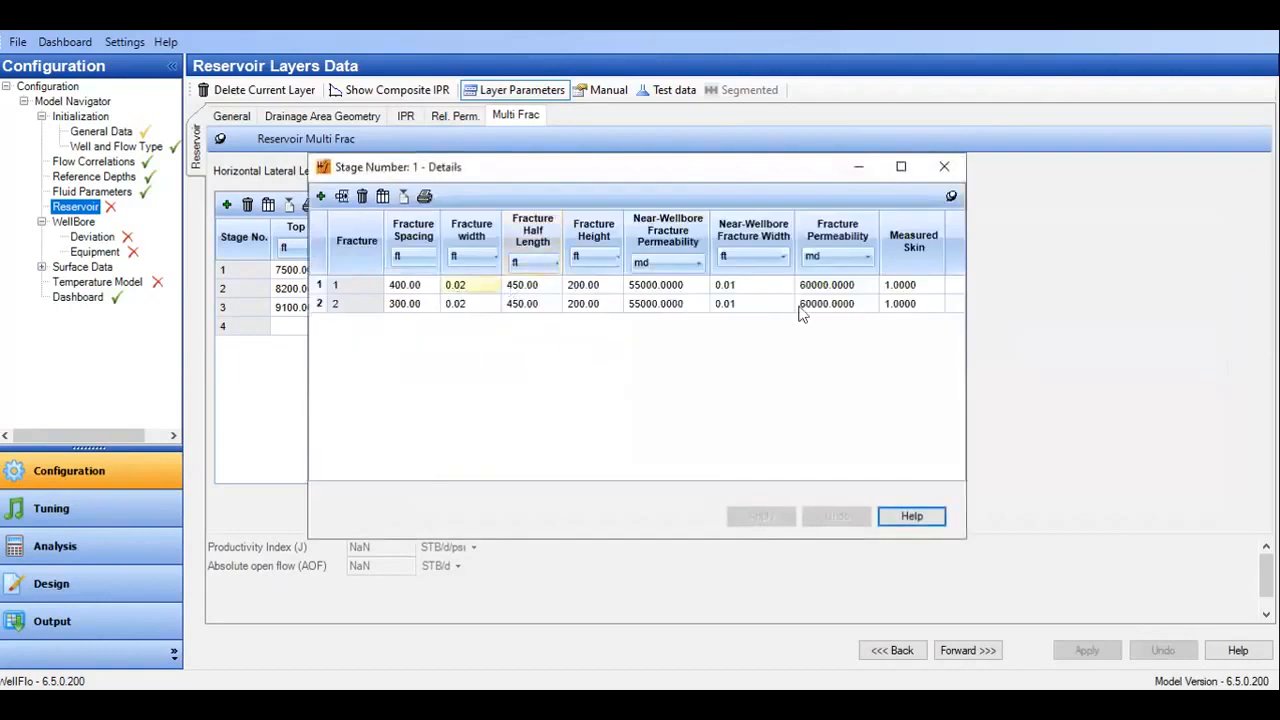
left_click_drag(405, 289, 906, 303)
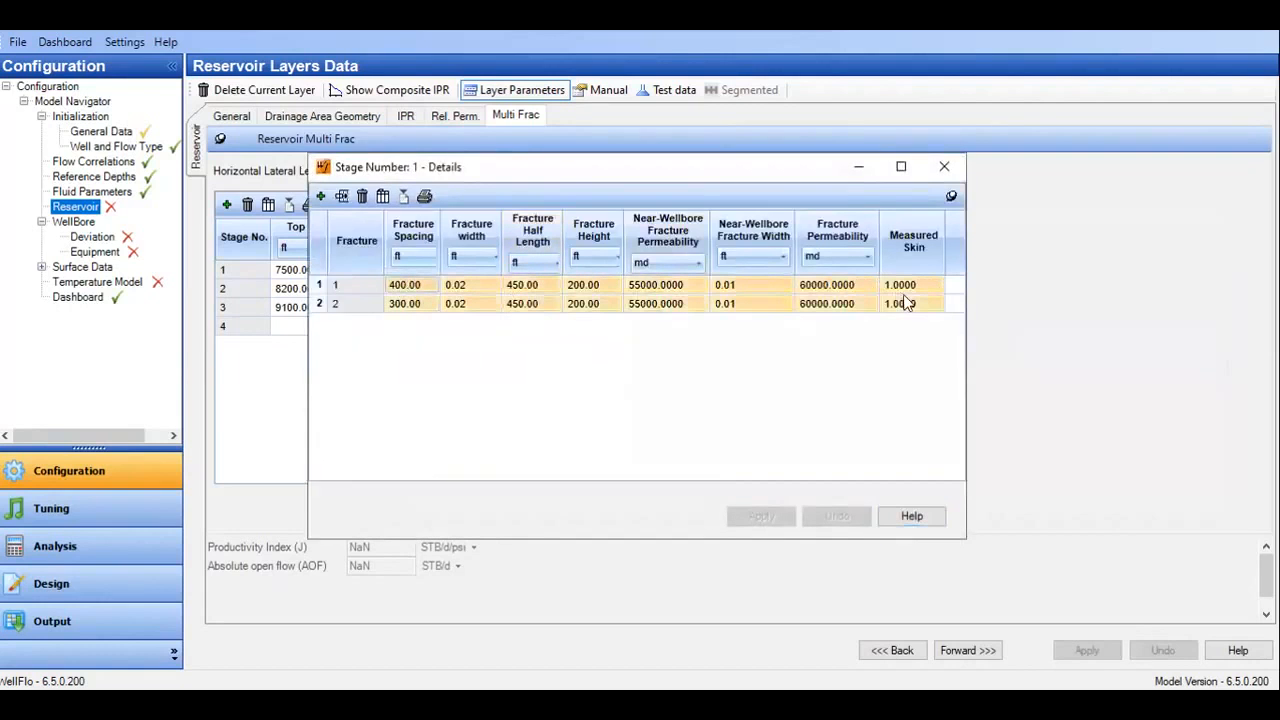
left_click(944, 166)
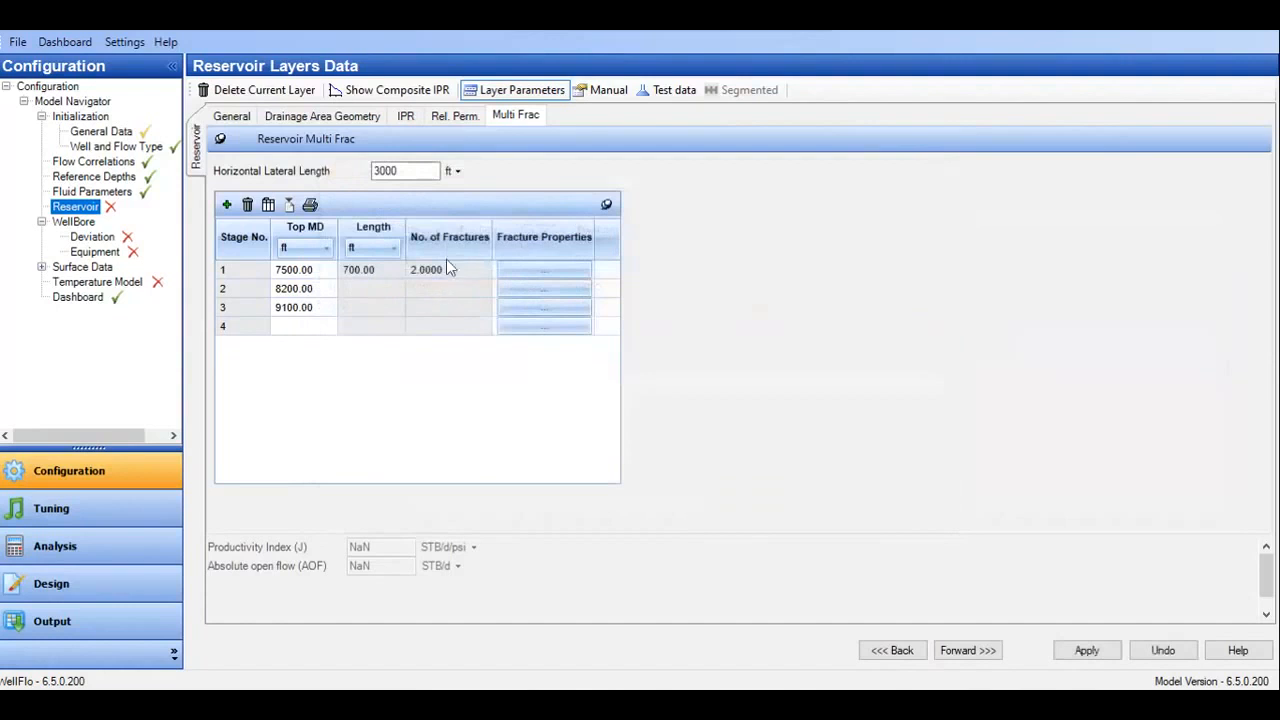
Add two fractures to stage 2 and paste the copied stage 1 fracture property values into them
left_click(534, 290)
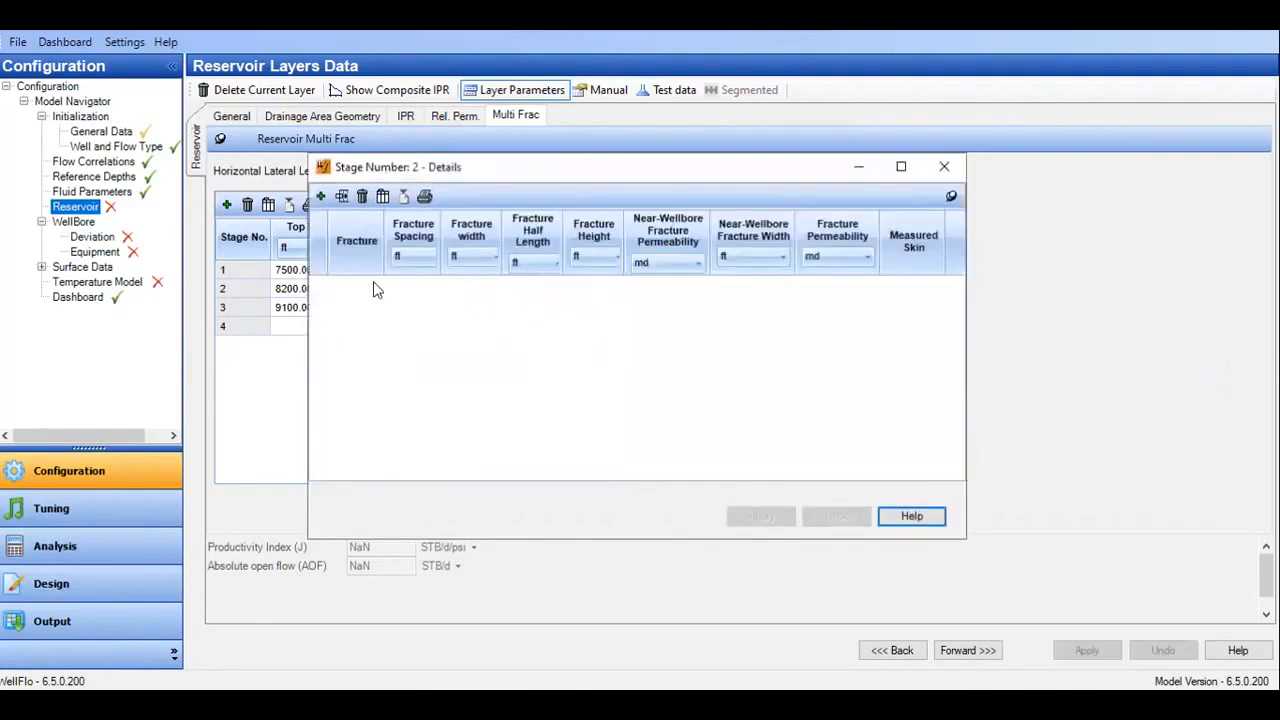
left_click(319, 195)
left_click(319, 195)
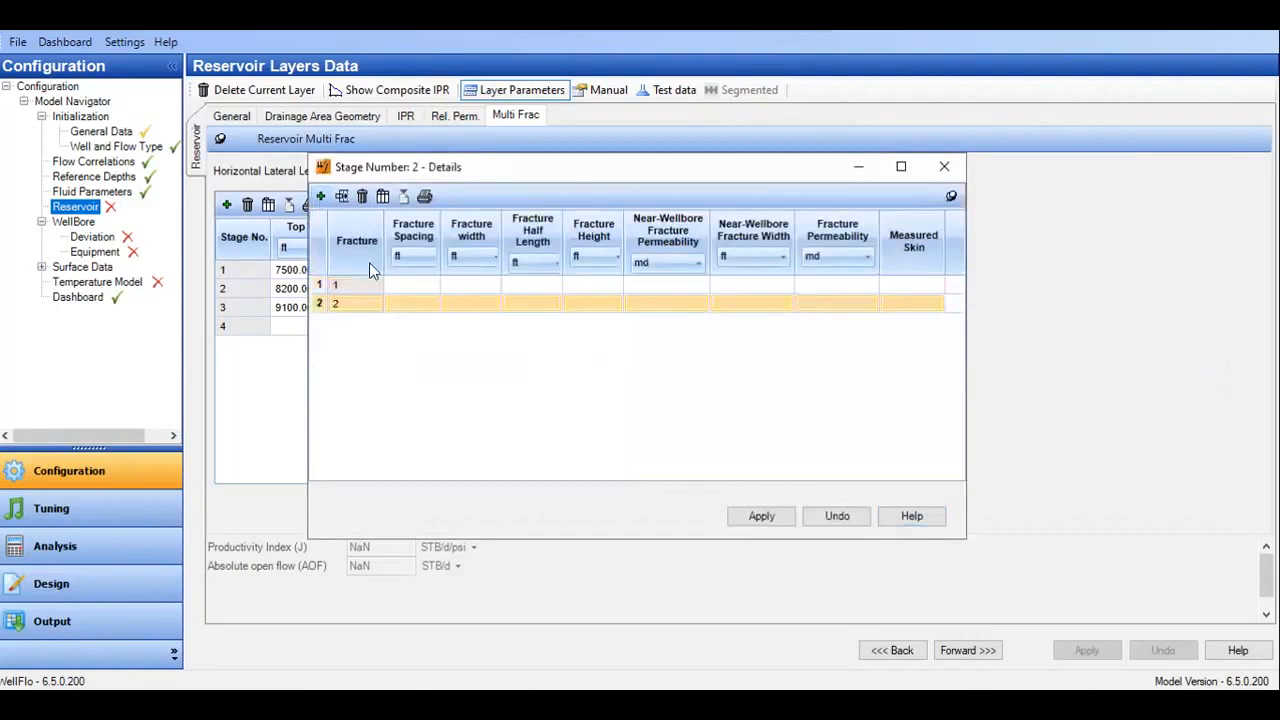
key("ctrl+v")
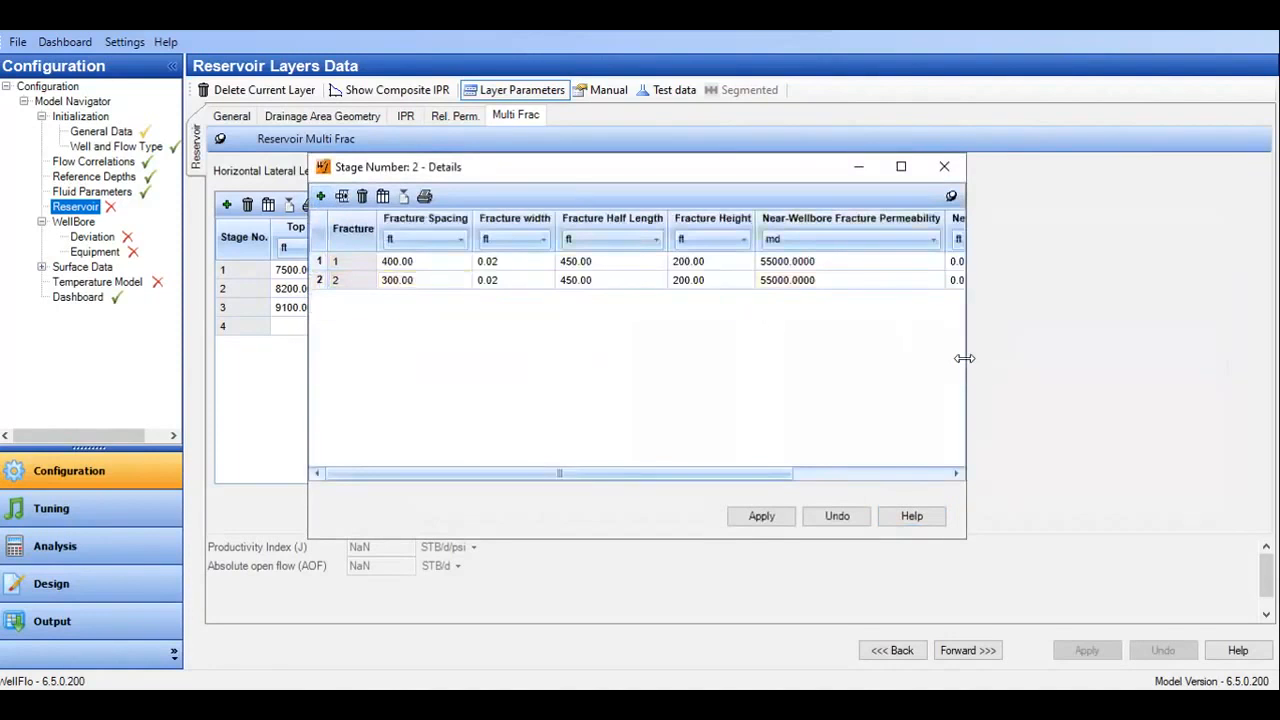
left_click_drag(964, 358, 1246, 356)
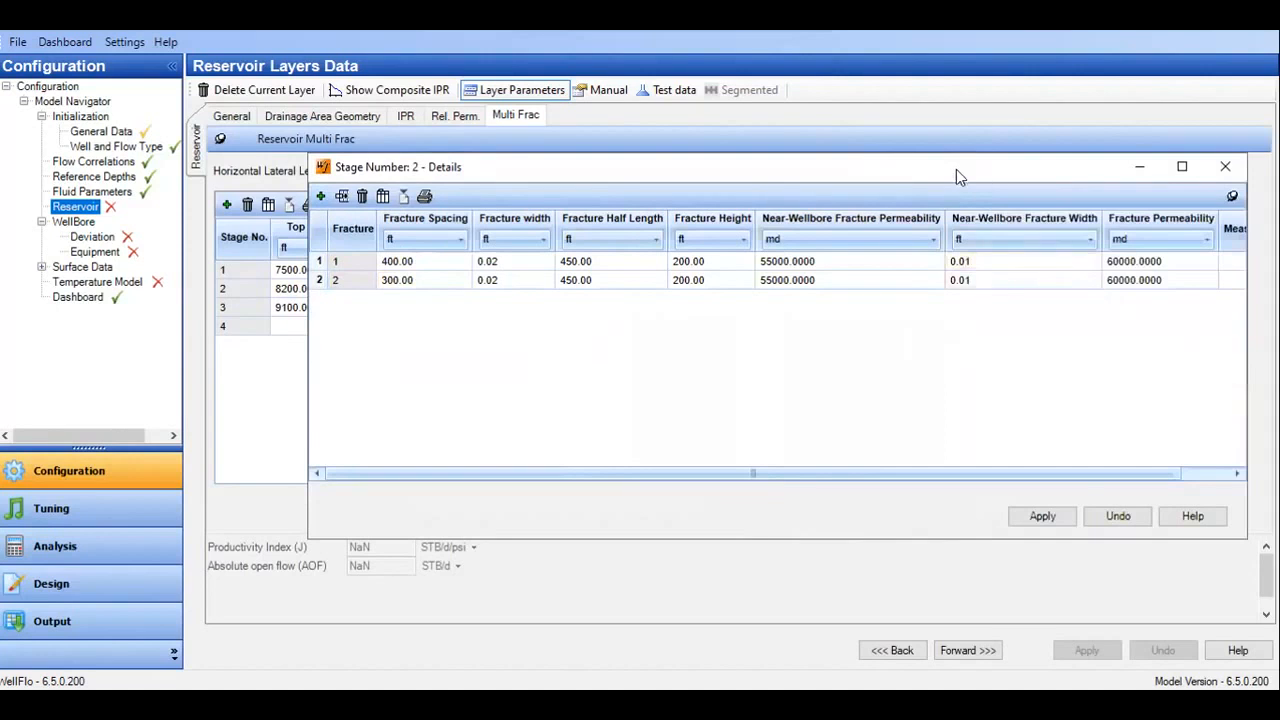
left_click_drag(956, 177, 810, 193)
Set the fracture spacing of the second stage 2 fracture to 400 ft
left_click(262, 296)
left_click(260, 297)
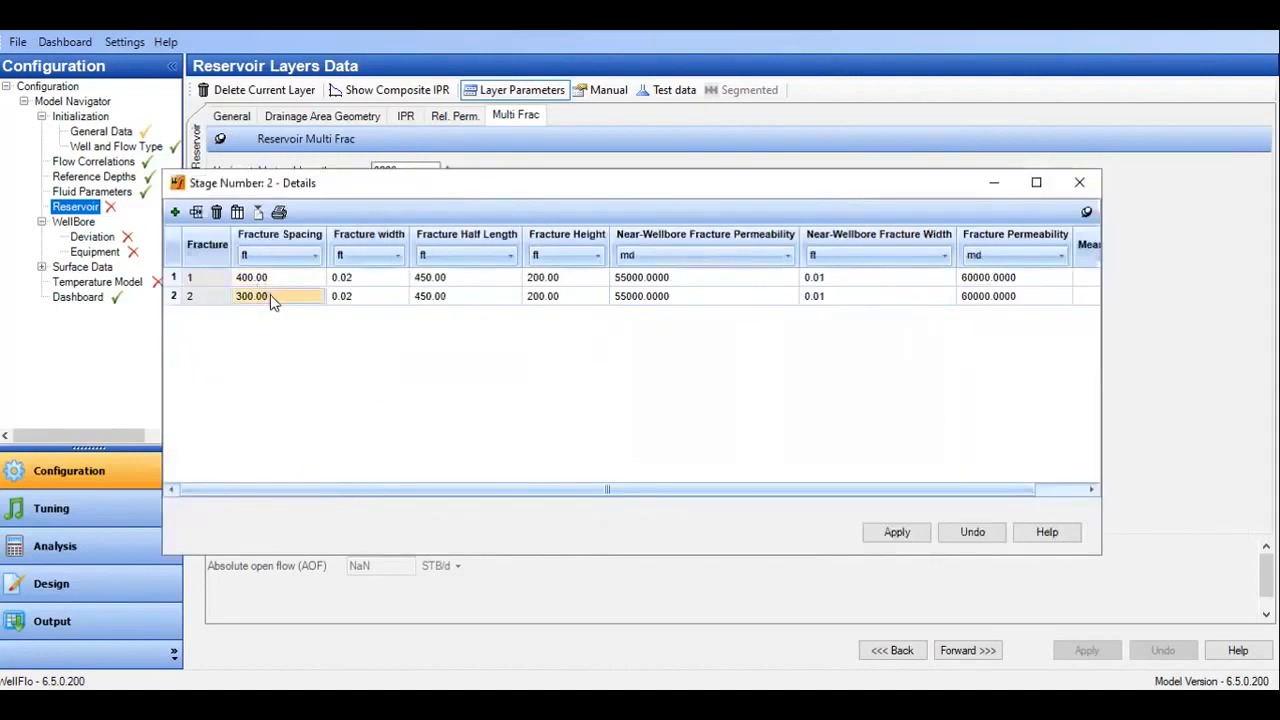
left_click(247, 298)
type("4")
type("9")
key("BackSpace")
type("00")
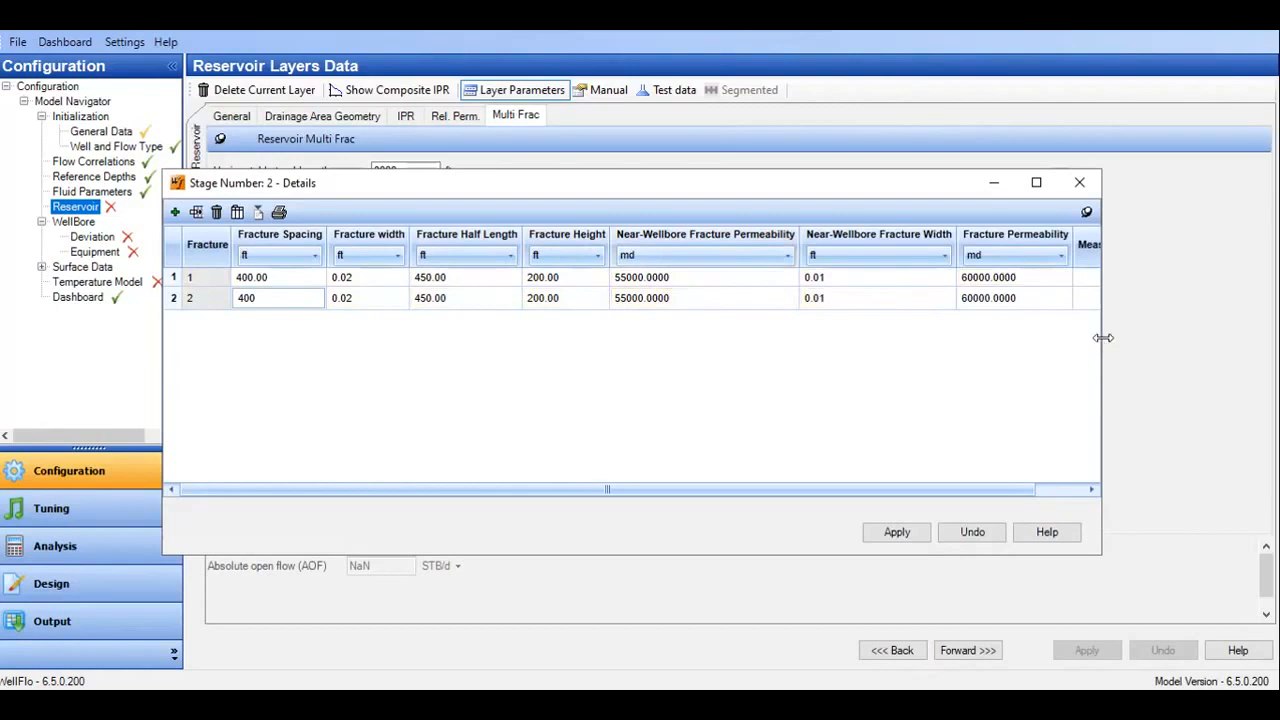
Set the measured skin of both stage 2 fractures to 1
left_click_drag(1103, 338, 1218, 338)
left_click(1130, 279)
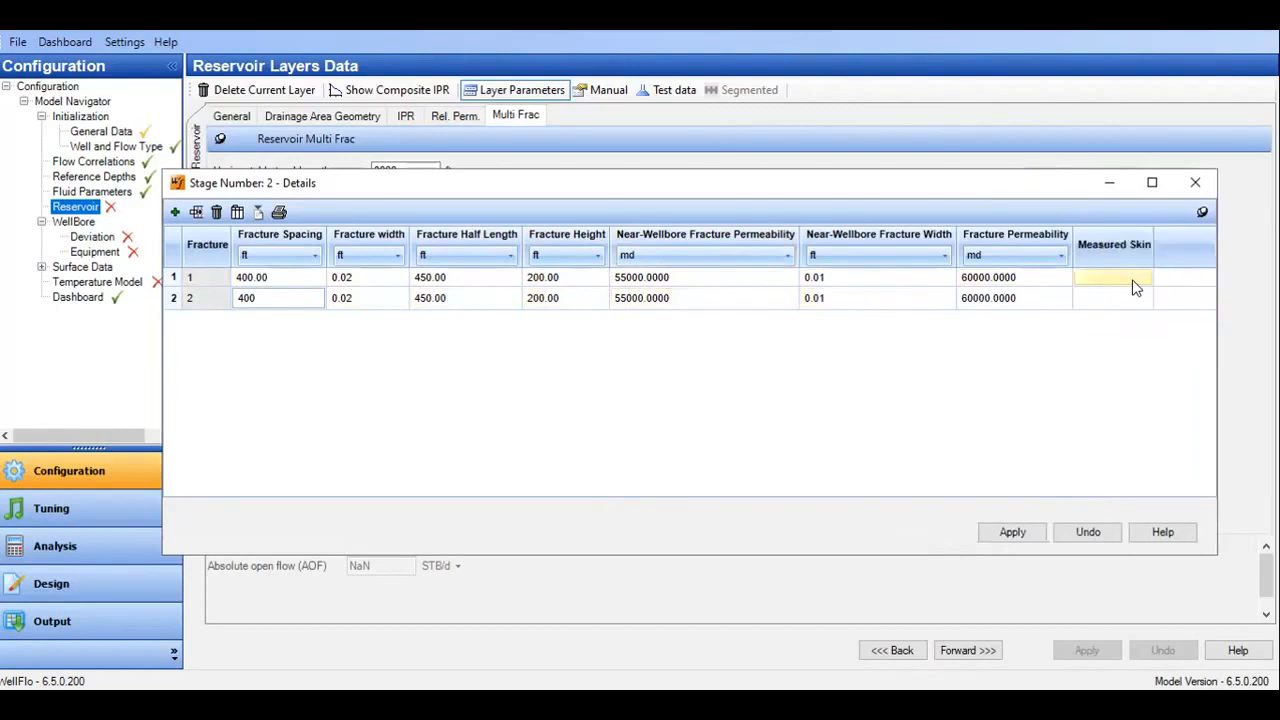
type("1")
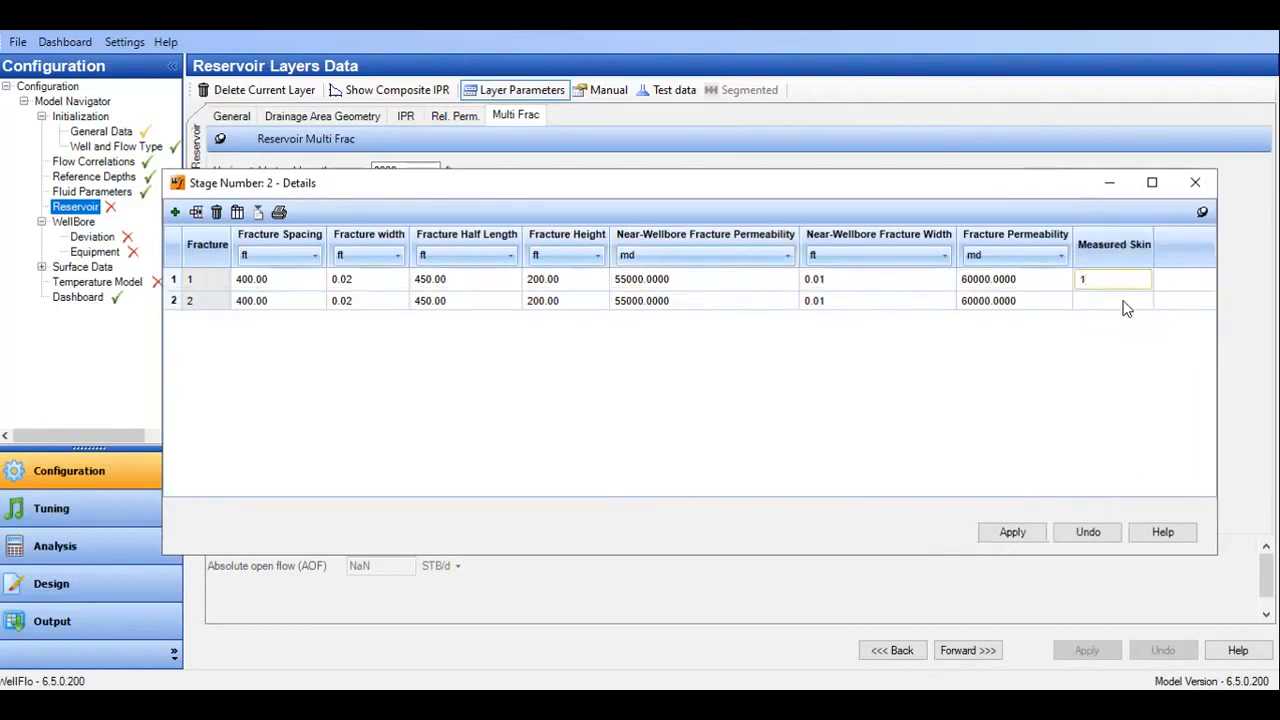
left_click(1121, 301)
type("1")
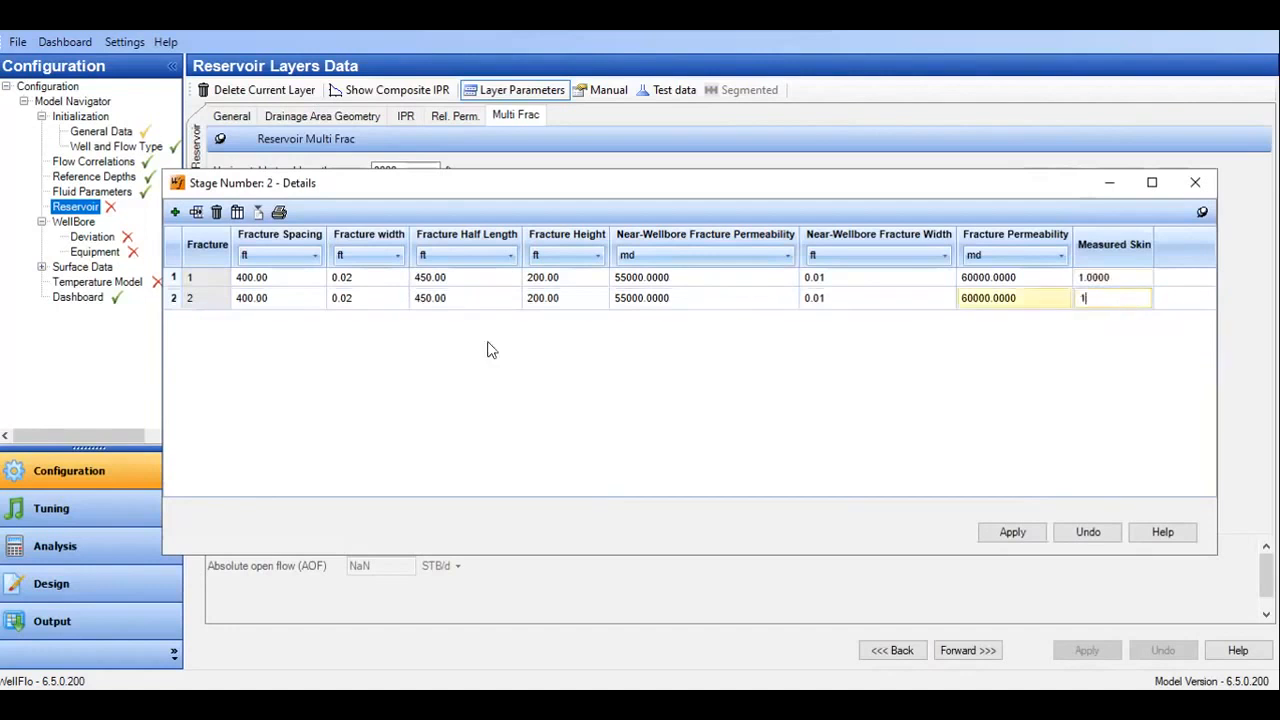
Copy all property values of both stage 2 fractures and apply the stage details
left_click_drag(288, 280, 1074, 298)
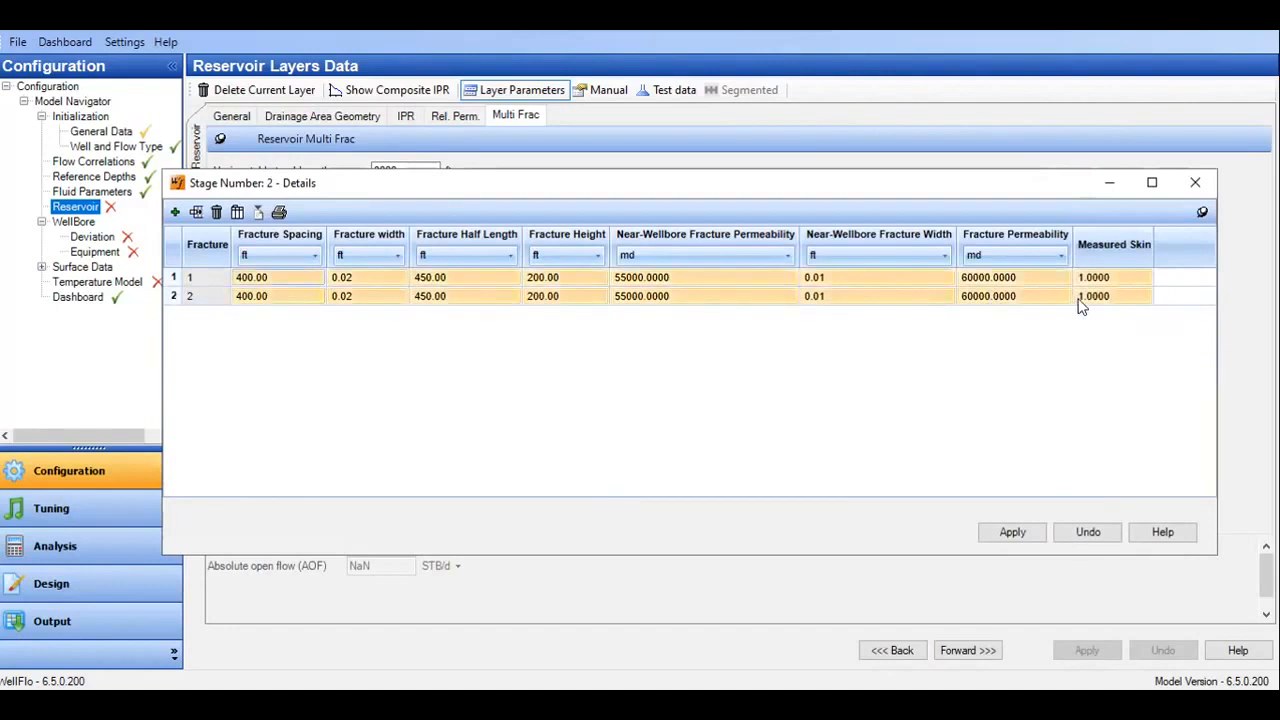
left_click(1012, 531)
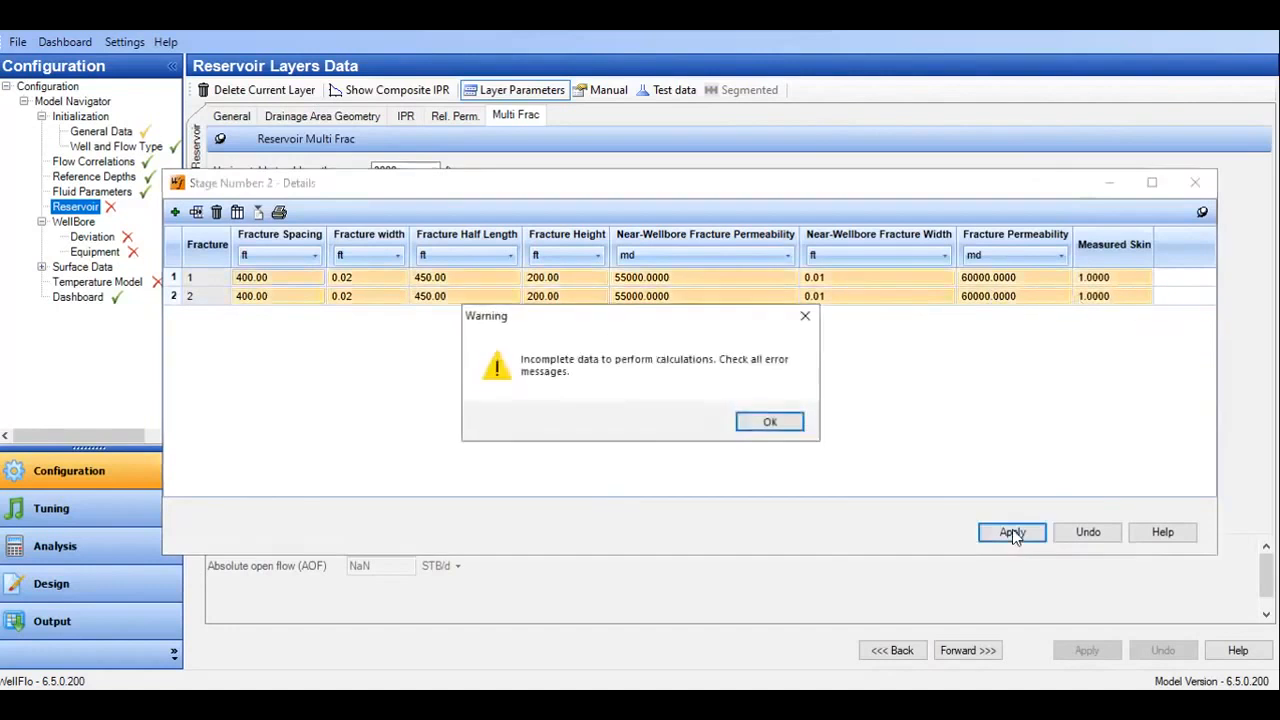
left_click(766, 424)
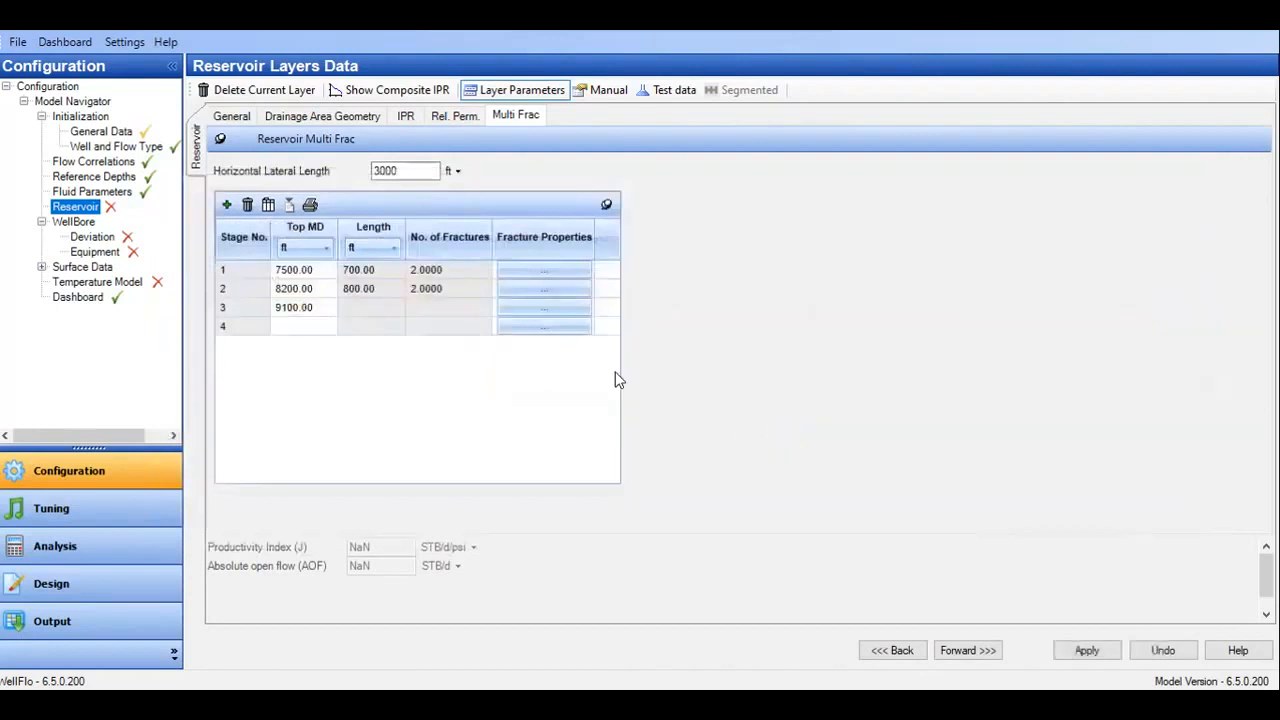
Reopen the stage 2 fracture details to check the applied values, and close them
left_click(547, 294)
left_click(549, 294)
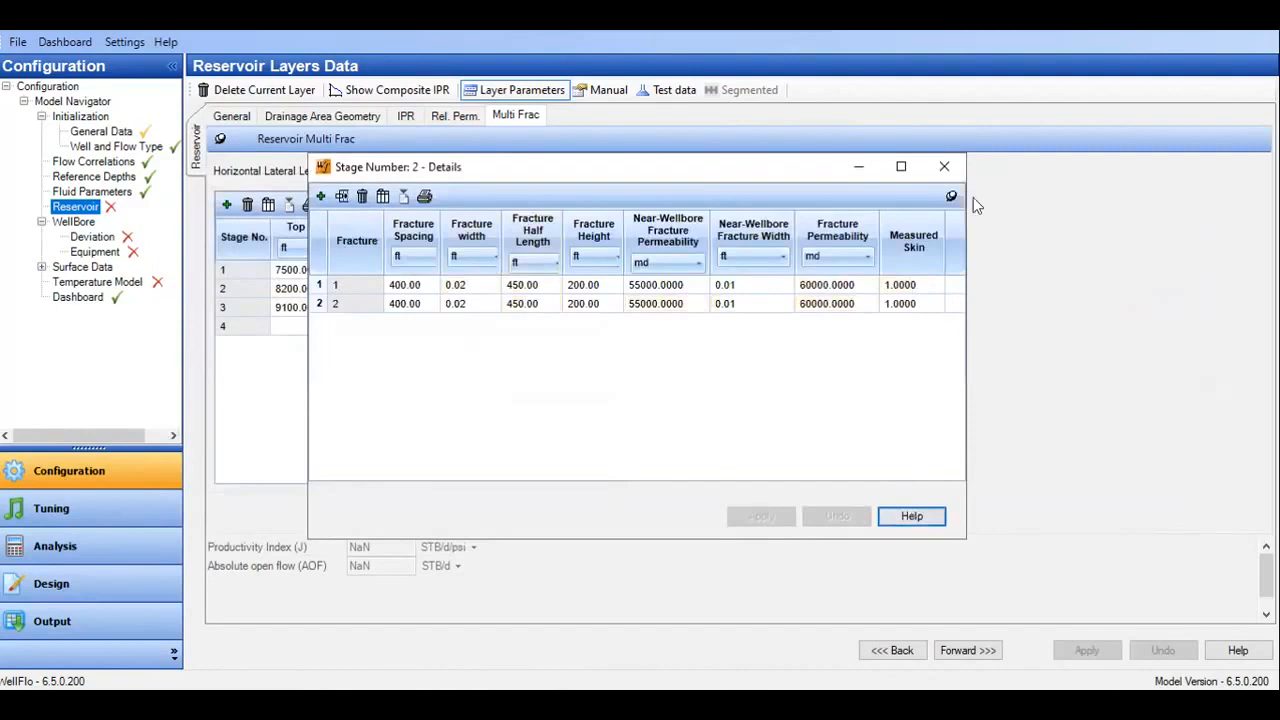
left_click(943, 168)
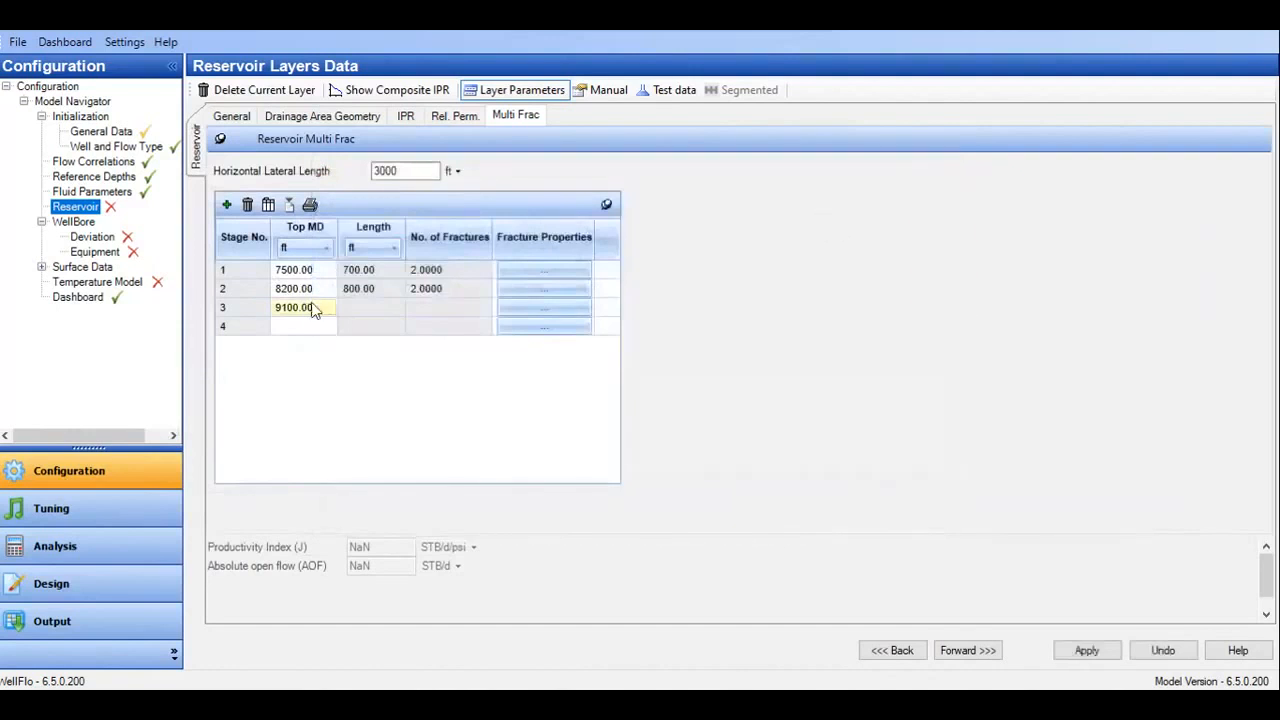
Add three fractures to stage 3 and paste the copied stage 2 property values into the first two
left_click(521, 309)
left_click(318, 196)
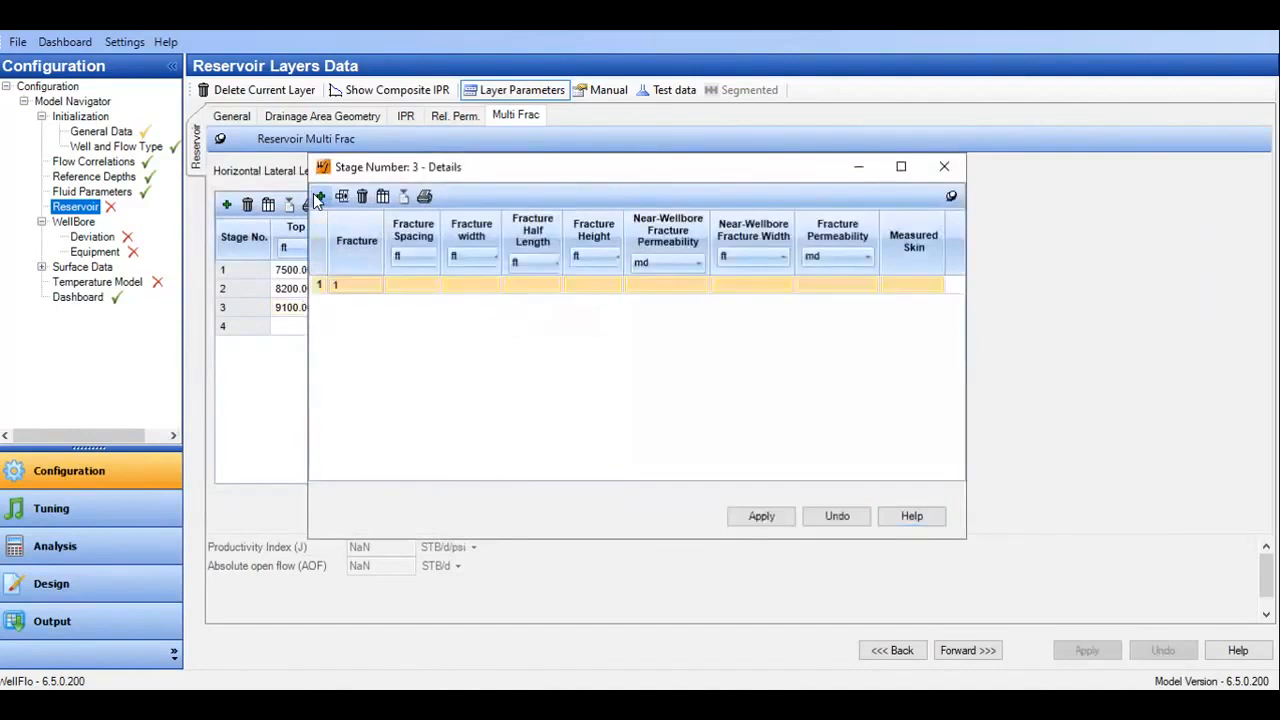
left_click(318, 196)
left_click(318, 196)
left_click(402, 286)
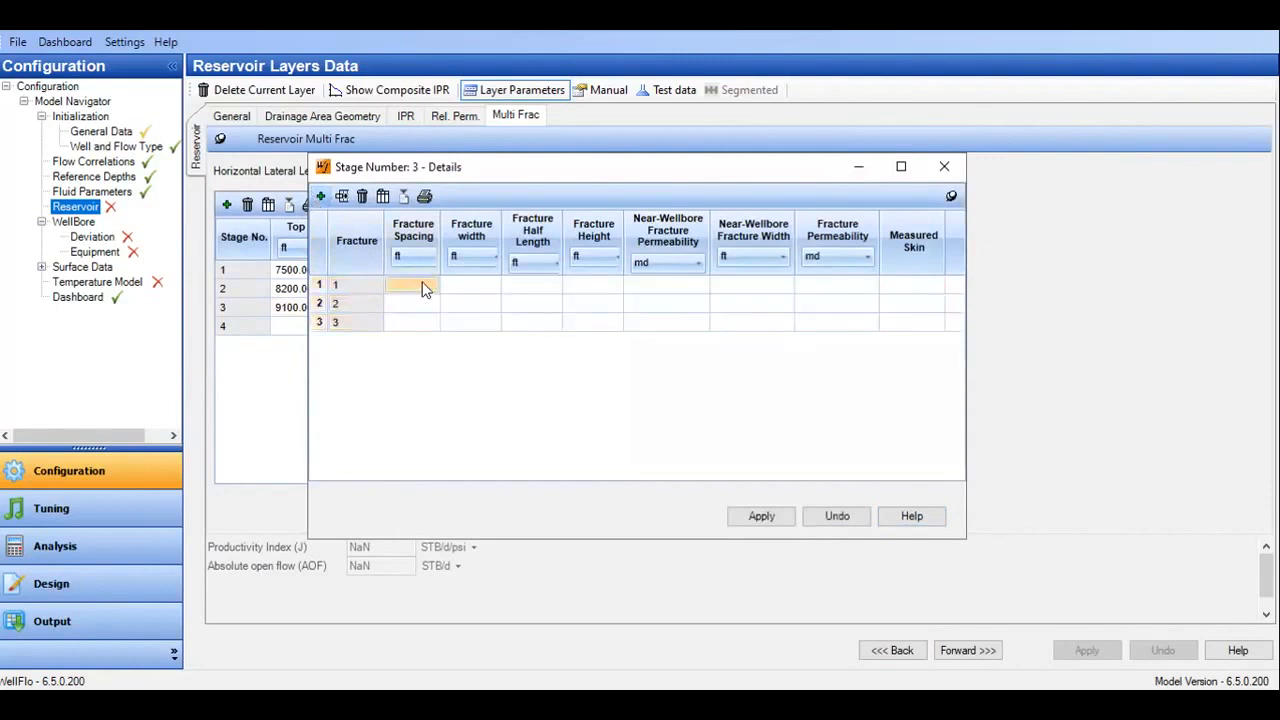
key("ctrl+v")
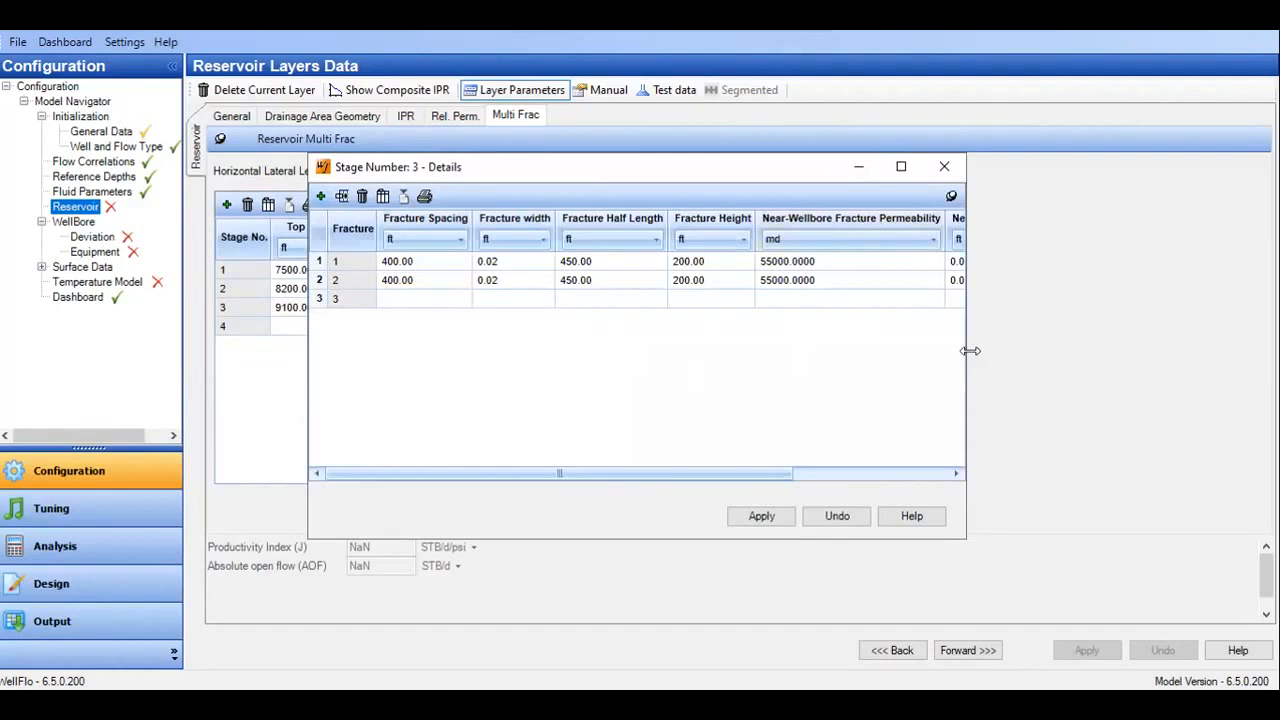
left_click_drag(968, 351, 1258, 351)
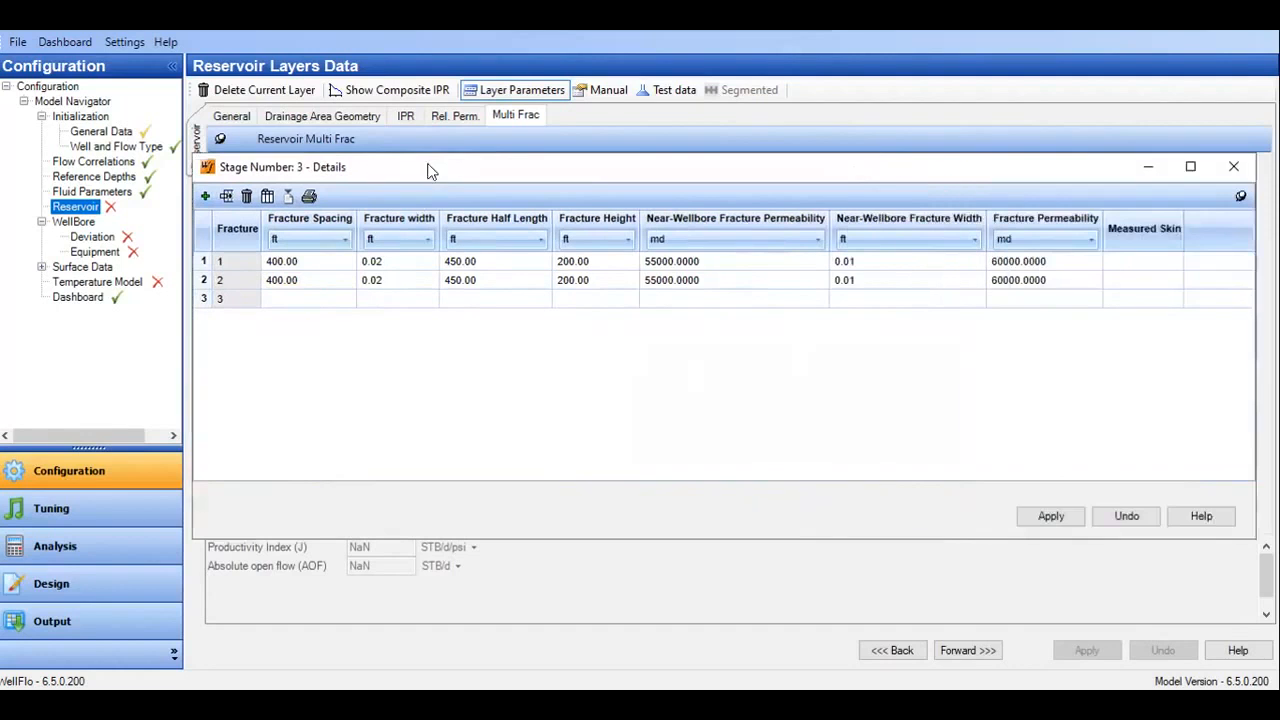
left_click_drag(429, 167, 365, 168)
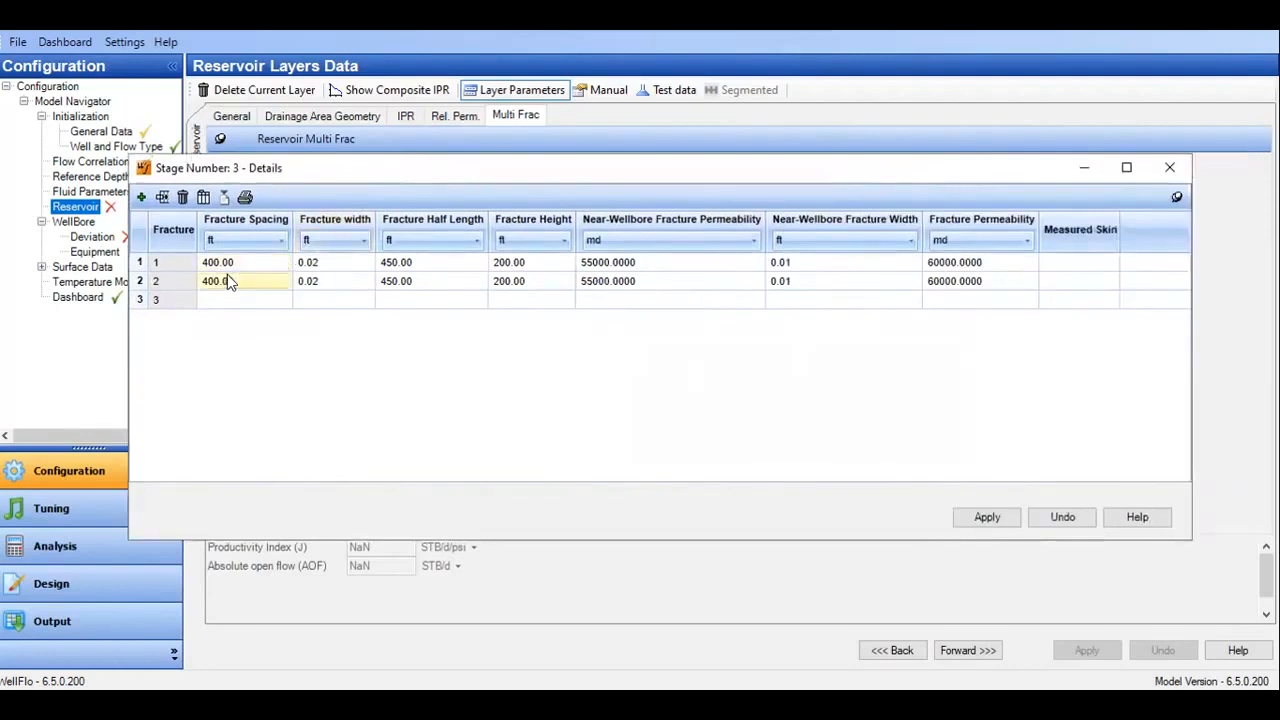
Set the stage 3 fracture spacing to 200 ft for fracture 2 and 300 ft for fracture 3, and fracture 3's width to 0.02 ft
left_click(215, 283)
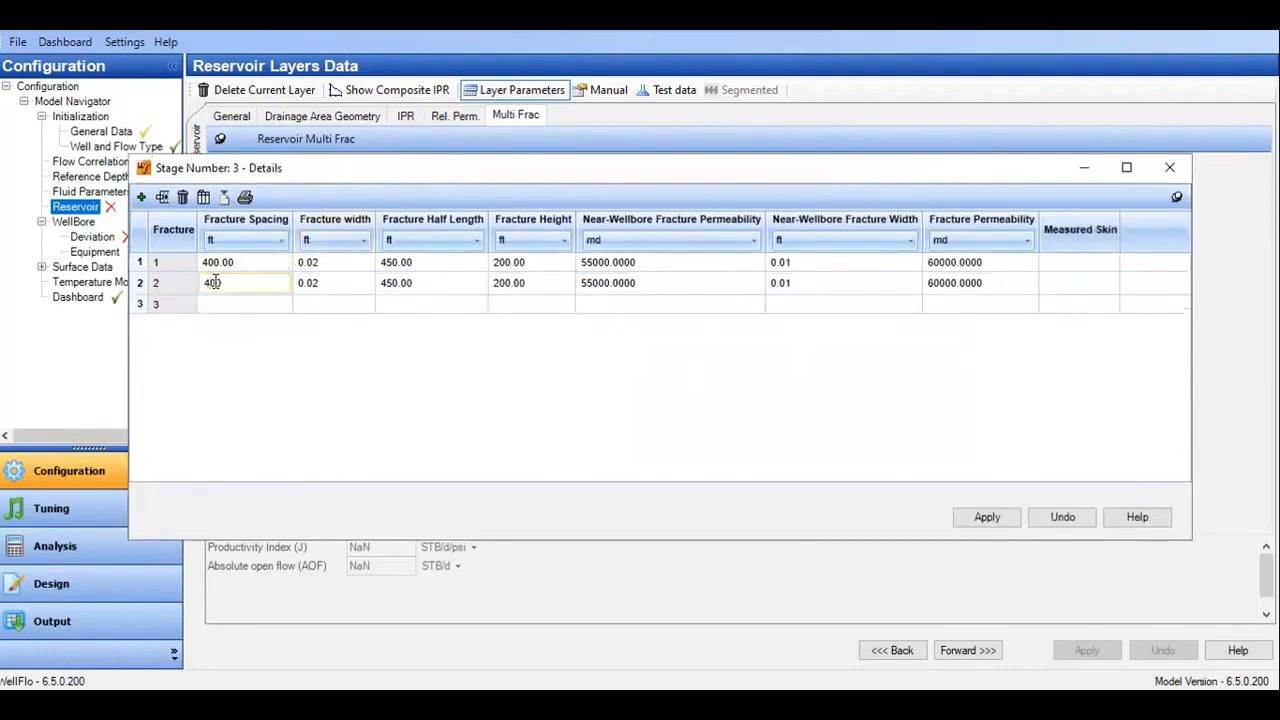
type("2")
left_click(218, 301)
type("300")
left_click(340, 304)
type("0.02")
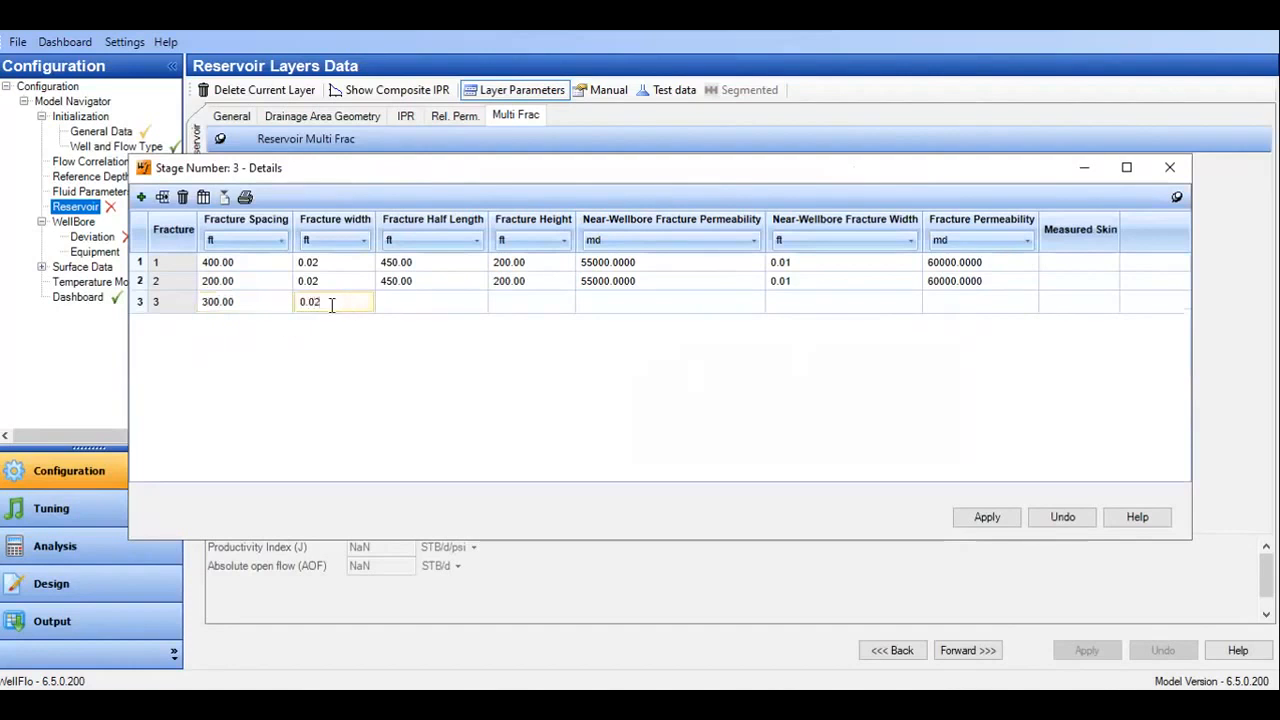
Set the half lengths of stage 3 fractures 1, 2 and 3 to 300, 325 and 300 ft
left_click(414, 263)
type("300")
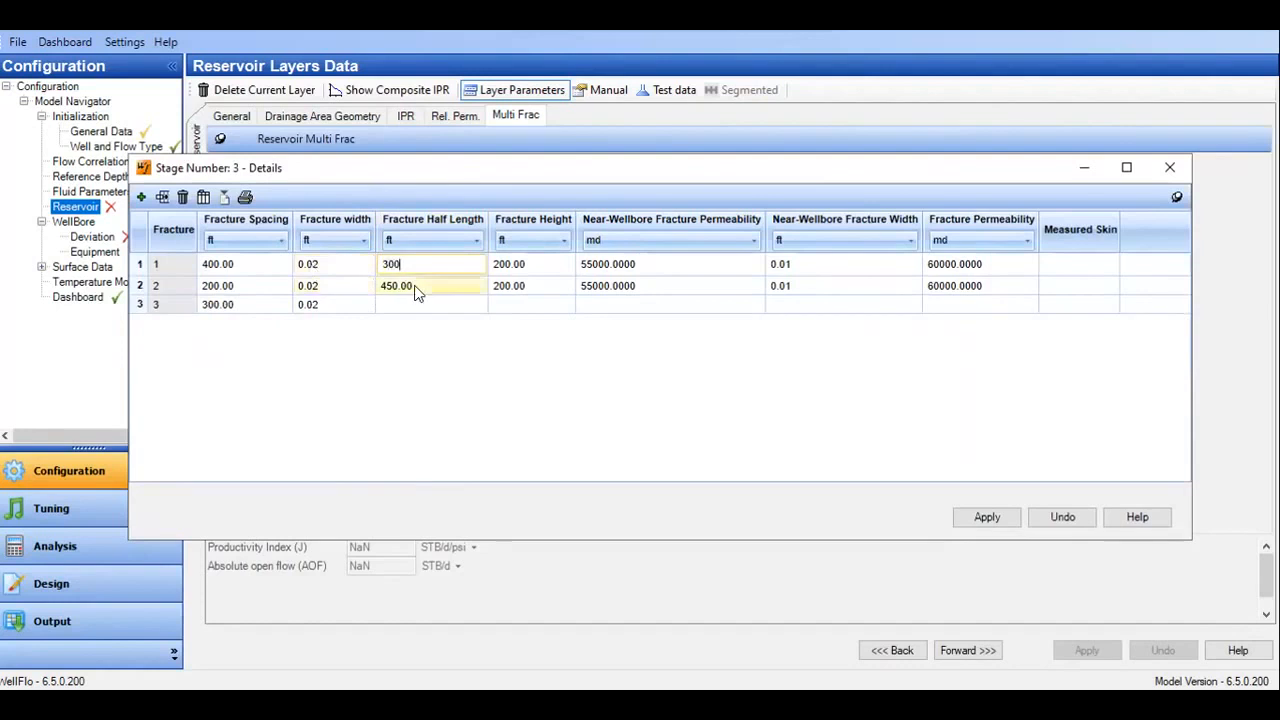
left_click(418, 286)
type("325")
left_click(397, 299)
type("300")
Set the height of stage 3 fracture 3 to 200 ft and its near-wellbore fracture permeability to 55000 md
left_click(508, 302)
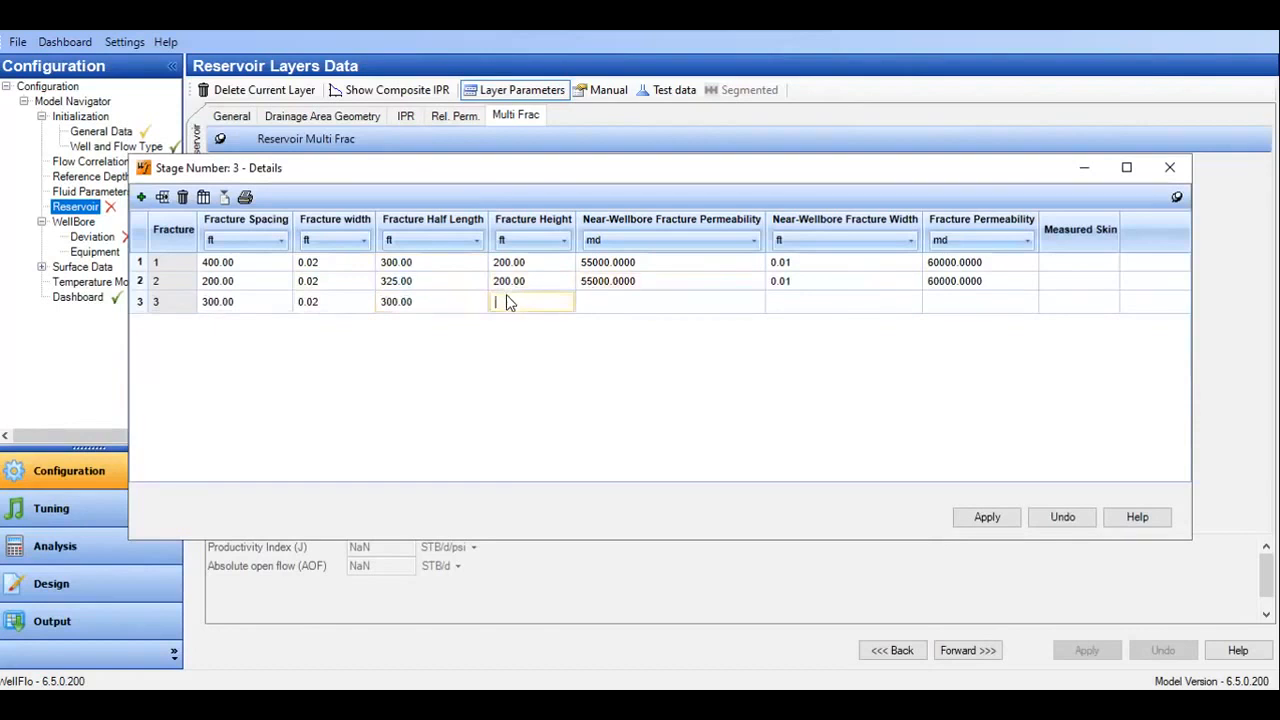
type("200")
left_click(626, 297)
type("55000")
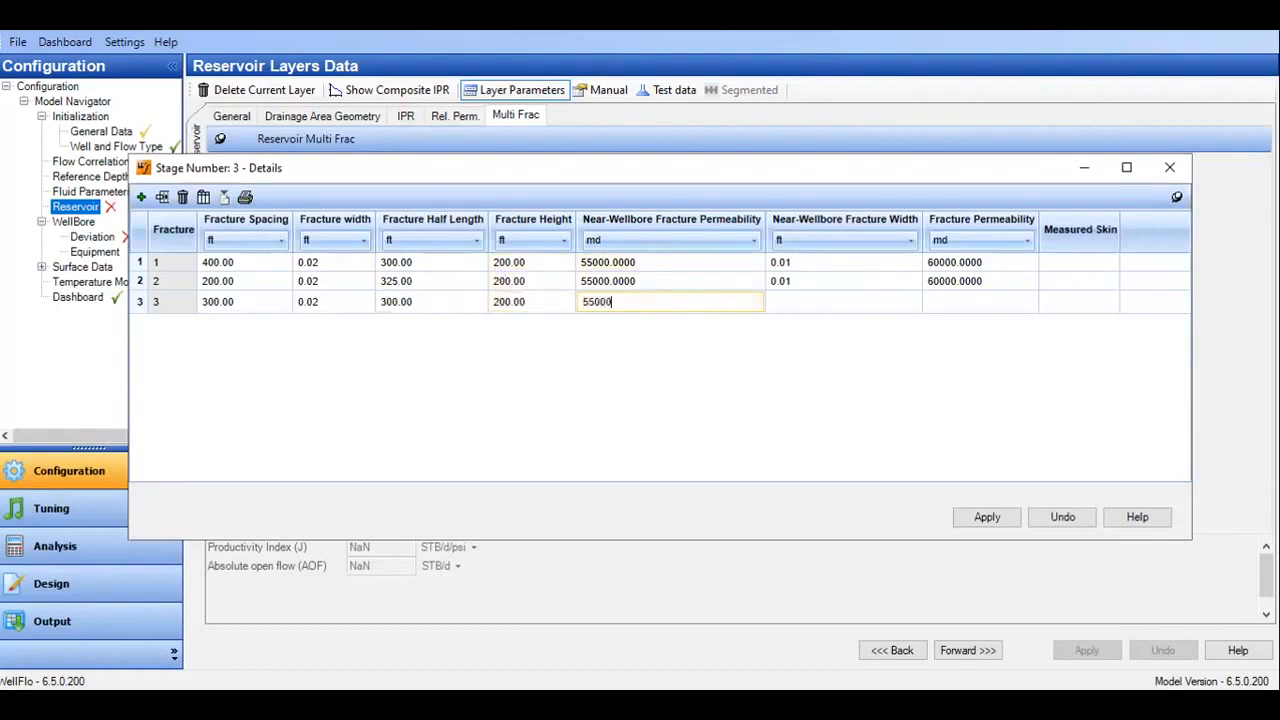
Set the near-wellbore fracture width of stage 3 fracture 3 to 0.01 ft and its fracture permeability to 60000 md
left_click(847, 300)
type("0.01")
key("Tab")
type("6000")
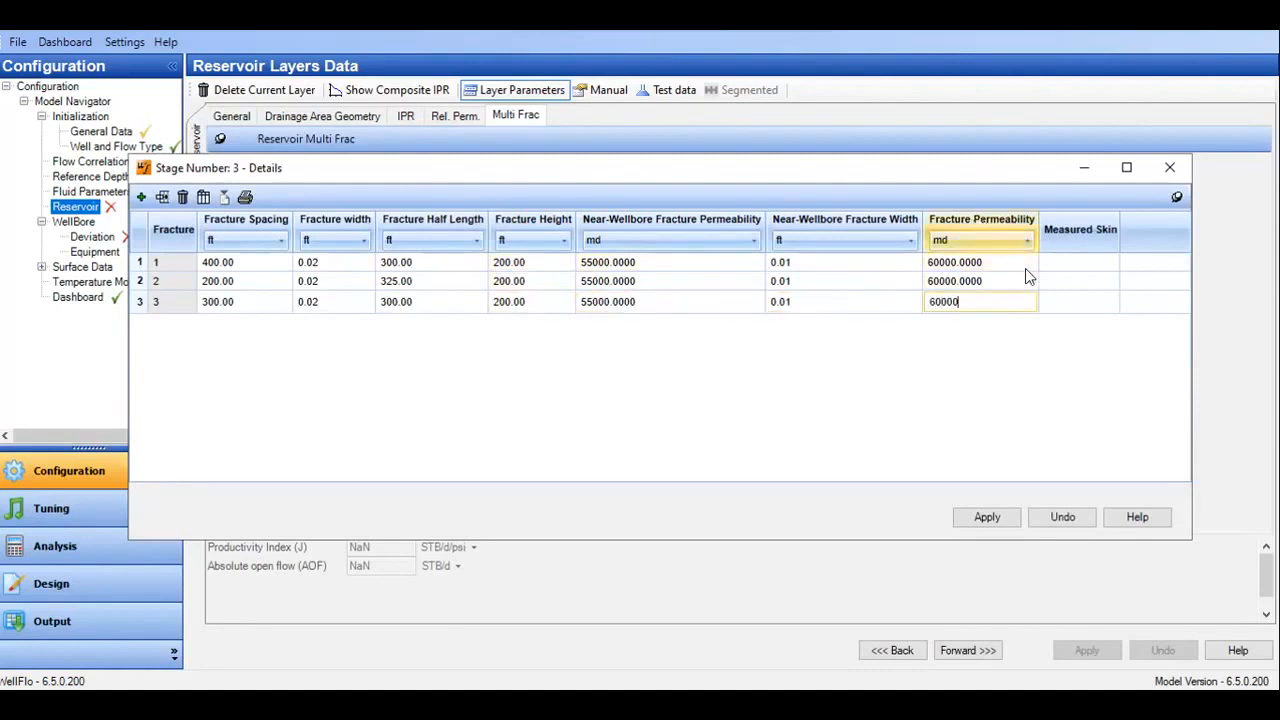
Set the measured skin of all three stage 3 fractures to 1 and apply the stage details
left_click(1068, 265)
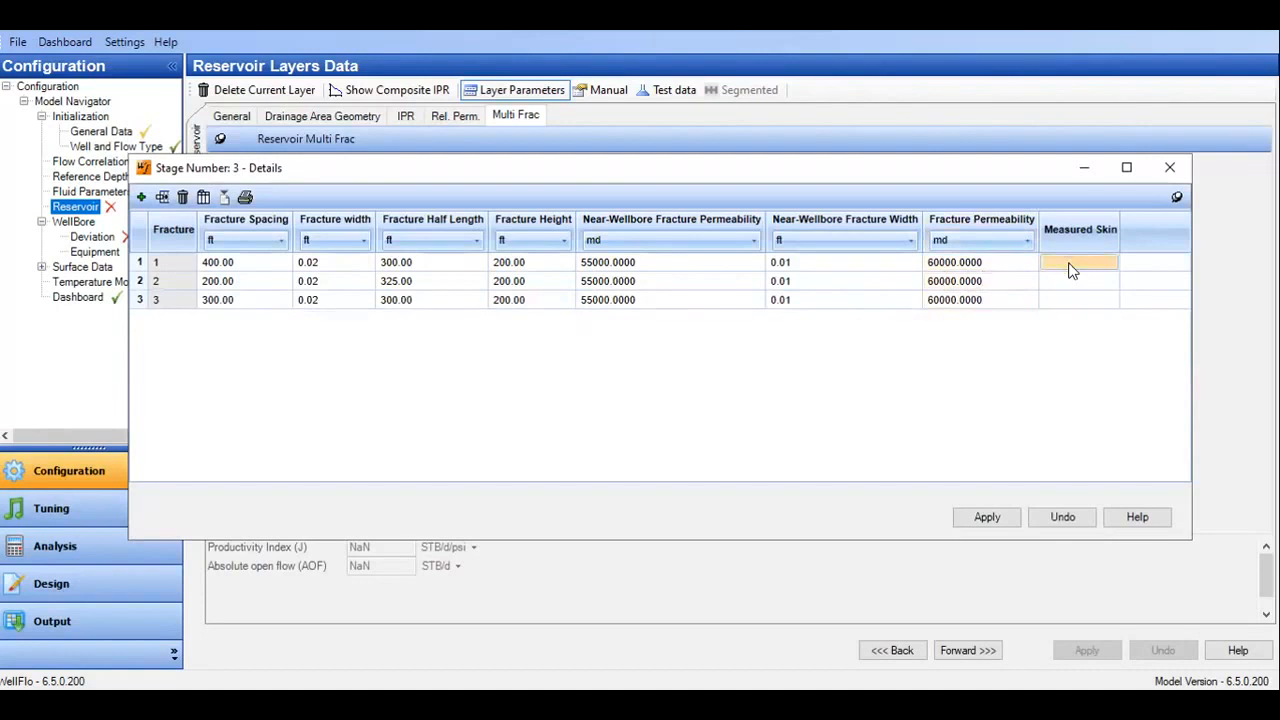
type("1")
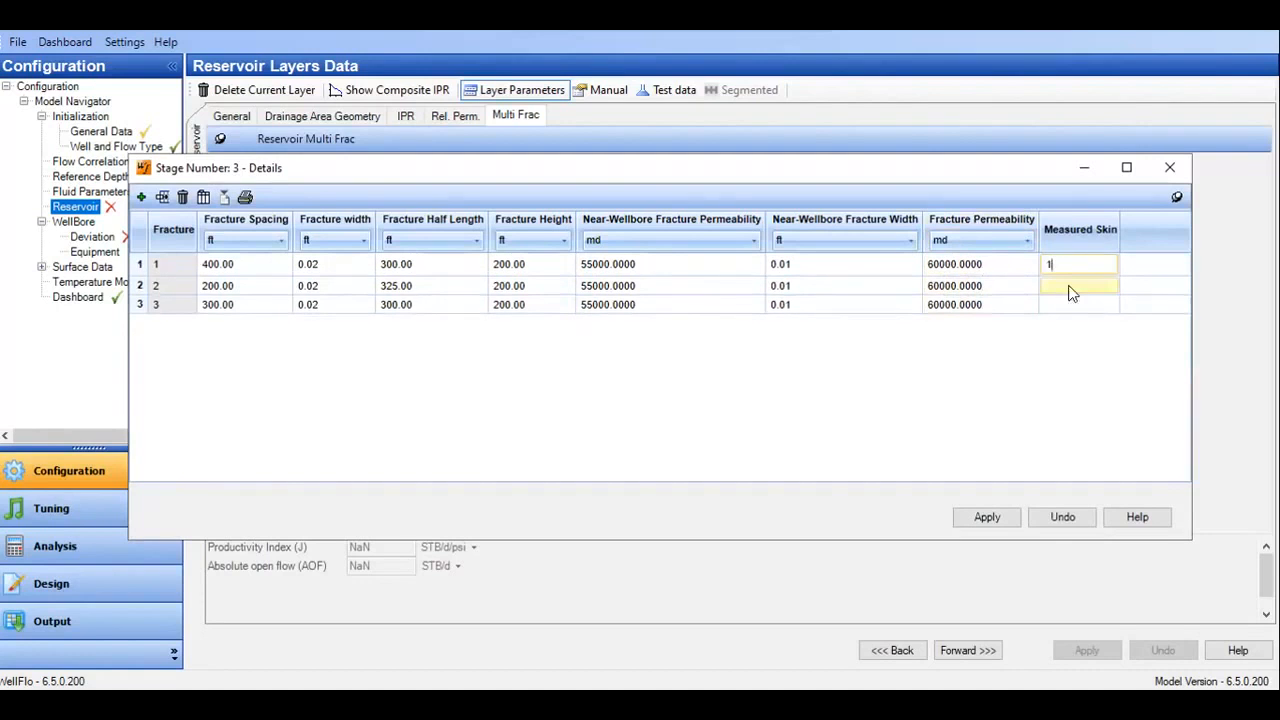
left_click(1067, 291)
type("1")
left_click(1070, 300)
type("1")
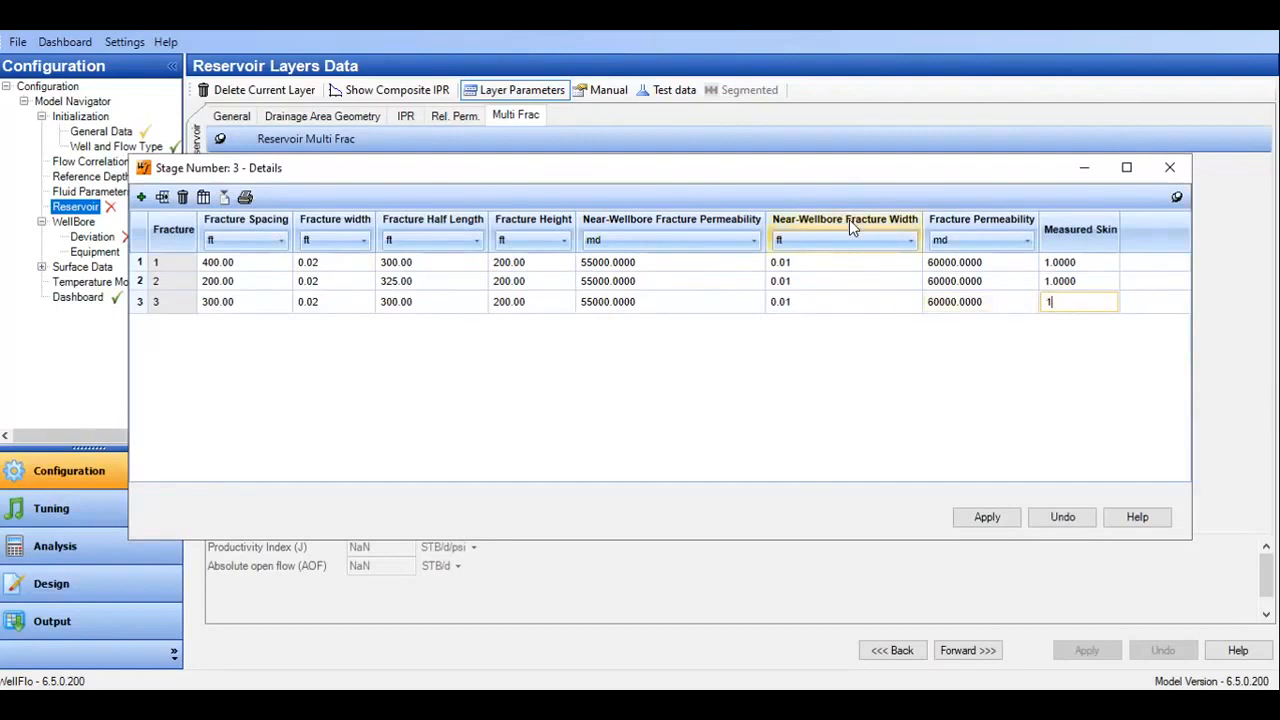
left_click(987, 517)
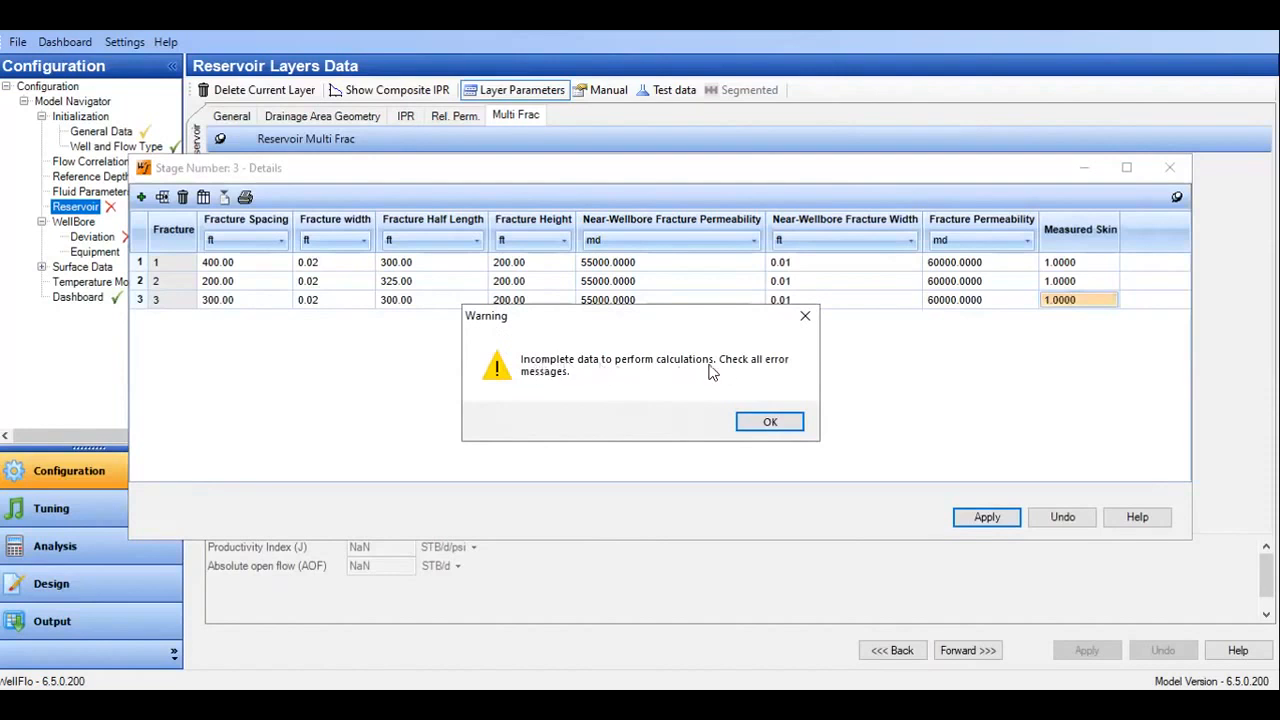
left_click(765, 421)
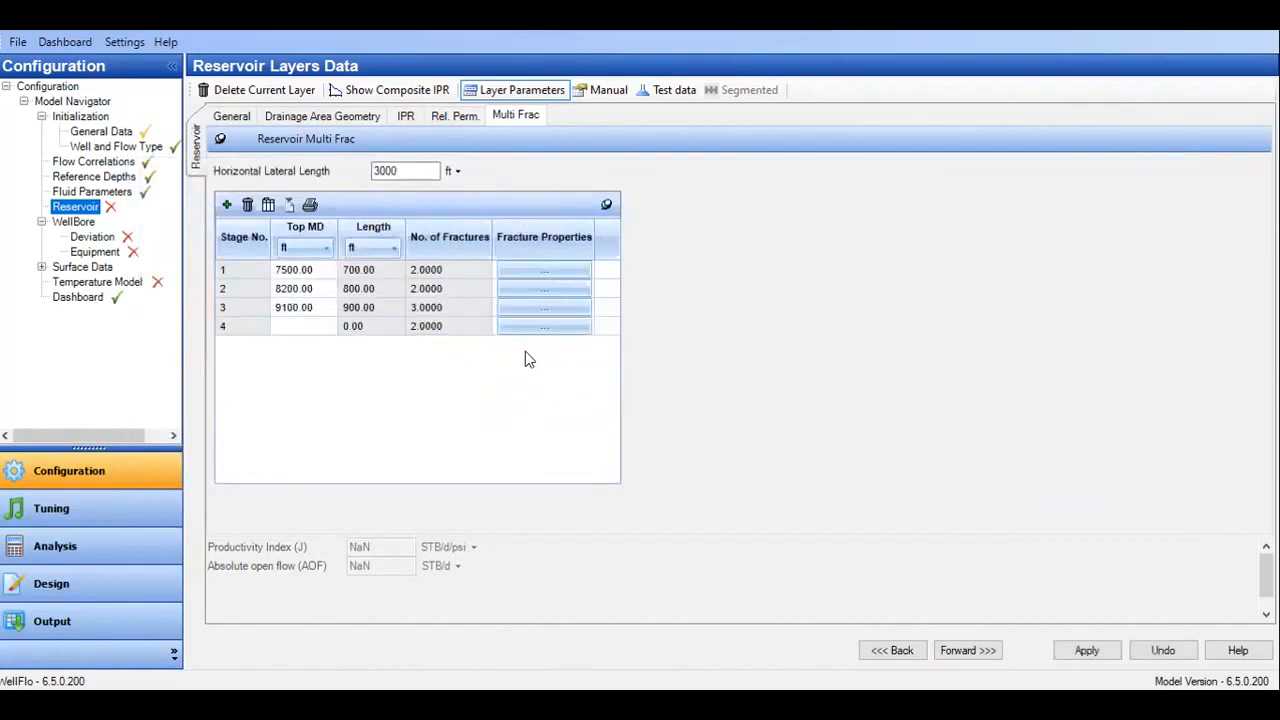
Set the top measured depth of stage 4 to 10000 ft
left_click(295, 330)
left_click(296, 330)
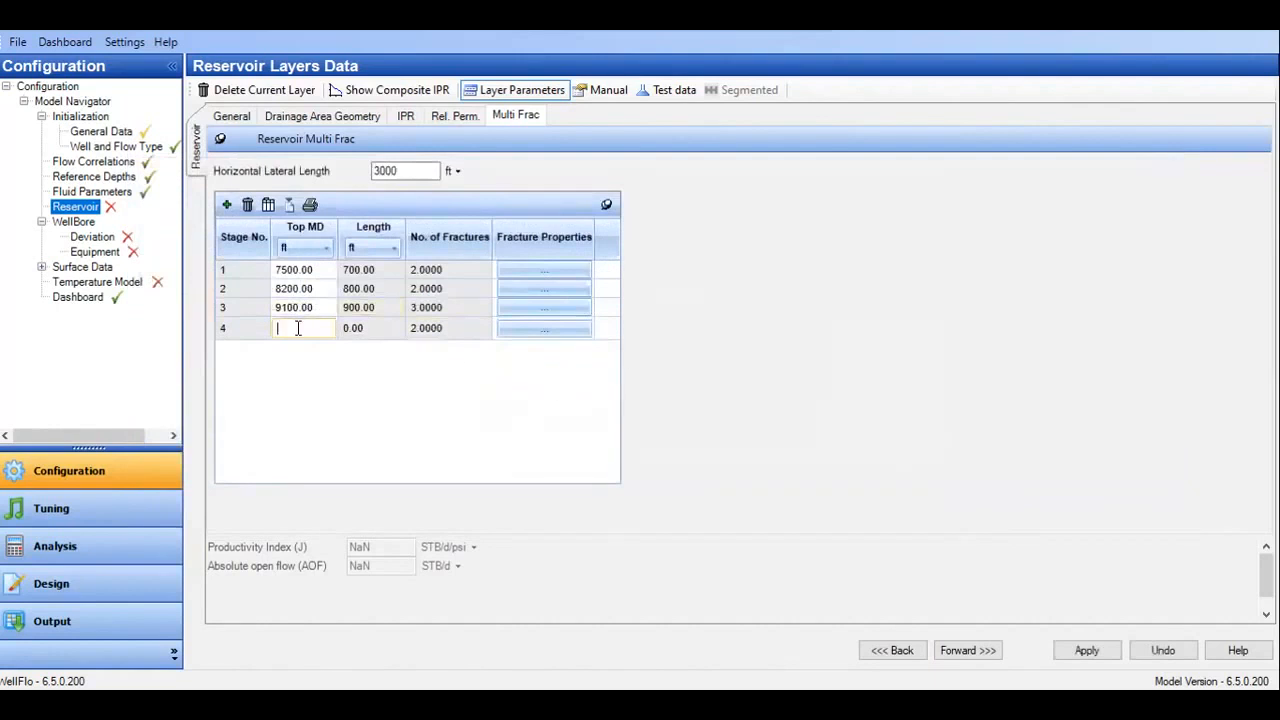
type("10000")
Open the stage 4 fracture details and delete the second fracture
left_click(542, 330)
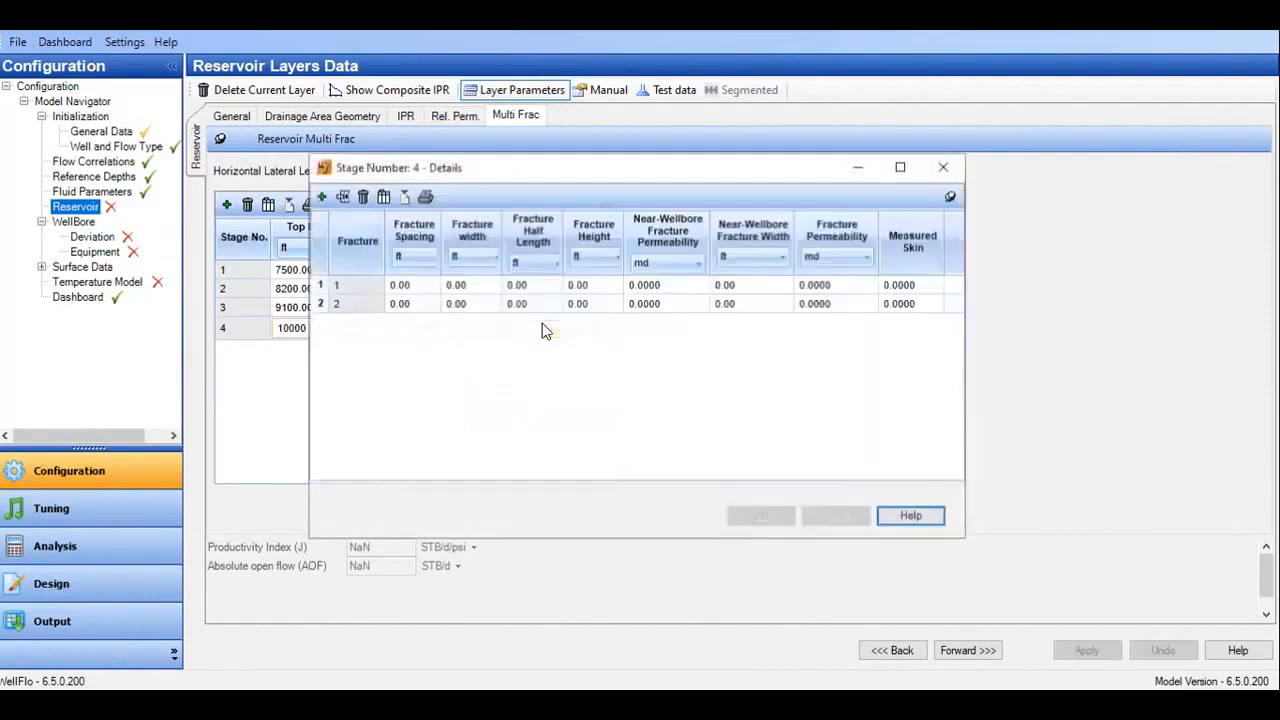
left_click(318, 304)
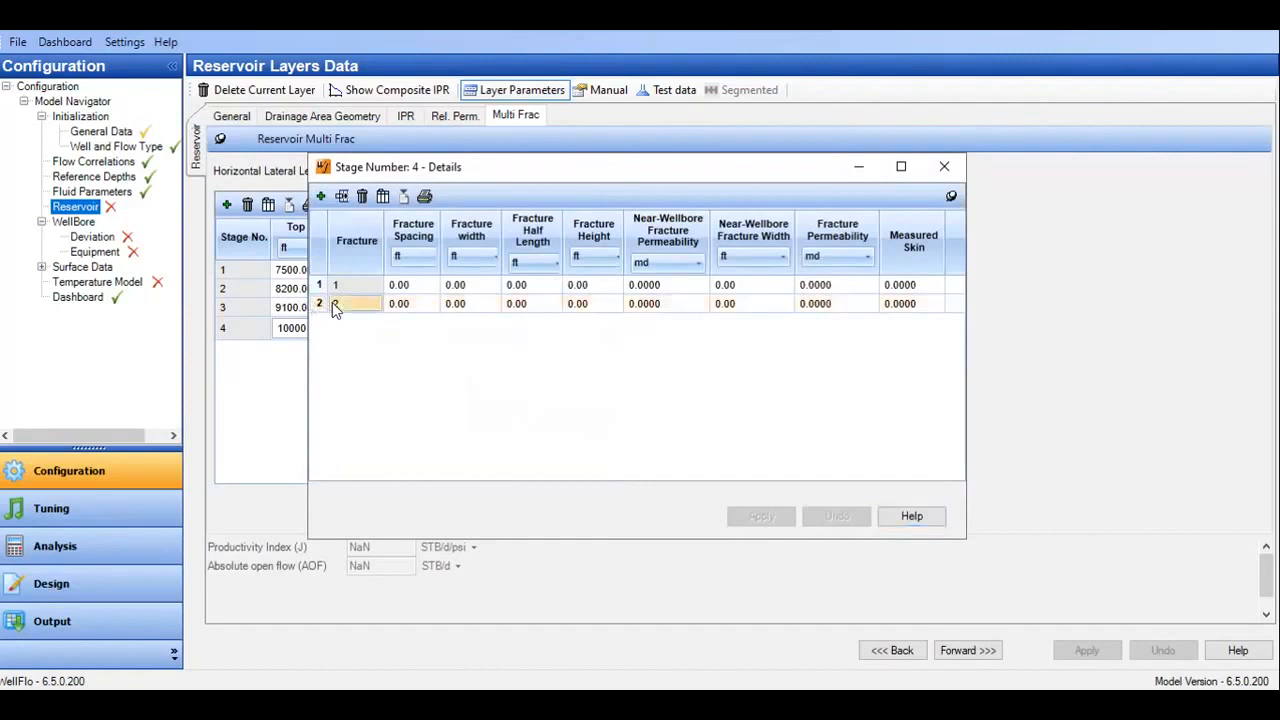
left_click(315, 302)
left_click(362, 196)
Set the fracture spacing of the stage 4 fracture to 300 ft and its fracture width to 0.02 ft
left_click(392, 263)
type("0")
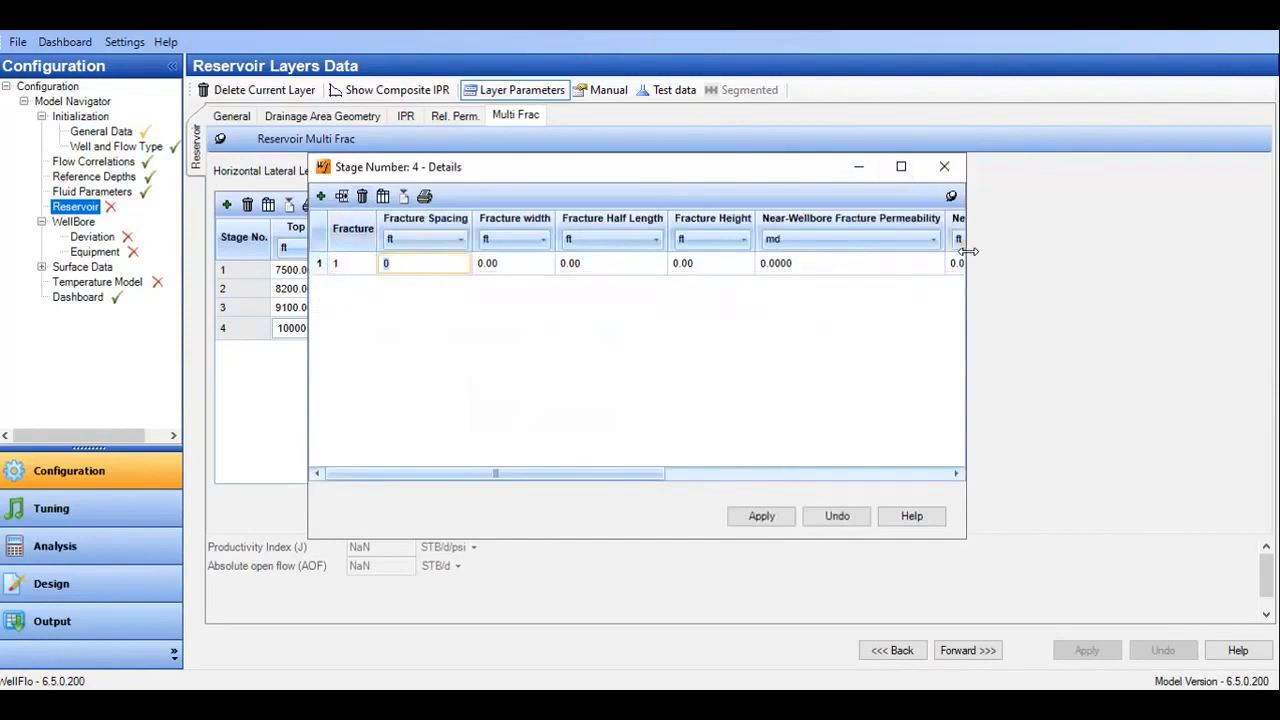
left_click_drag(966, 248, 1222, 248)
type("300")
left_click(486, 263)
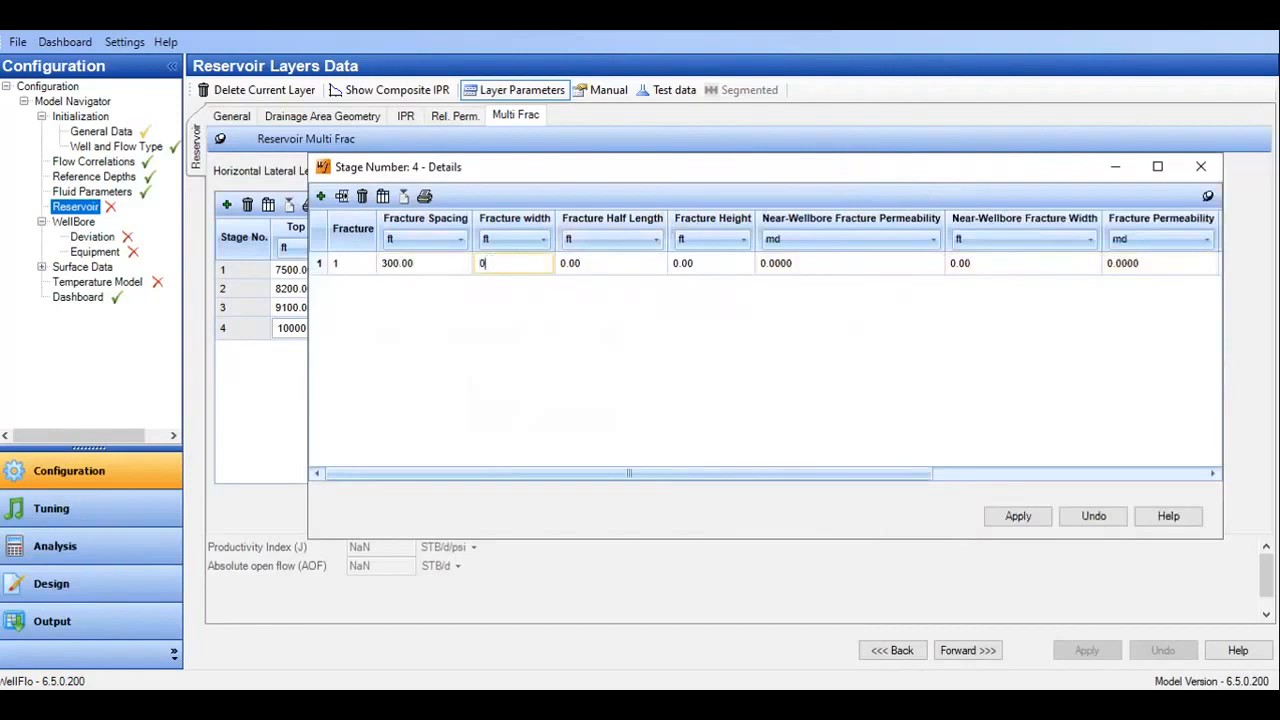
type("0.02")
Set the fracture half length of the stage 4 fracture to 300 ft and its fracture height to 200 ft
left_click(588, 266)
type("300")
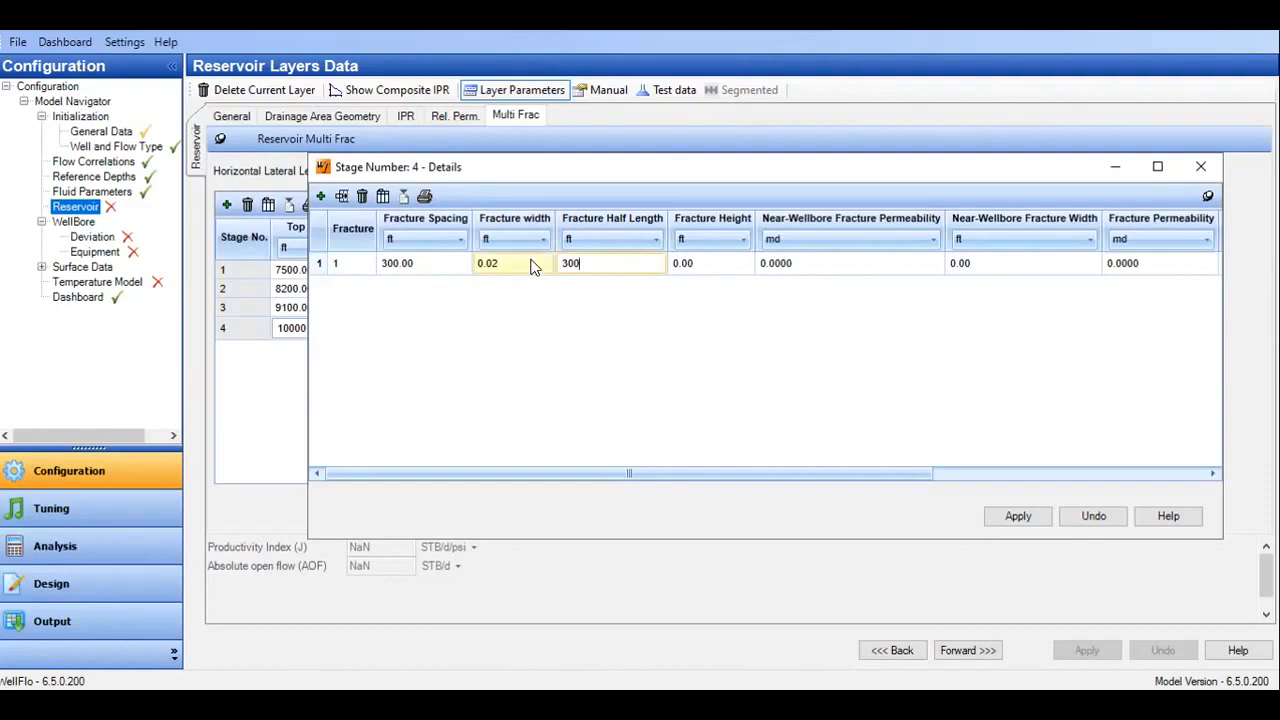
left_click(692, 266)
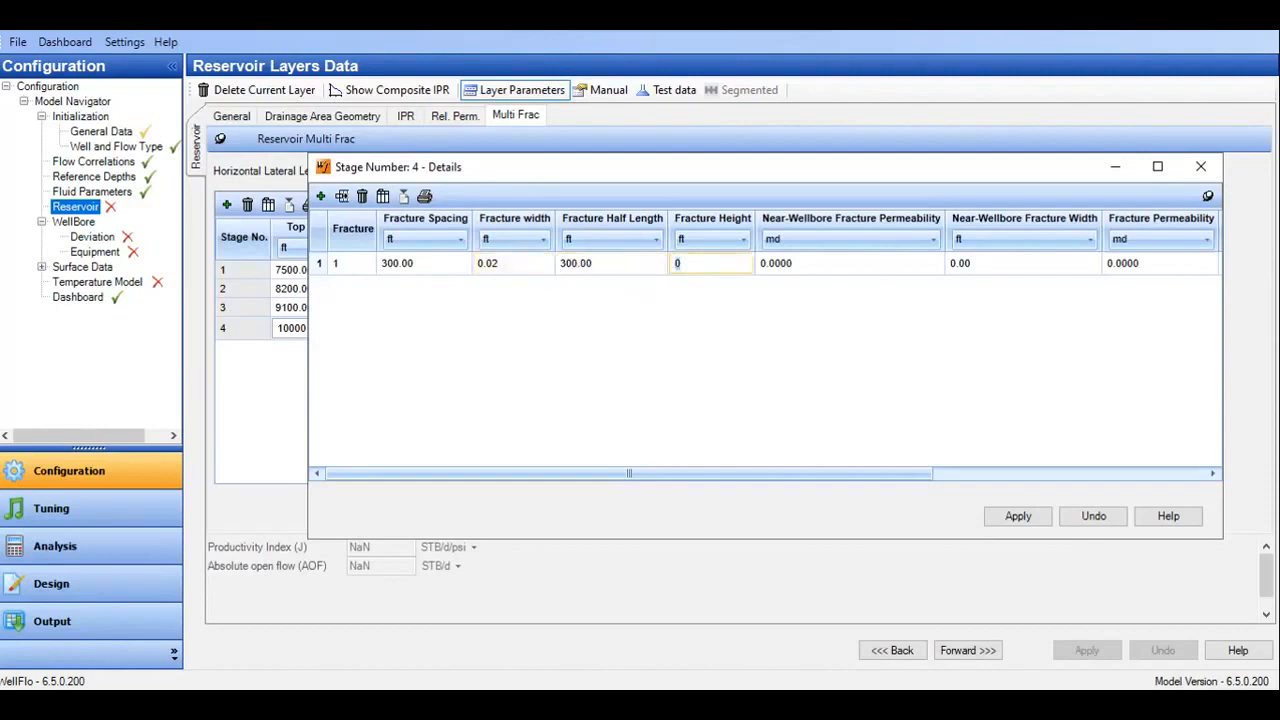
type("200")
Set the near-wellbore fracture permeability of the stage 4 fracture to 55000 md and its near-wellbore fracture width to 0.01 ft
left_click(798, 263)
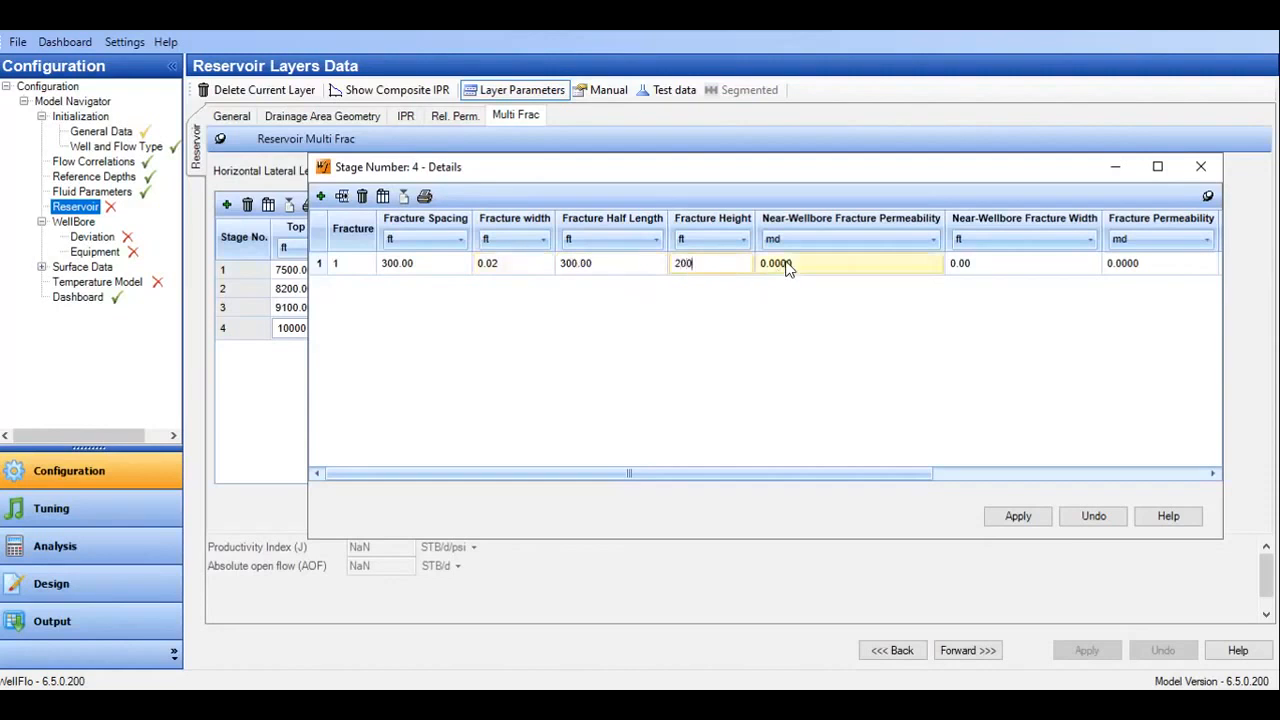
type("55000")
left_click(978, 263)
type("0")
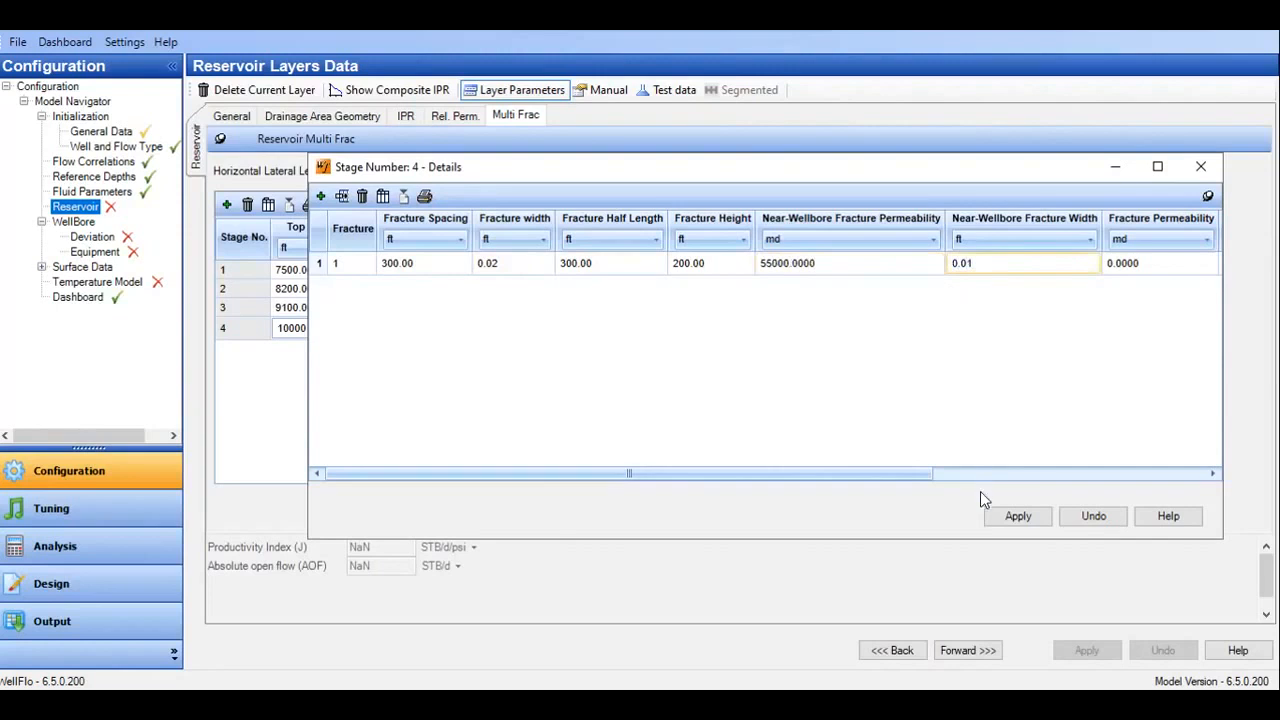
type(".01")
Set the stage 4 fracture permeability to 60000 md and measured skin to 1, and apply the stage details
left_click(967, 474)
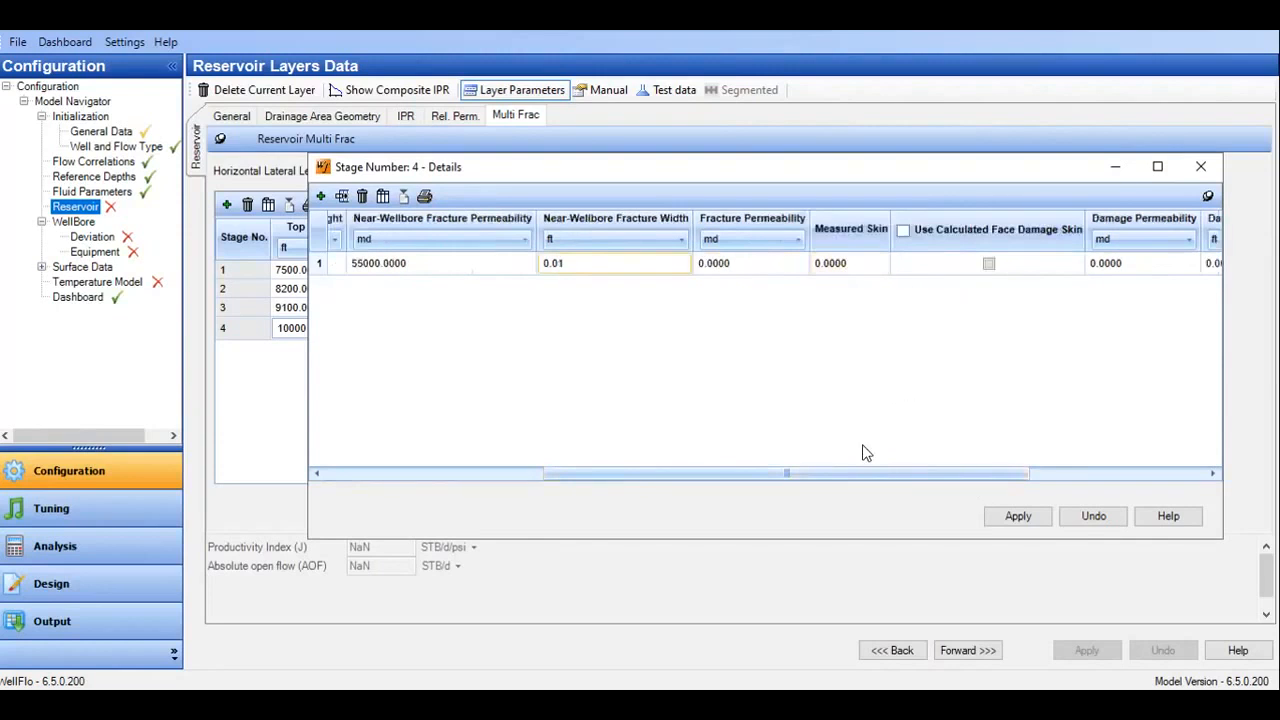
left_click(736, 266)
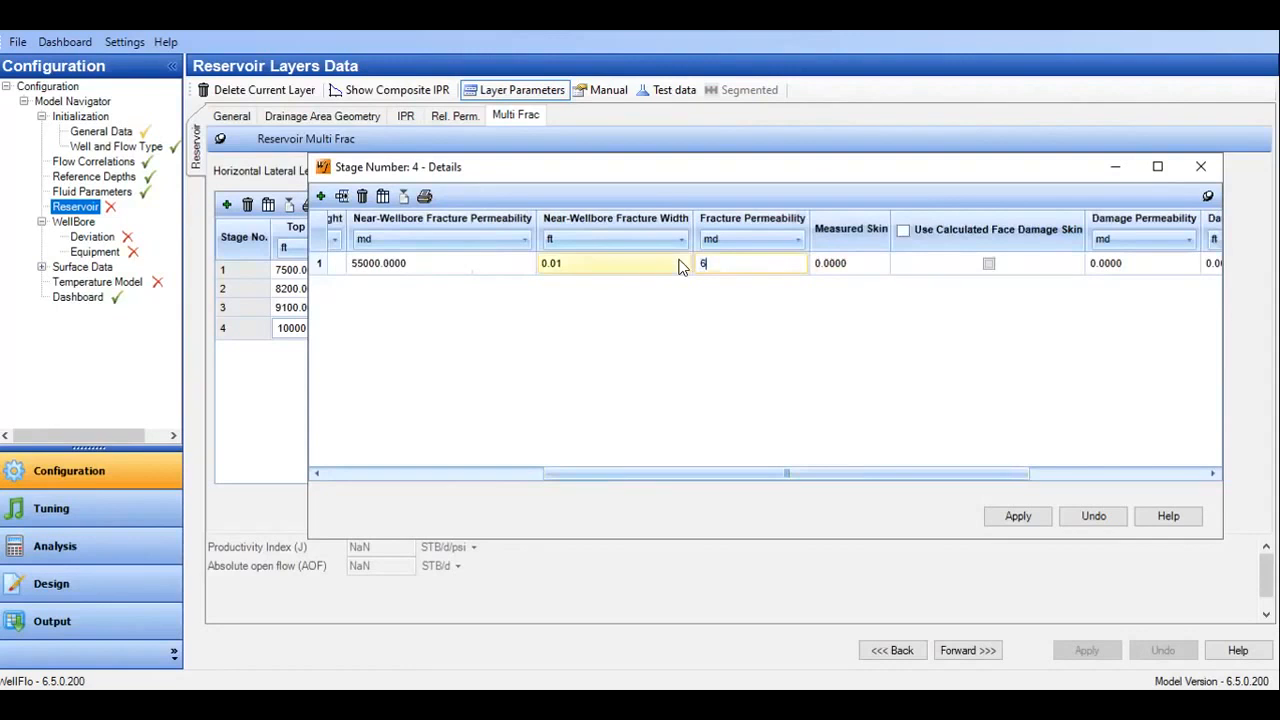
type("60000")
left_click(843, 265)
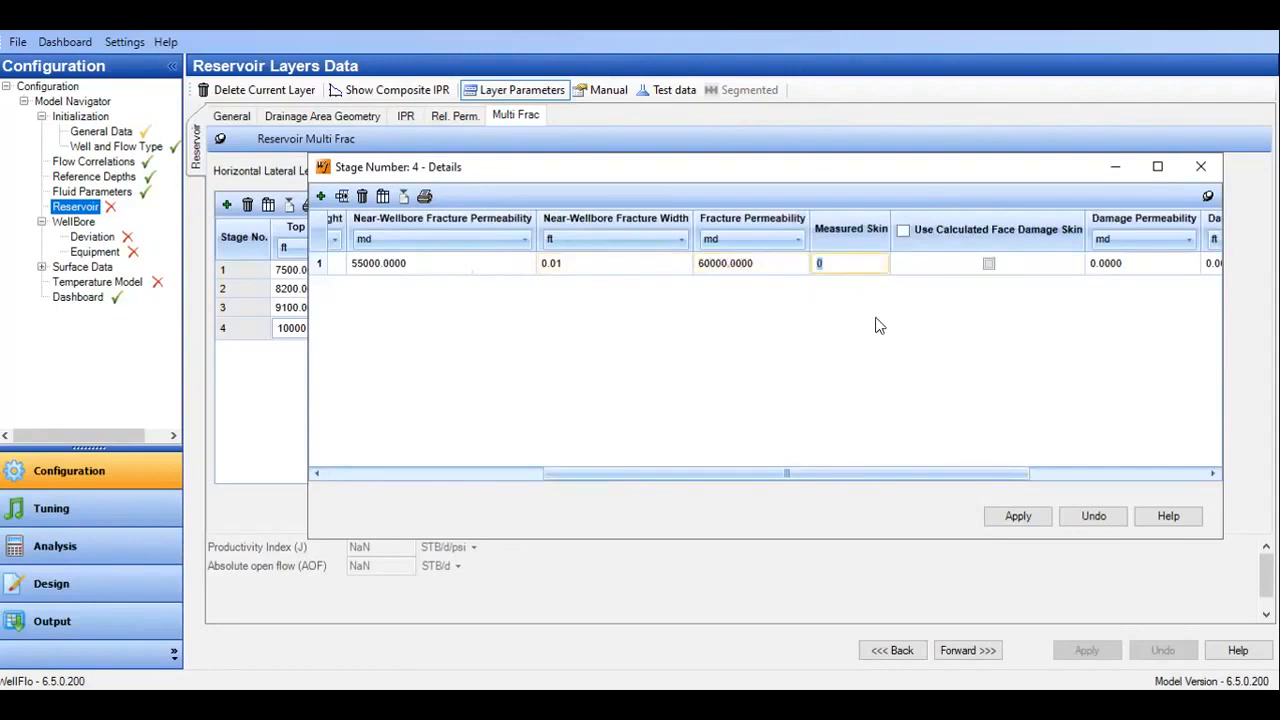
left_click(1017, 520)
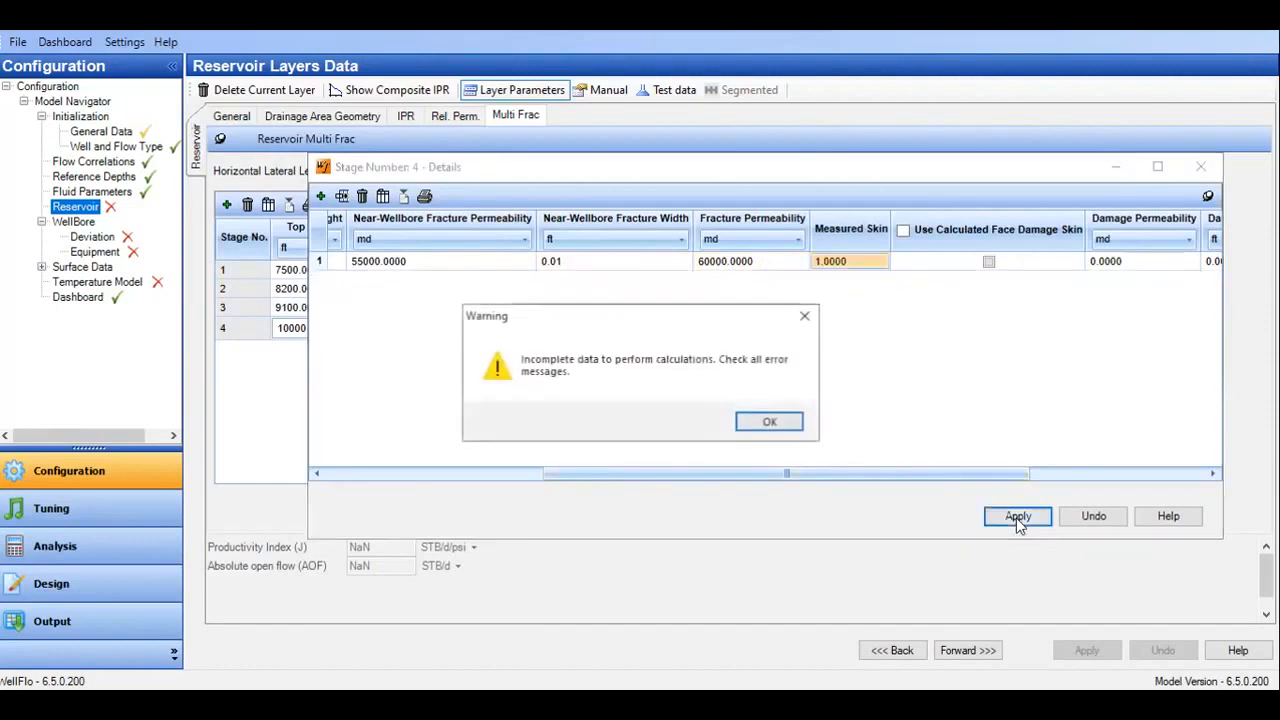
left_click(760, 422)
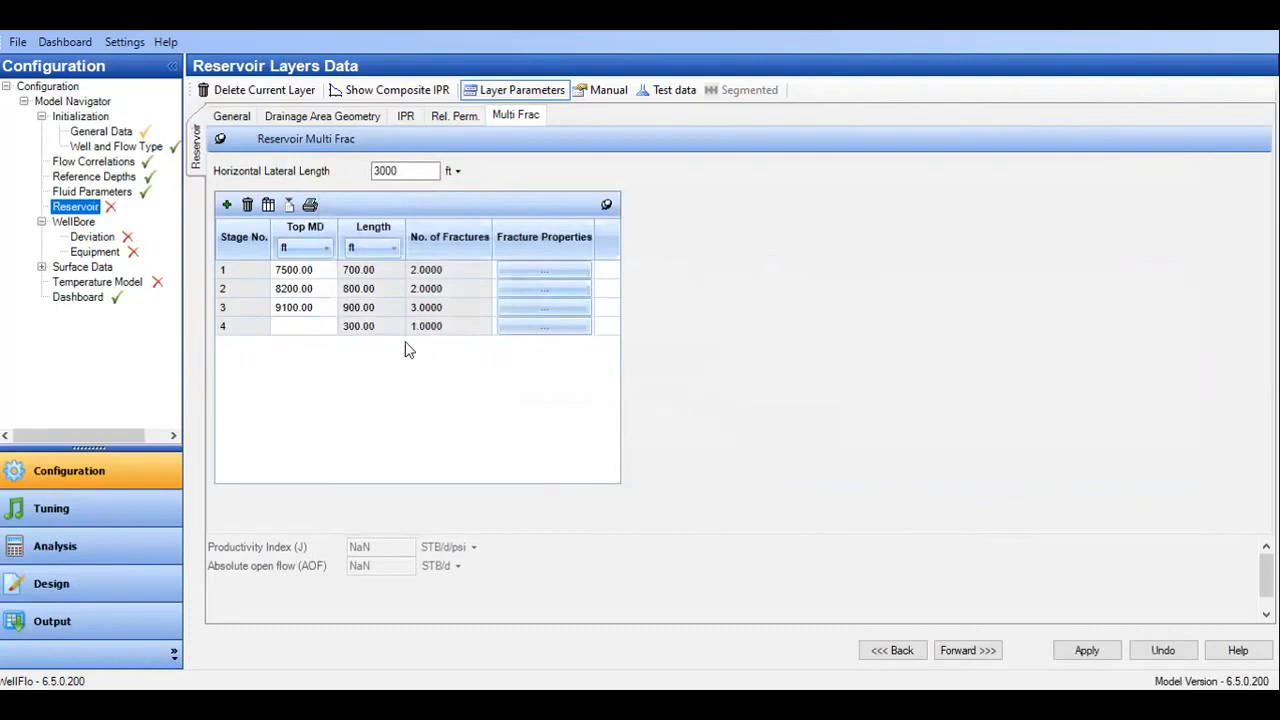
Re-enter 10000 ft as the top measured depth of stage 4 and apply the multi-frac reservoir data
type("10000")
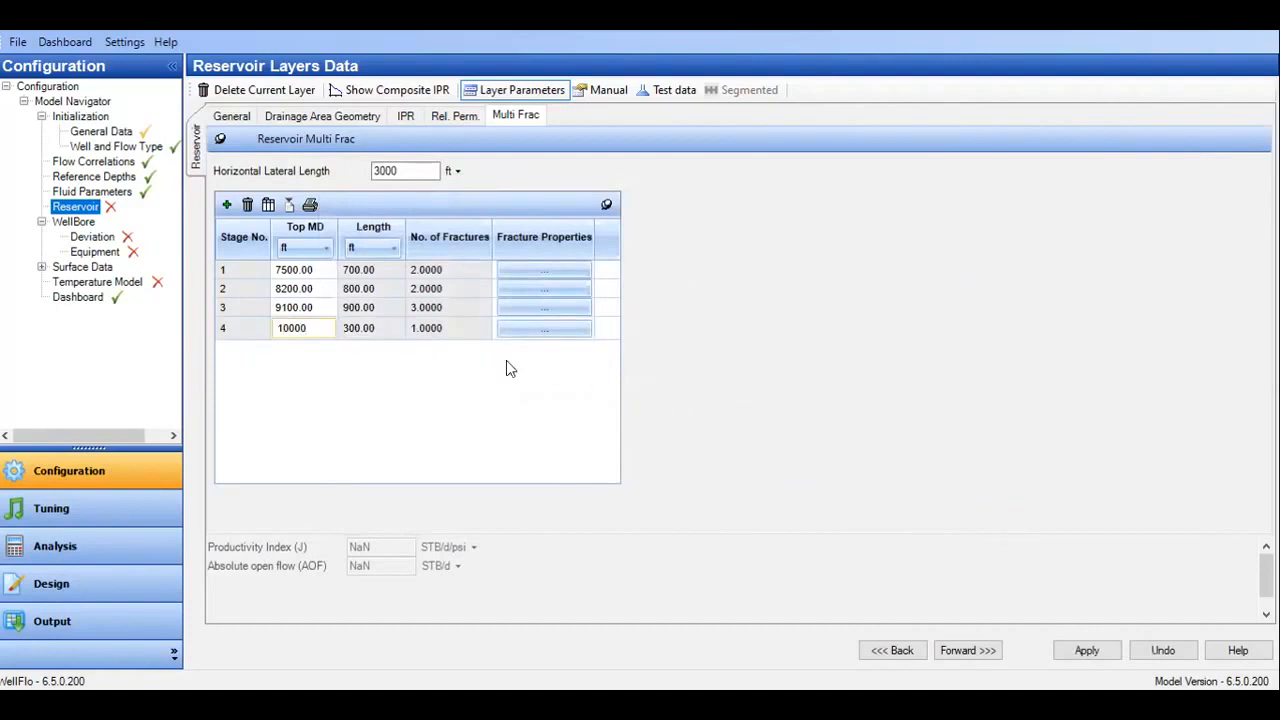
left_click(1086, 650)
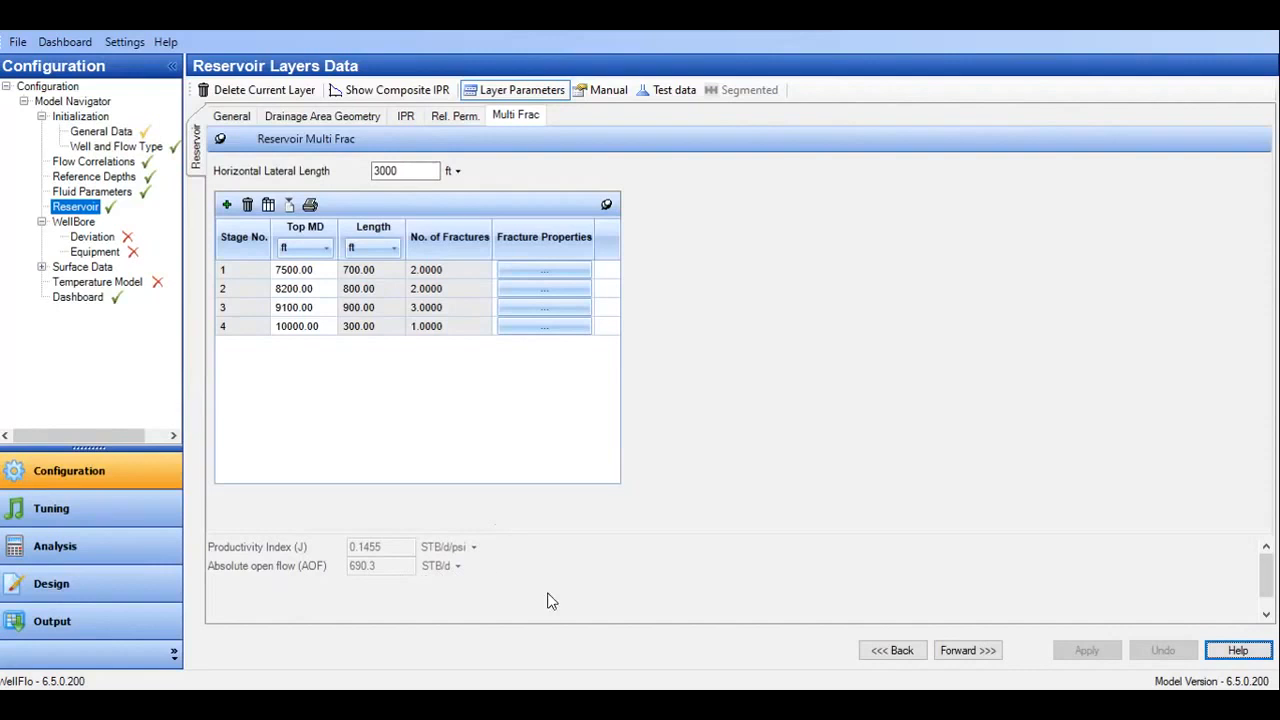
Review the reservoir's IPR curve, general data, drainage area geometry, relative permeability and multi-frac stages
left_click(406, 117)
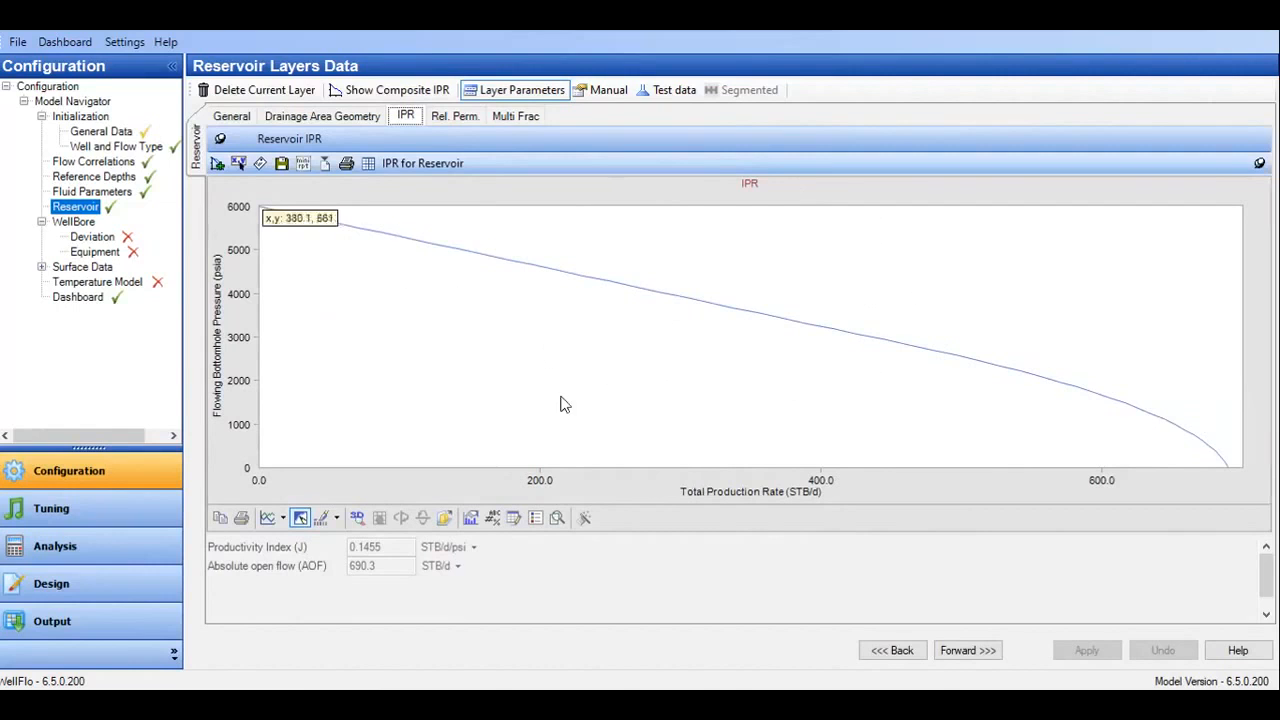
left_click(232, 116)
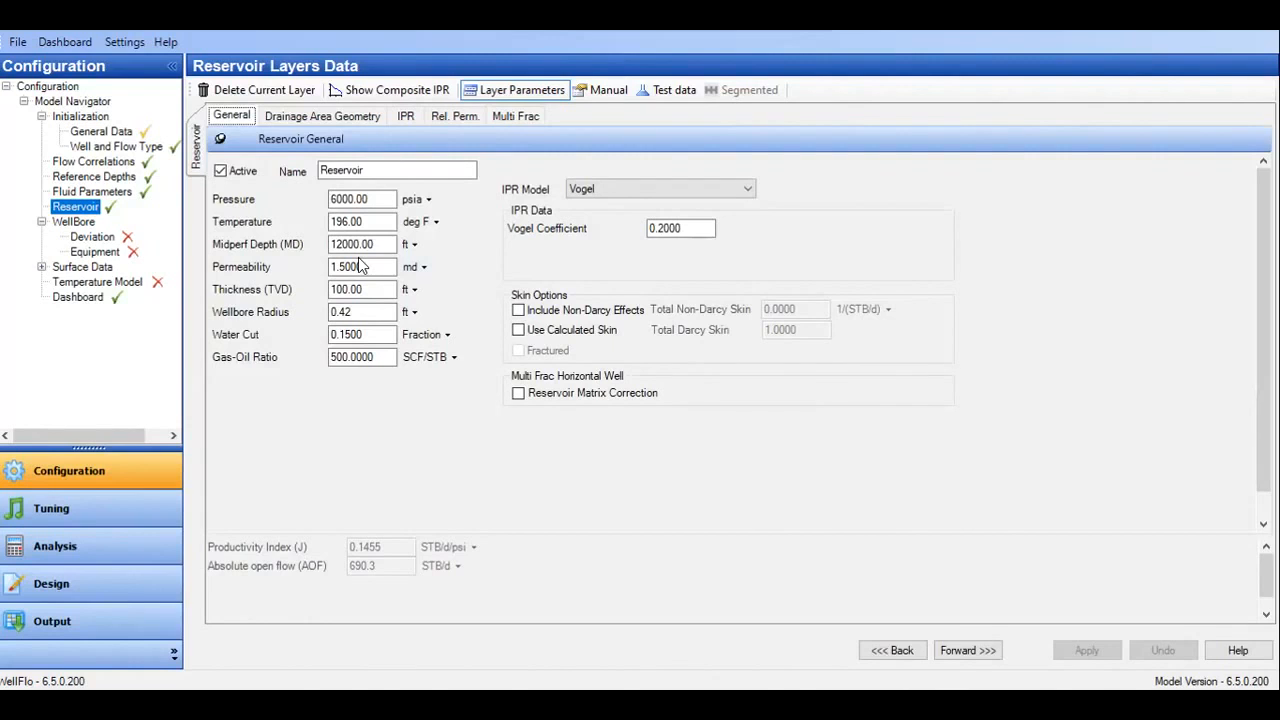
left_click(331, 116)
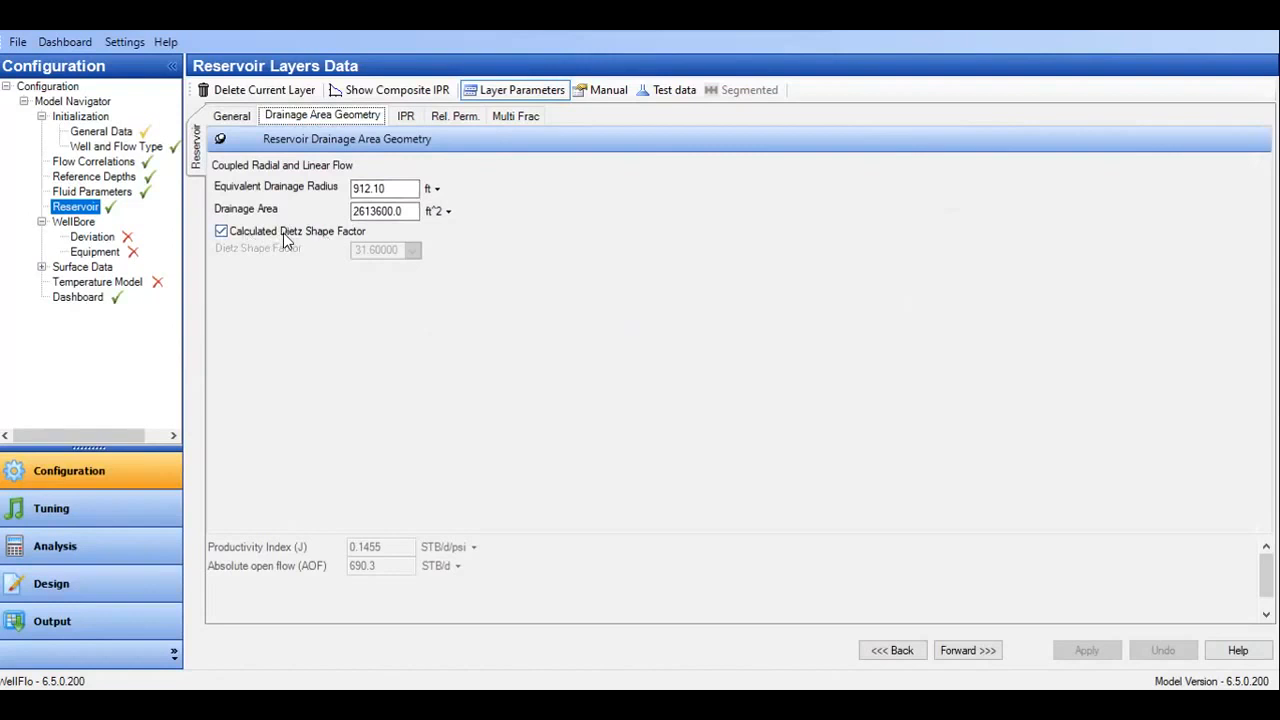
left_click(406, 118)
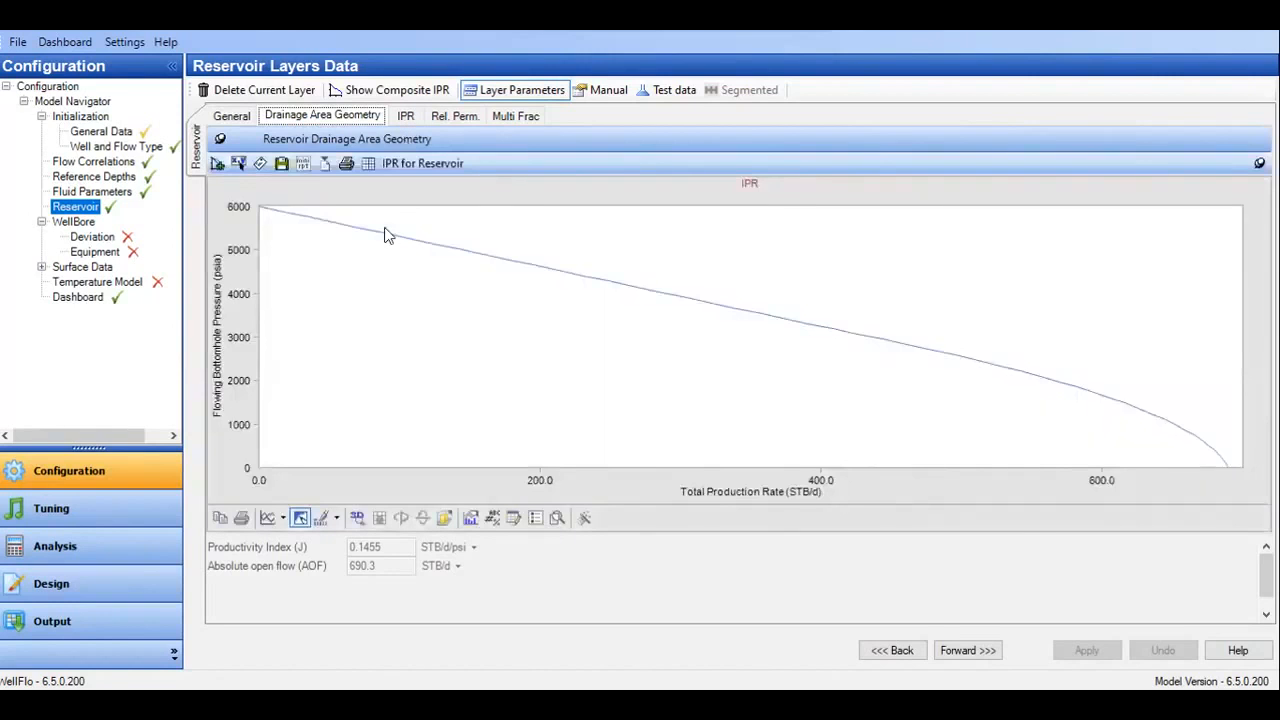
left_click(472, 118)
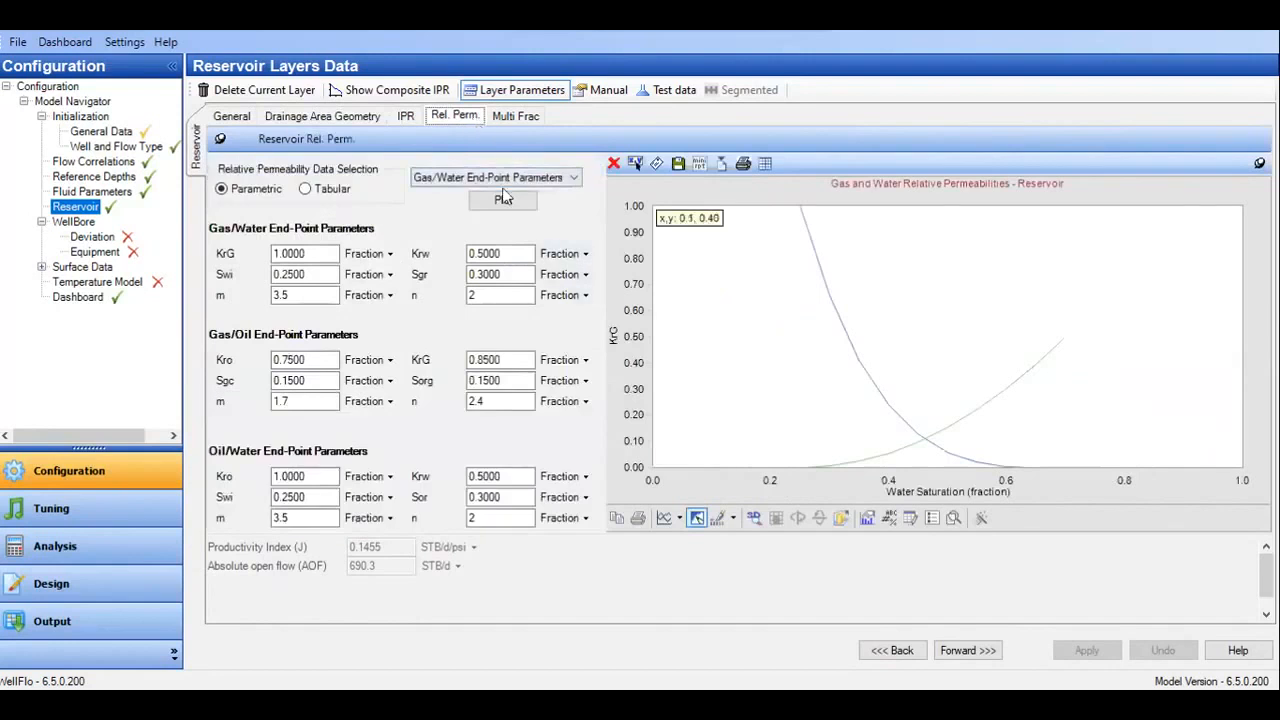
left_click(514, 117)
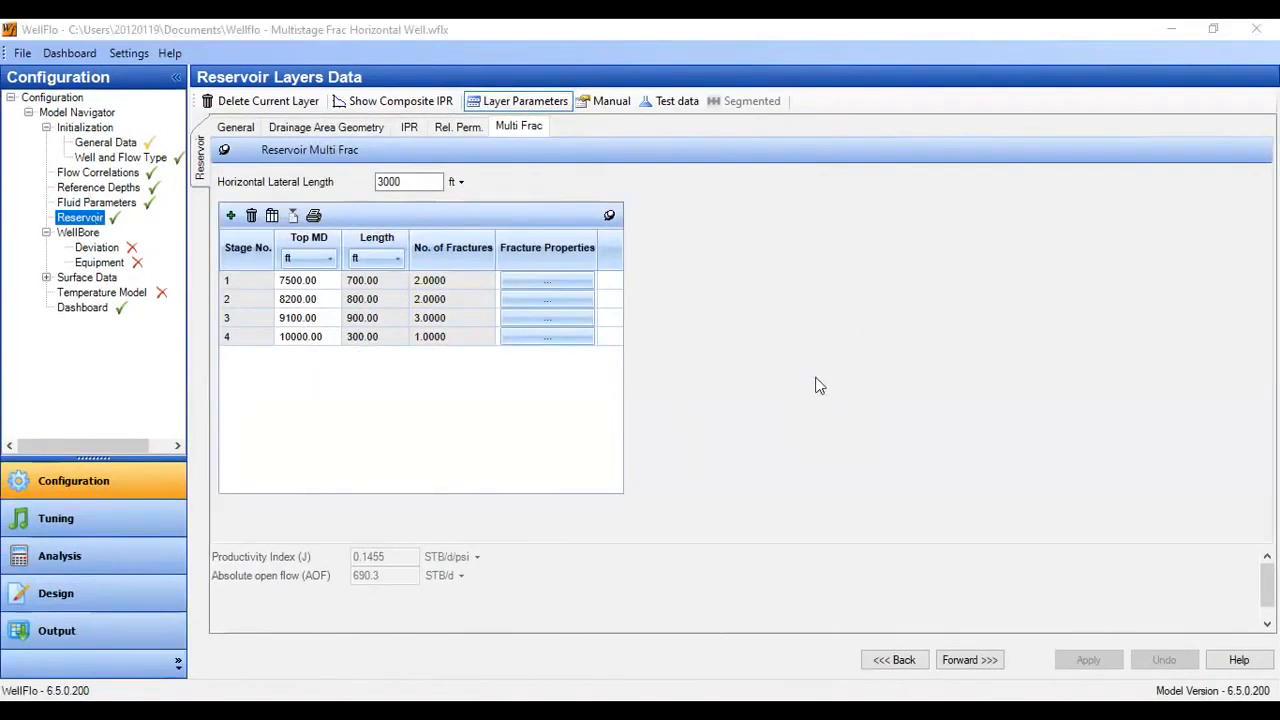
Fill the wellbore deviation table with 14 MD/TVD points, from 5000/5000 ft to 12000/7562 ft, and apply it
left_click(100, 249)
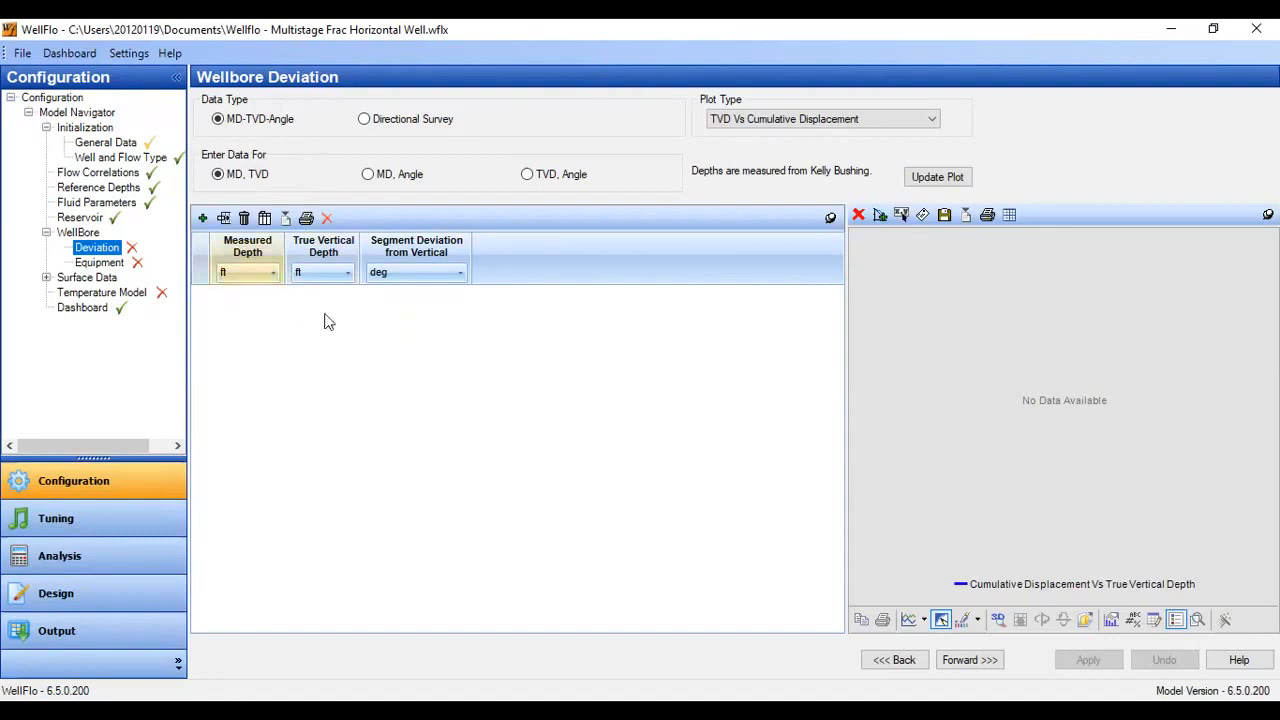
left_click(202, 219)
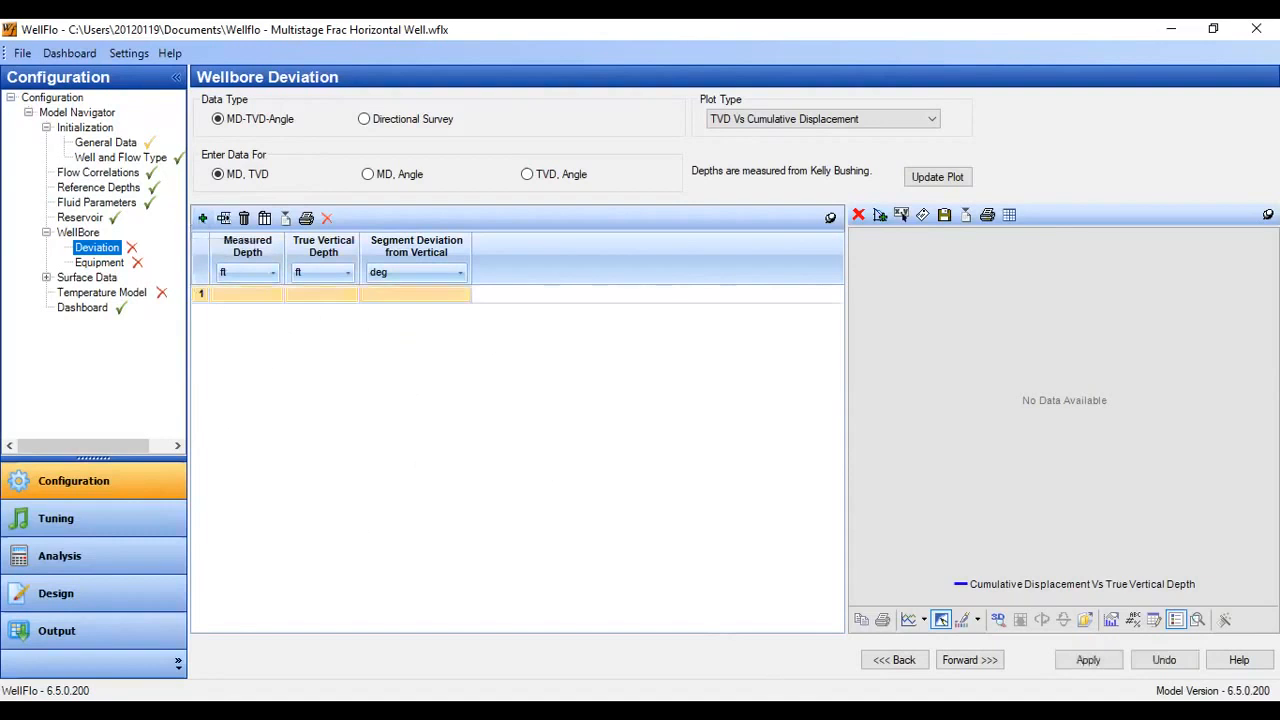
key("alt+Tab")
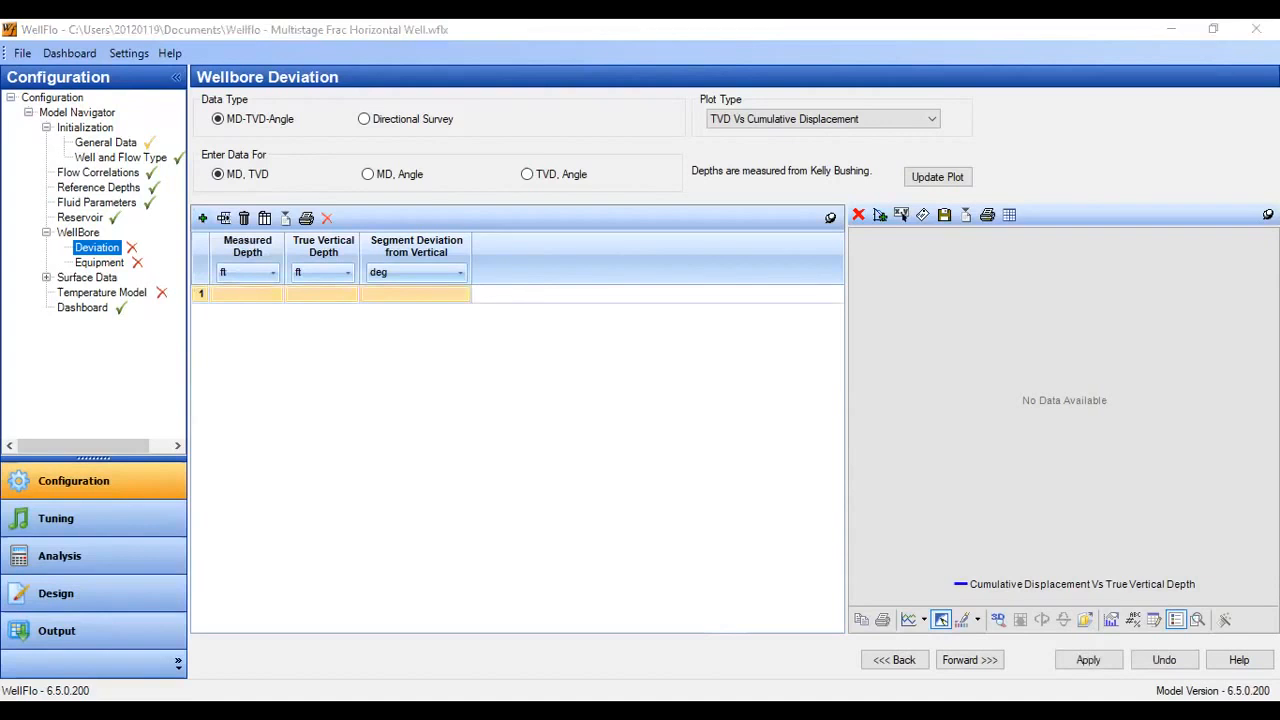
left_click(251, 295)
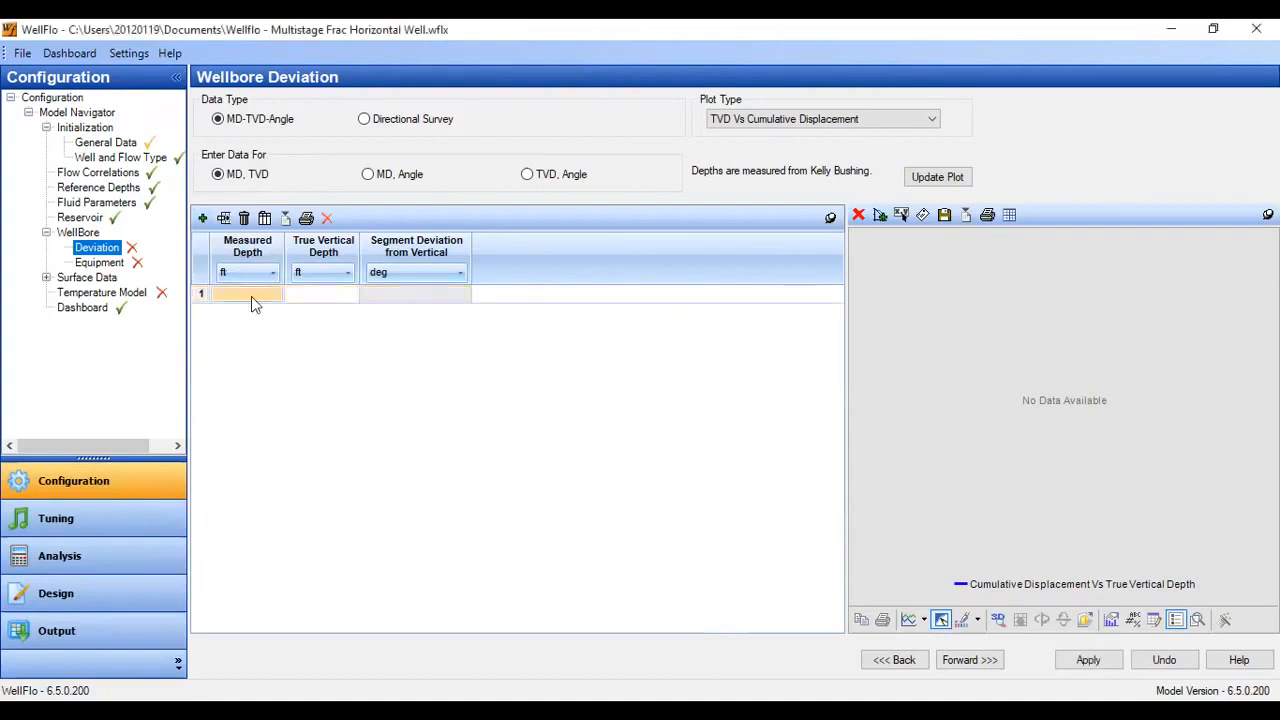
type("5000.00\t5000.00 6000.00\t5980.00 6500.00\t6450.00 7000.00\t6870.00 7500.00\t7200.00 8000.00\t7400.00 8500.00\t7500.00 9000.00\t7550.00 9500.00\t7552.00 10000.00\t7556.00 10500.00\t7556.00 11000.00\t7558.00 11500.00\t7560.00 12000.00\t7562.00")
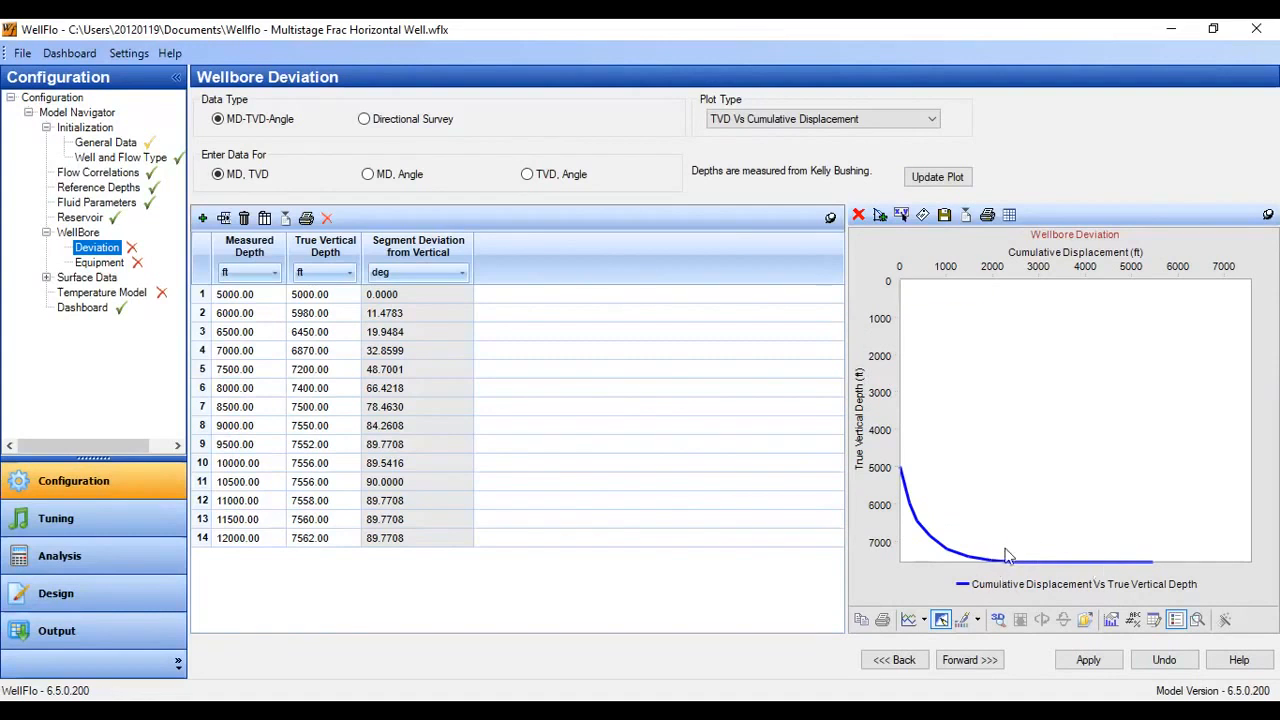
left_click(1088, 660)
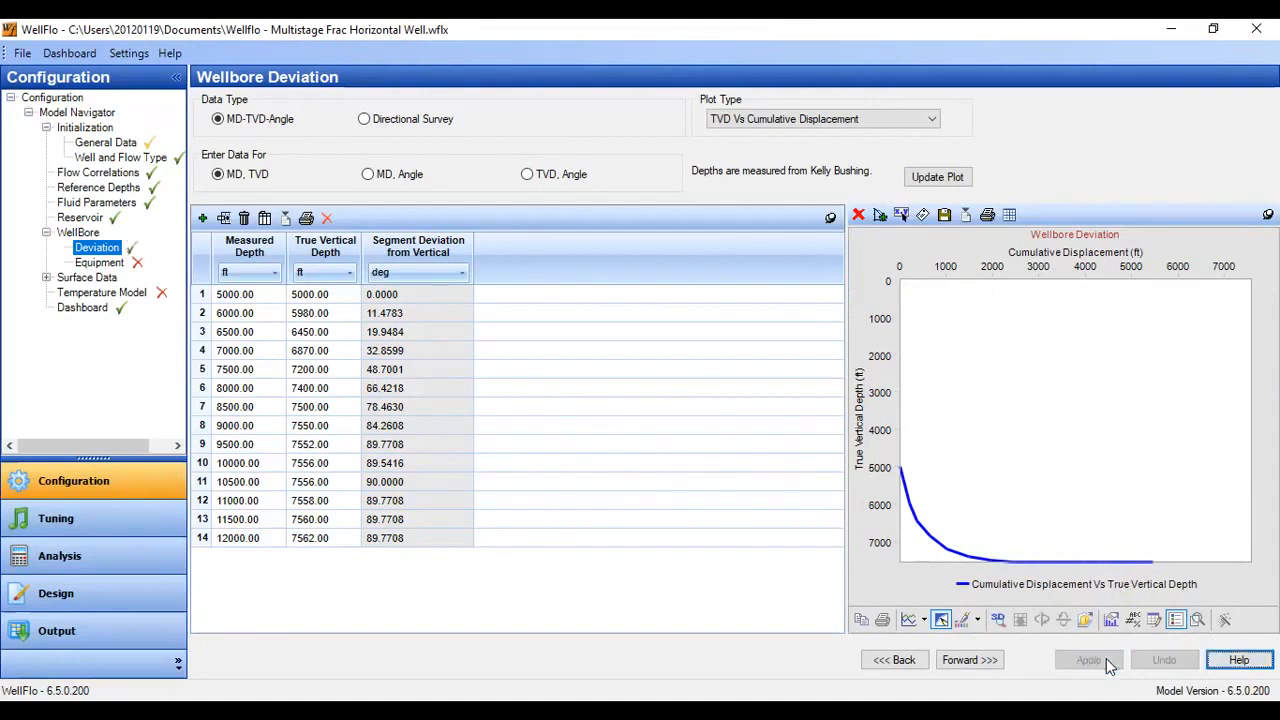
Add a tubing section named Tubing to the wellbore equipment and save the model
left_click(112, 268)
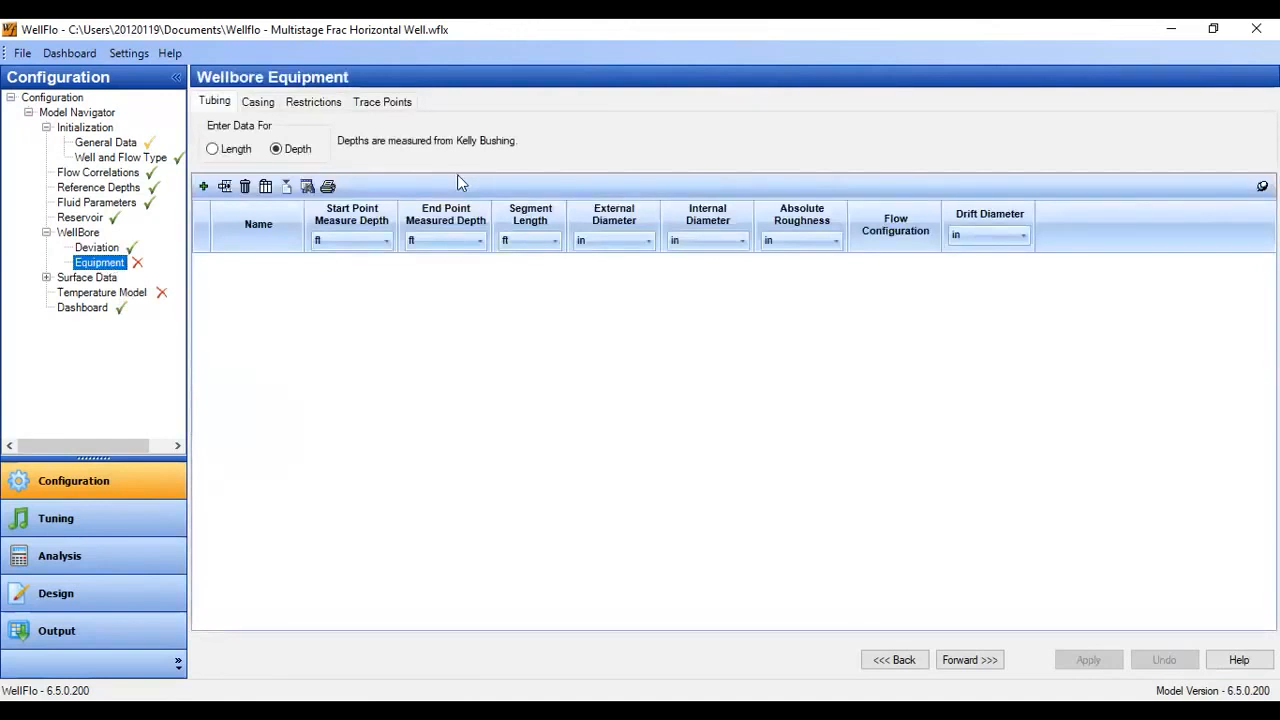
left_click(204, 188)
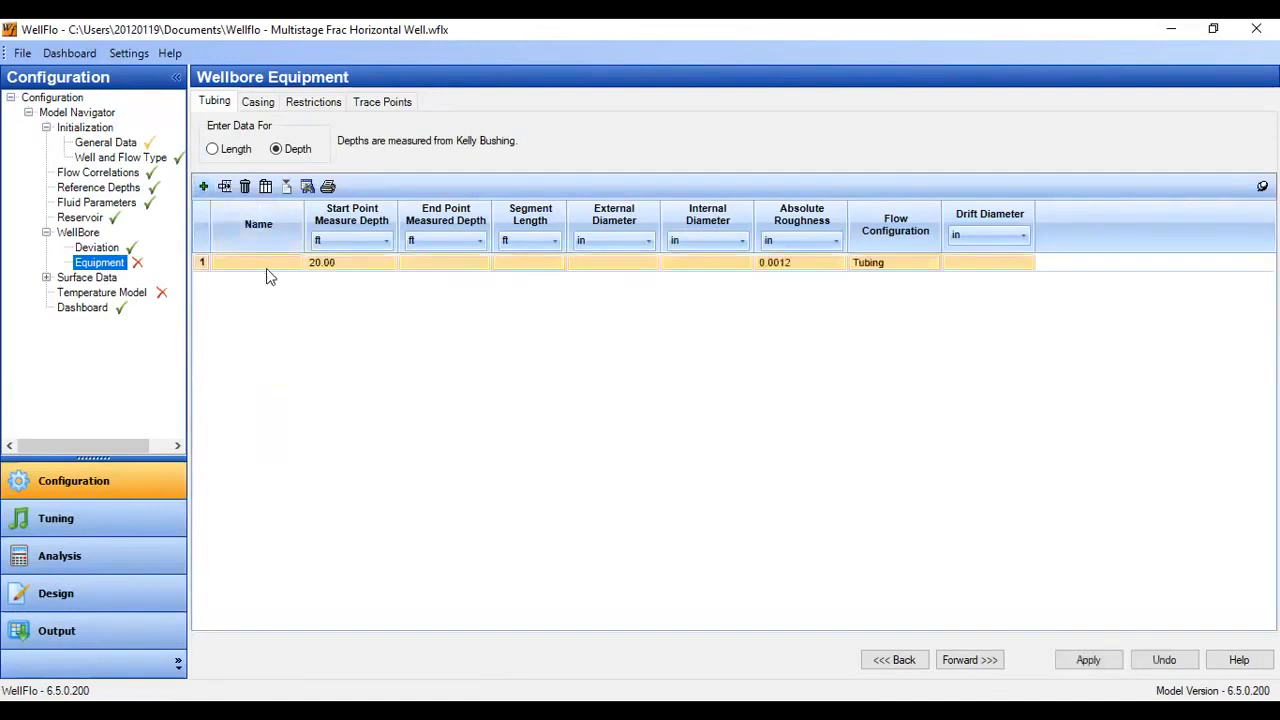
left_click(266, 266)
type("Tubing")
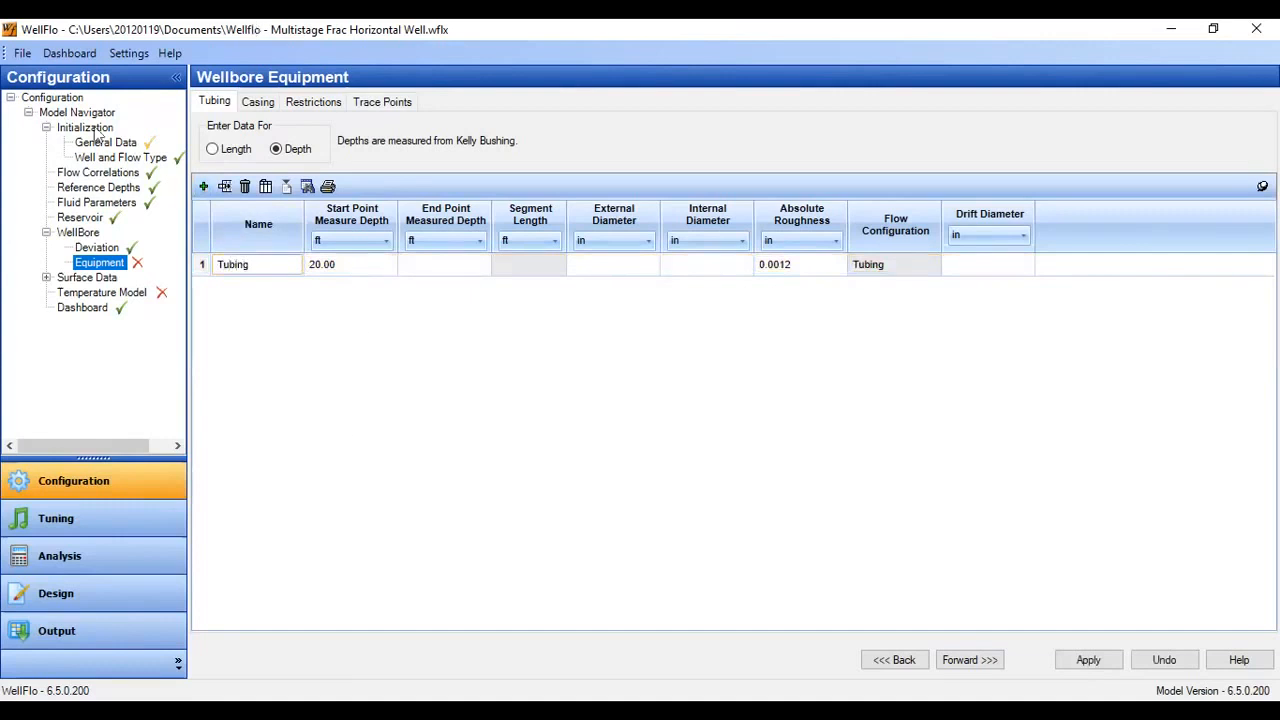
left_click(22, 53)
left_click(50, 140)
left_click(691, 433)
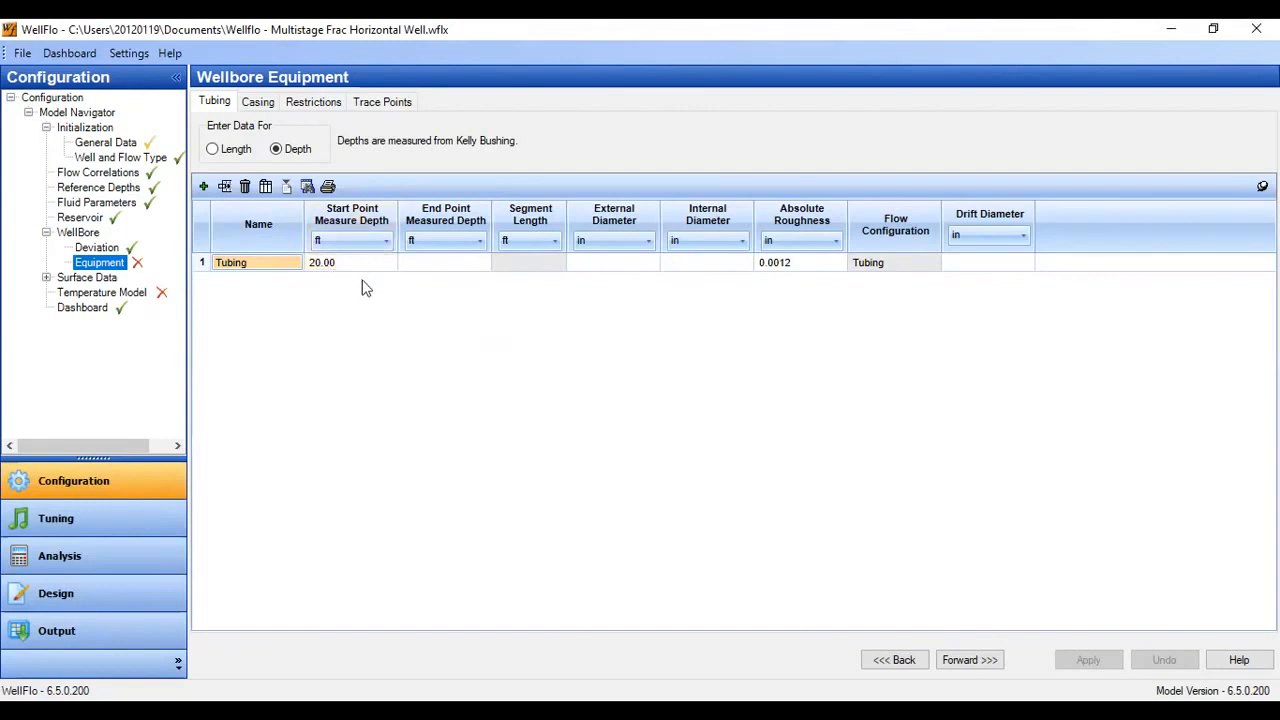
Check the Kelly Bushing to wellhead distance in the reference depths and return to the wellbore equipment
left_click(120, 190)
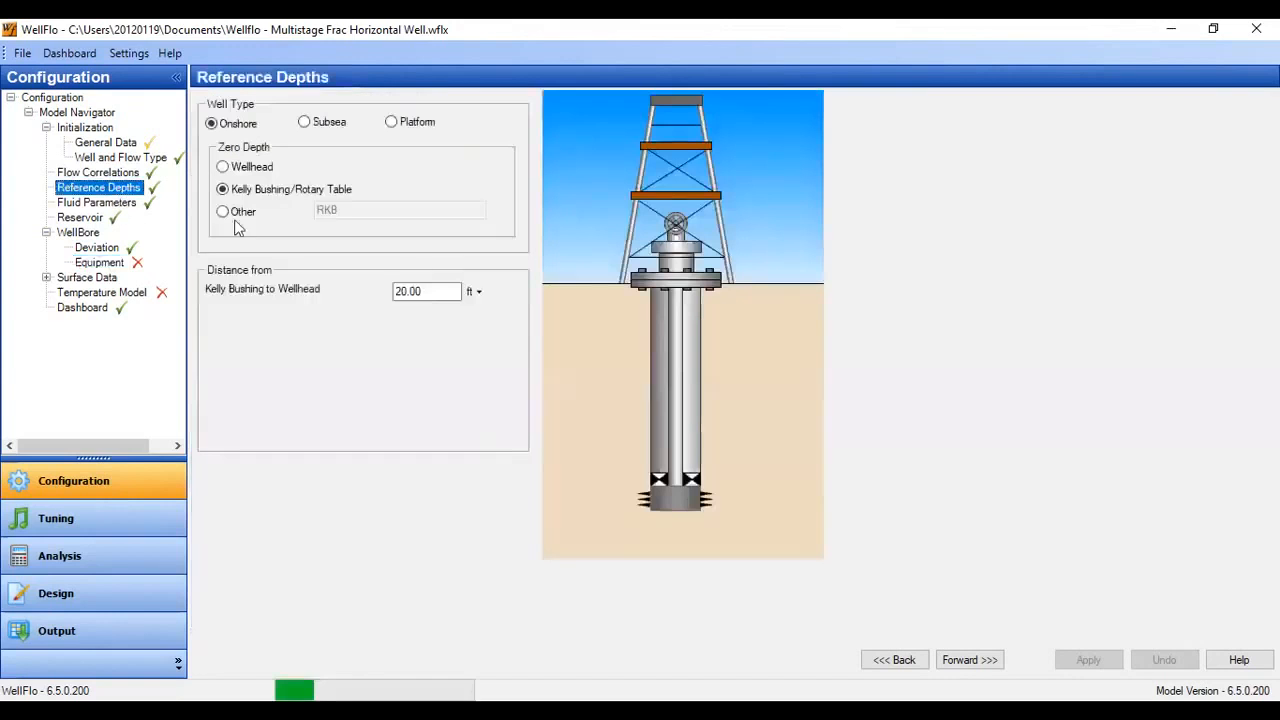
left_click(410, 290)
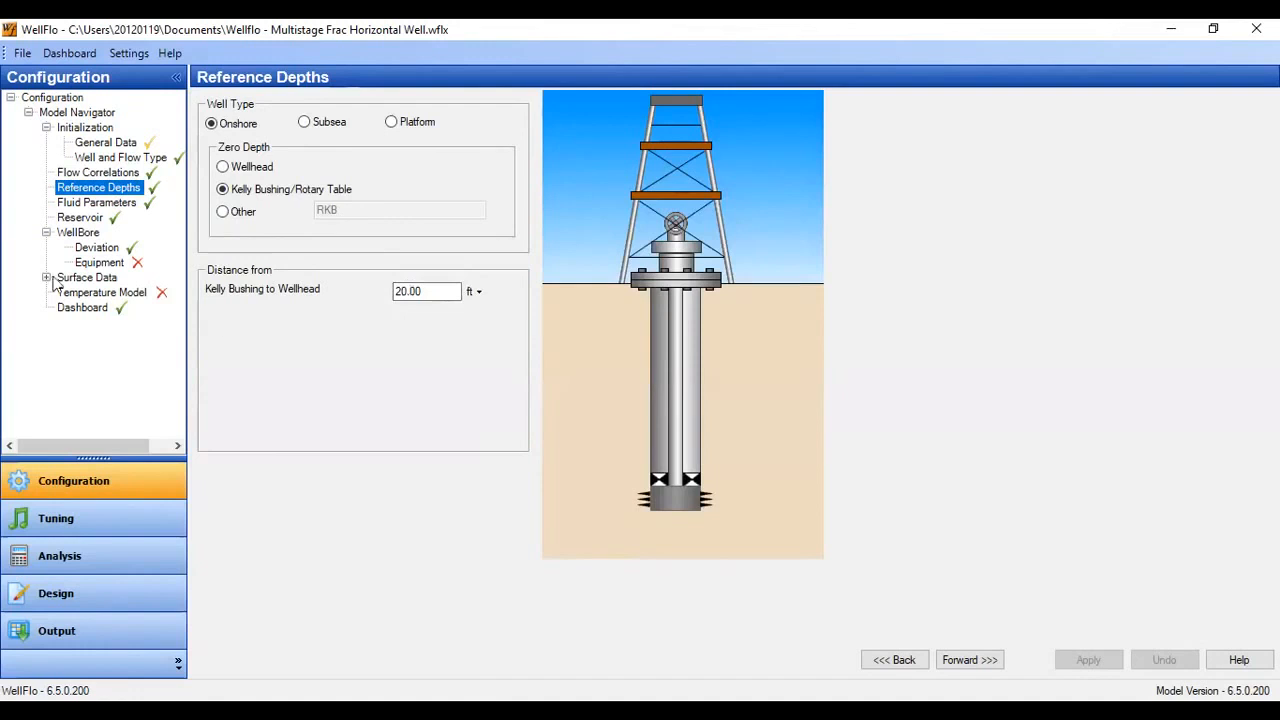
left_click(112, 263)
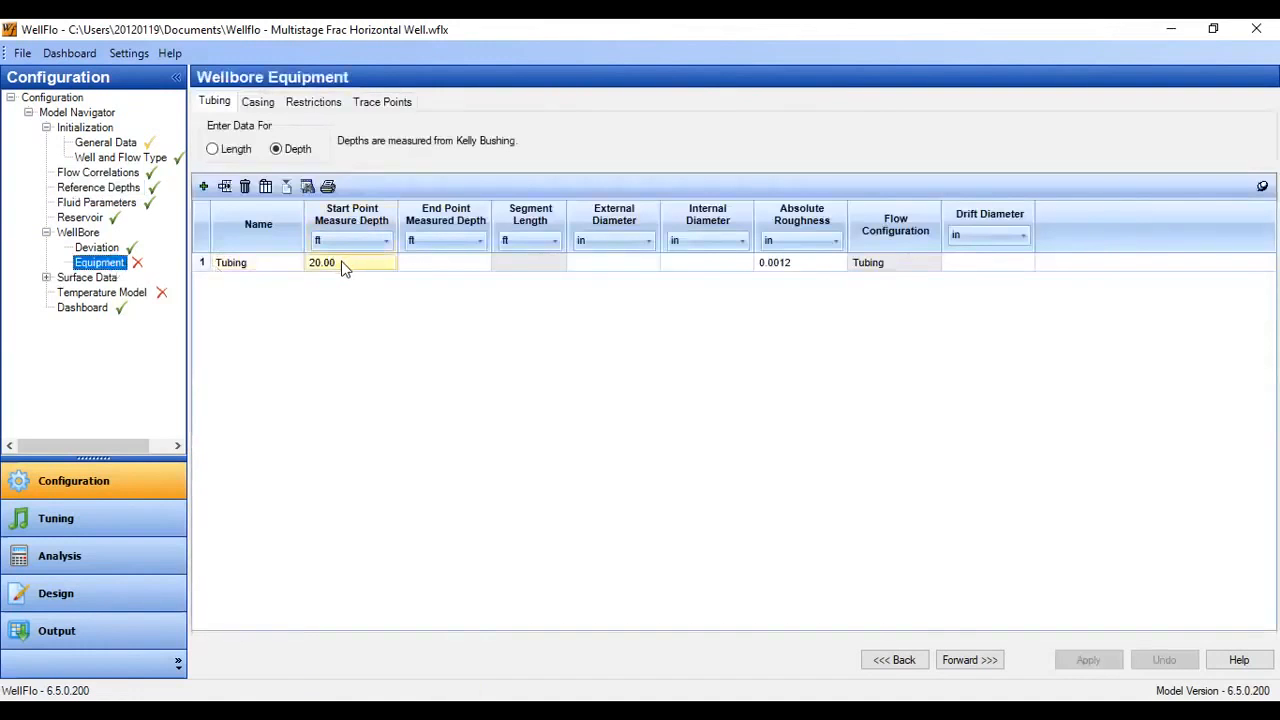
Set the tubing's end point measured depth to 7500 ft, external diameter to 3.5 in and internal diameter to 2.992 in
left_click(435, 262)
type("7500")
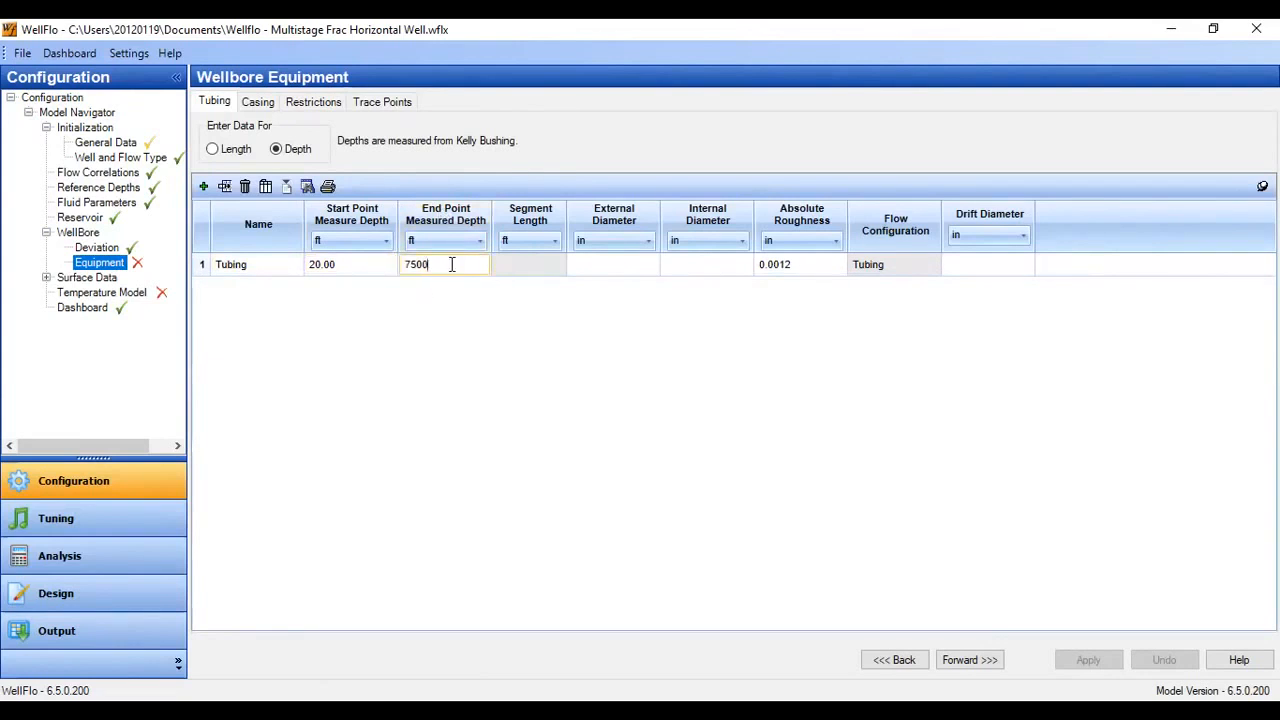
left_click(576, 266)
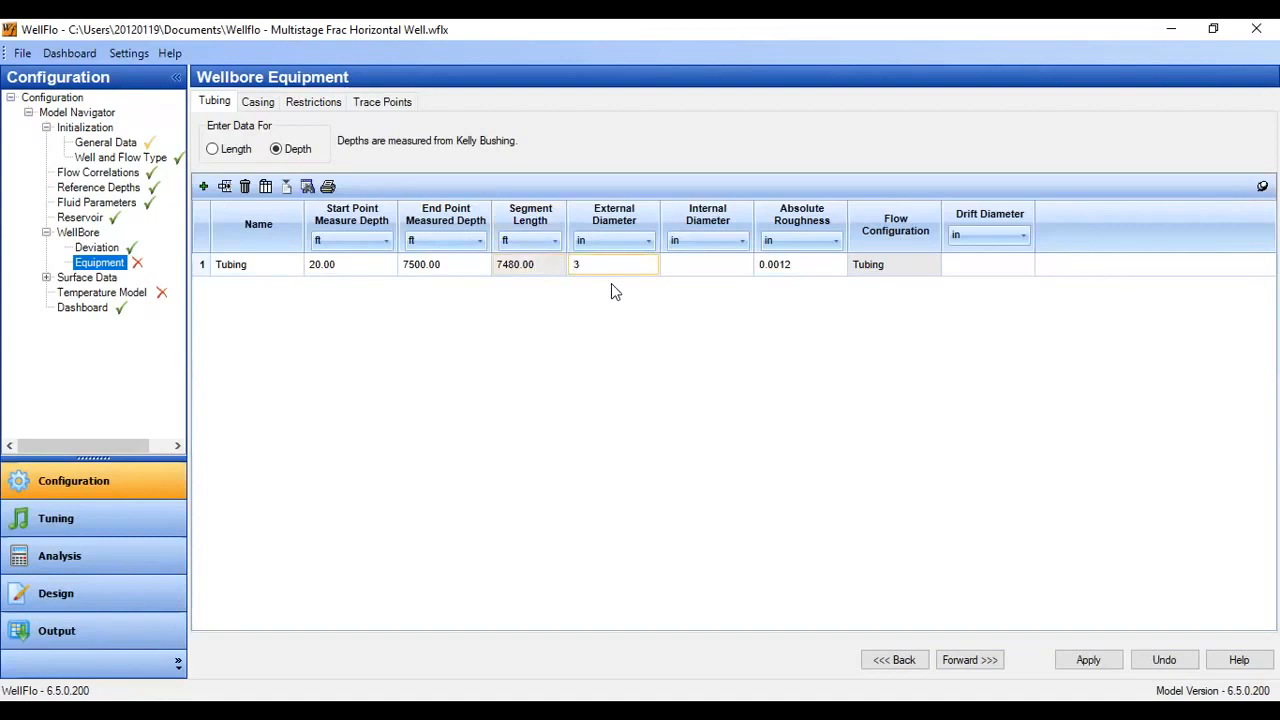
key("Tab")
type("2.992")
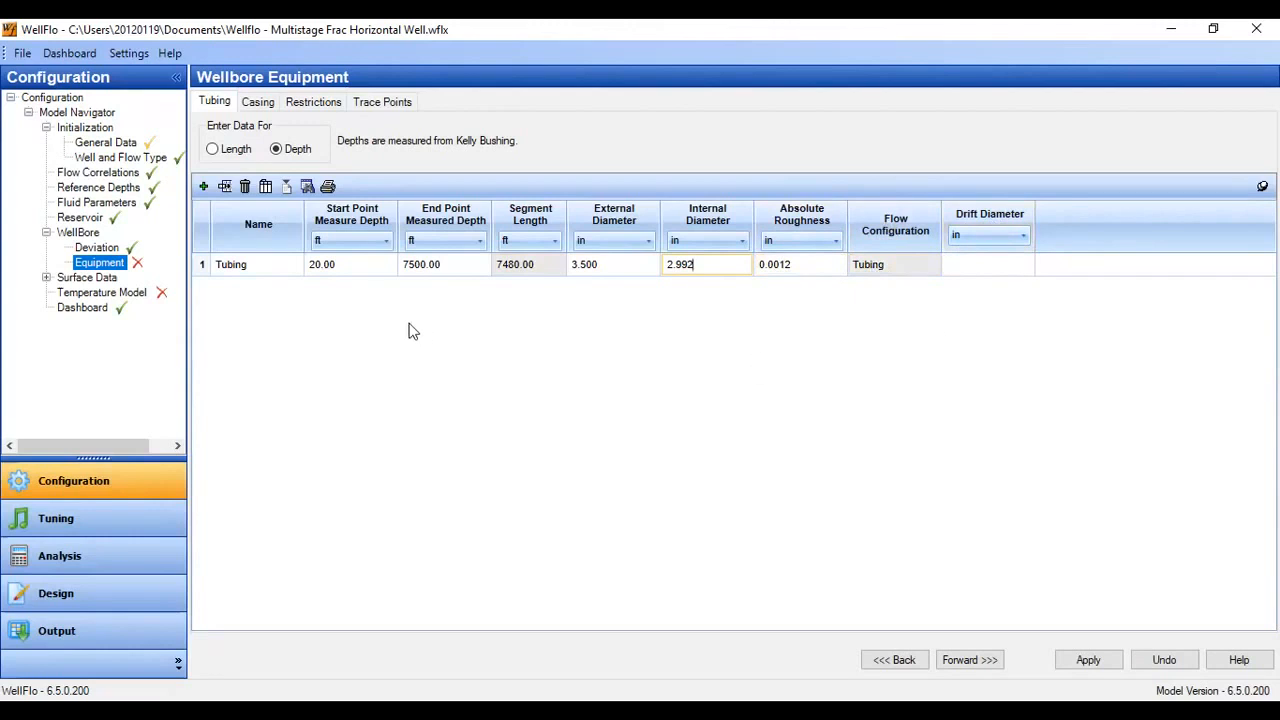
Apply the tubing data and add two casing sections to the wellbore equipment, named Casing 1 and Casing 2
left_click(1088, 660)
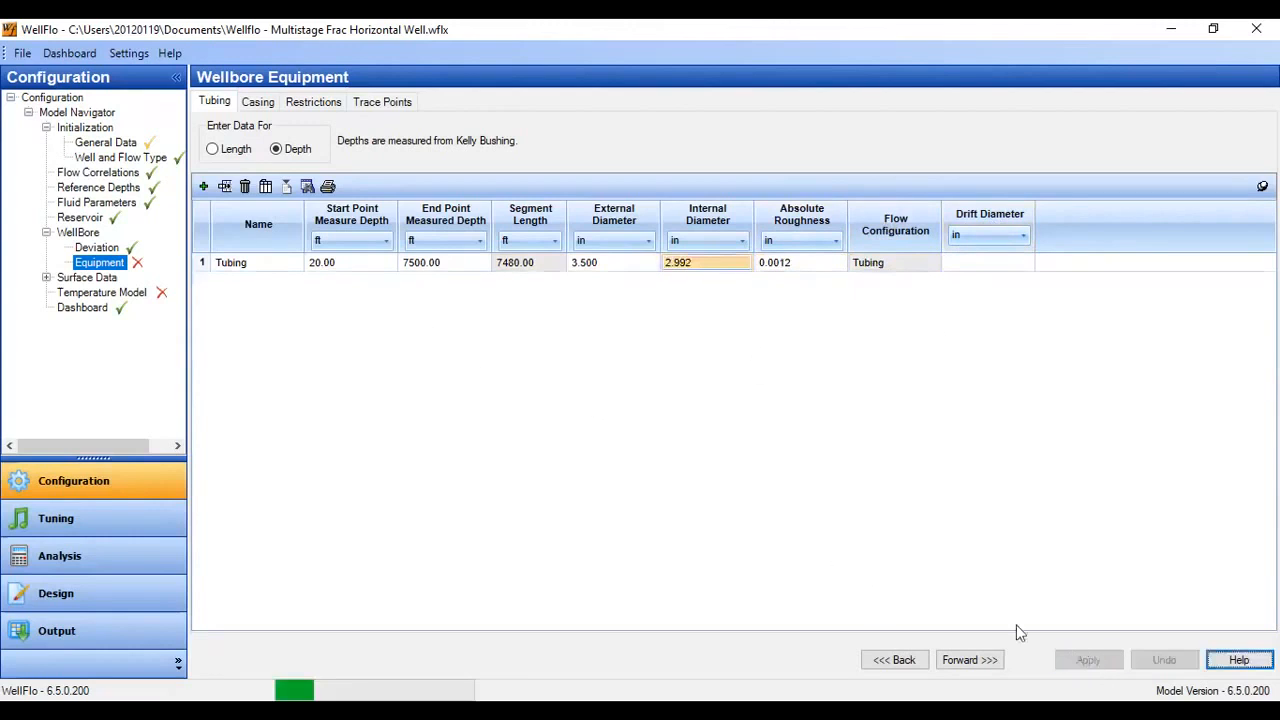
left_click(254, 104)
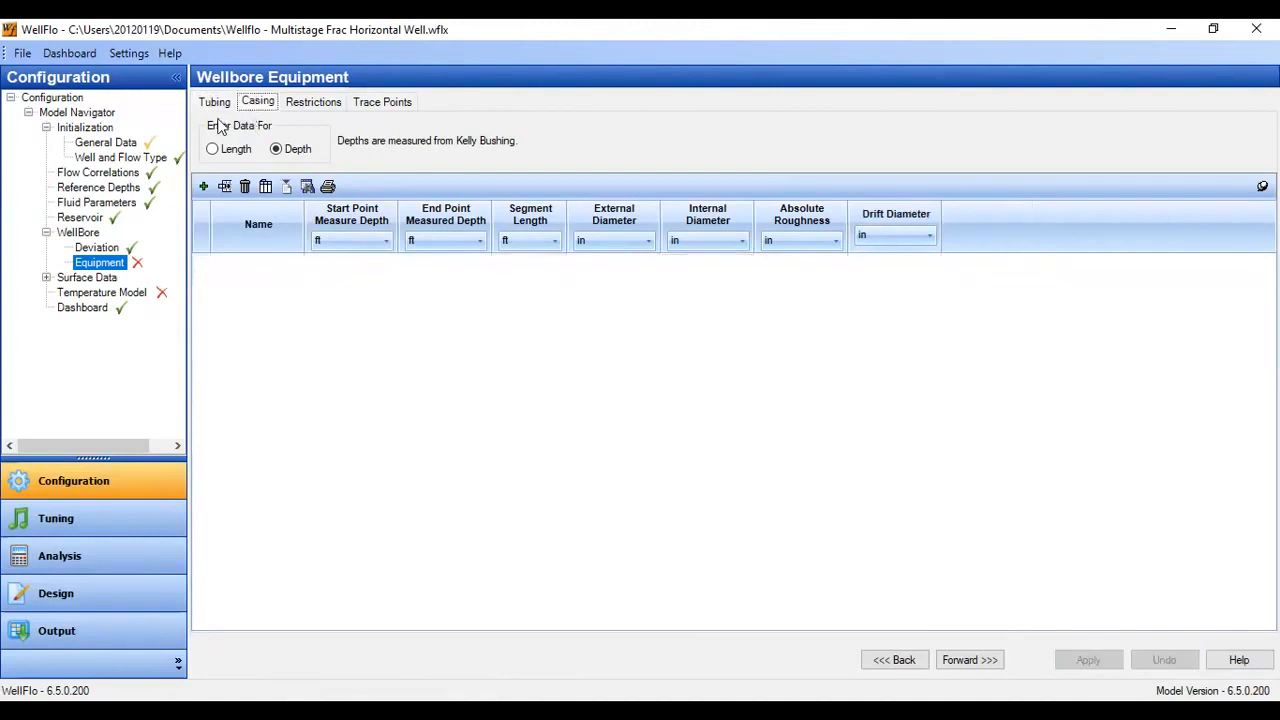
left_click(205, 187)
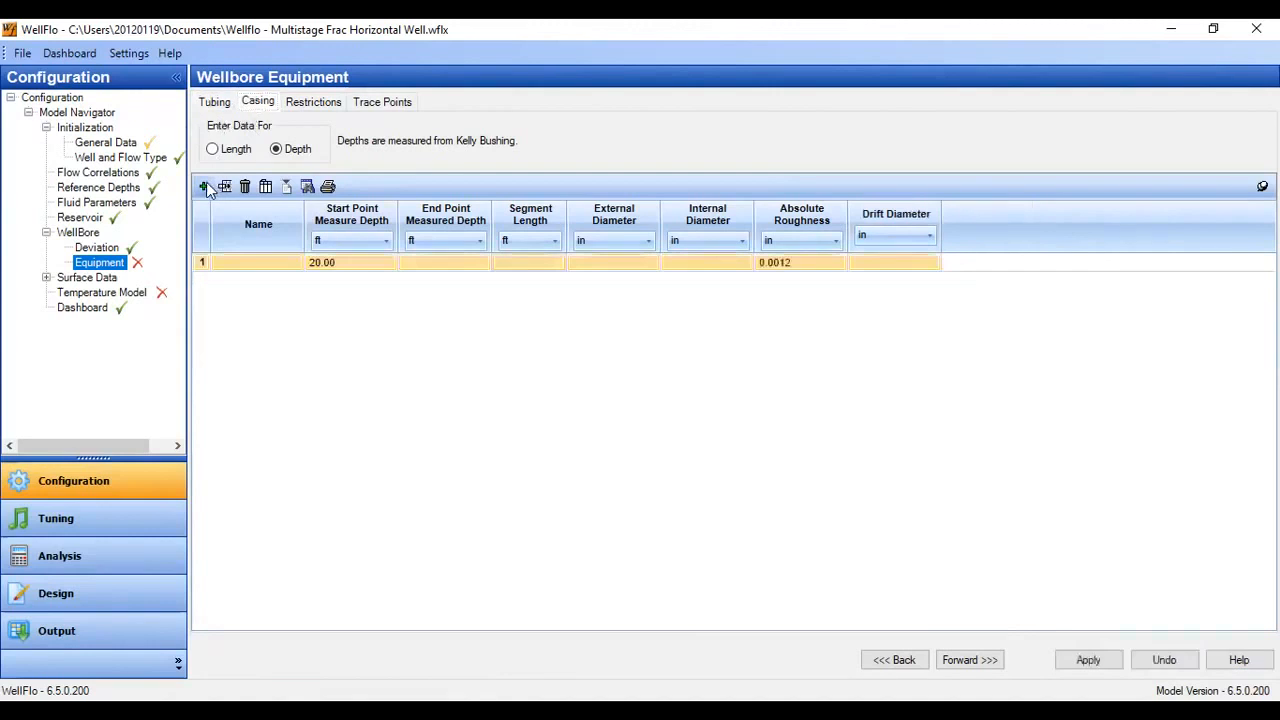
left_click(205, 187)
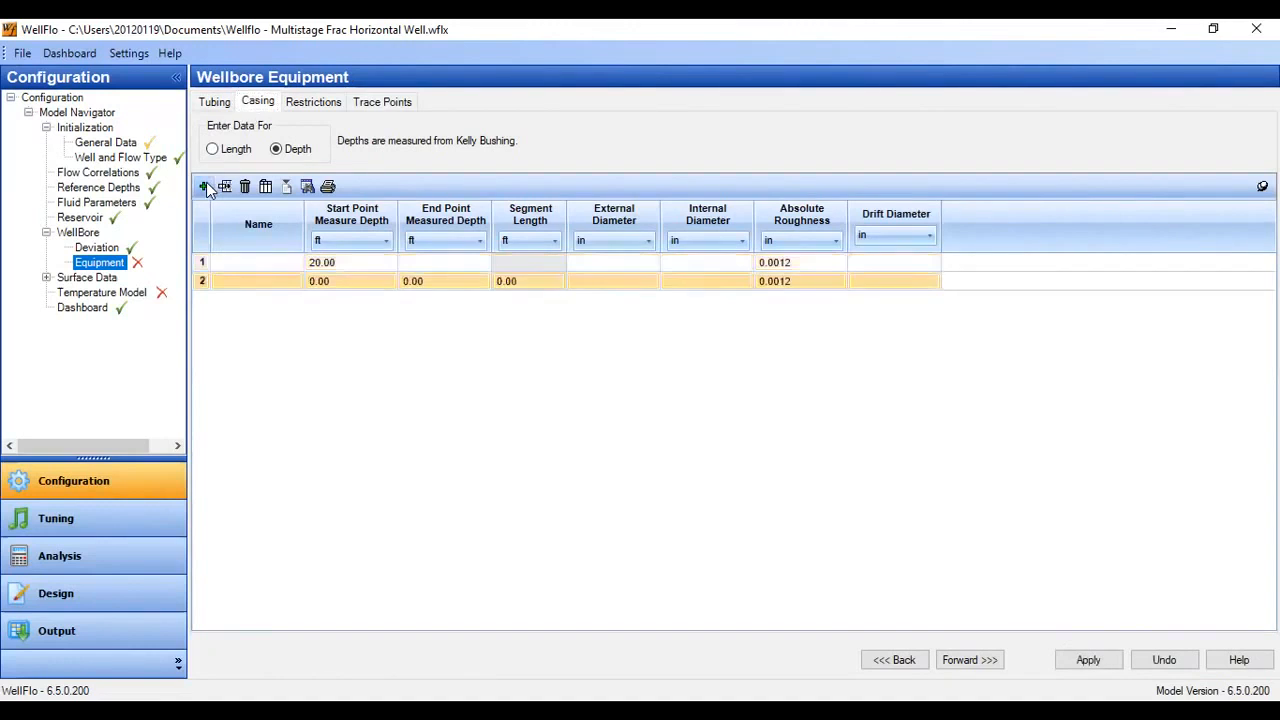
left_click(289, 262)
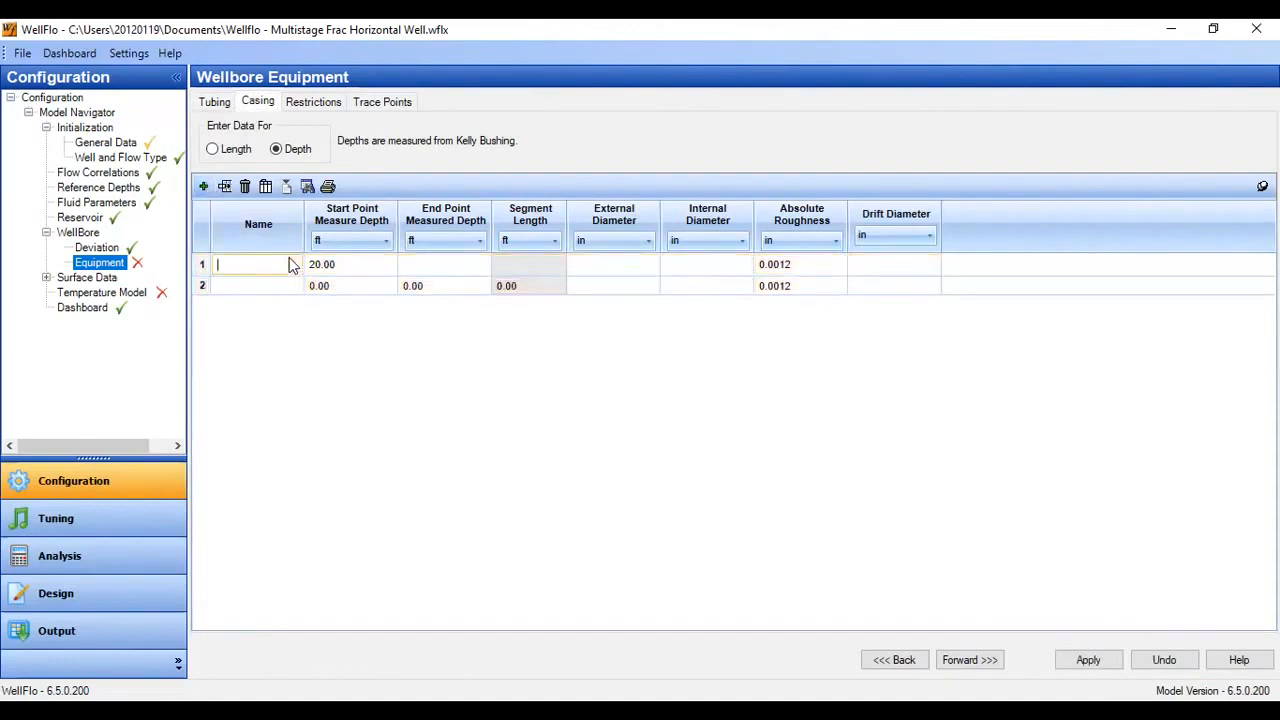
type("Casing 1")
left_click(226, 283)
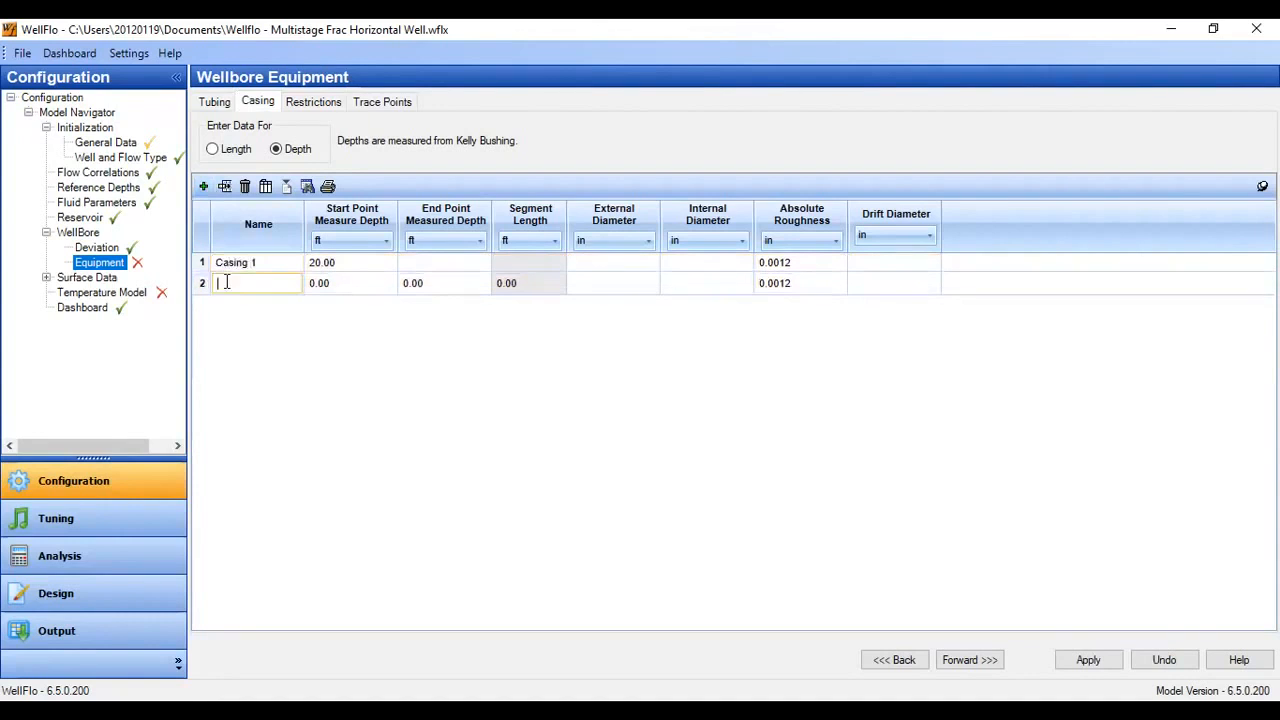
type("Casing 2")
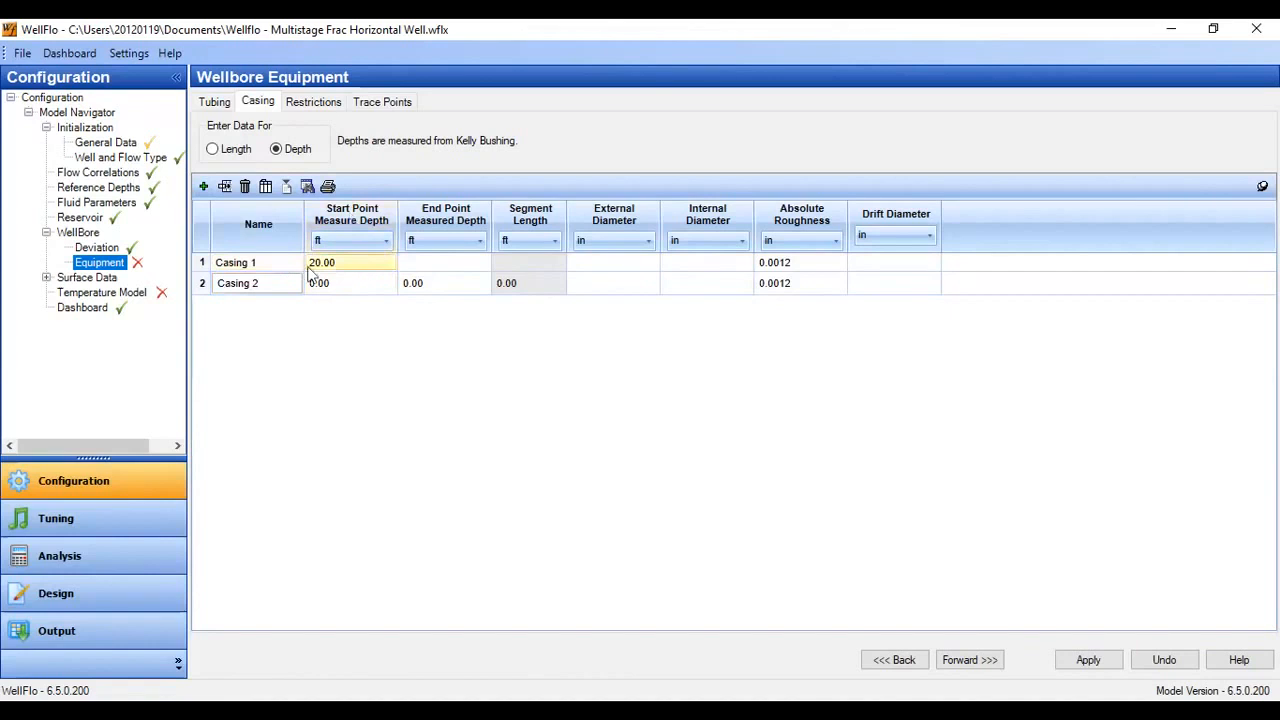
Set Casing 1's end point measured depth to 7500 ft and Casing 2's start and end points to 7500 ft and 12000 ft
left_click(464, 263)
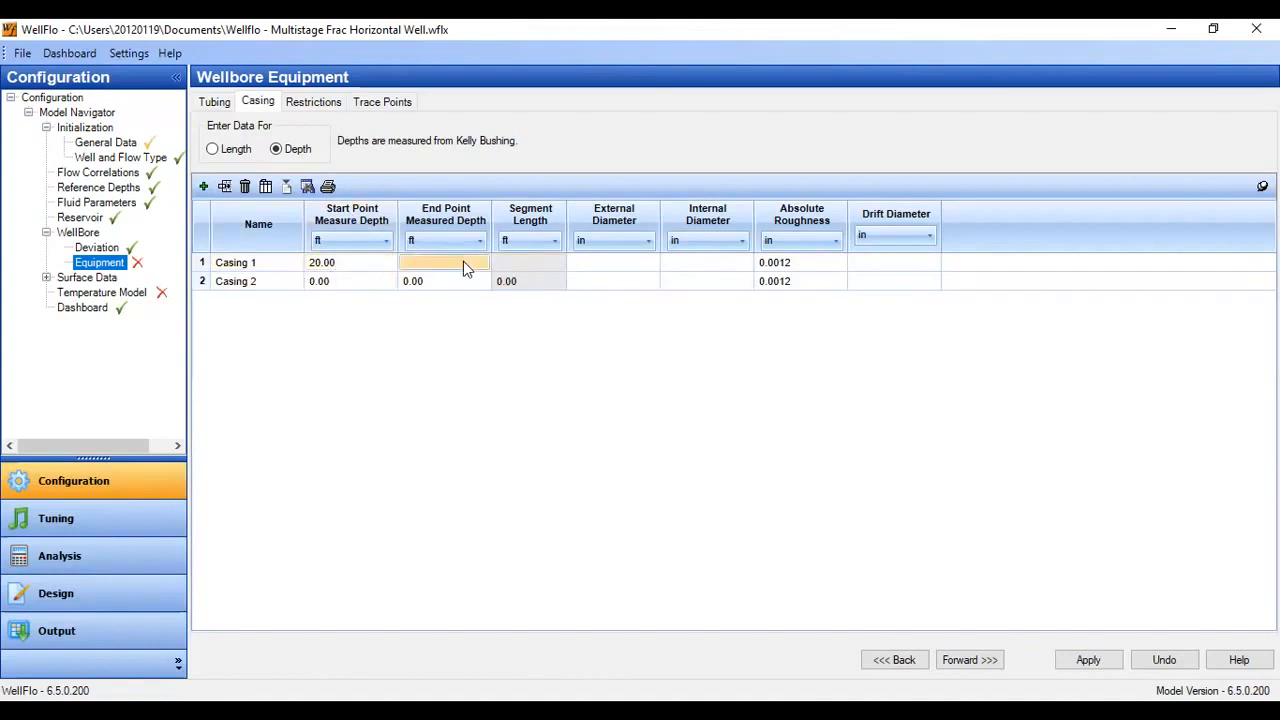
type("7500")
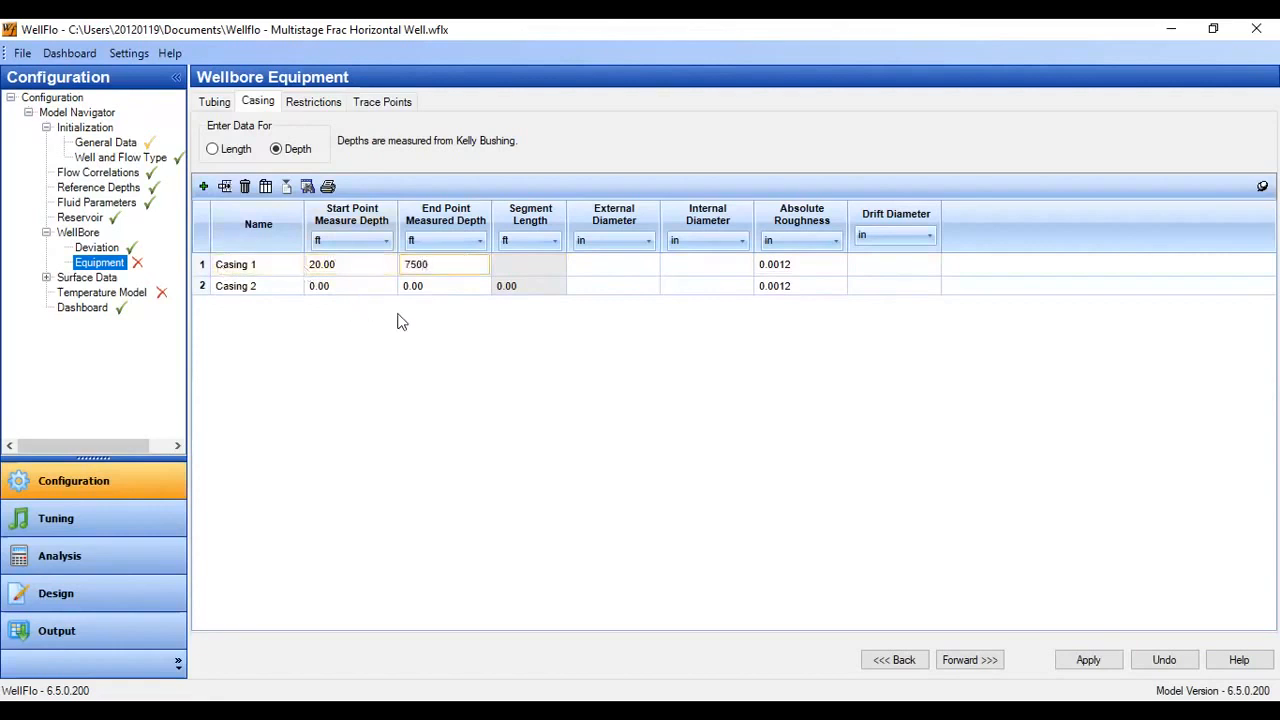
left_click(350, 284)
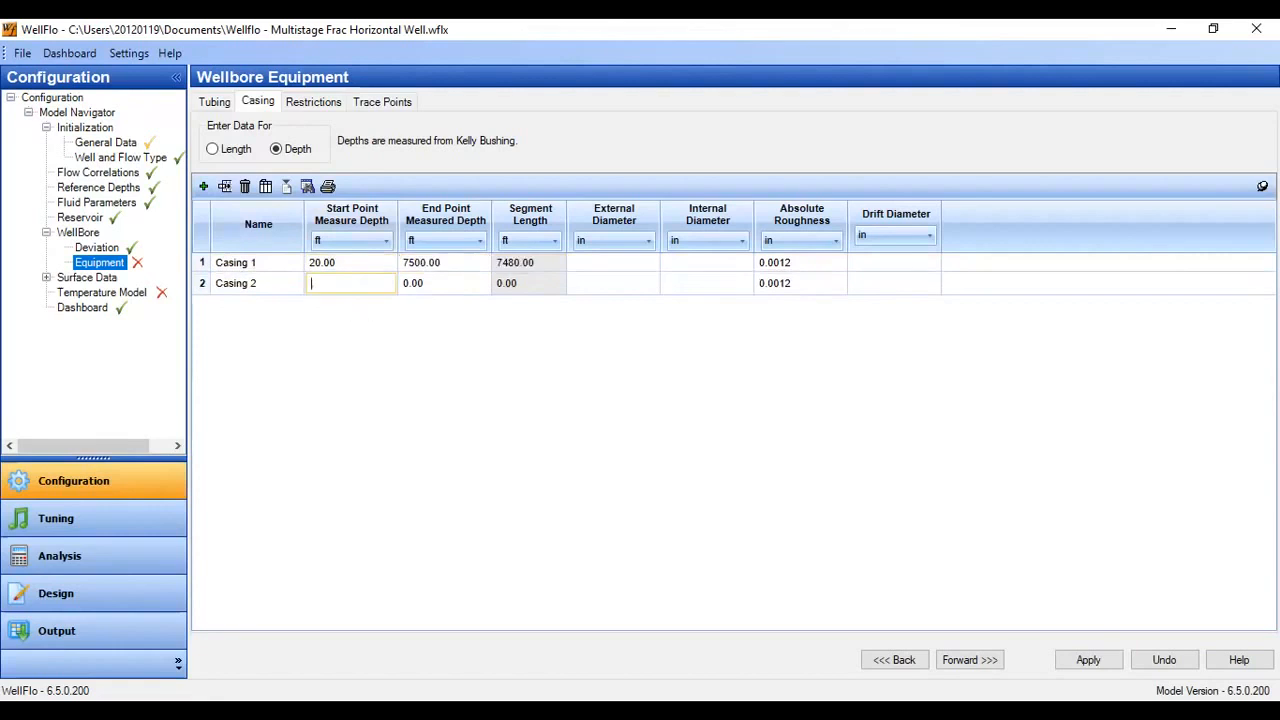
type("7500")
left_click(432, 283)
type("12000")
Set both casing sections to 7 in external diameter and 6.184 in internal diameter, and apply the casing data
left_click(580, 283)
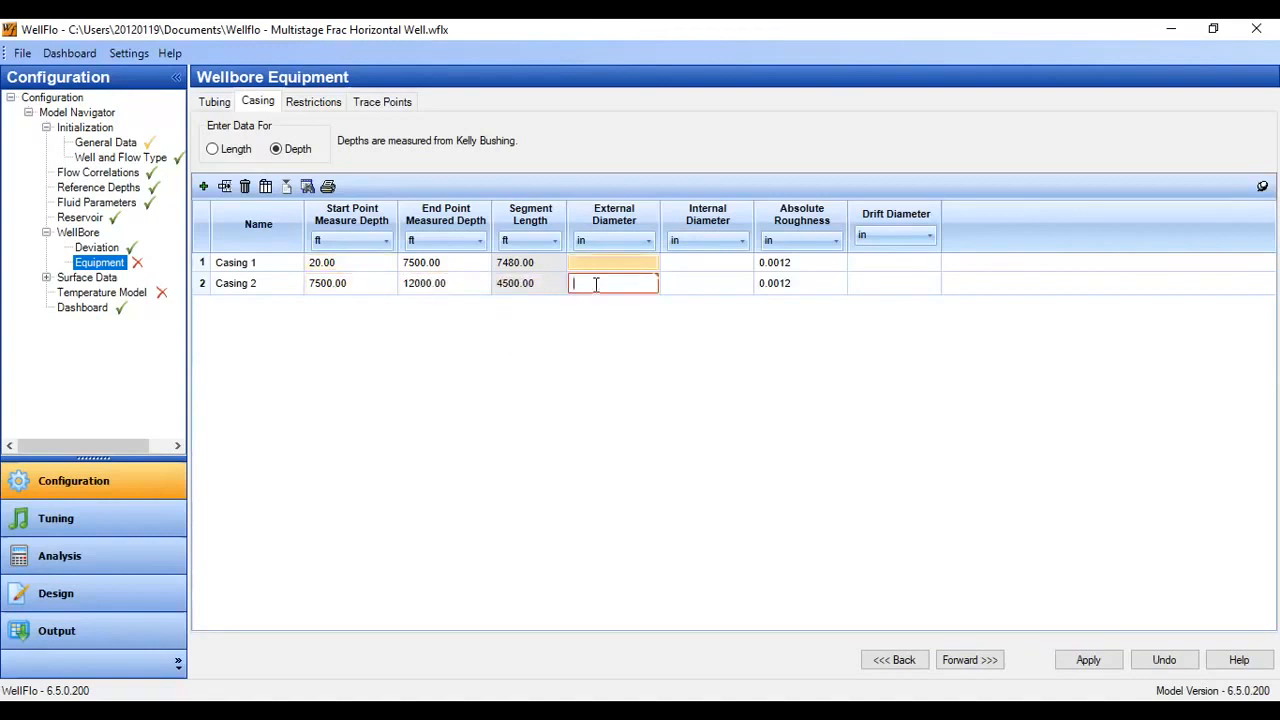
type("7")
left_click(699, 285)
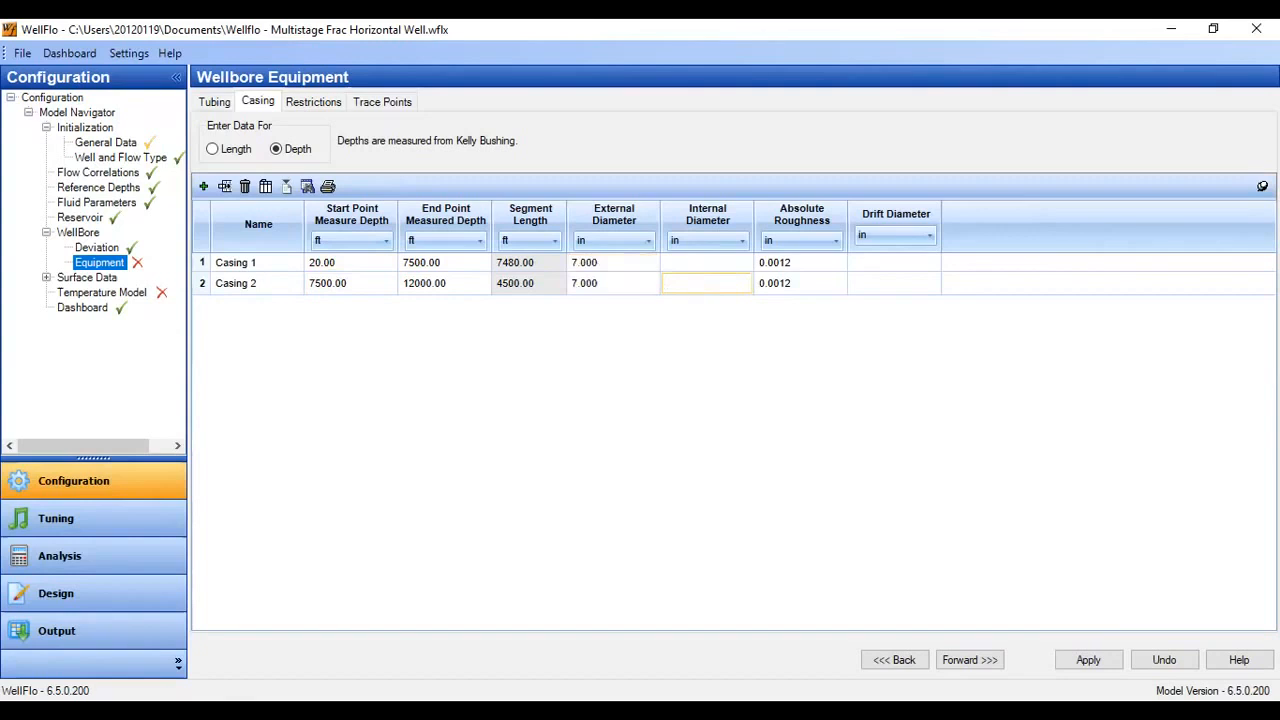
type("6.184")
left_click(711, 263)
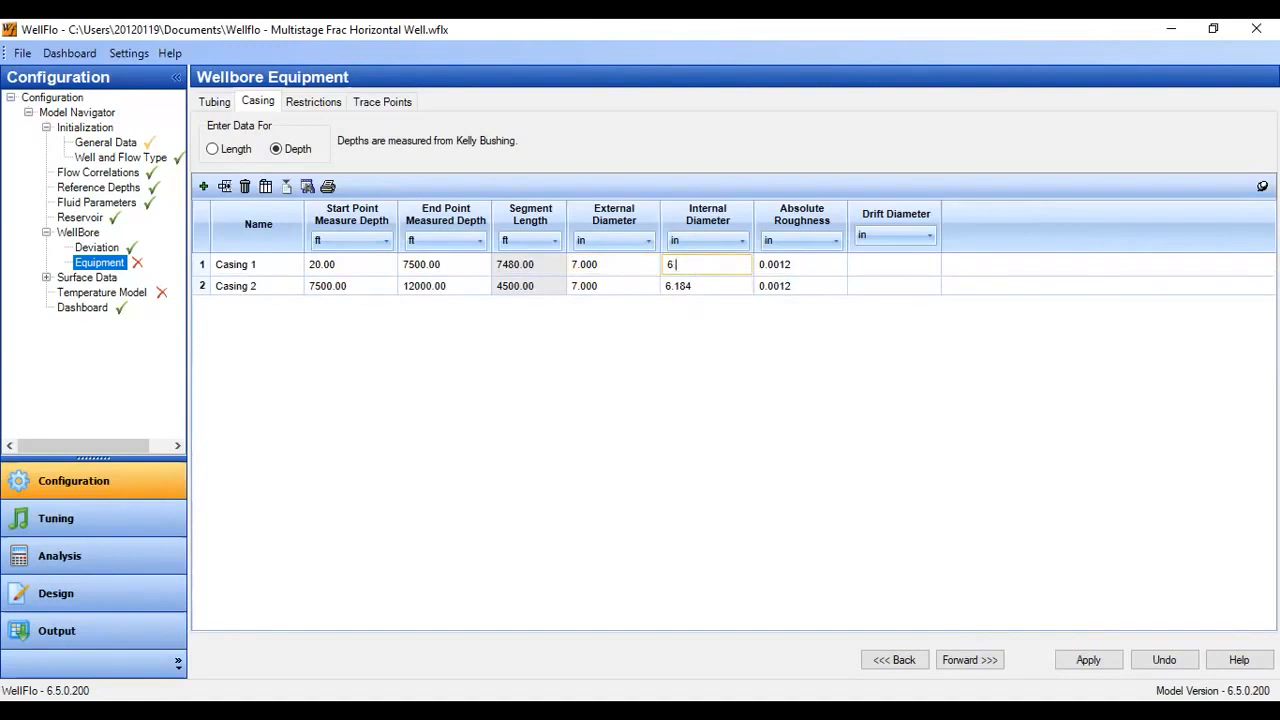
type("6.18")
left_click(1088, 660)
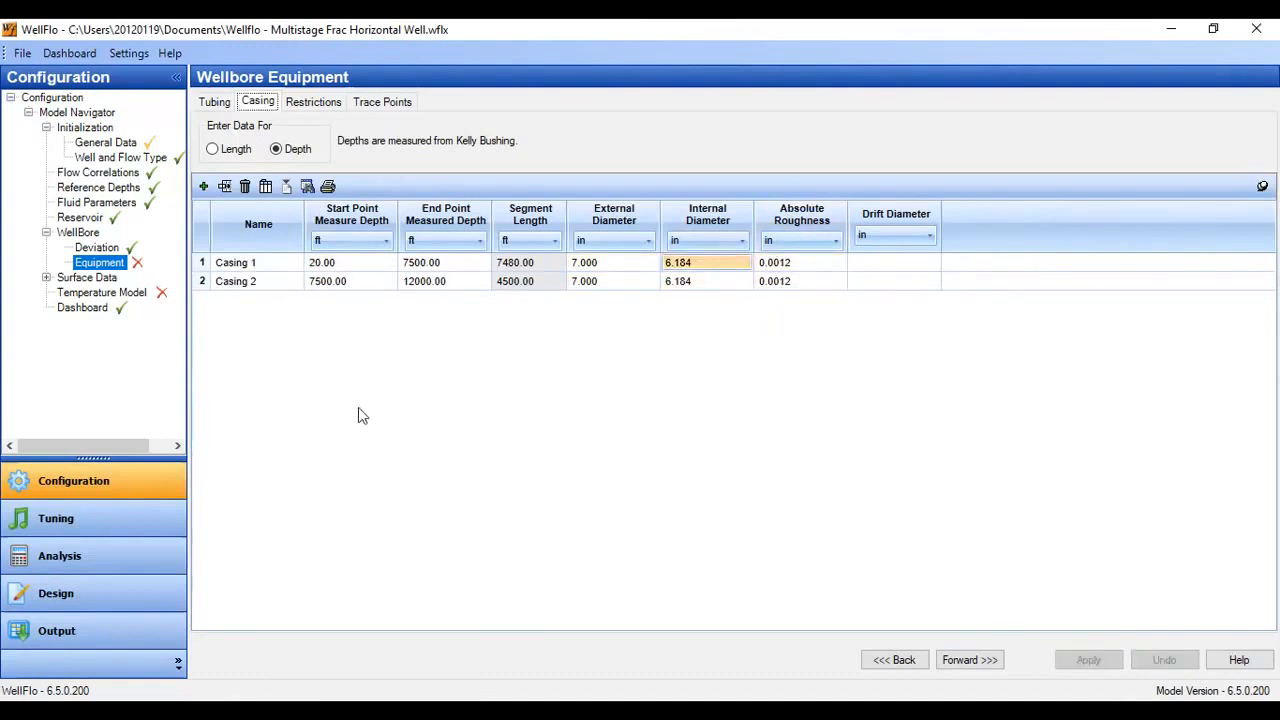
Set a manual wellbore temperature model at 20/80, 1000/95, 2000/105, 3000/115, 4000/125 and 12000/188 ft/°F, and apply it
left_click(103, 292)
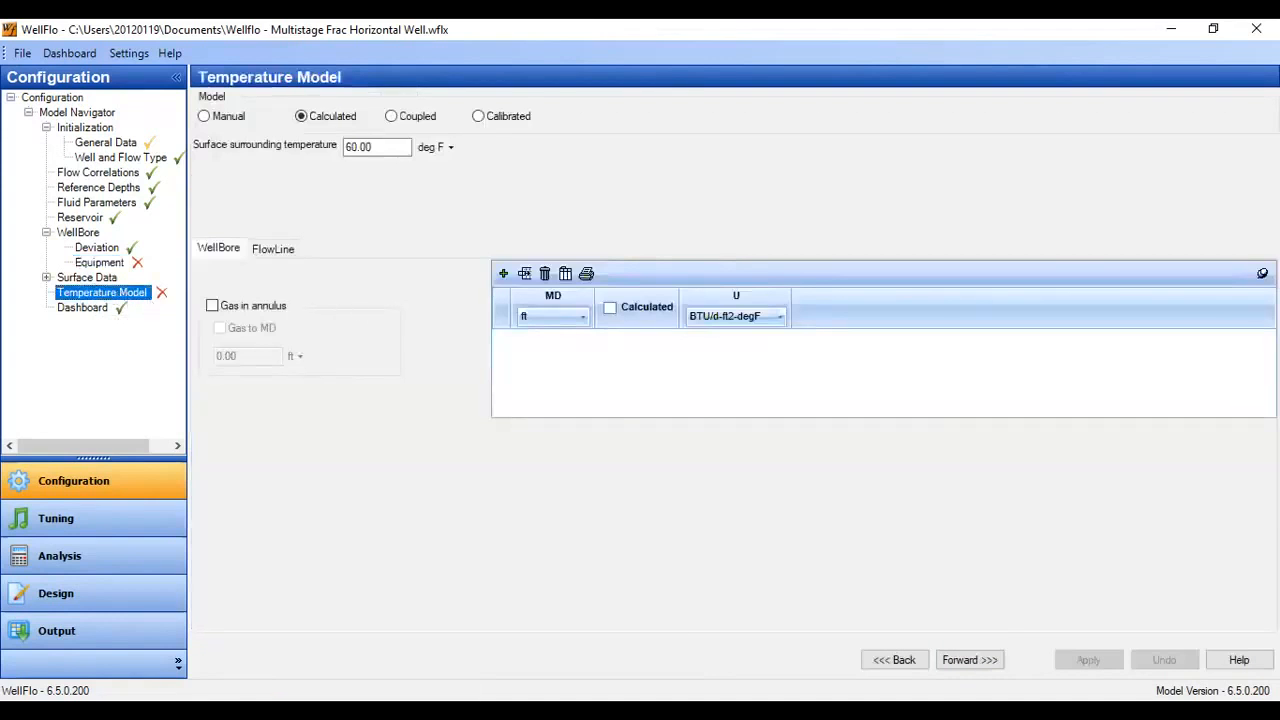
left_click(225, 122)
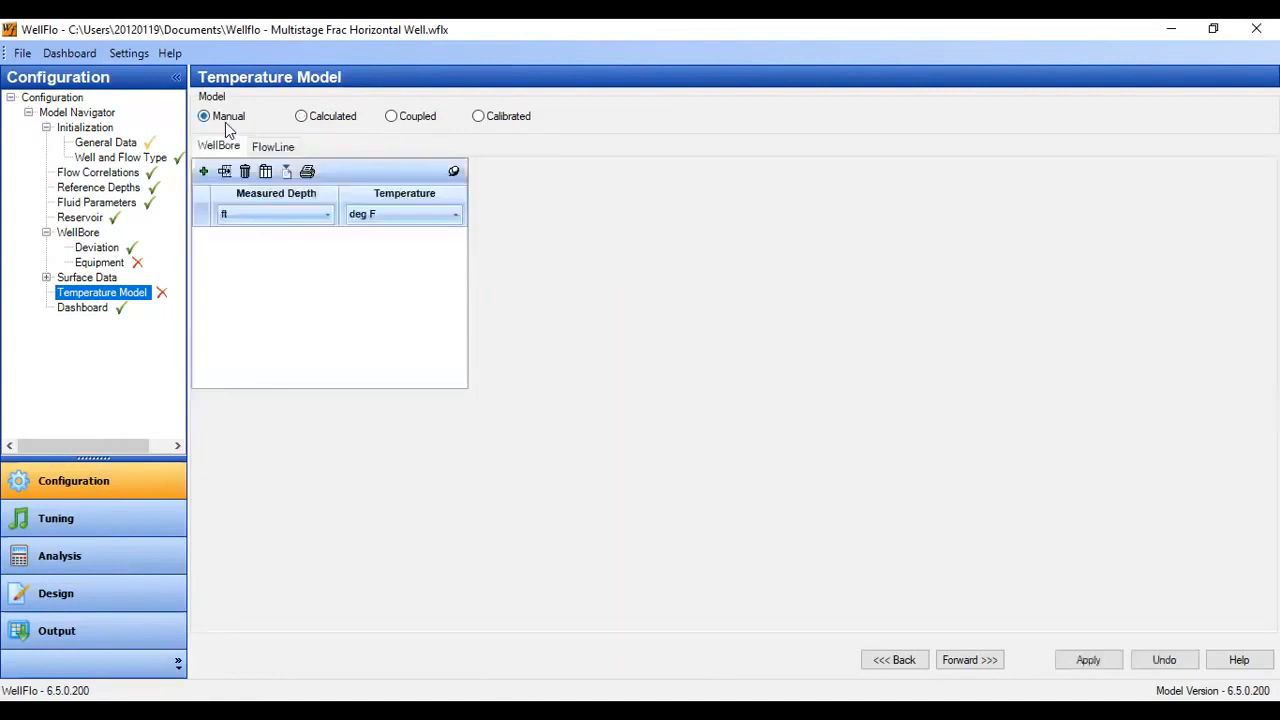
left_click(204, 171)
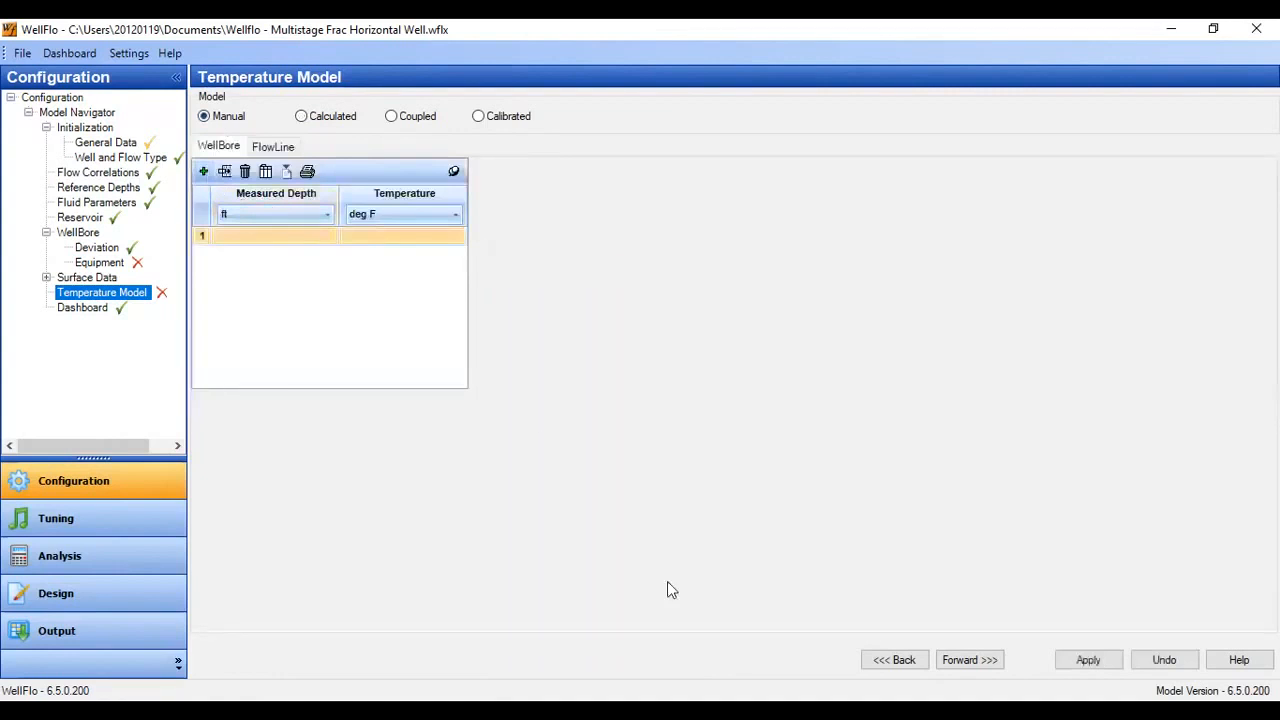
key("alt+Tab")
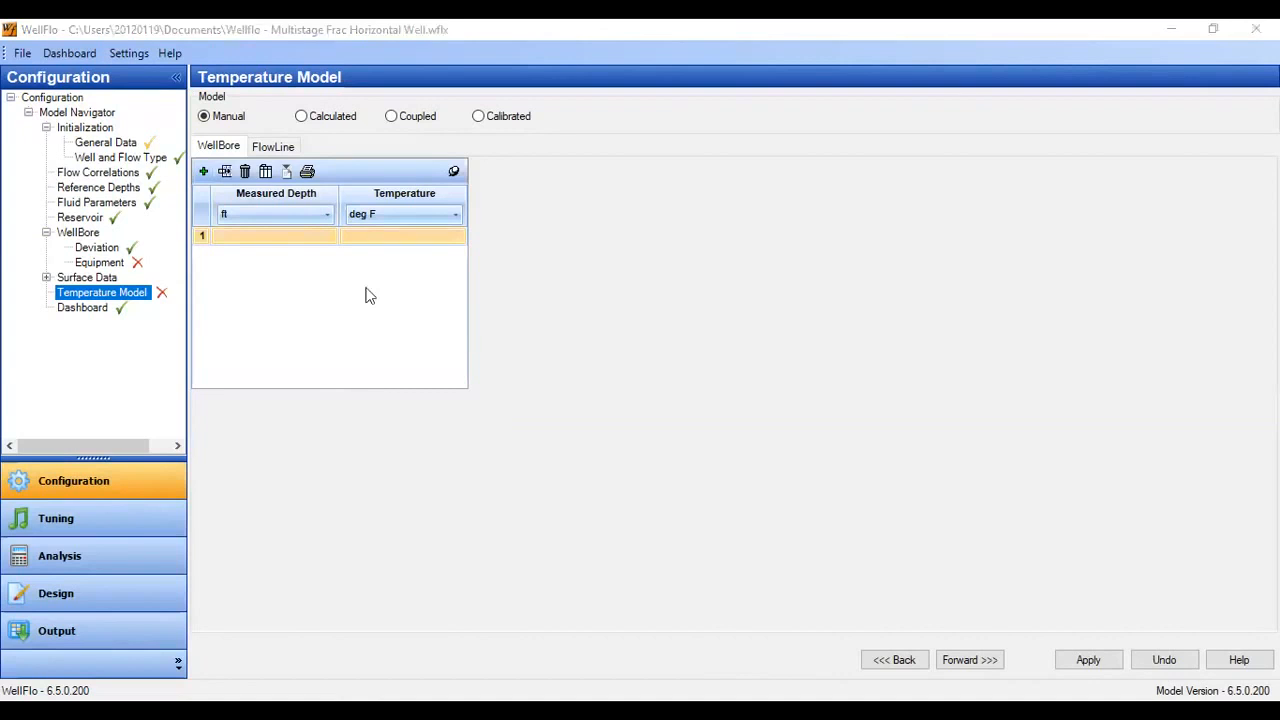
left_click(279, 240)
type("20.00\t80.00 1000.00\t95.00 2000.00\t105.00 3000.00\t115.00 4000.00\t125.00 12000.00\t188.00")
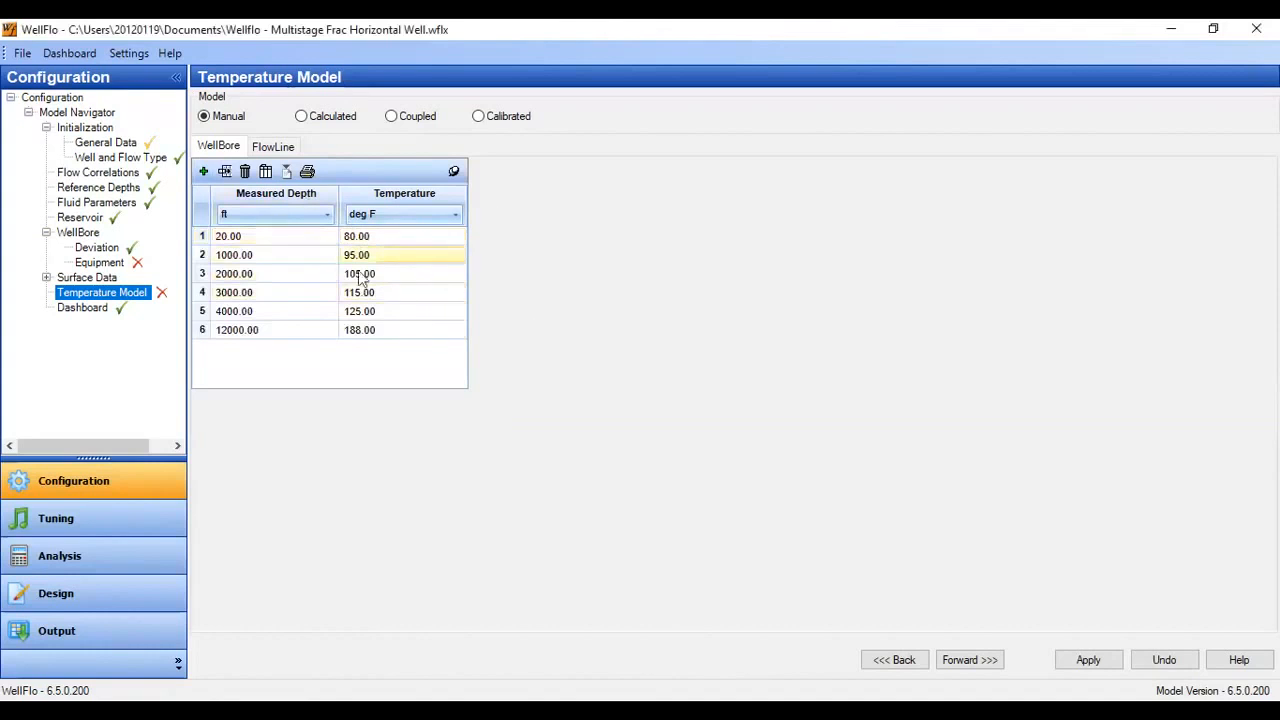
left_click(1103, 665)
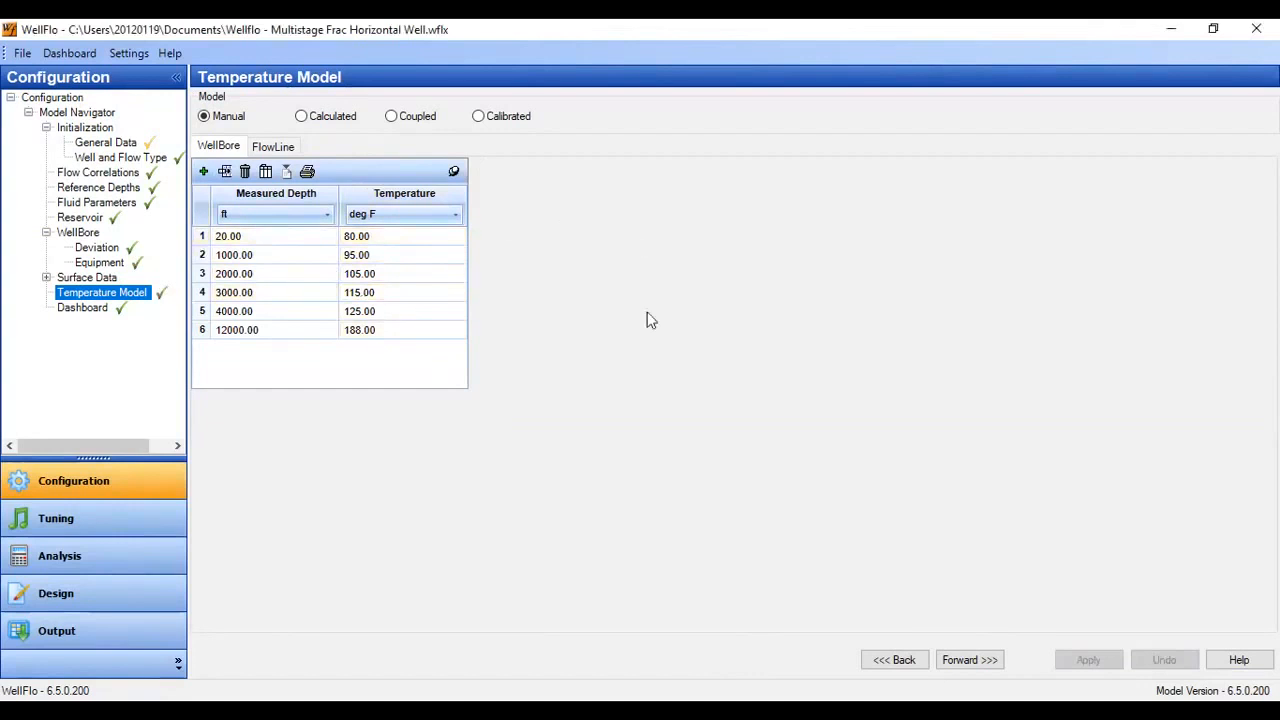
Add the note "Horizontal well with multistage fracturing" to the general data and go to the well and flow type settings
left_click(107, 143)
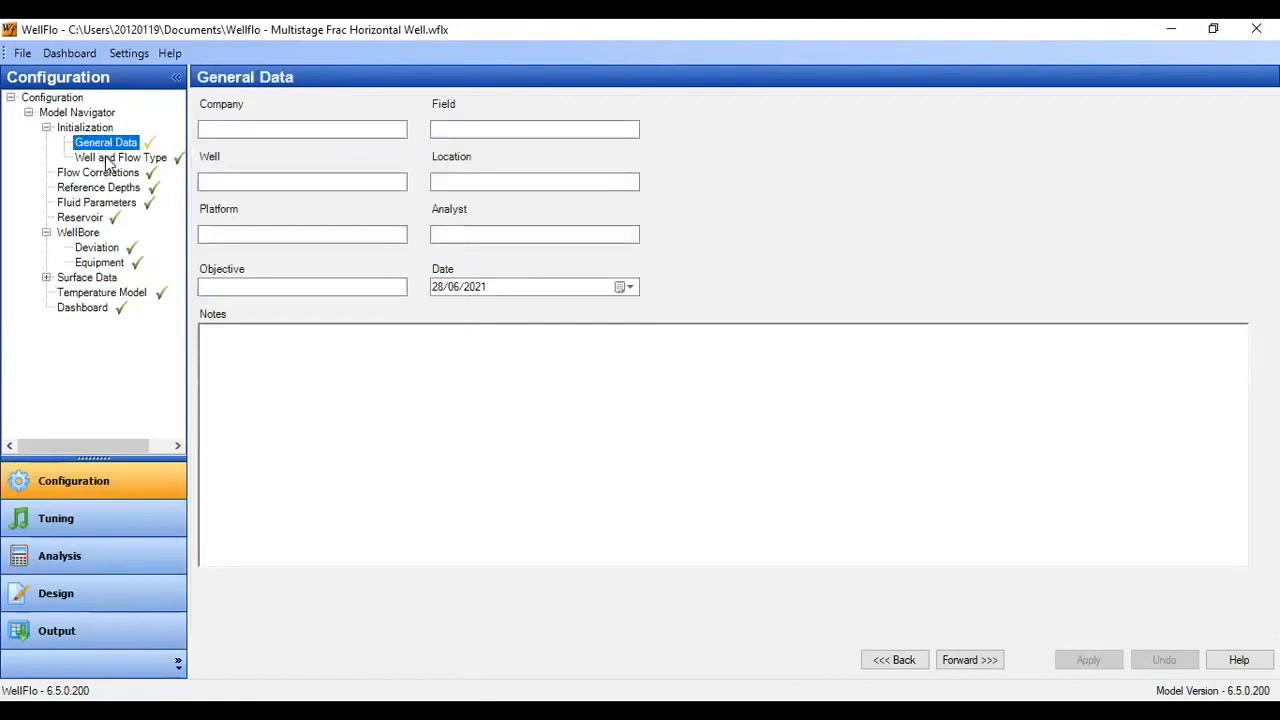
left_click(255, 346)
type("H")
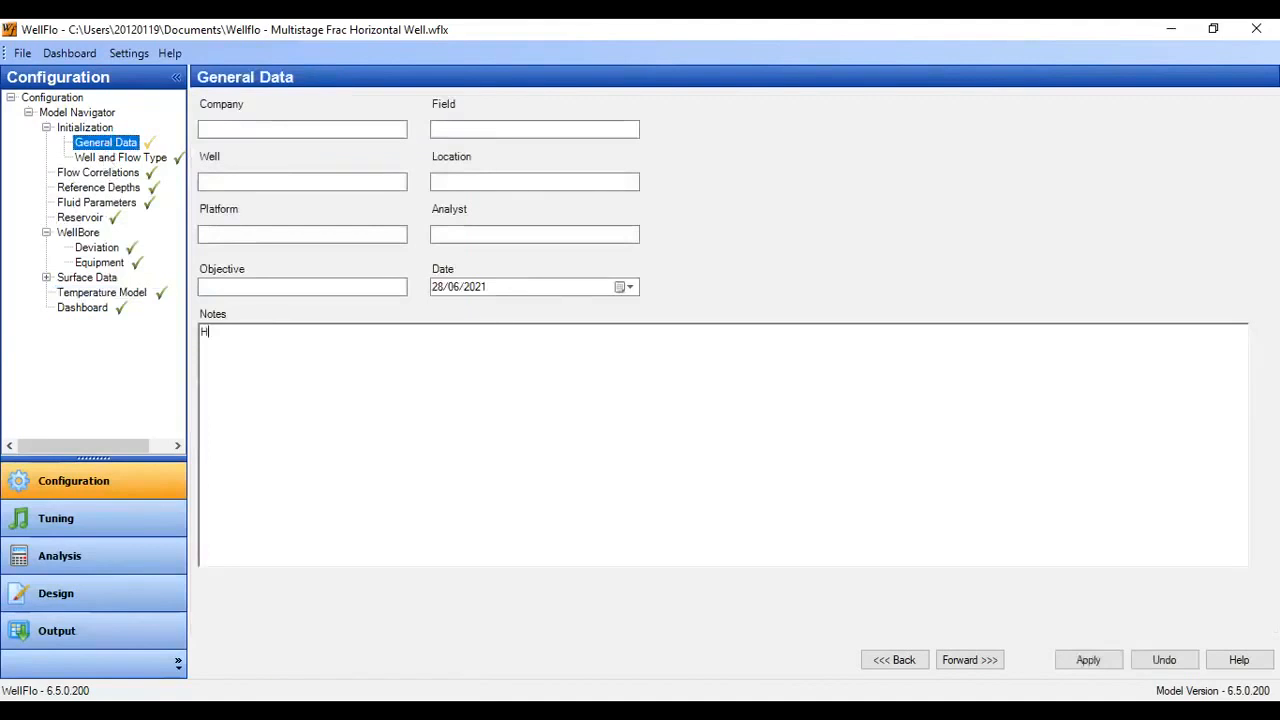
type("orizontal well with multistage fracturing")
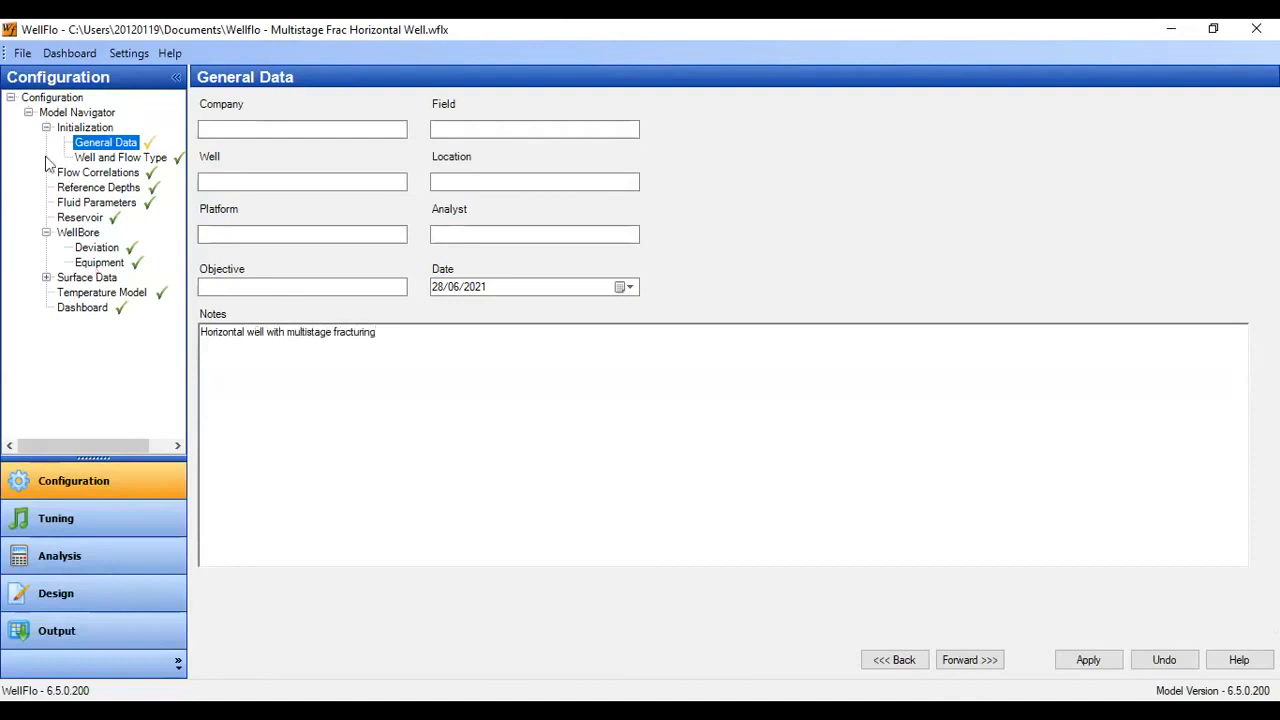
left_click(141, 158)
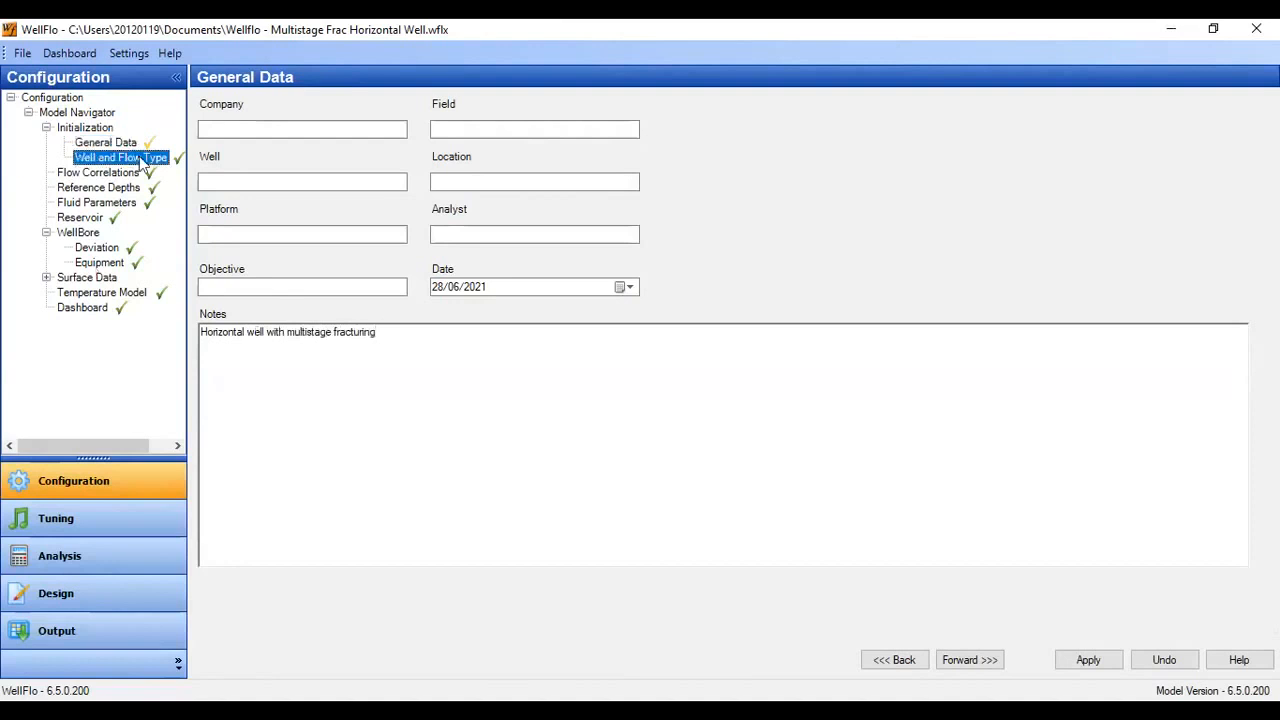
left_click(557, 373)
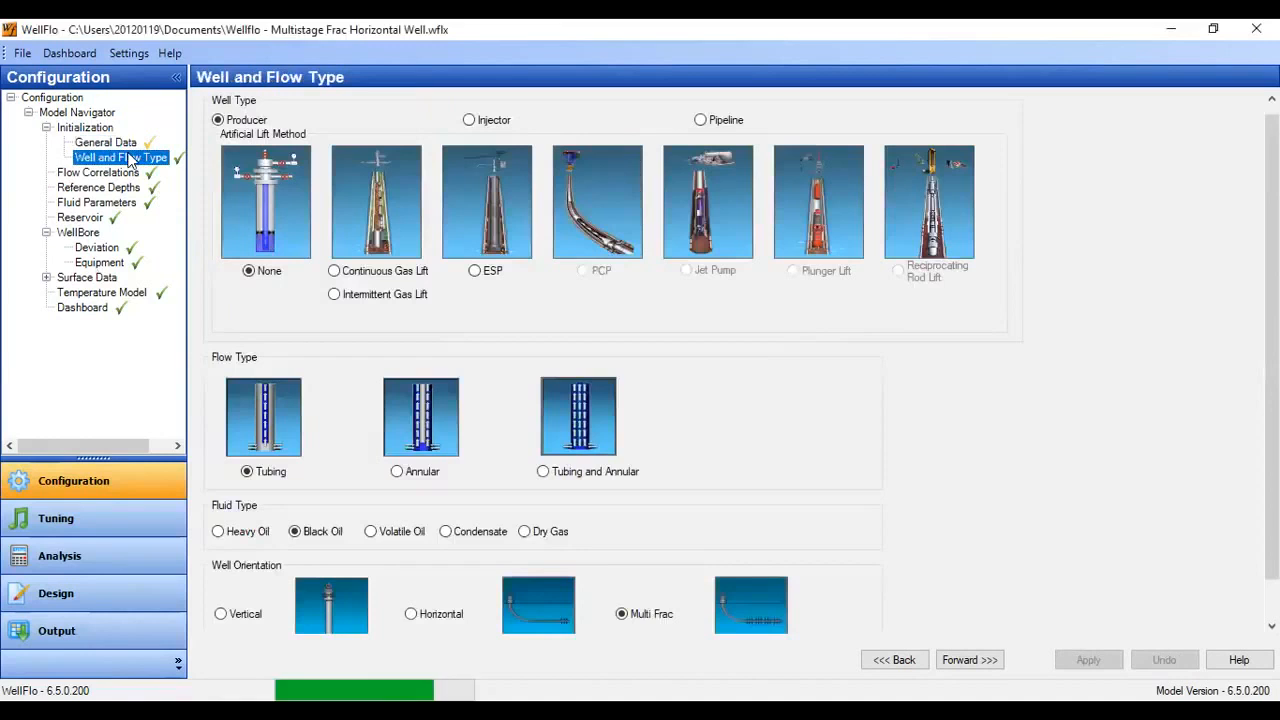
Review the well and flow type, flow correlations and reference depths
scroll(290, 468, "down", 1)
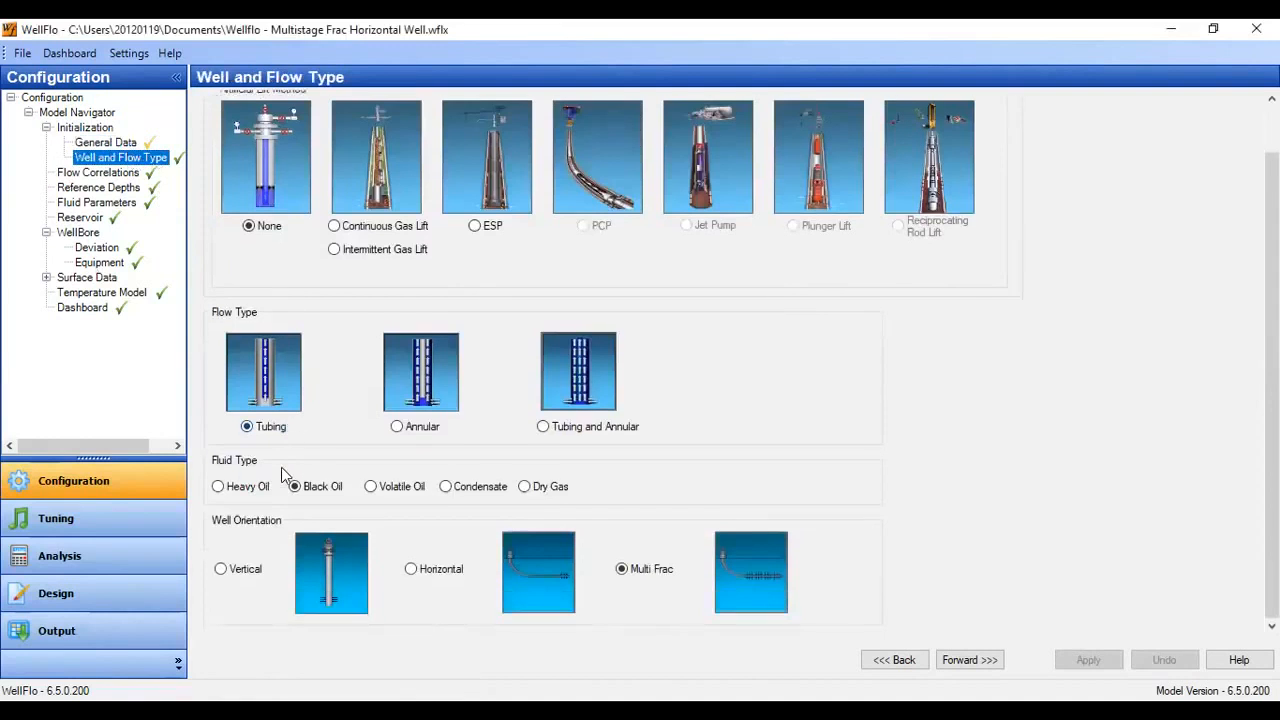
left_click(97, 172)
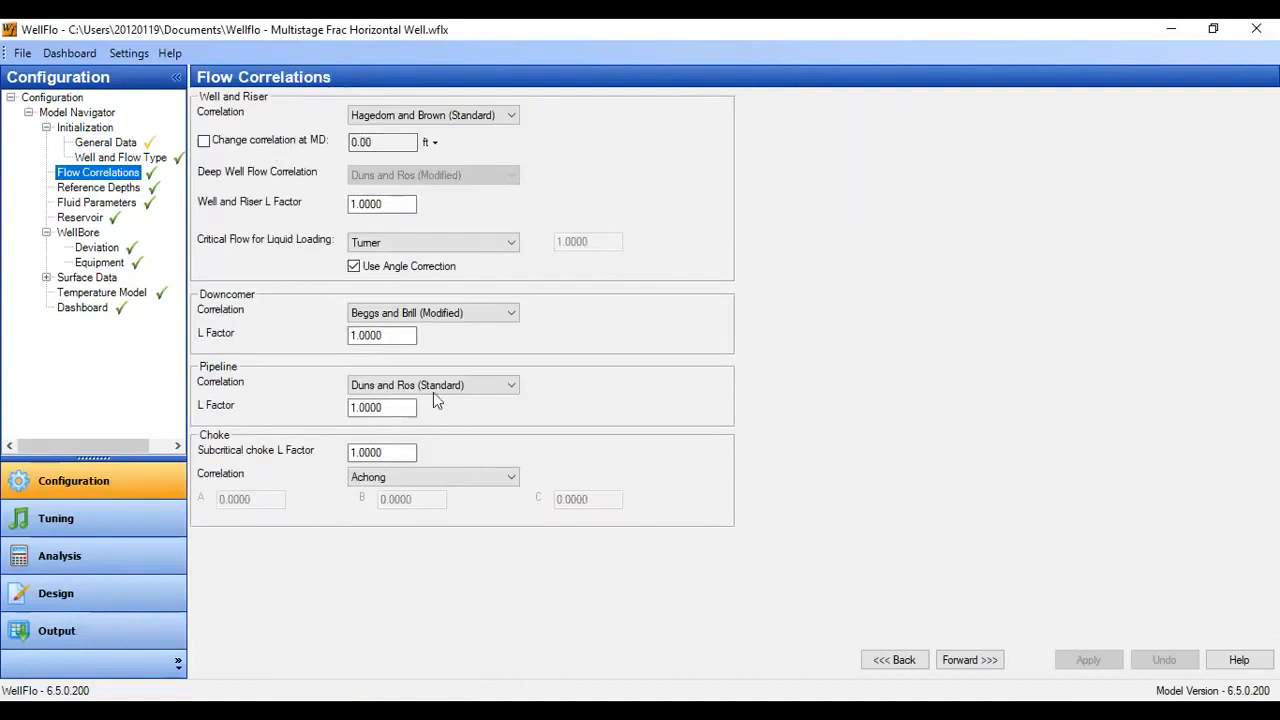
left_click(114, 194)
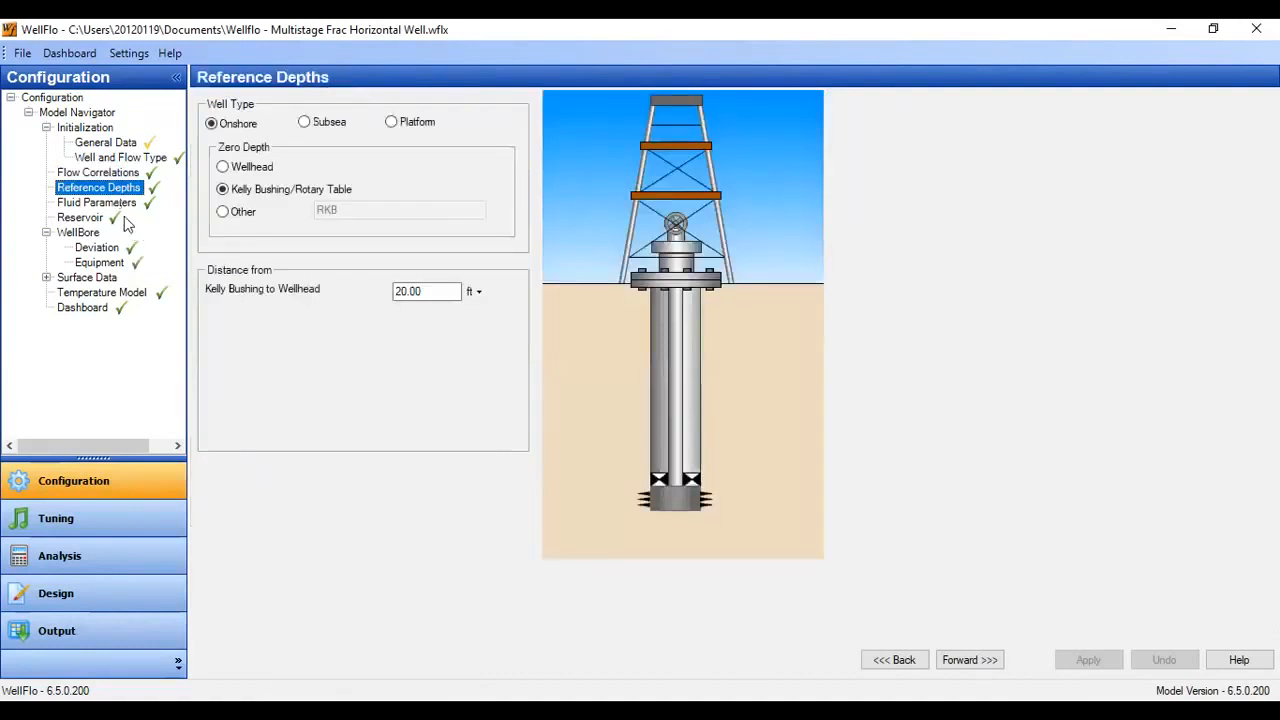
Expand the PVT Data Calculator in the fluid parameters, check its output properties and apply the fluid data
left_click(120, 203)
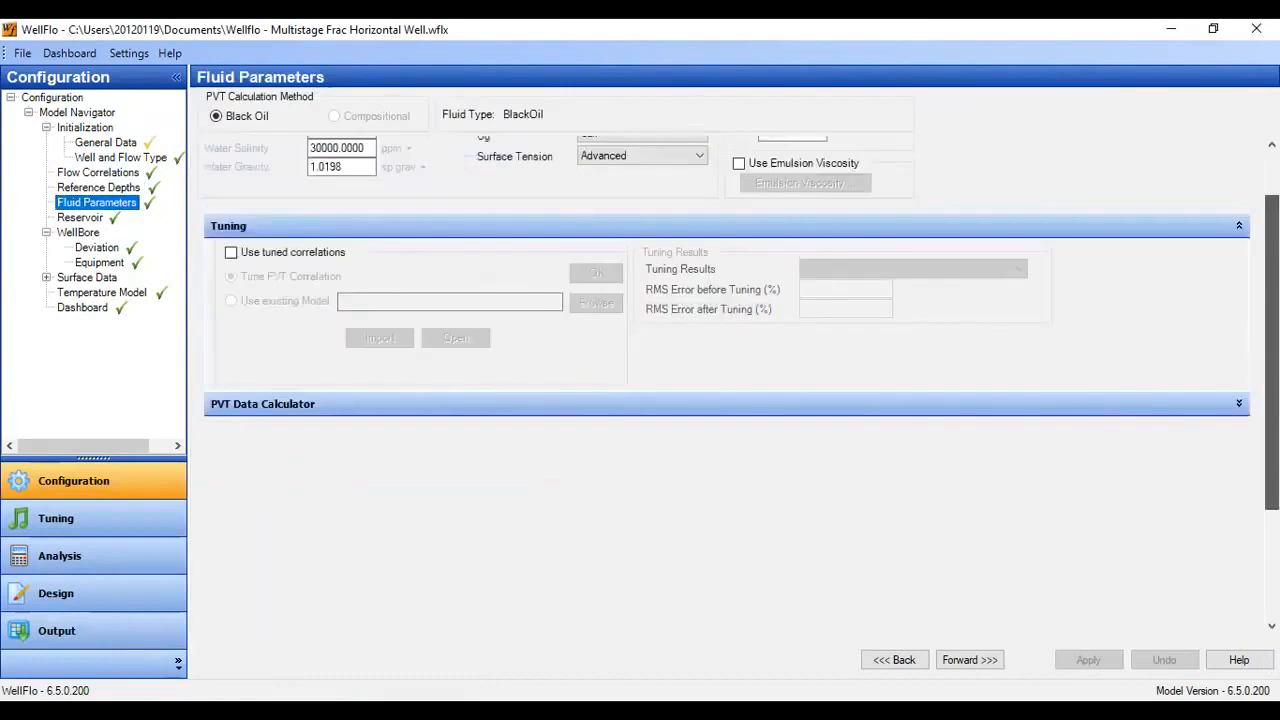
left_click(1243, 408)
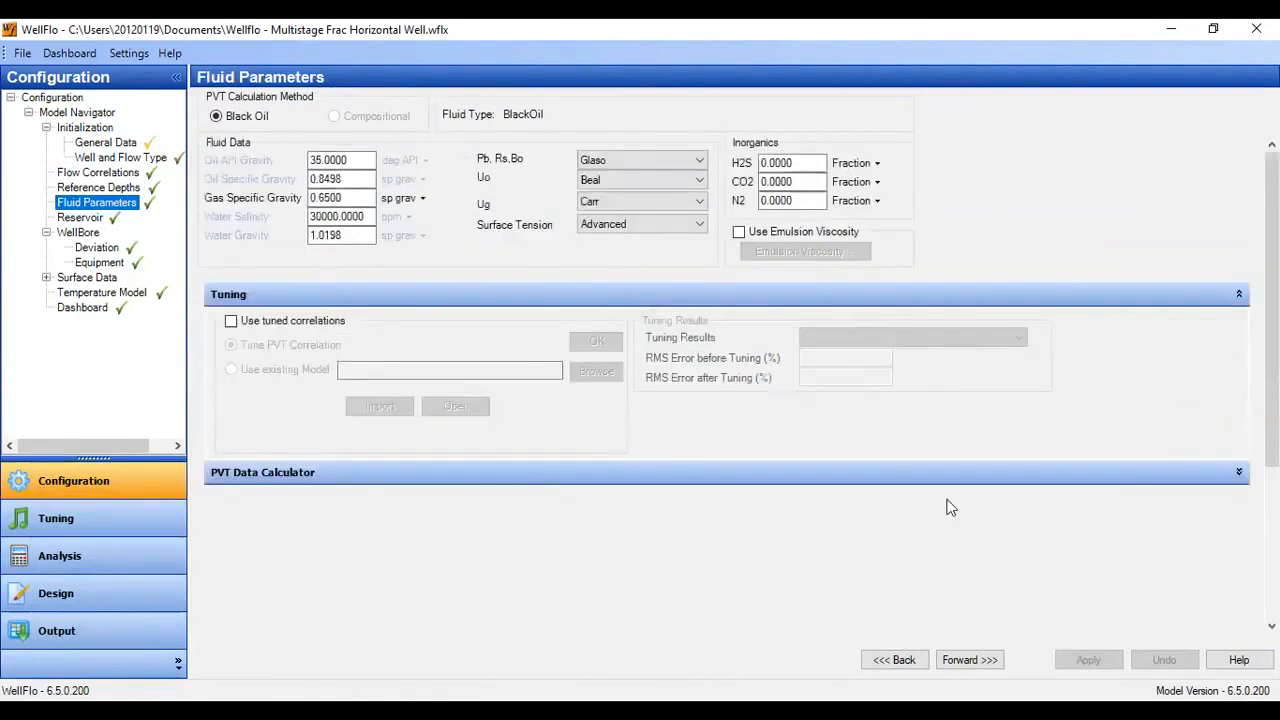
left_click(1240, 475)
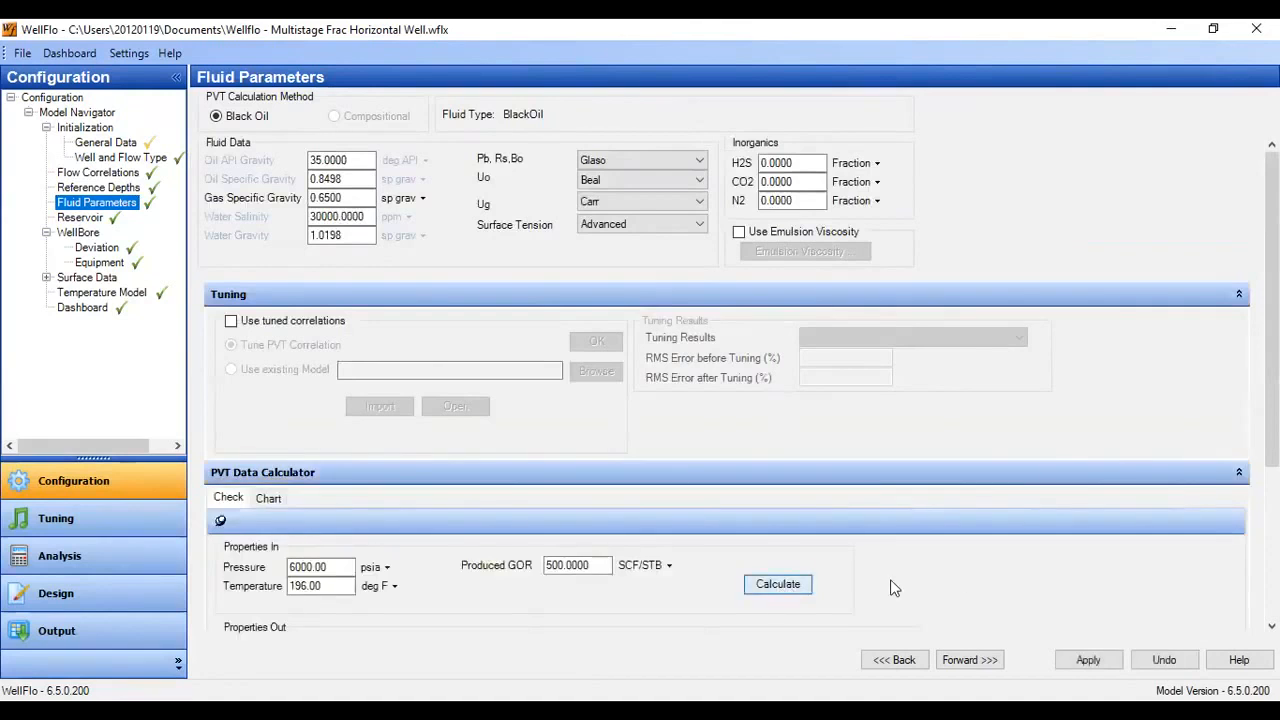
scroll(1175, 512, "down", 3)
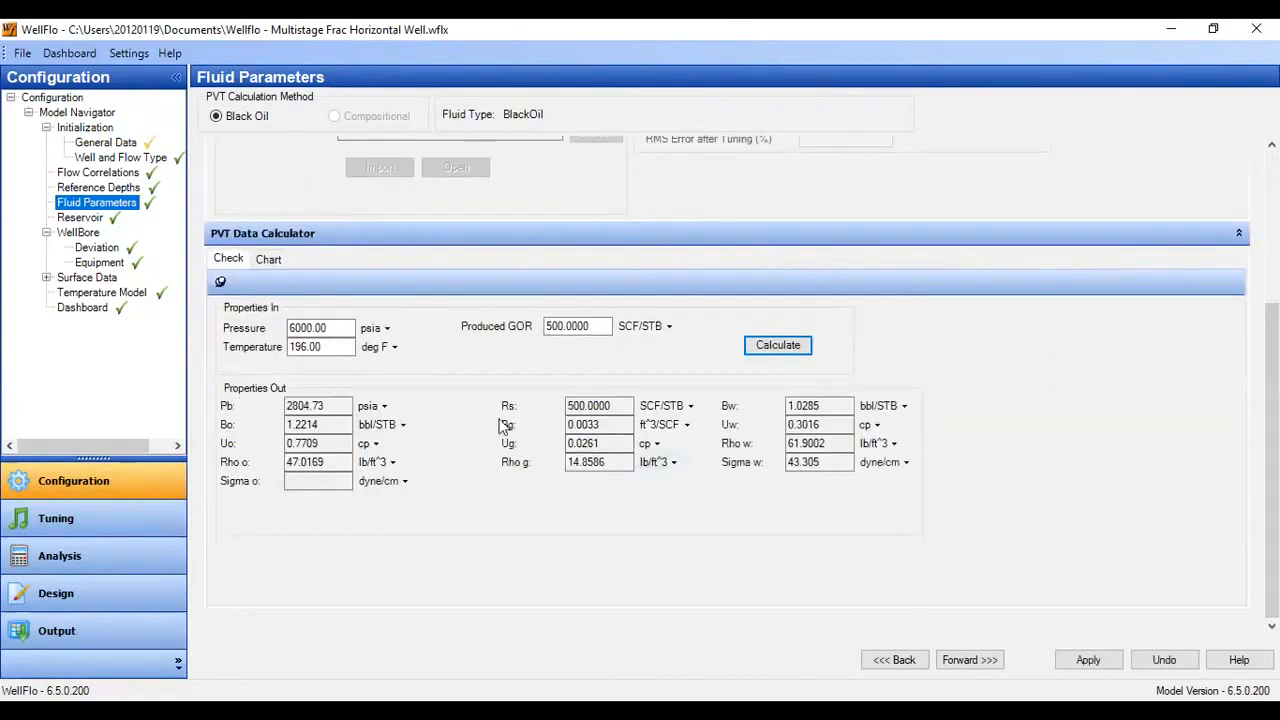
left_click(1098, 661)
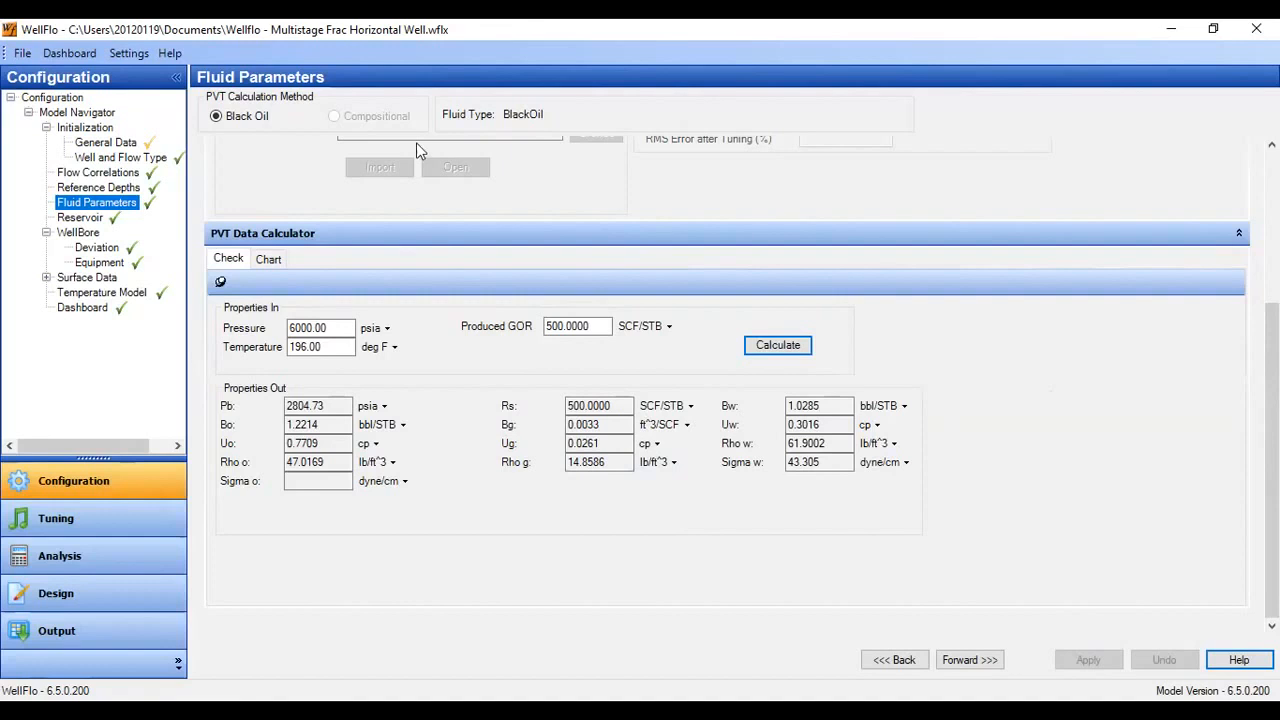
Review the reservoir layer's general data, drainage area geometry and multi-frac stages
left_click(985, 659)
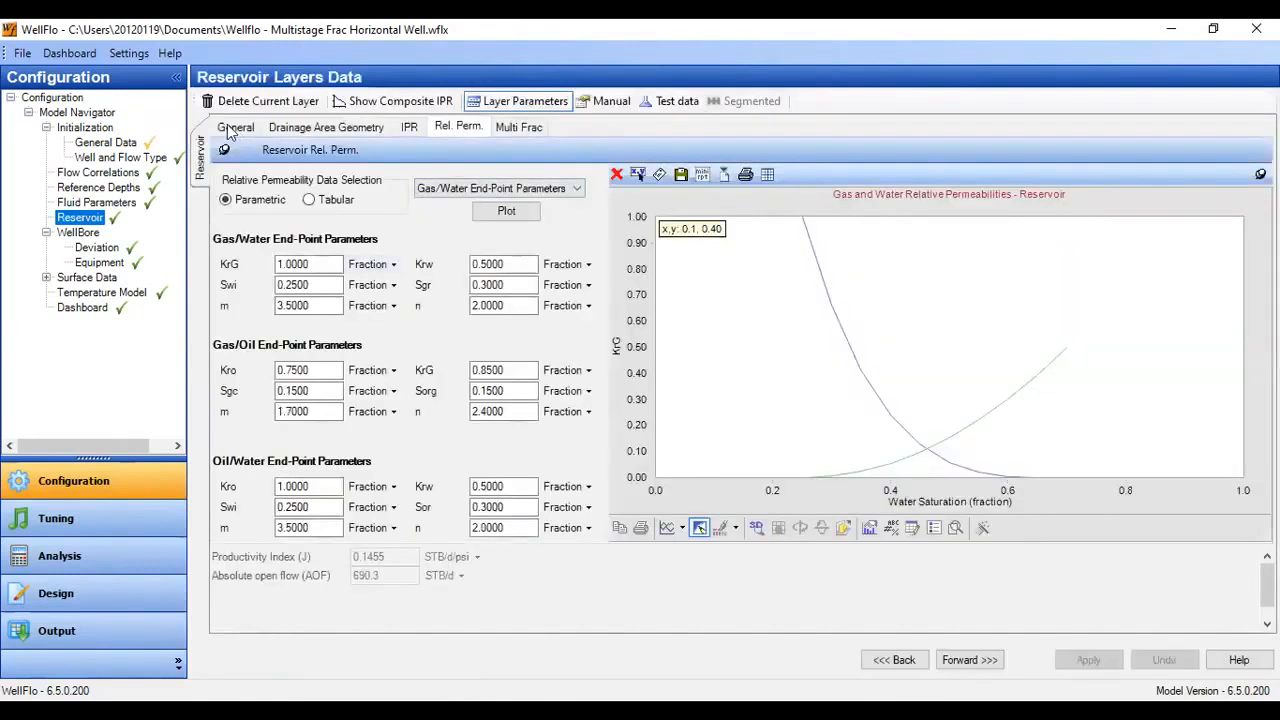
left_click(234, 128)
left_click(334, 130)
left_click(518, 127)
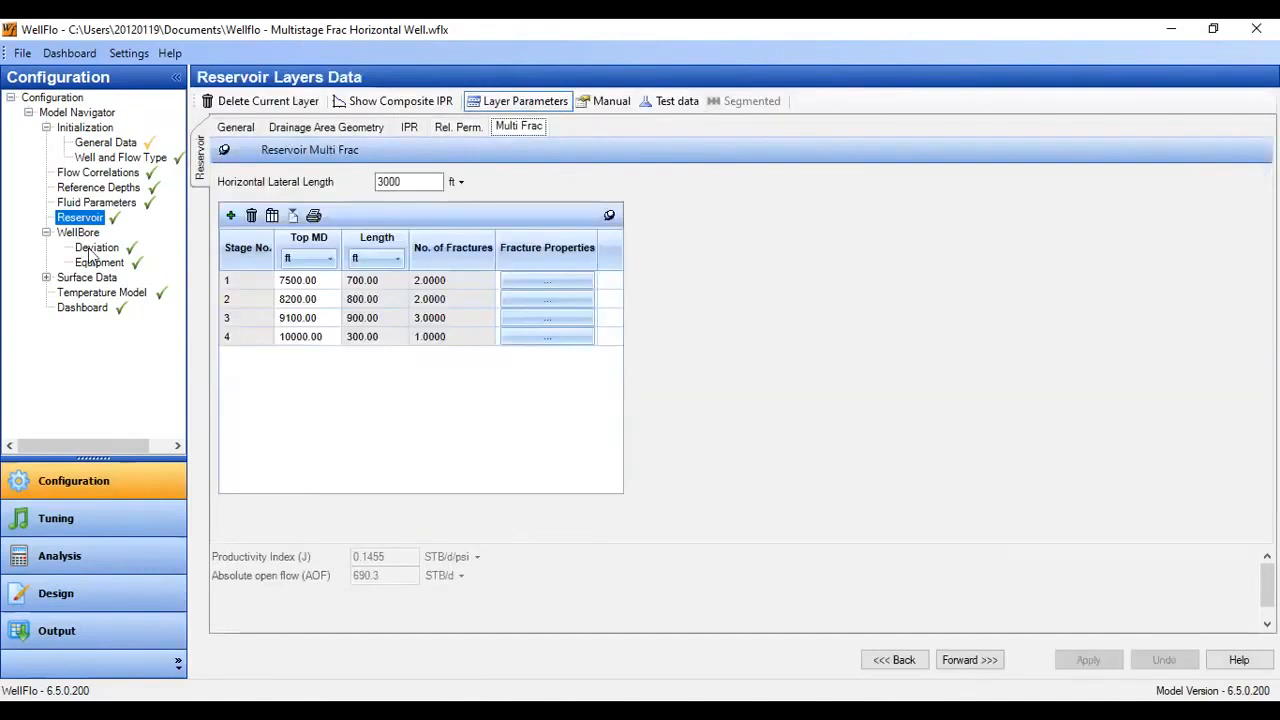
Review the wellbore deviation survey, the tubing and casing equipment, the temperature model and the well dashboard
left_click(96, 247)
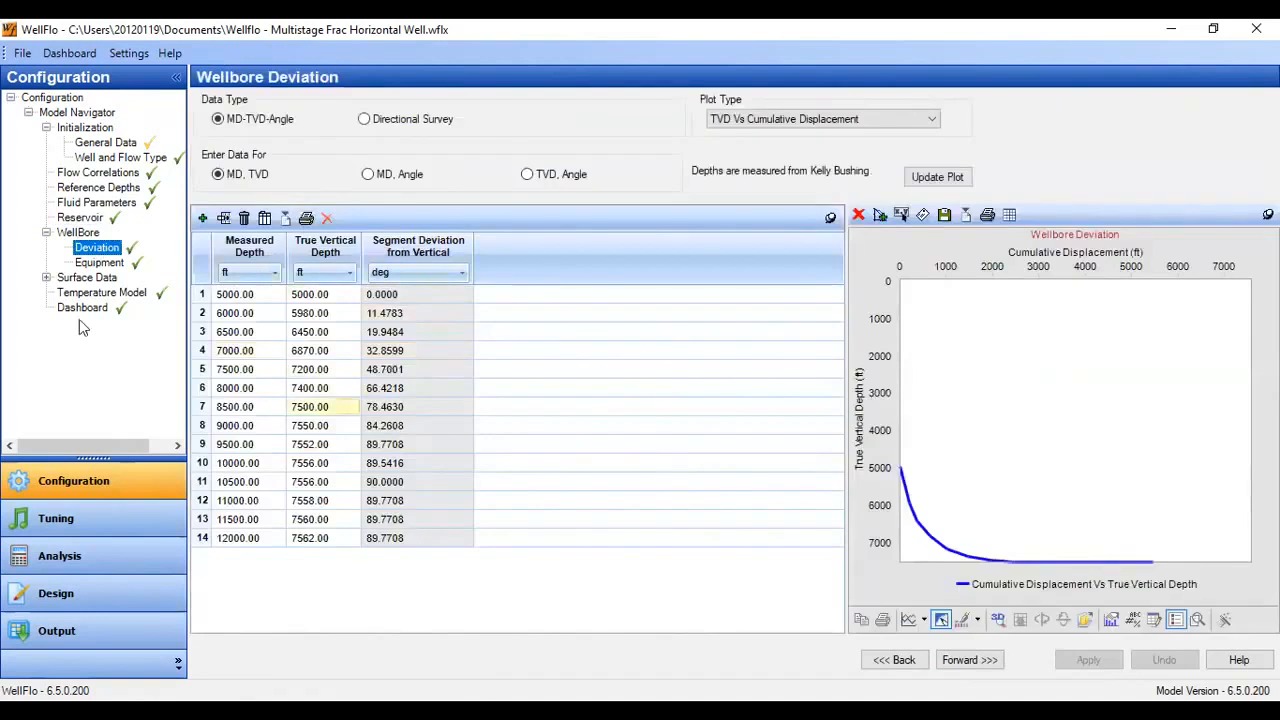
left_click(99, 262)
left_click(214, 102)
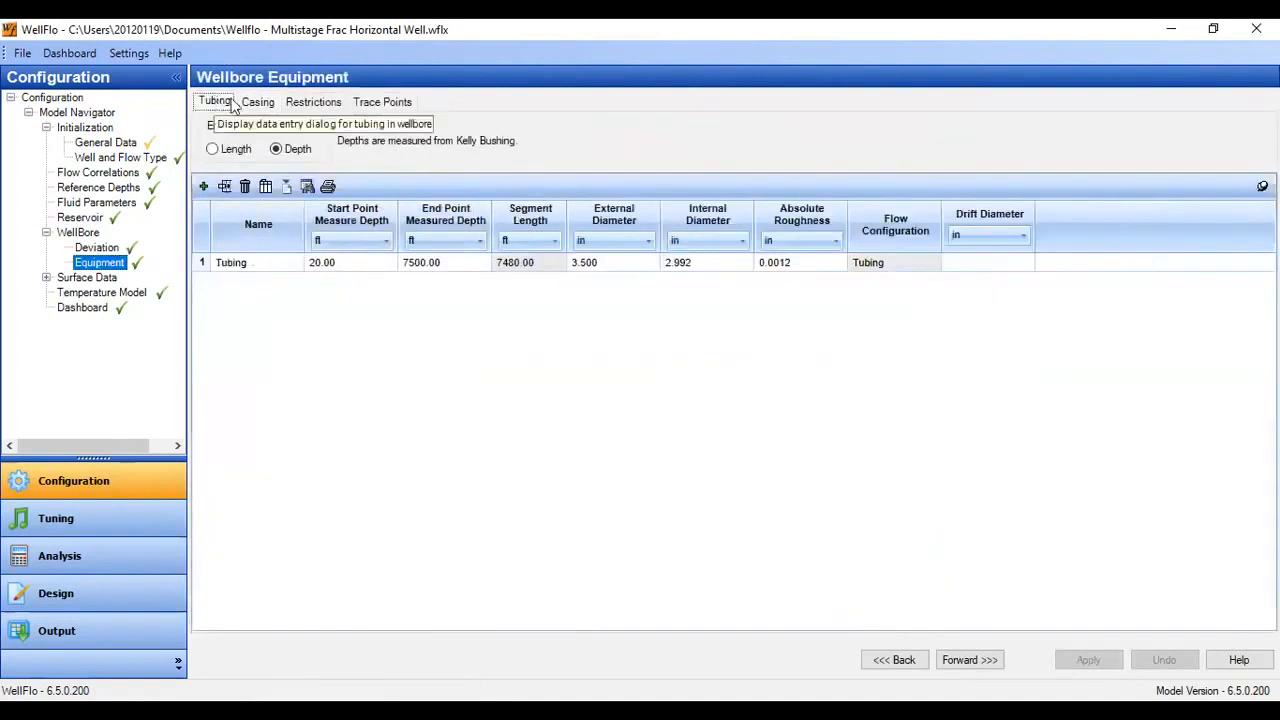
left_click(257, 102)
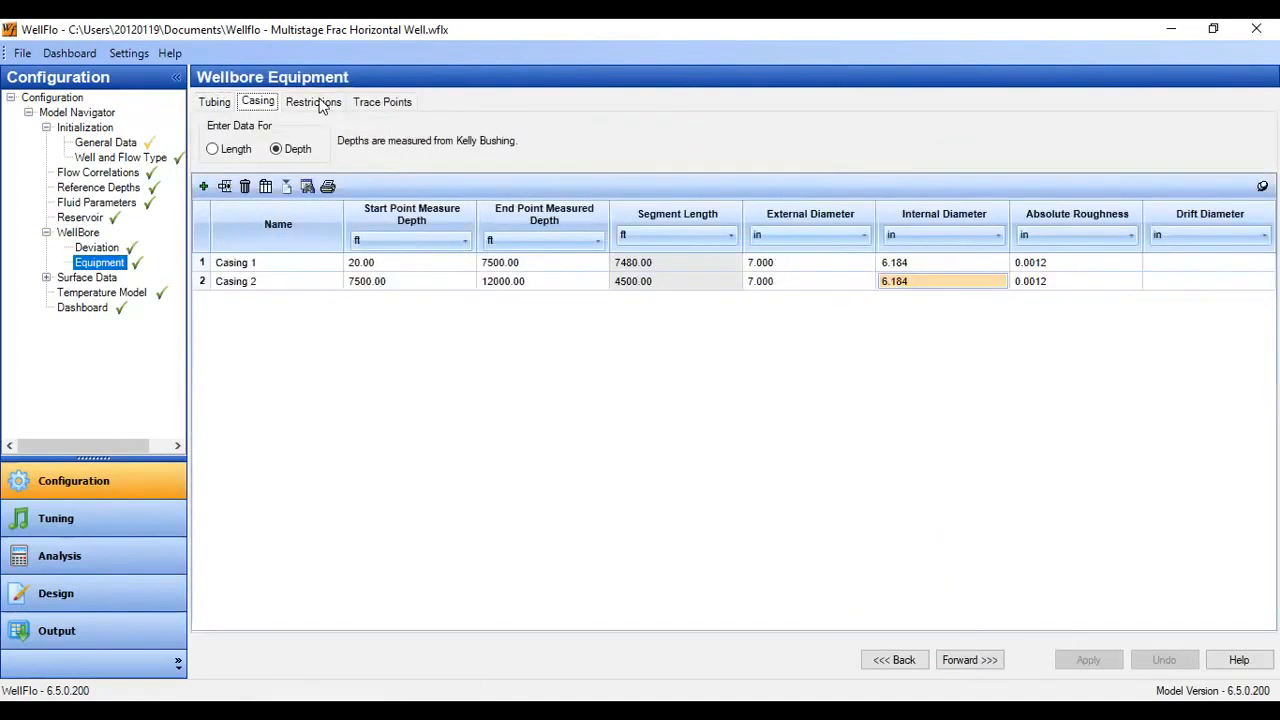
left_click(130, 292)
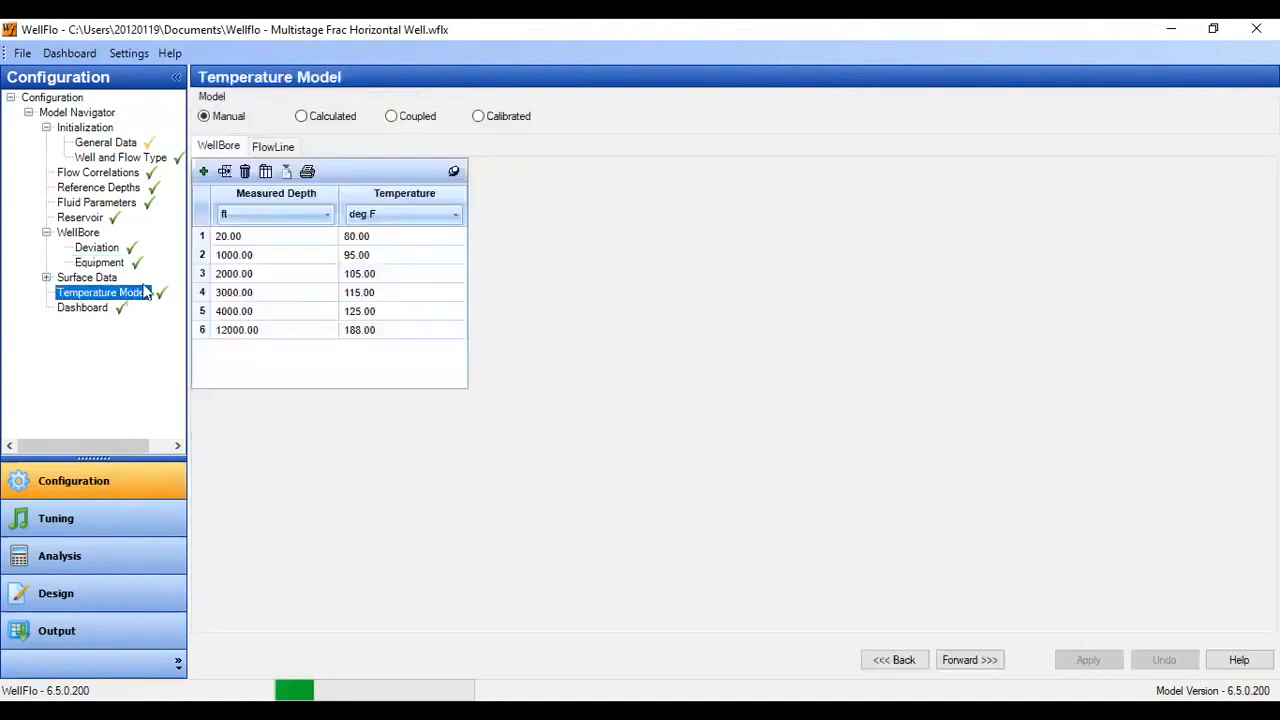
left_click(108, 309)
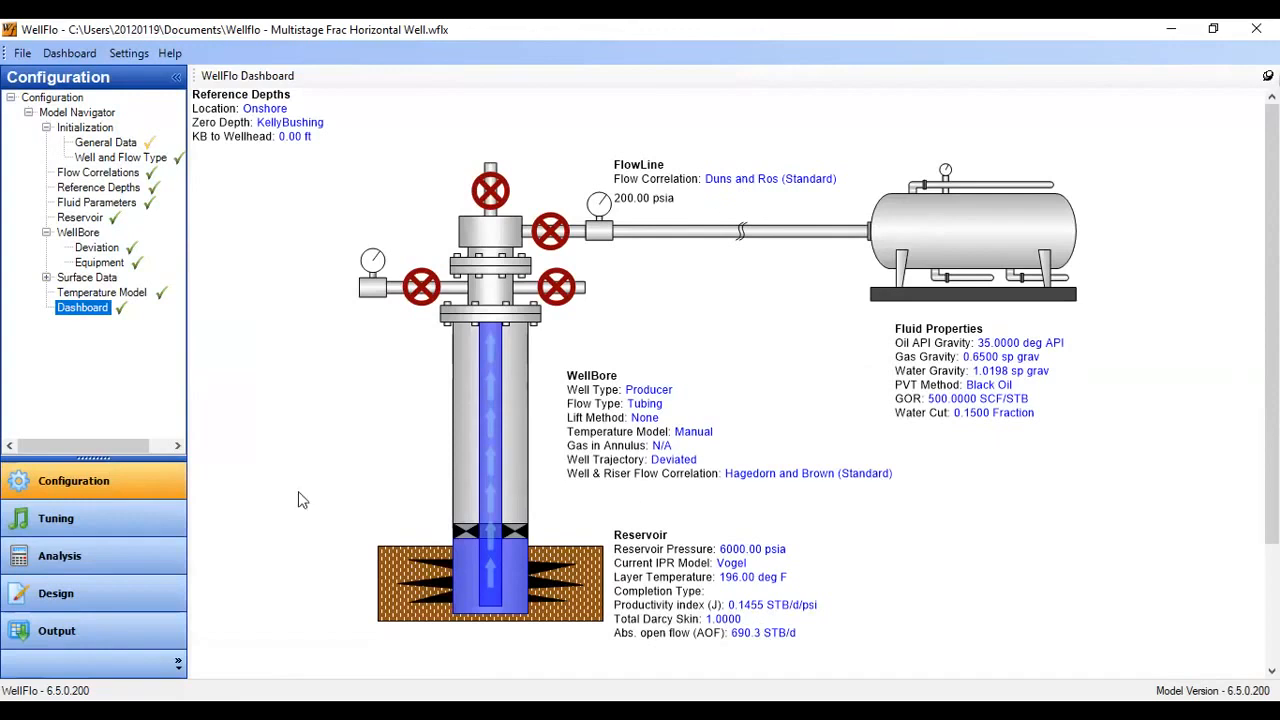
Look through the tuning section's pressure survey matching, including survey data correction and flow correlation tuning
left_click(105, 514)
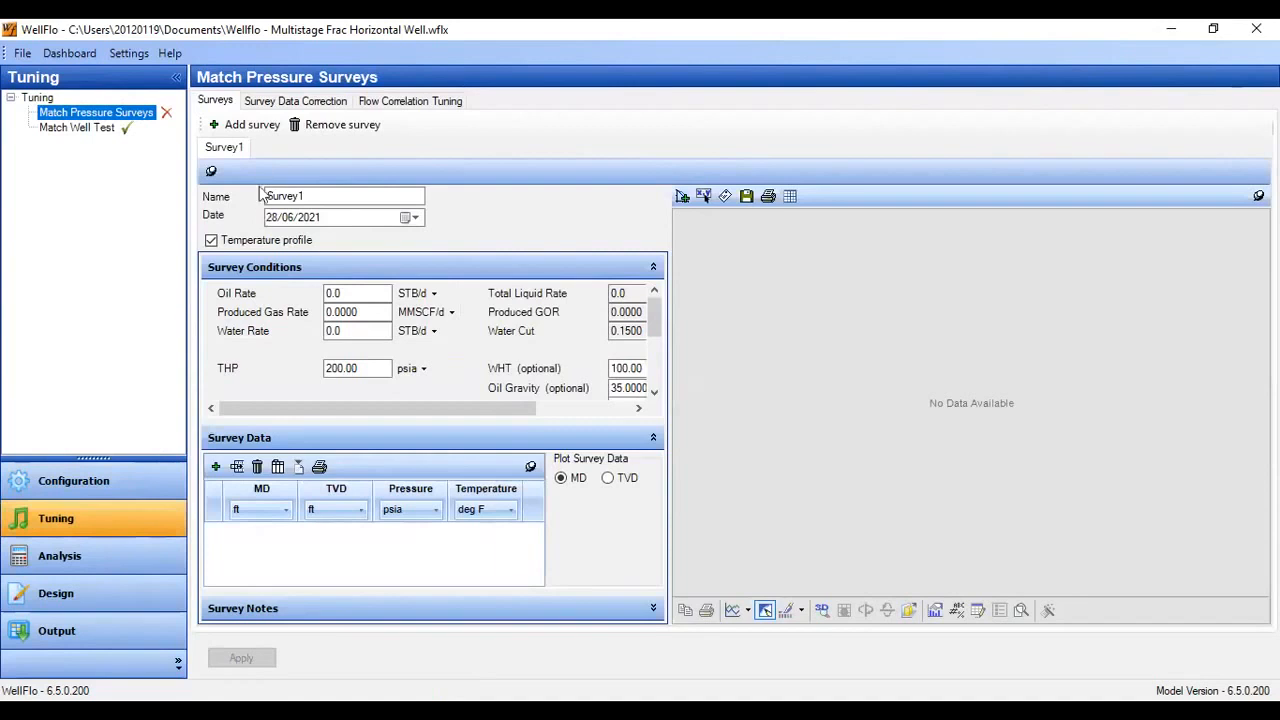
left_click(287, 100)
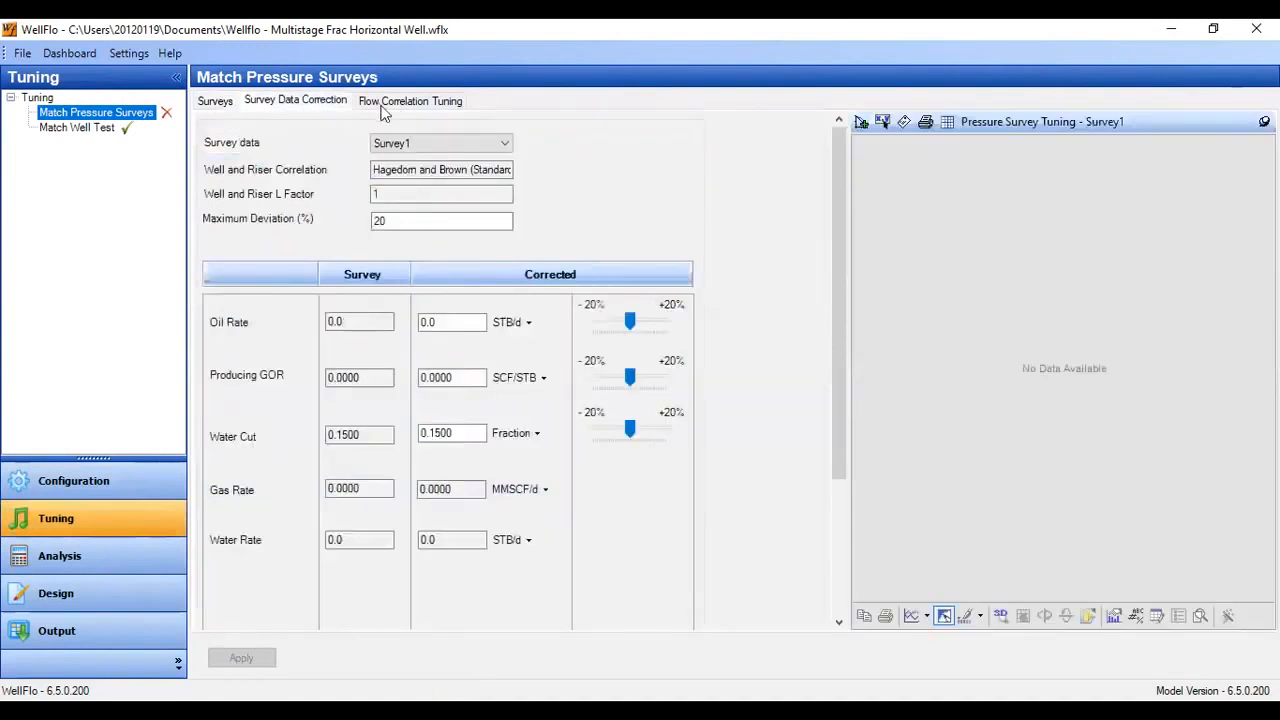
left_click(395, 101)
Go to the analysis section and check the operating point analysis type and the top and bottom calculation nodes
left_click(88, 555)
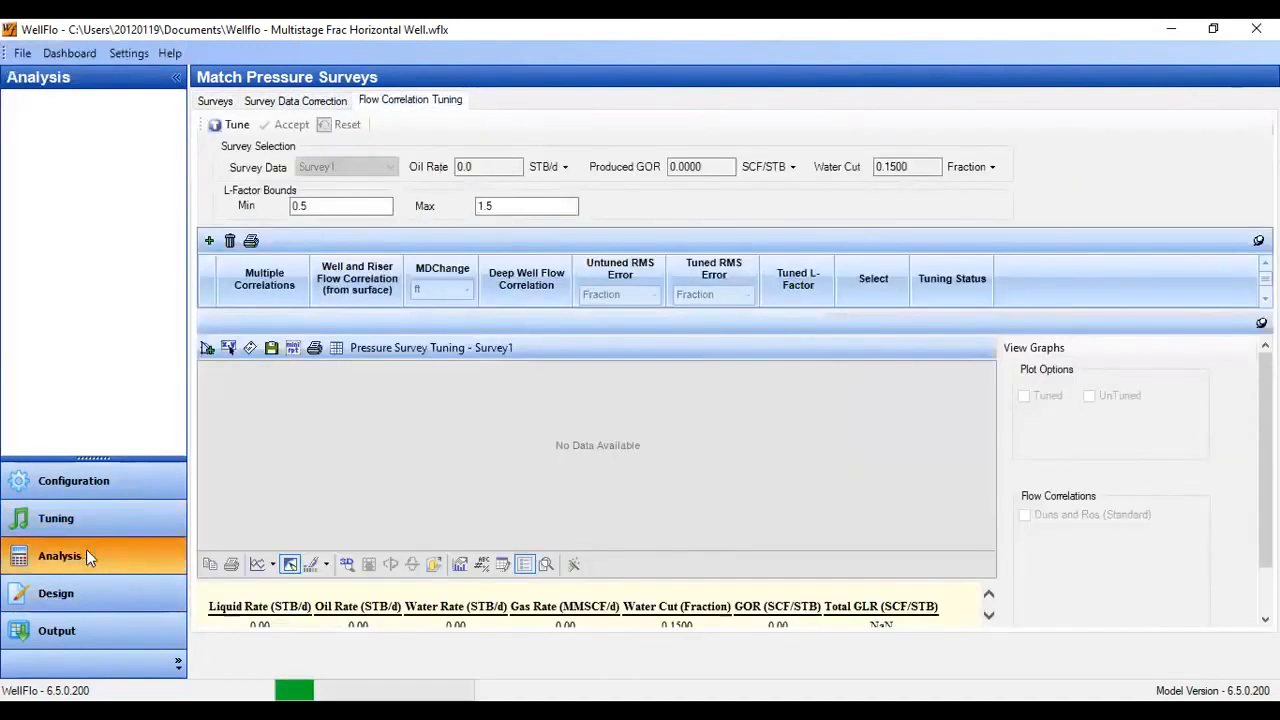
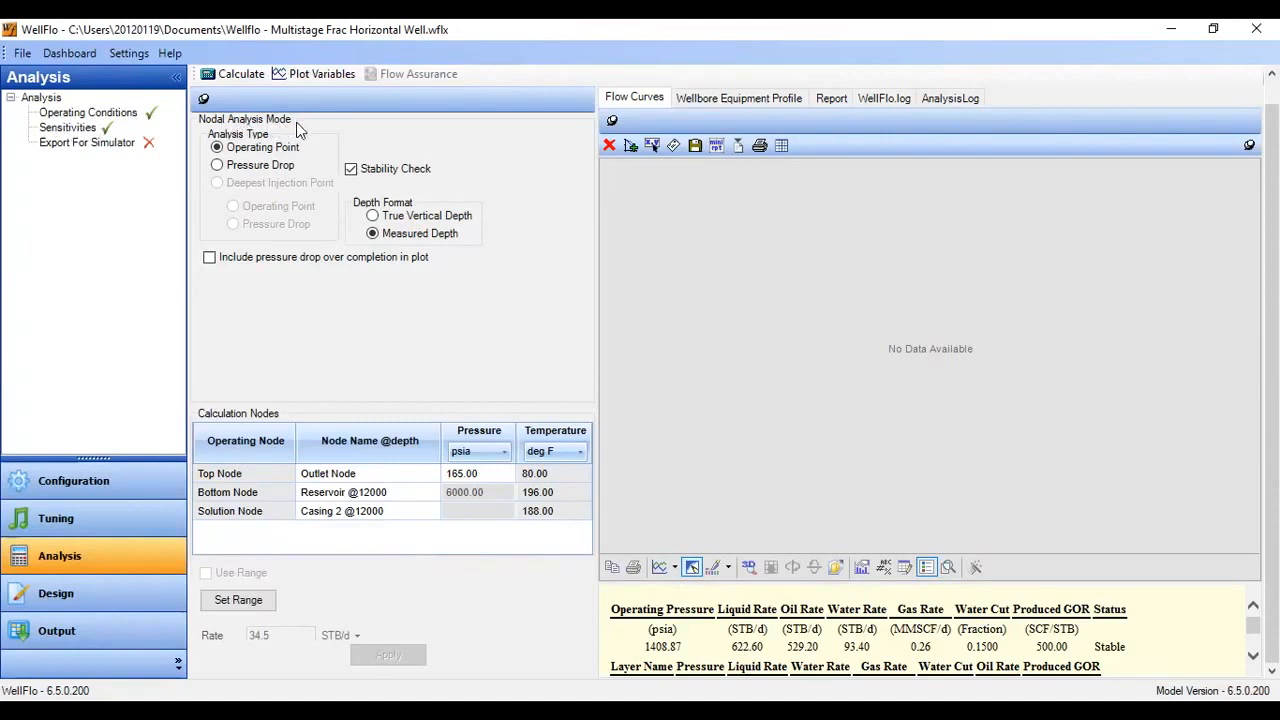
left_click(238, 170)
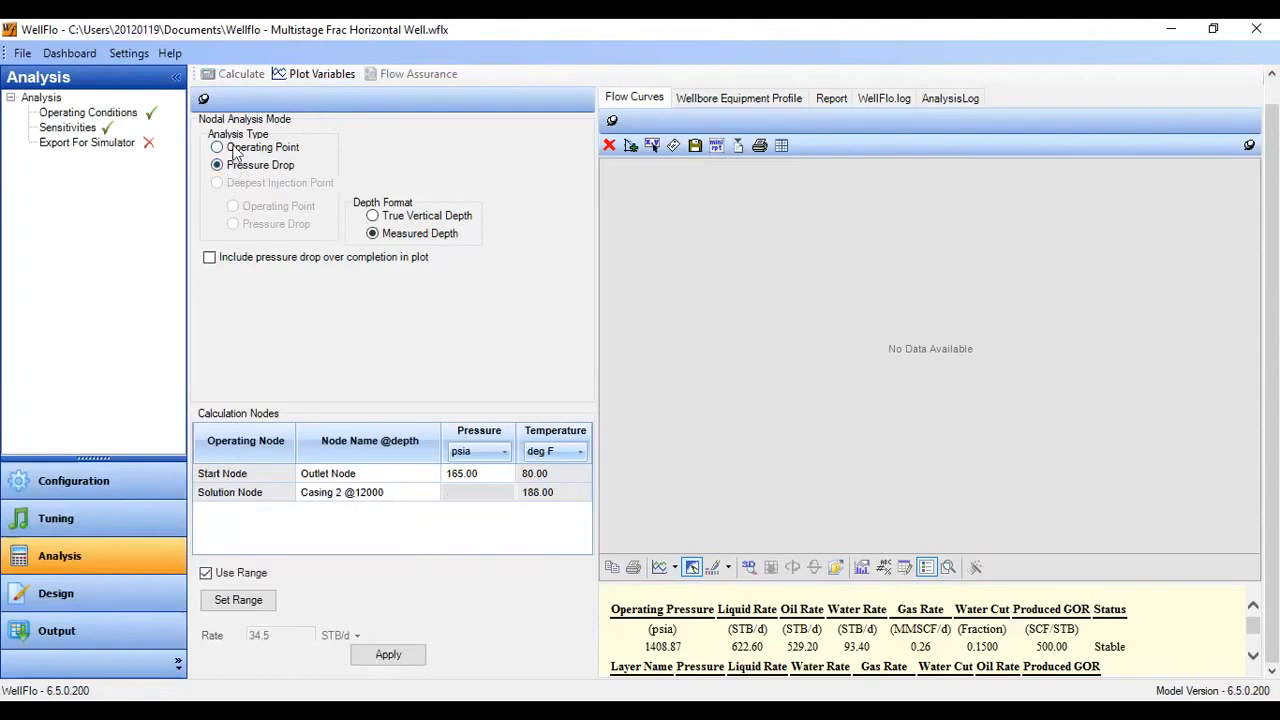
left_click(235, 150)
left_click(424, 217)
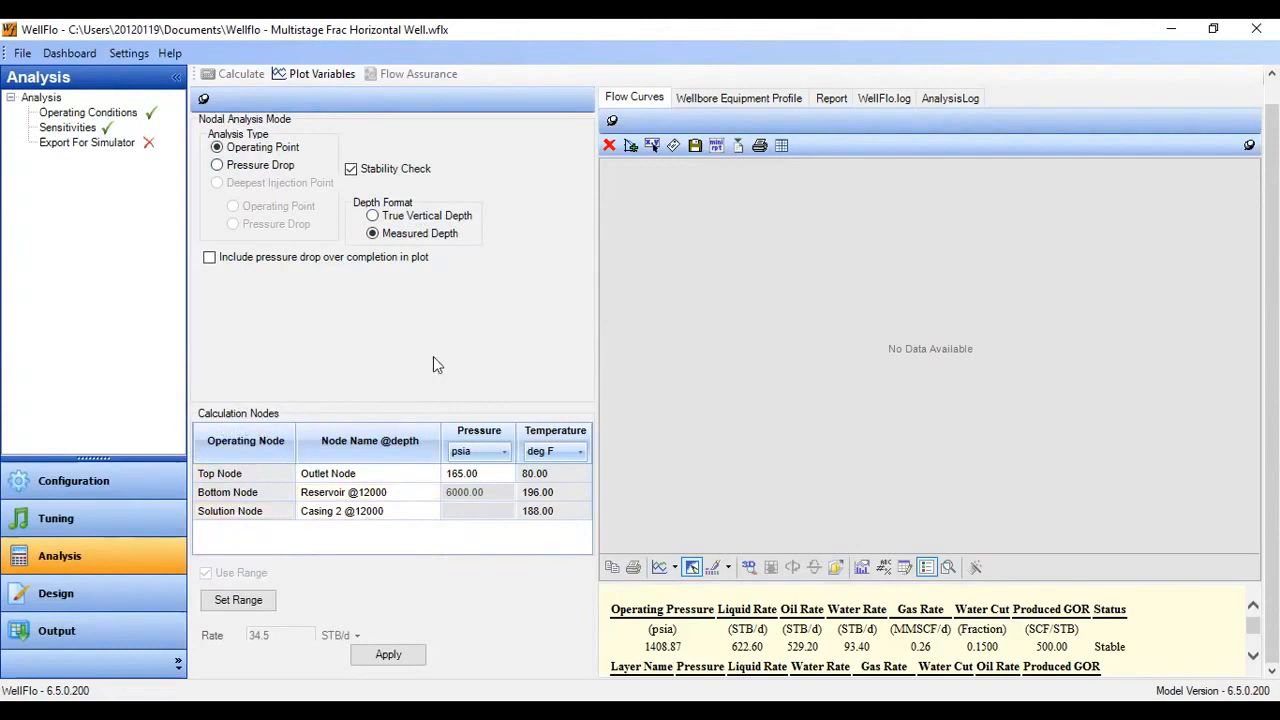
left_click(334, 476)
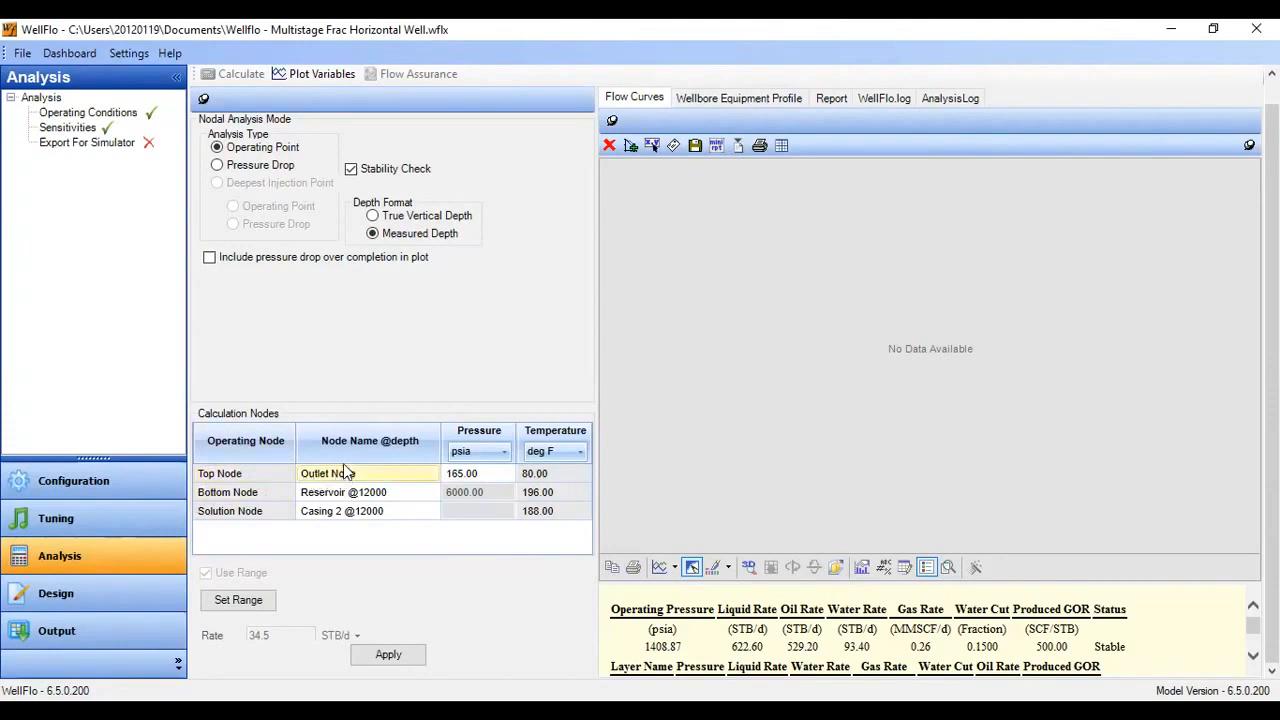
left_click(472, 478)
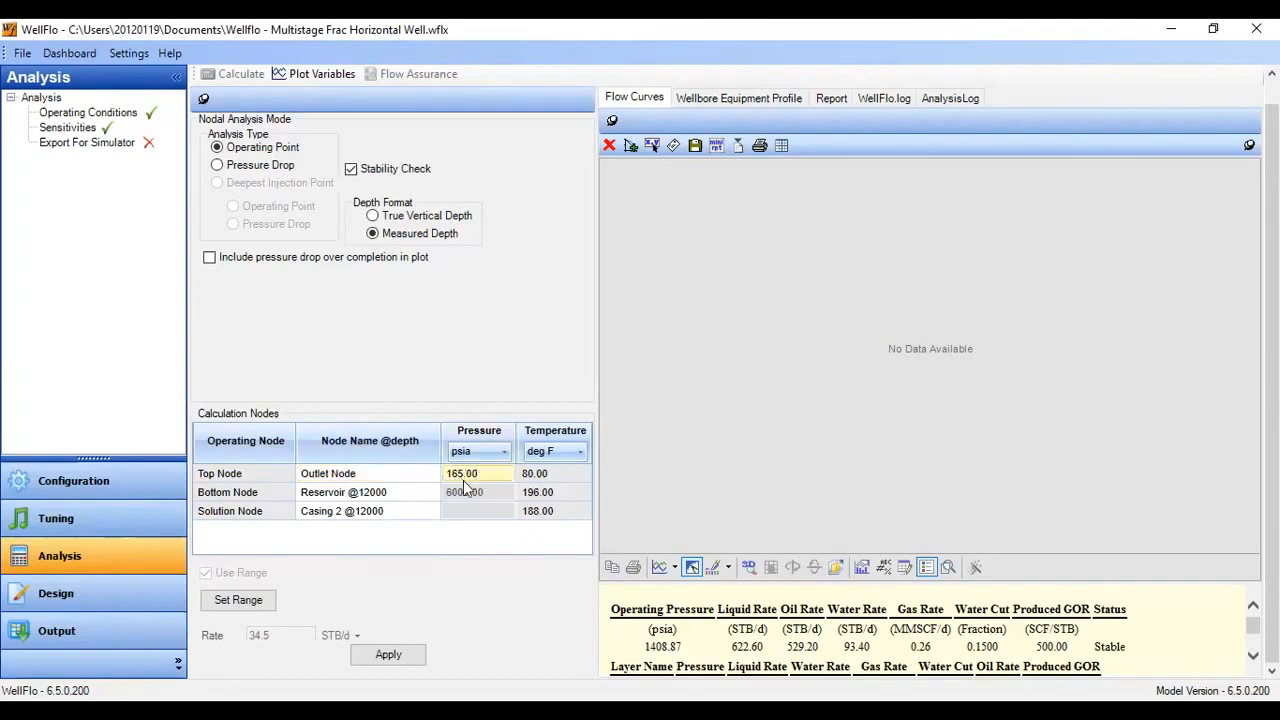
left_click(474, 478)
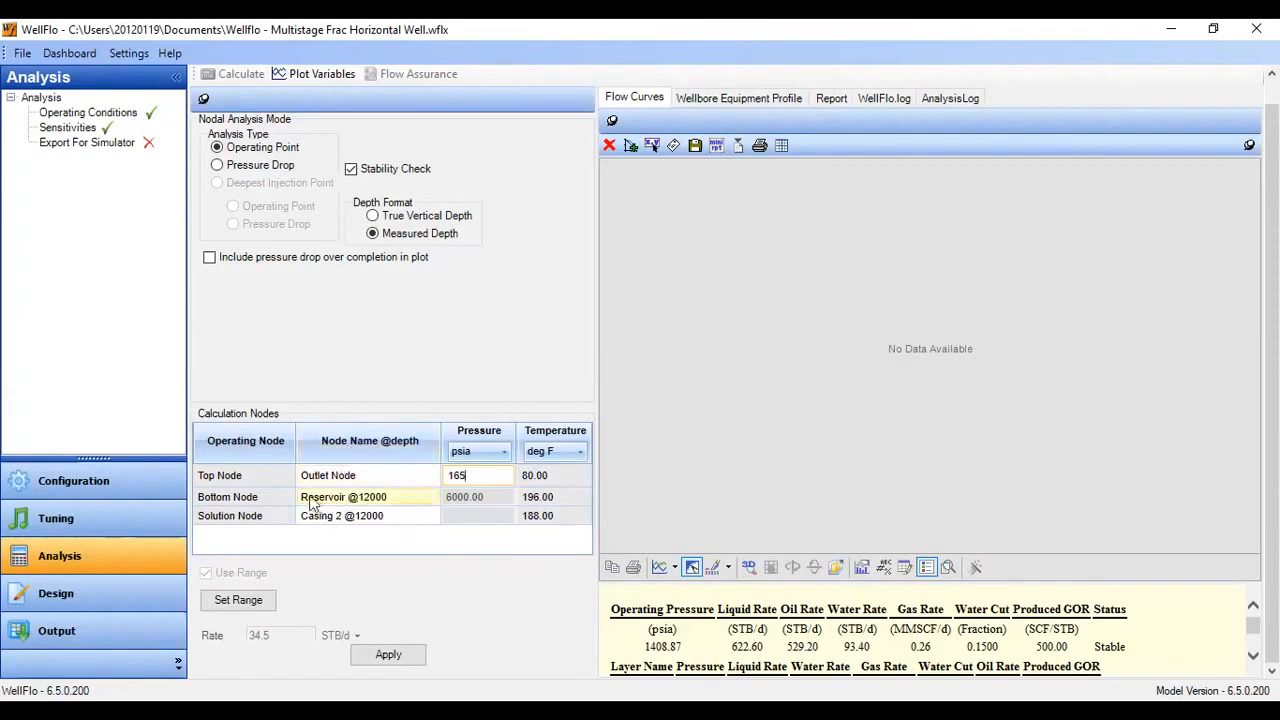
left_click(360, 495)
left_click(378, 495)
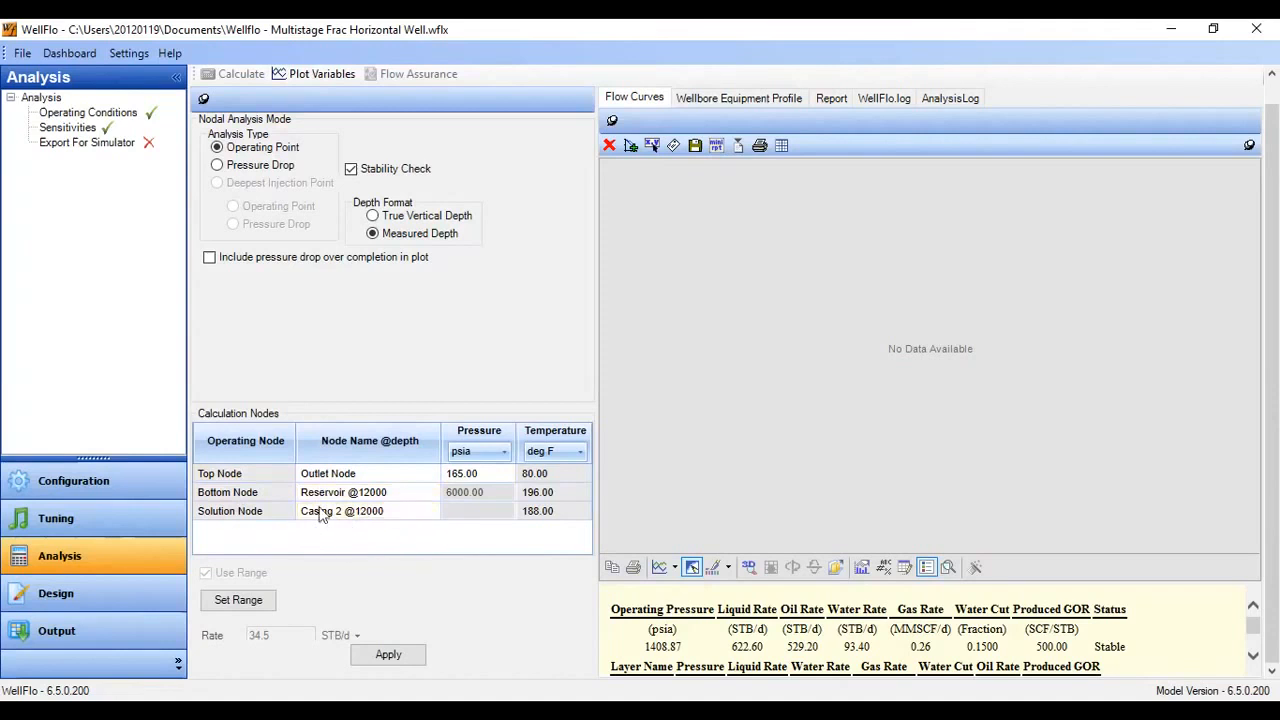
Fill the flow rate range from 0 to 100 % of AOF in 10 steps, apply it and calculate the operating point
left_click(236, 602)
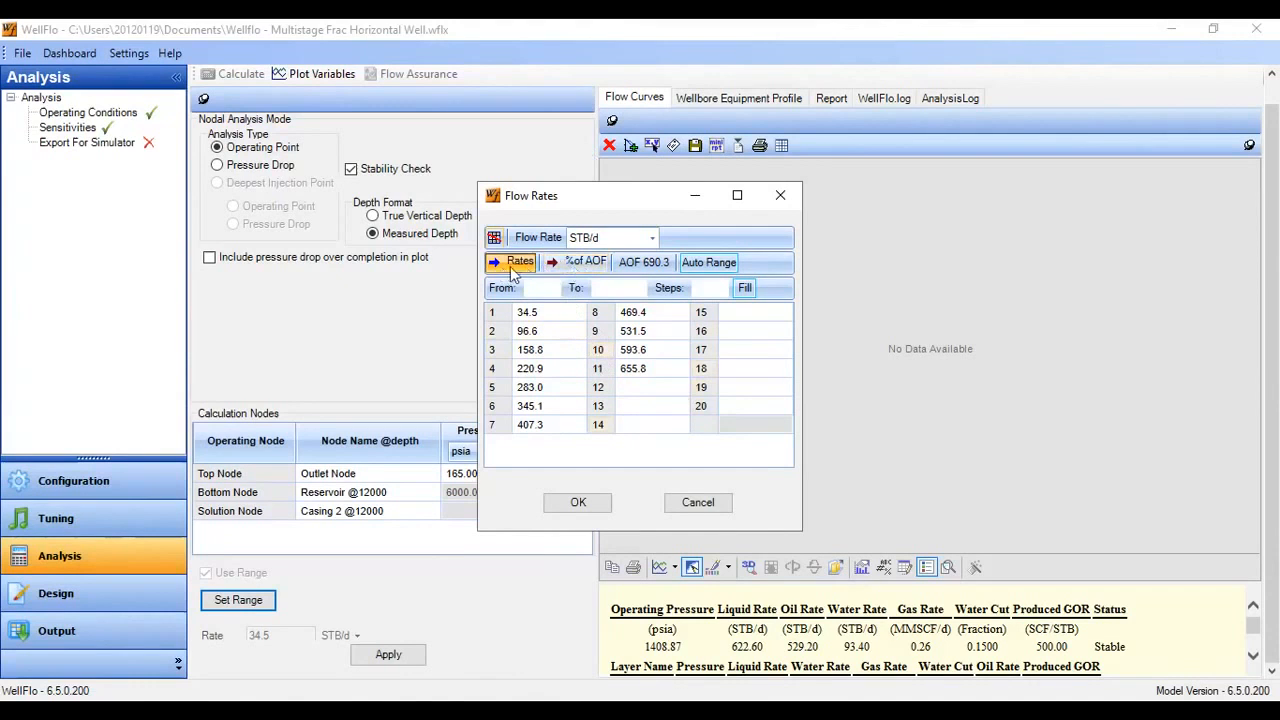
left_click(578, 268)
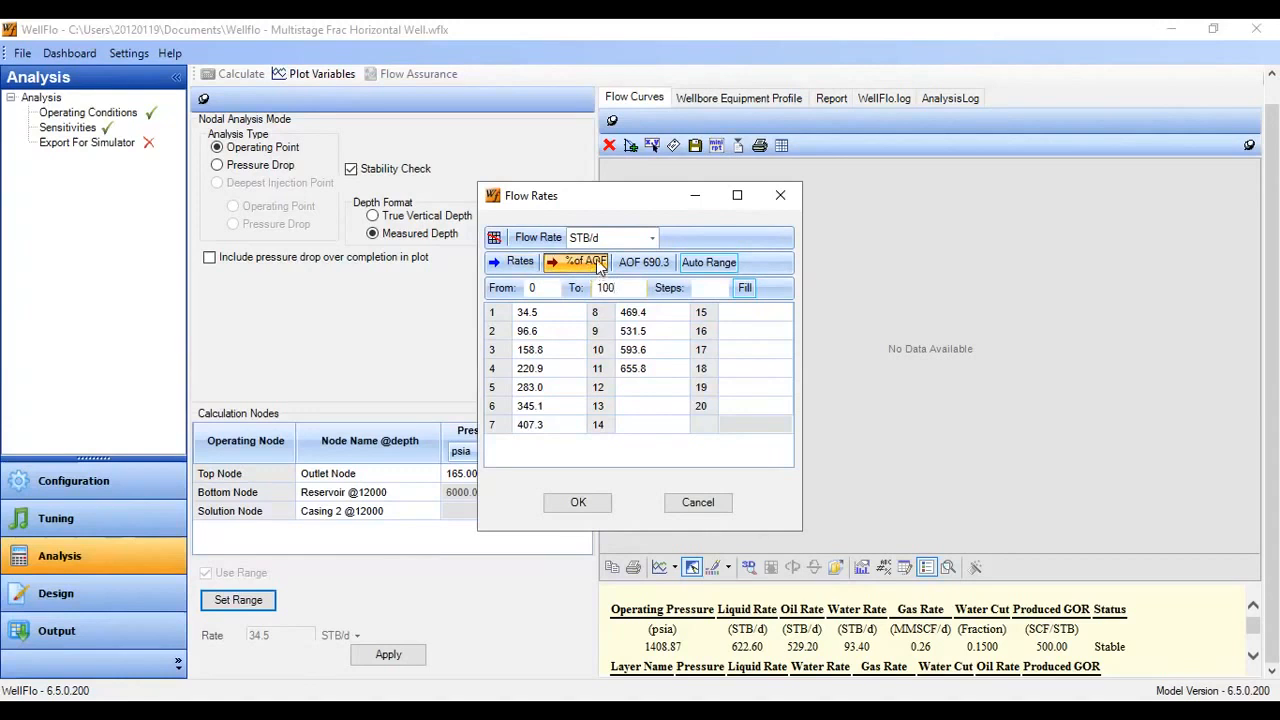
type("10")
left_click(745, 288)
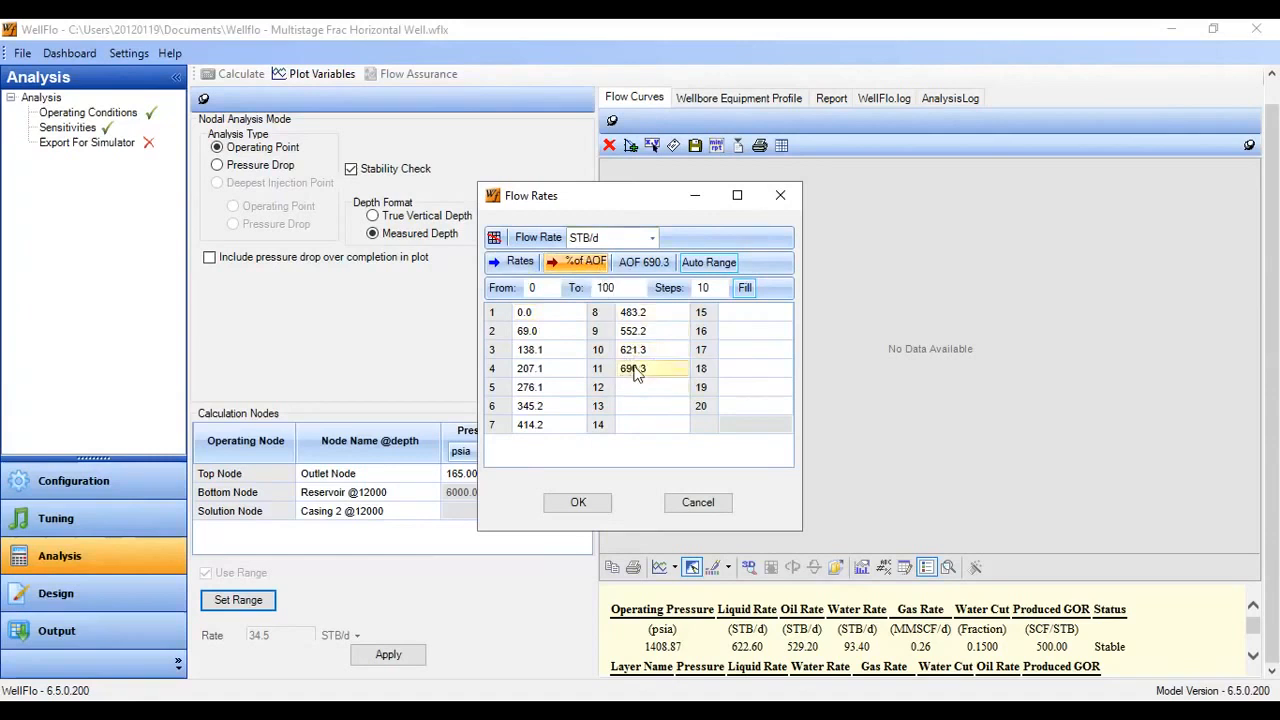
left_click(580, 503)
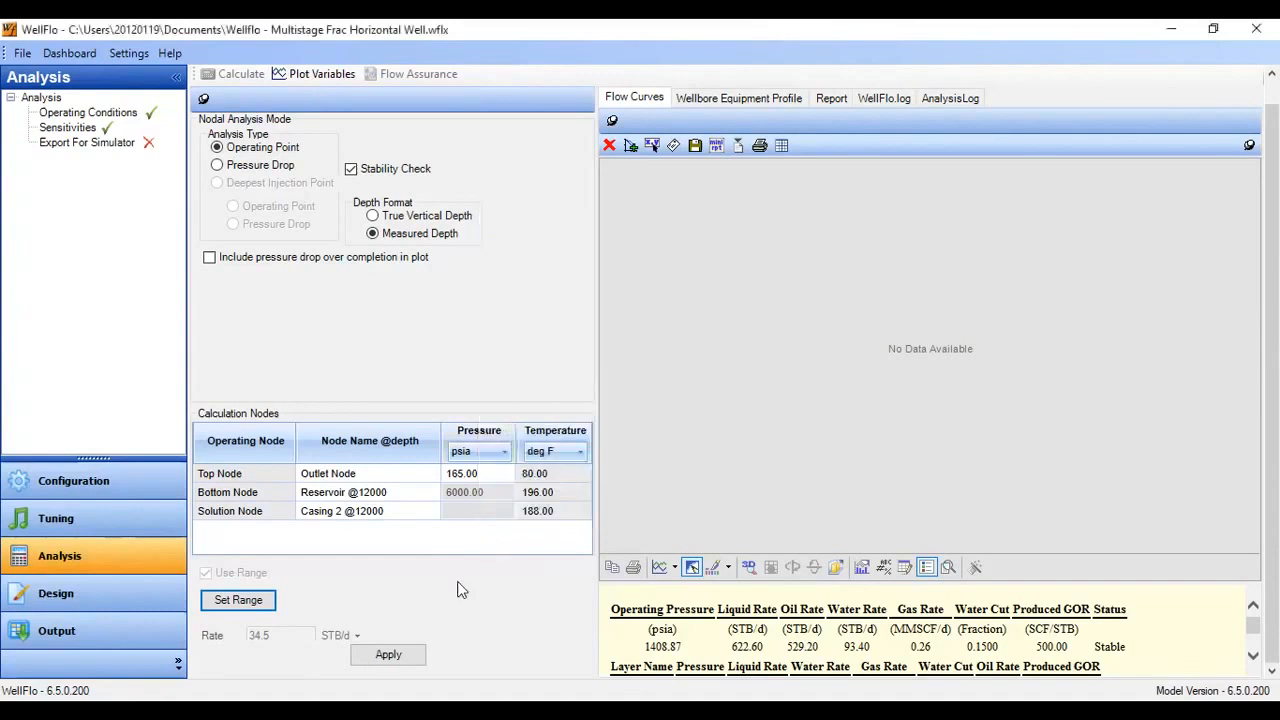
left_click(389, 656)
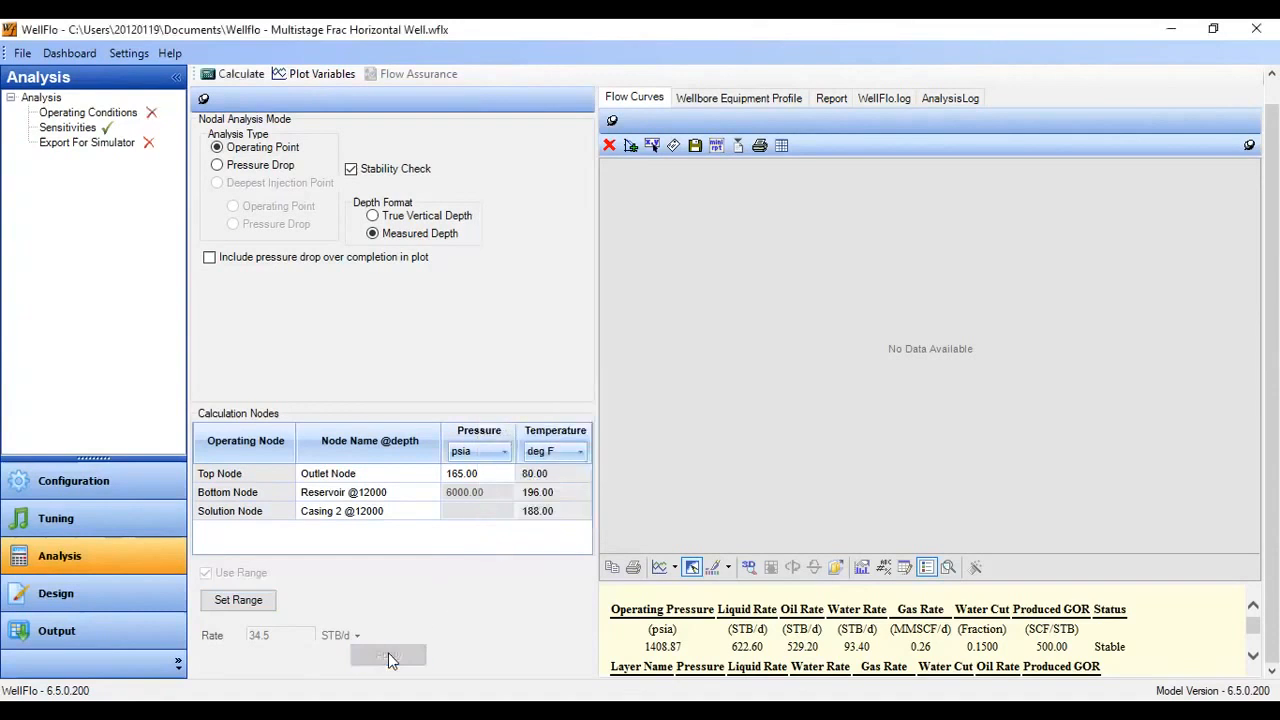
left_click(234, 74)
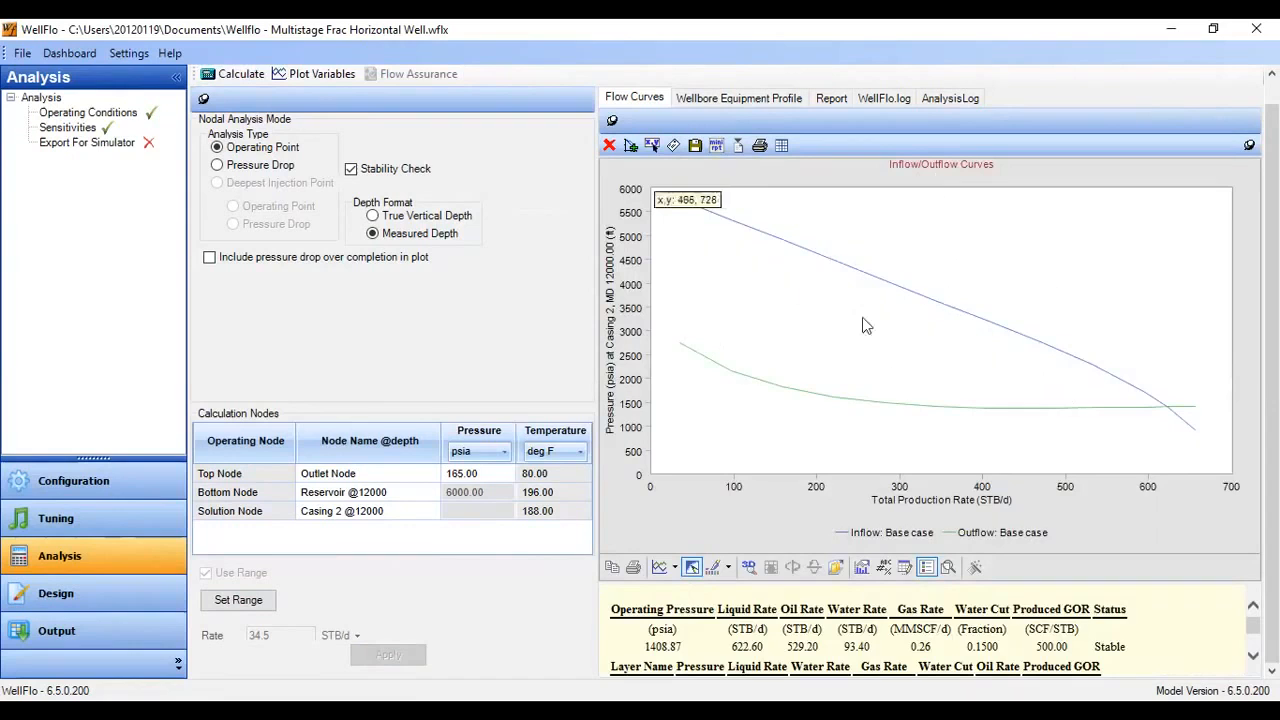
Enlarge the results summary and examine the operating pressure, liquid, oil, water and gas rates, water cut and status
left_click_drag(1162, 586, 1166, 454)
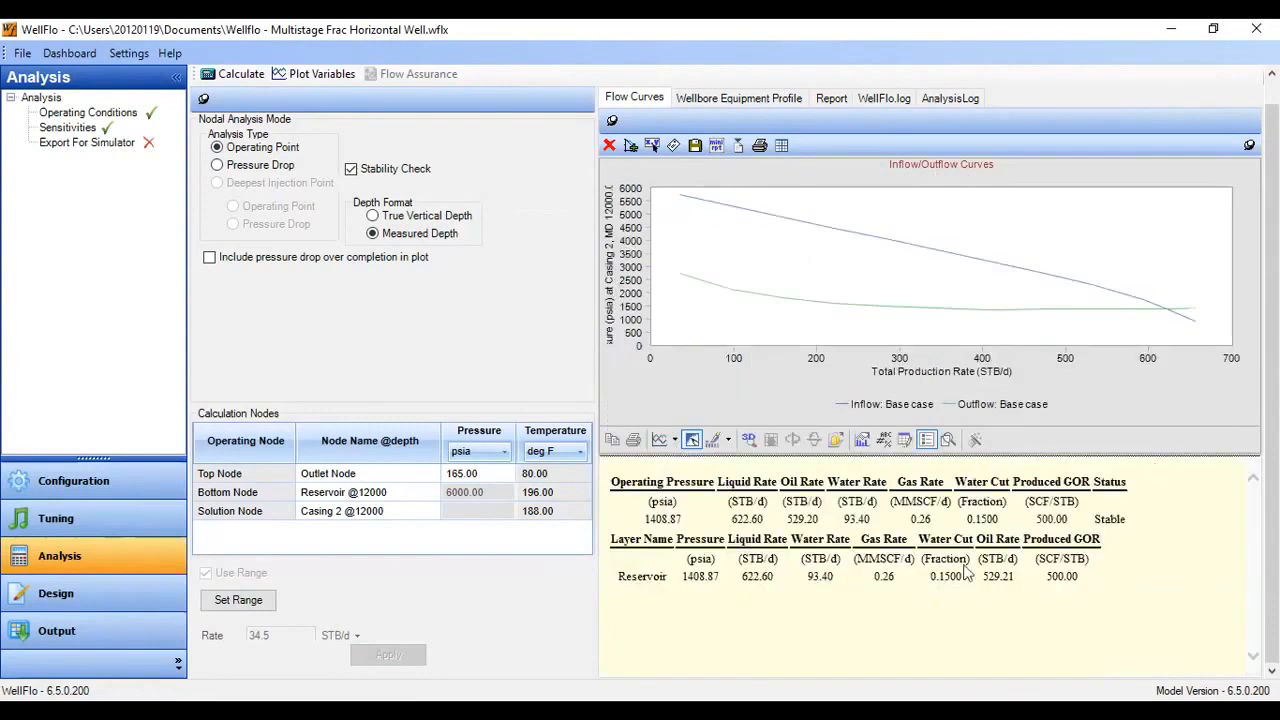
left_click_drag(639, 482, 1165, 541)
left_click(675, 481)
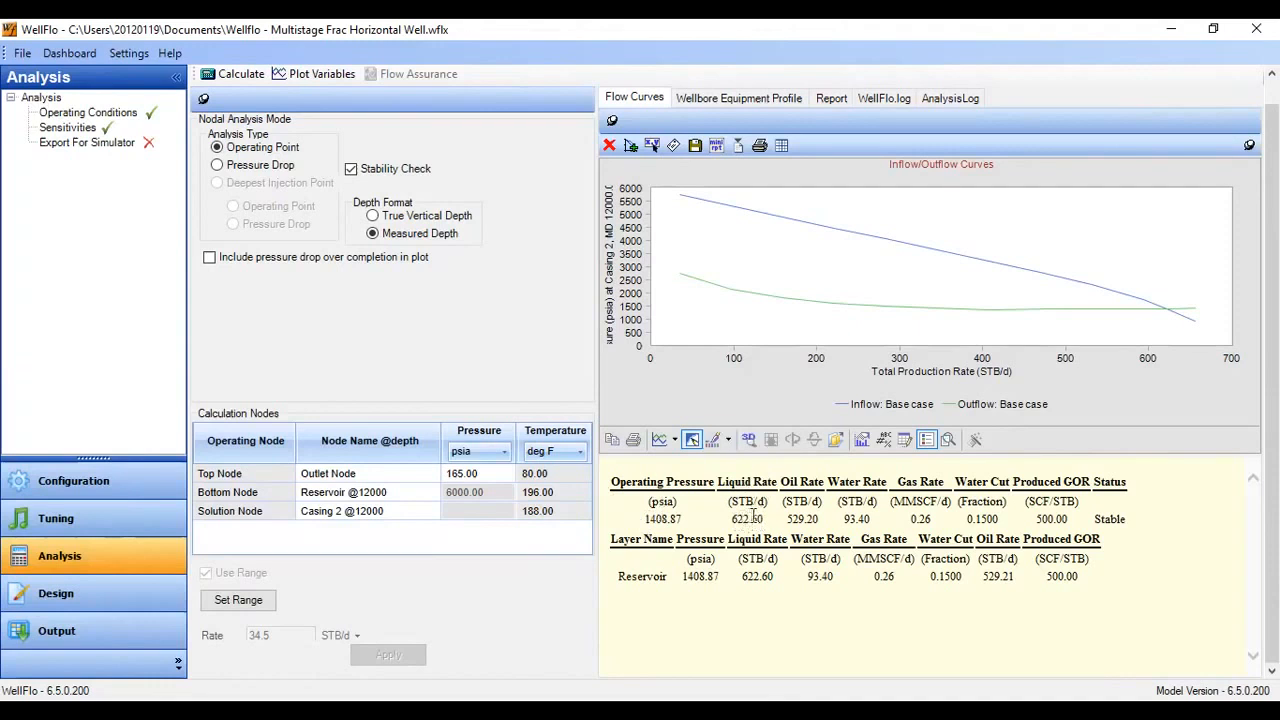
left_click(1165, 314)
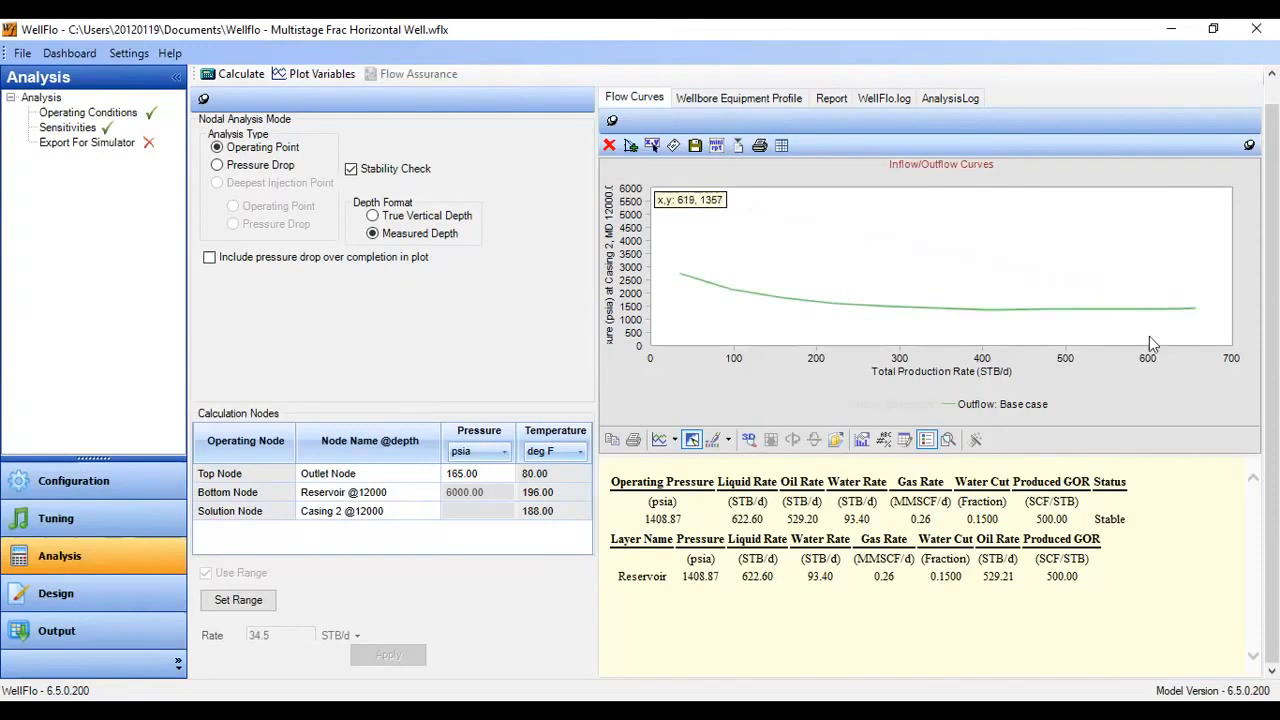
double_click(801, 518)
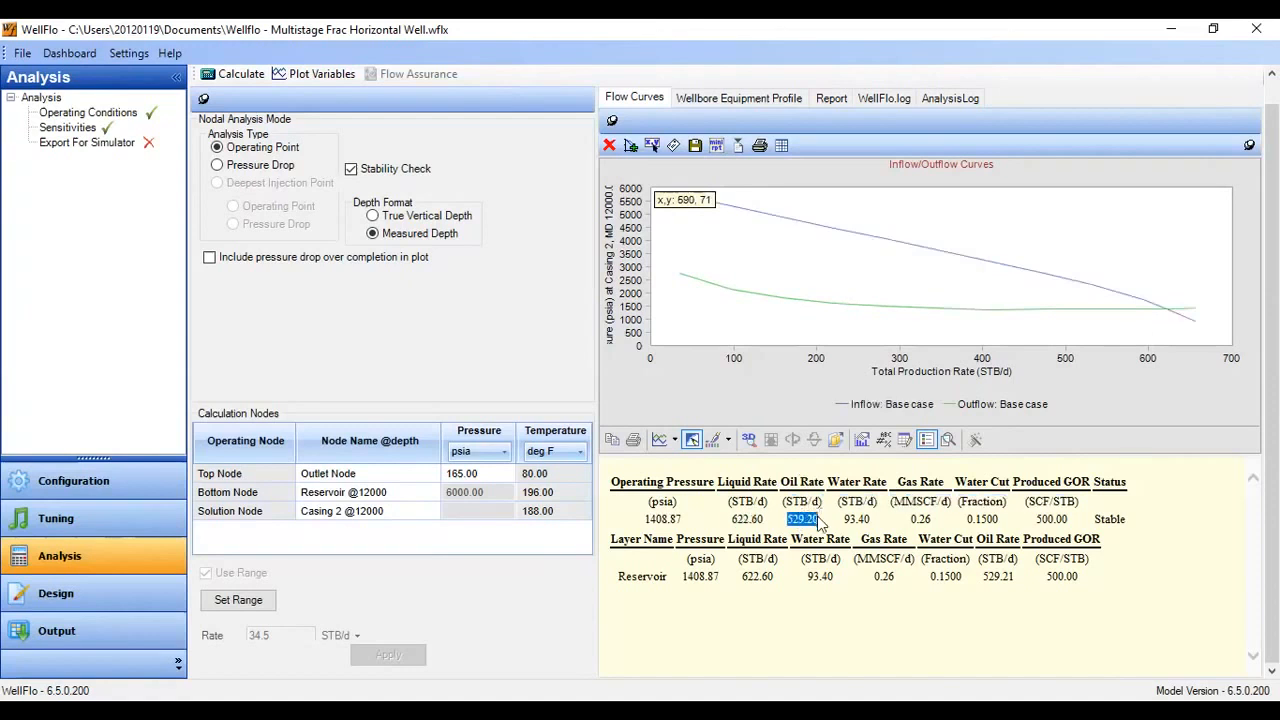
left_click(866, 565)
double_click(856, 519)
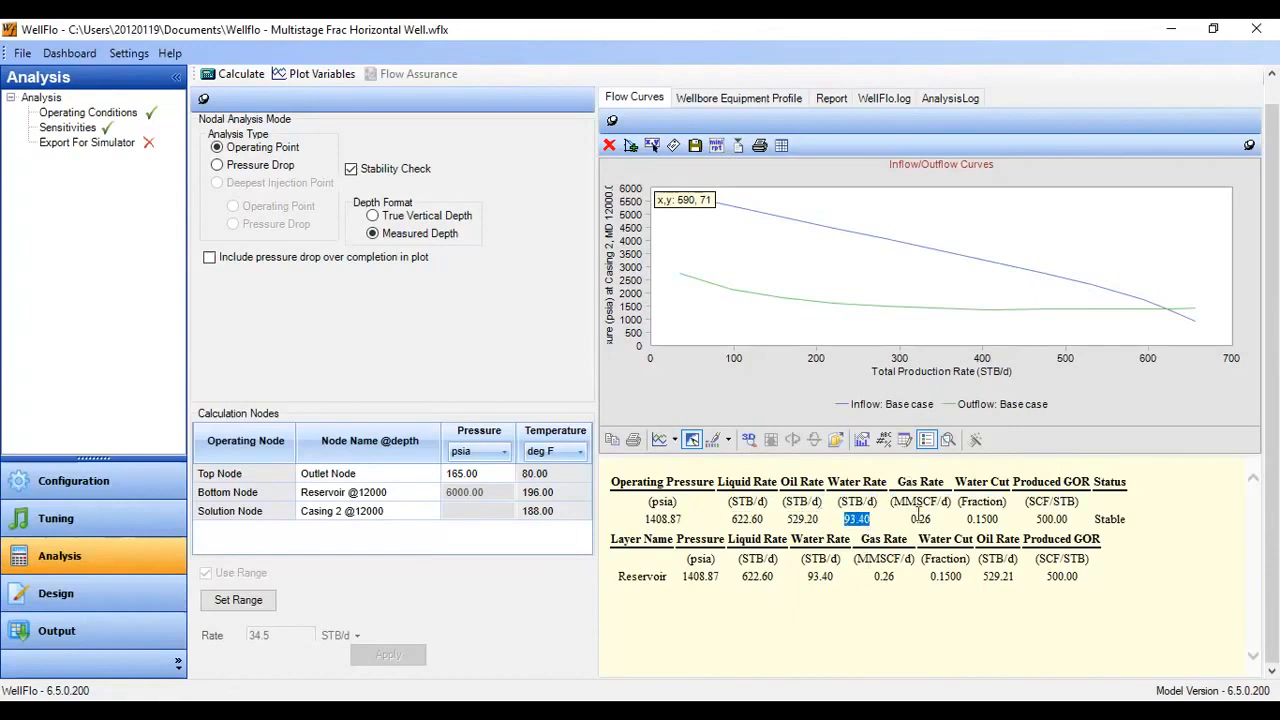
left_click_drag(956, 482, 997, 518)
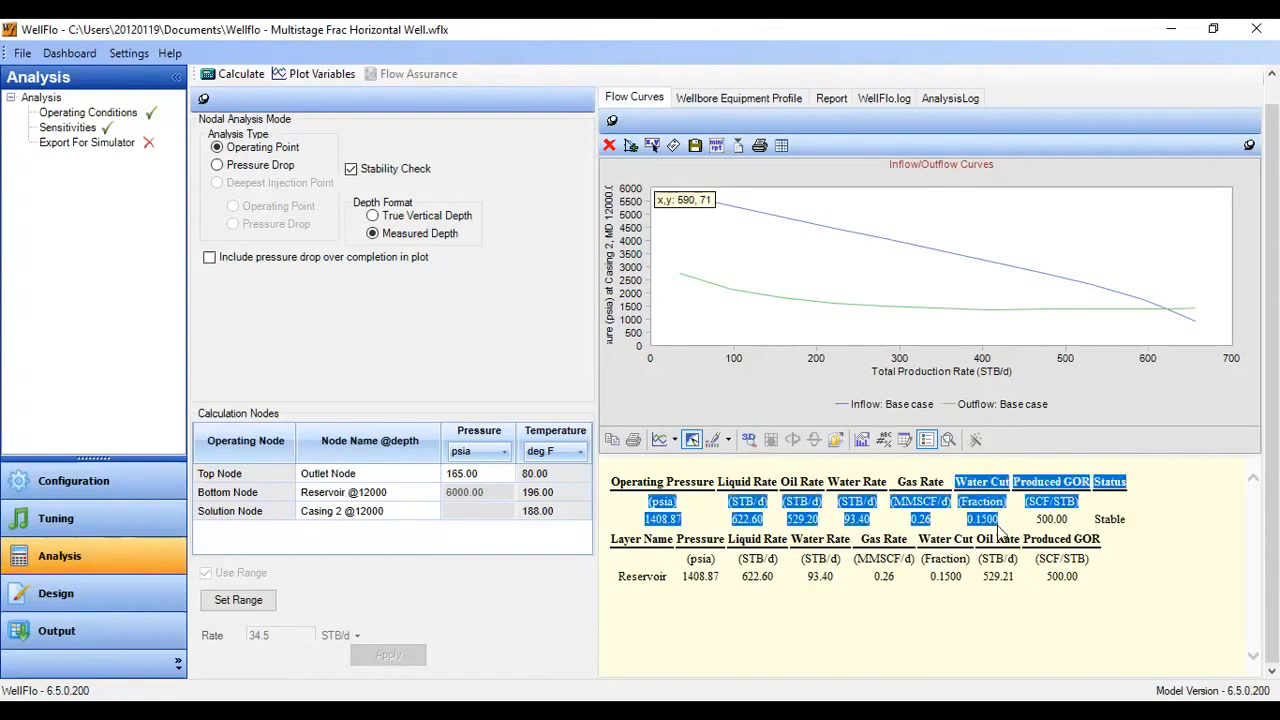
left_click(983, 518)
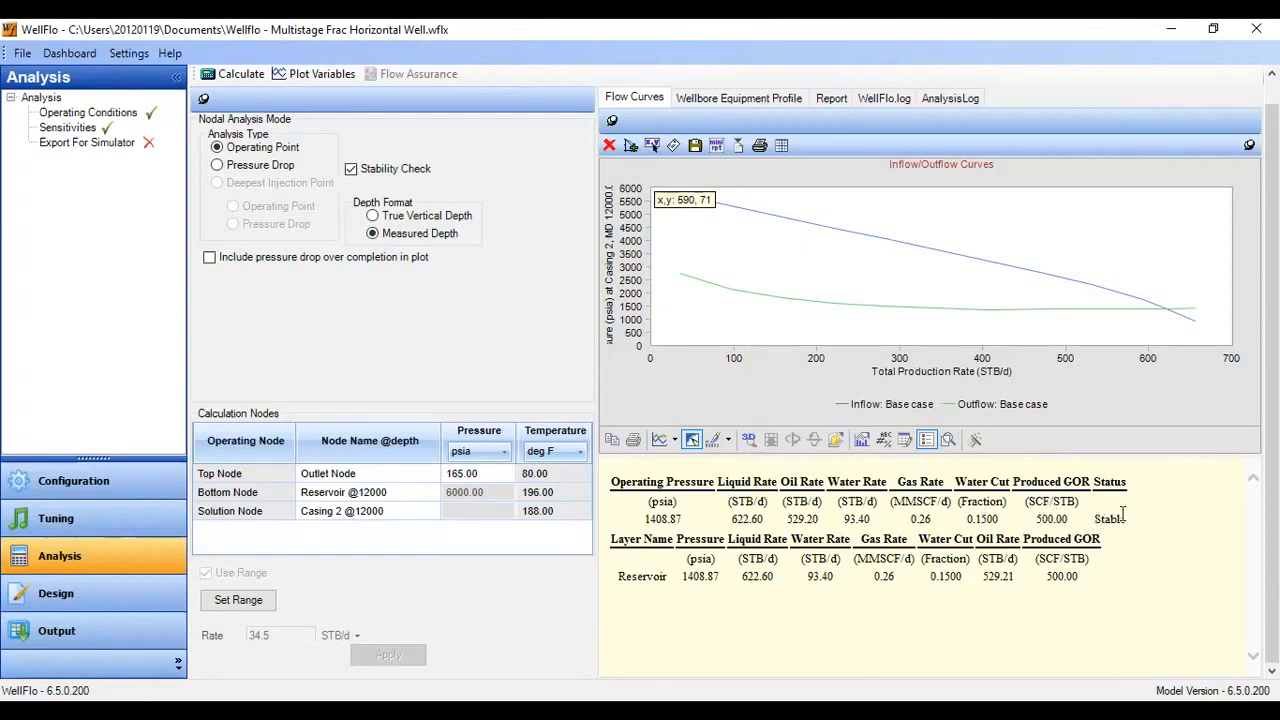
Enlarge the inflow/outflow plot and examine its curve values in the plot's data table, hiding the table again
left_click_drag(1207, 460, 1211, 624)
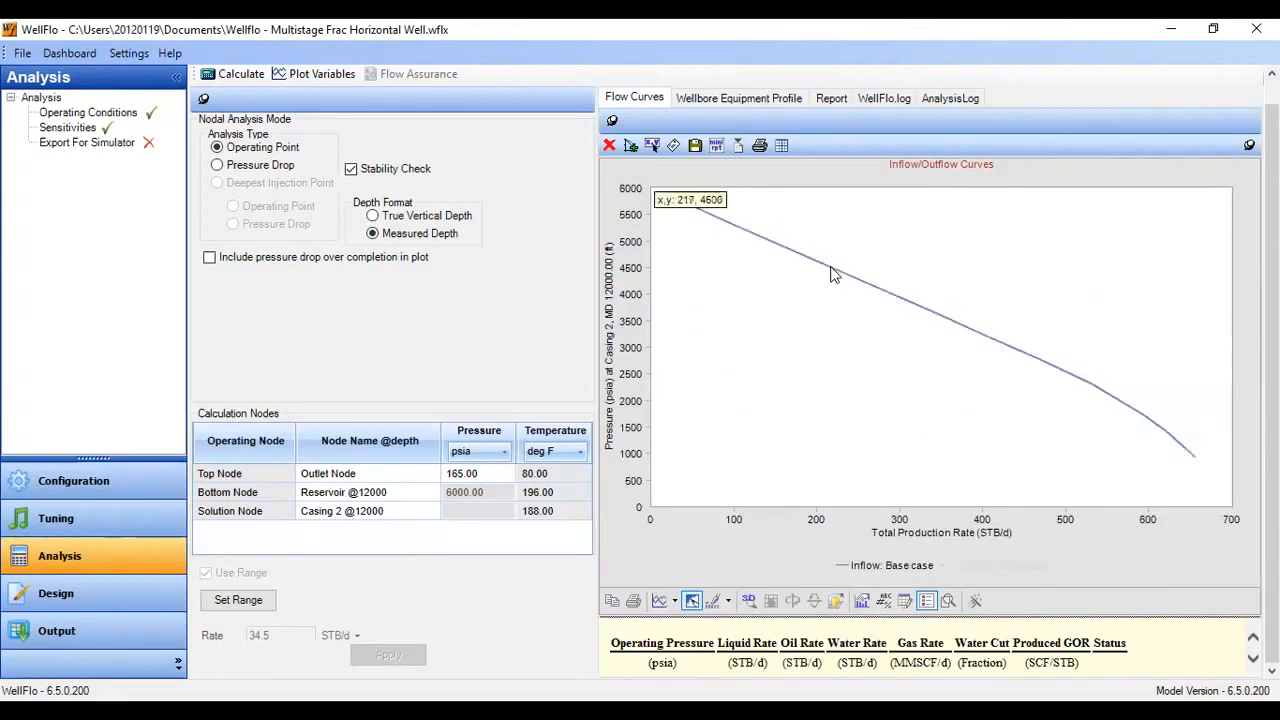
mouse_move(831, 274)
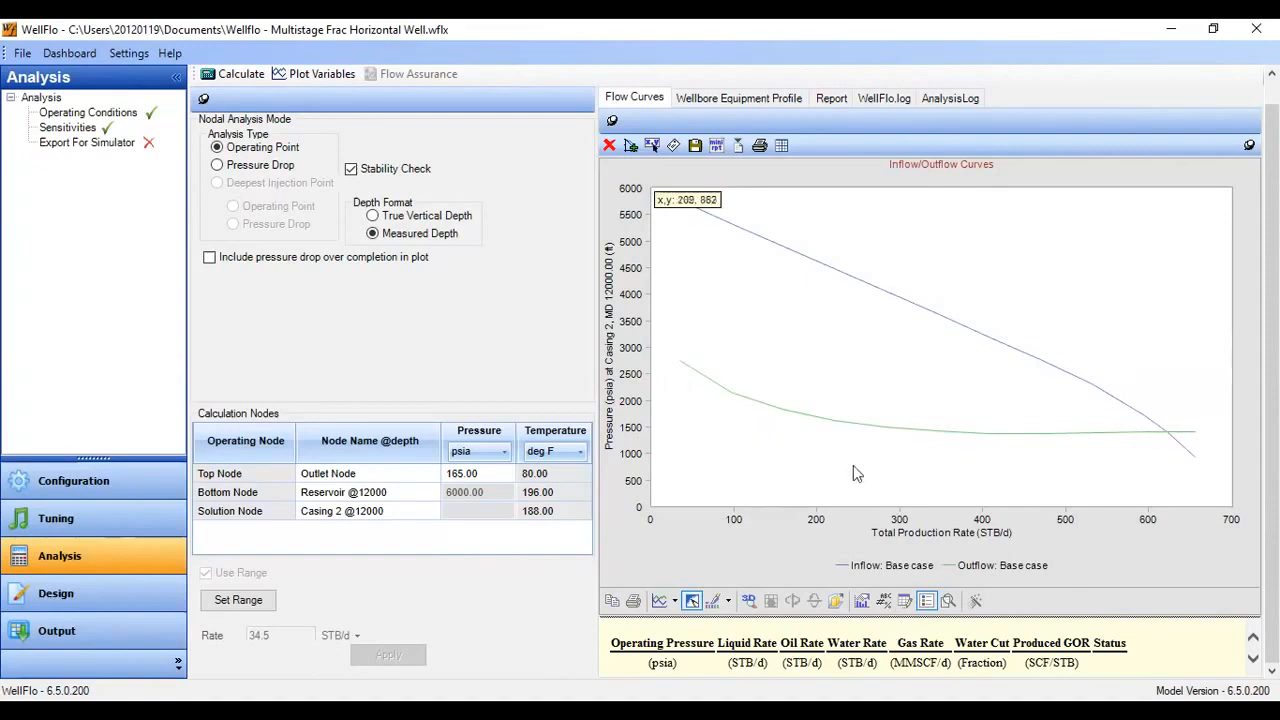
left_click(906, 604)
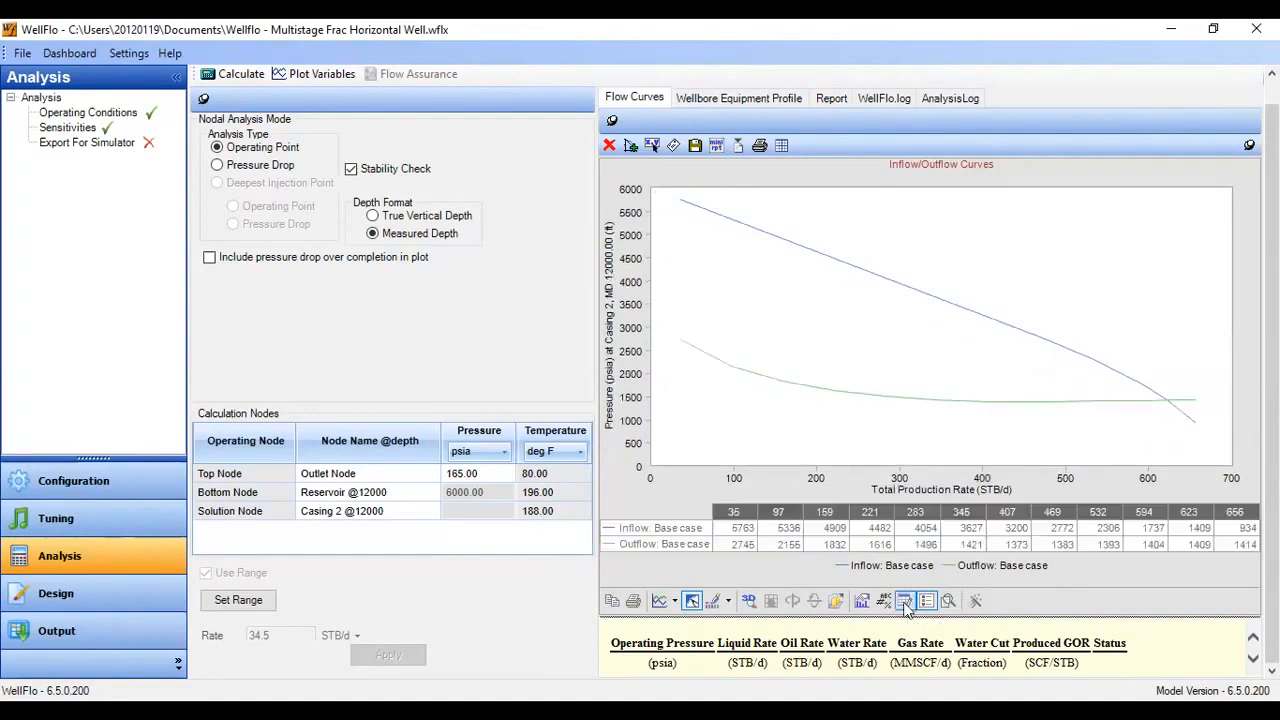
left_click(631, 535)
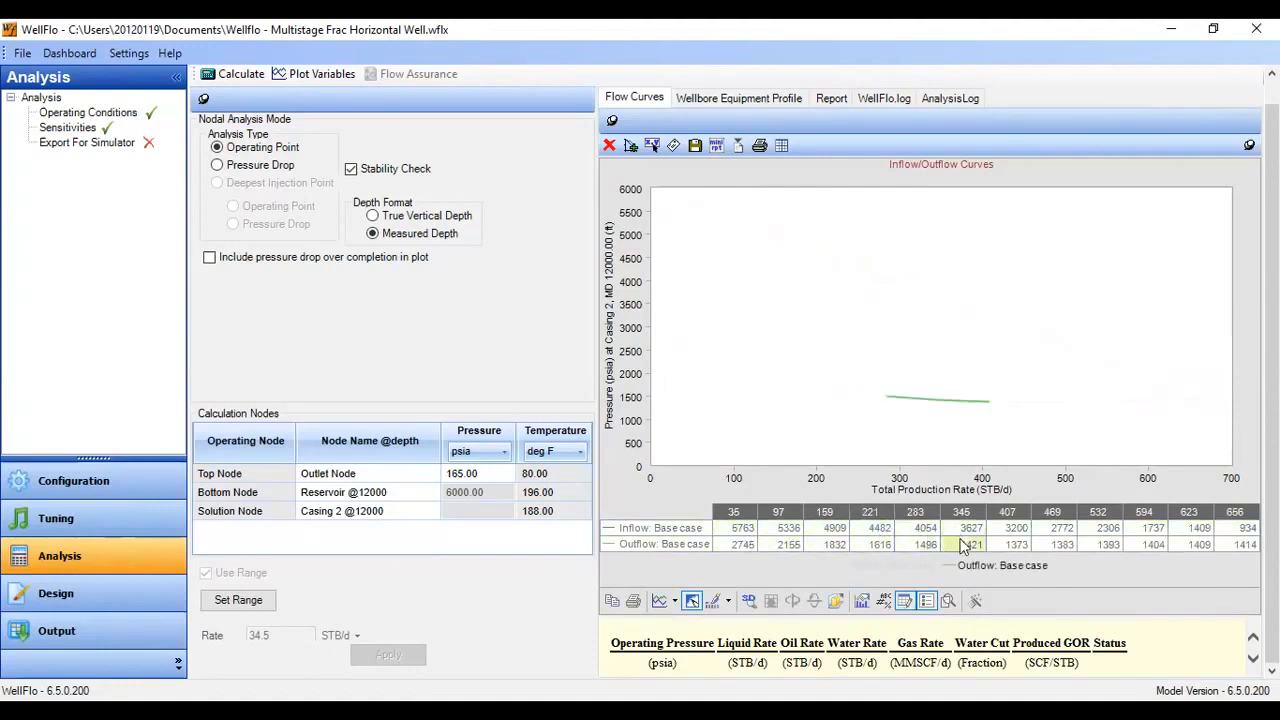
left_click(904, 600)
Examine the pressure and temperature curves in the wellbore equipment profile and open the analysis report
left_click(738, 98)
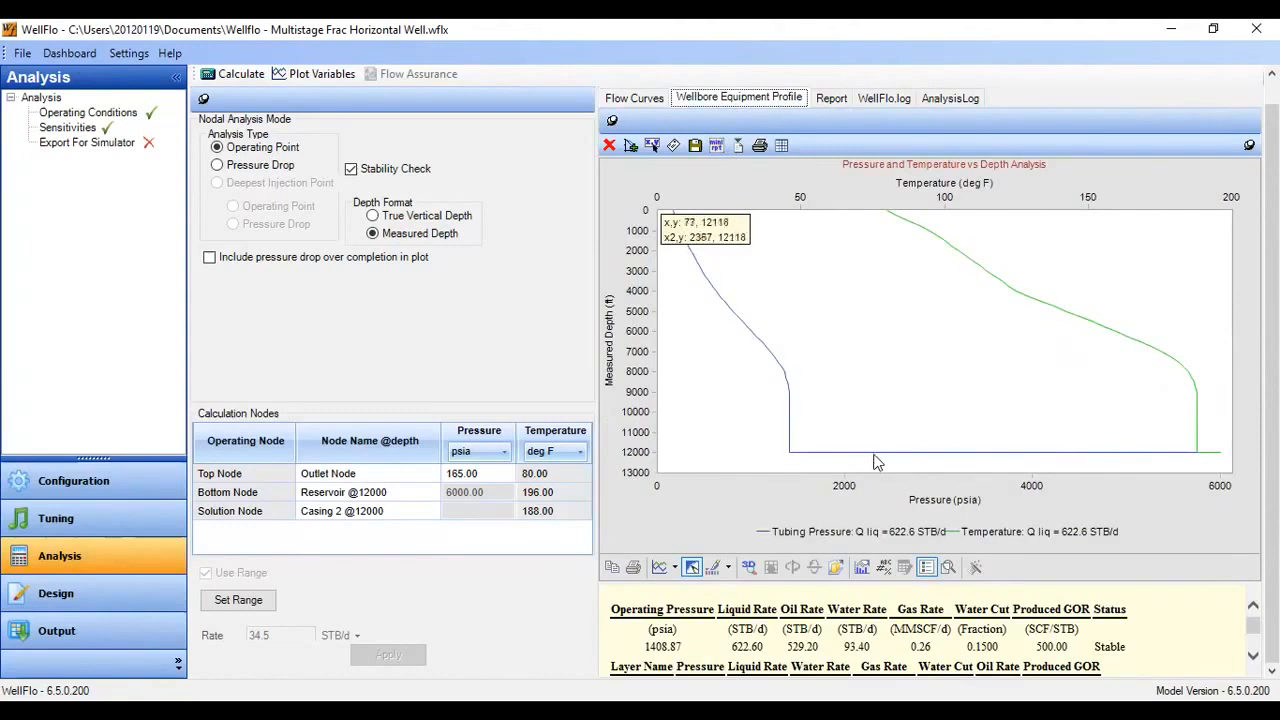
mouse_move(874, 458)
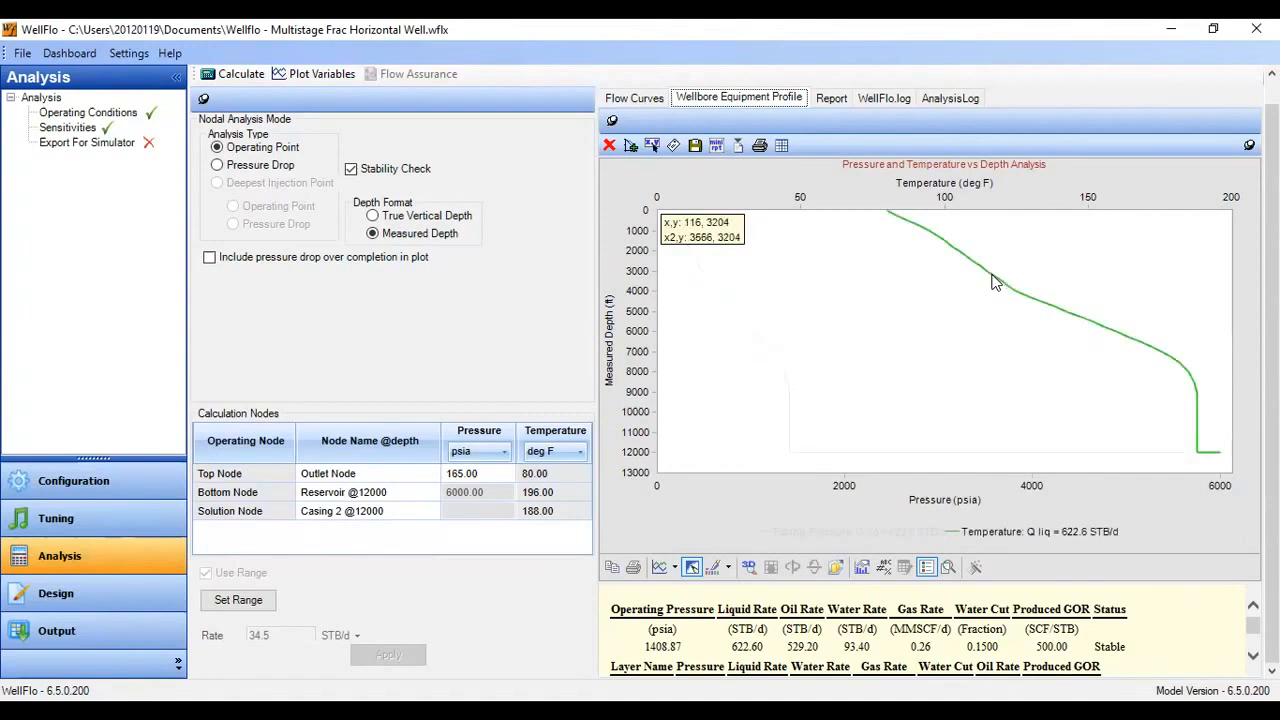
left_click(831, 99)
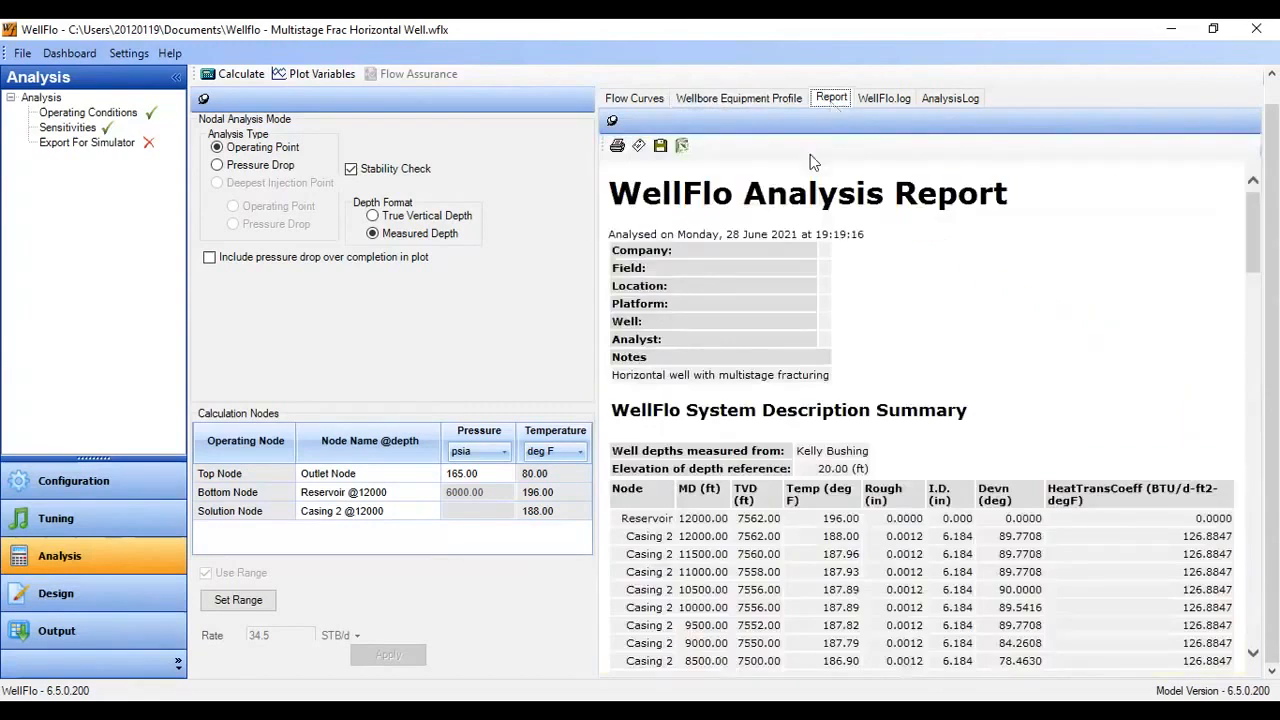
Look through the analysis report, the WellFlo log and the analysis log, and return to the flow curves
mouse_move(1253, 232)
left_mouse_down()
mouse_move(1253, 585)
mouse_move(1253, 230)
left_mouse_up()
left_click(866, 100)
left_click(940, 98)
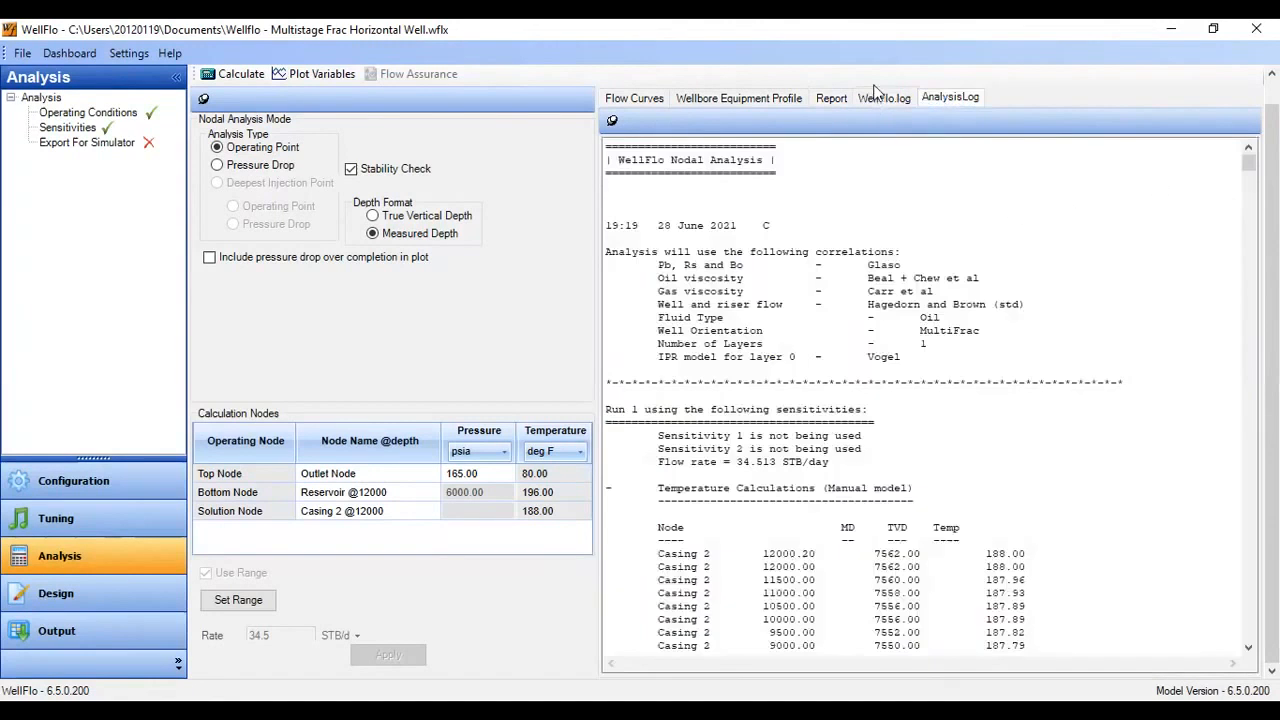
left_click(870, 100)
left_click(640, 100)
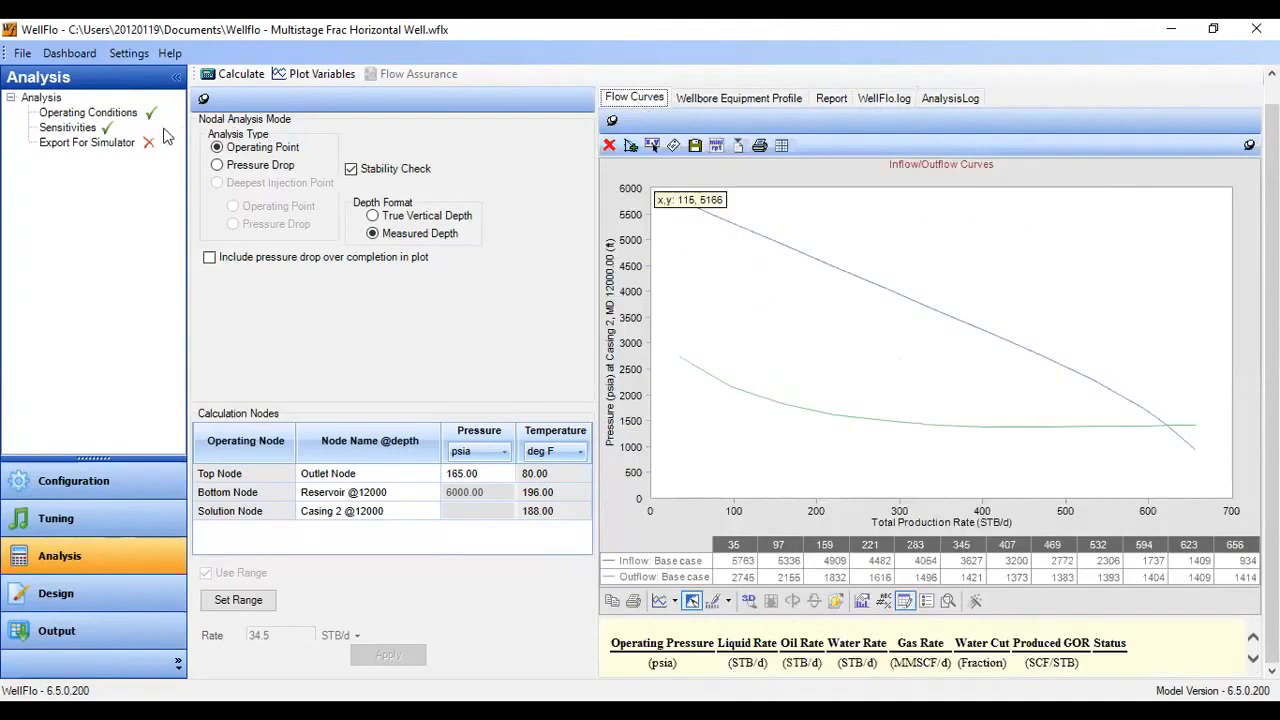
Open the sensitivities setup and look through the two sensitivity selections and the list of available parameters
left_click(68, 128)
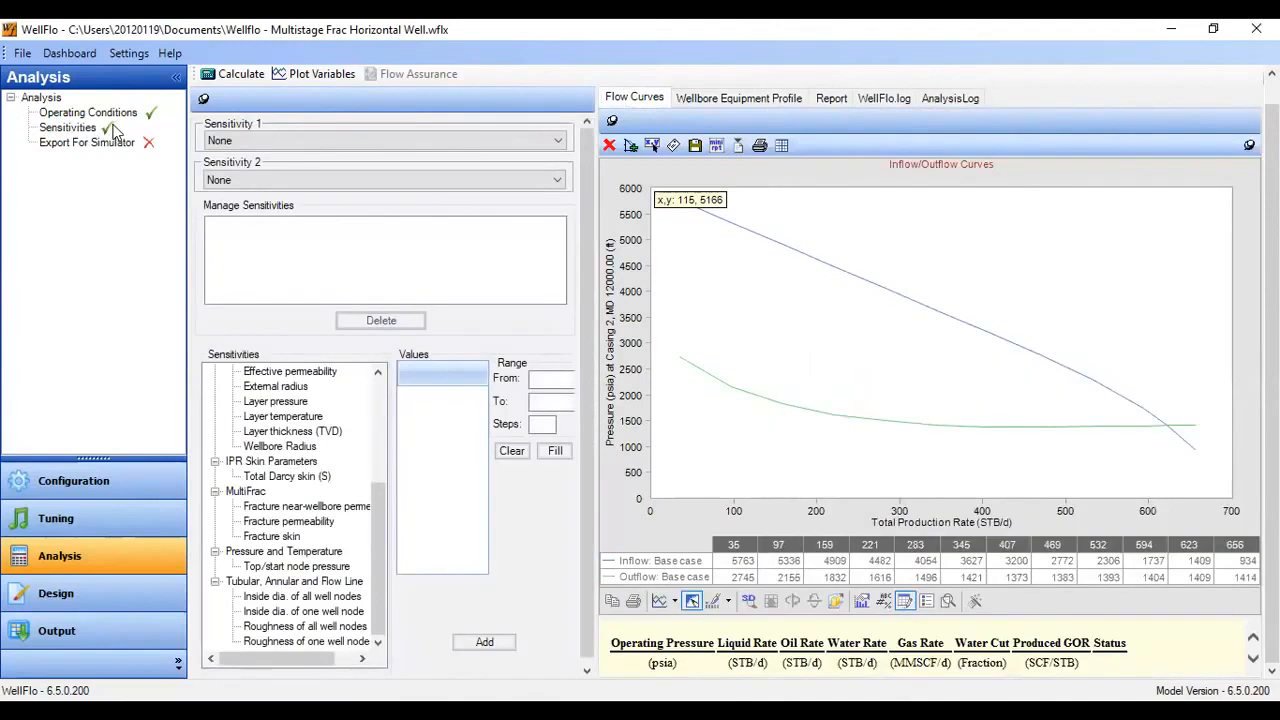
left_click(252, 144)
left_click(252, 144)
left_click(255, 184)
left_click(253, 135)
left_click(382, 401)
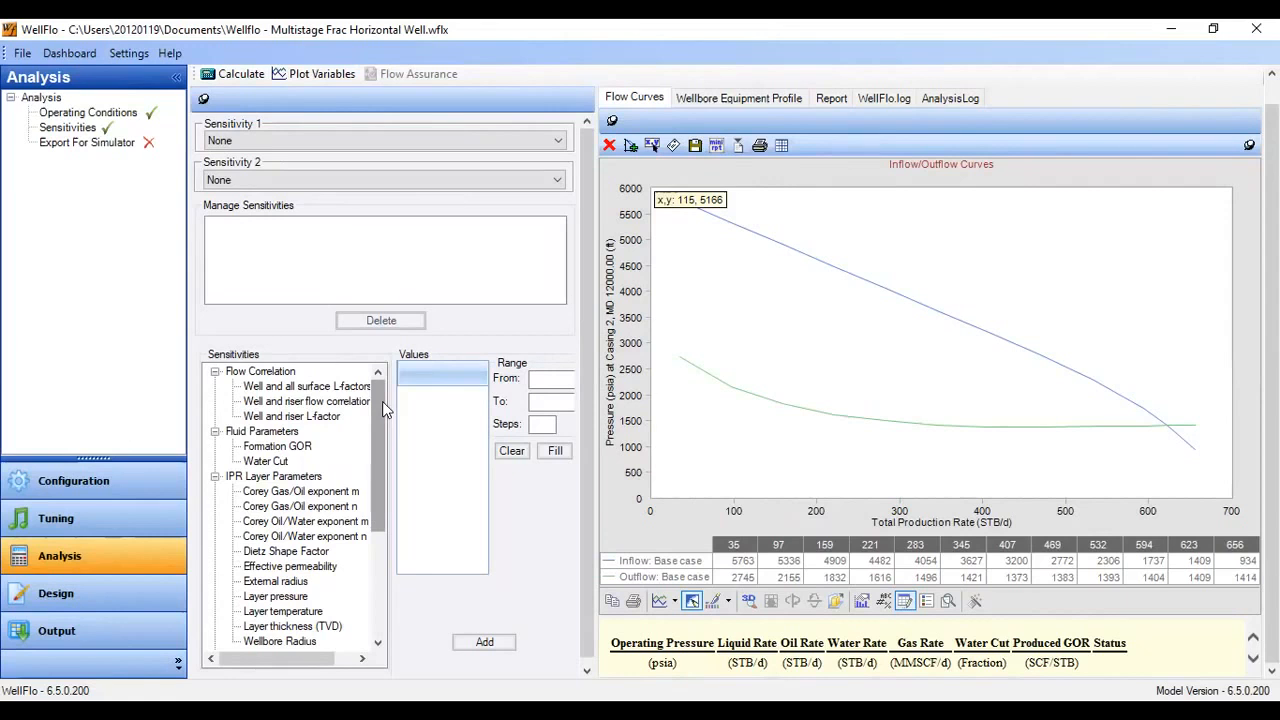
left_click_drag(373, 399, 378, 515)
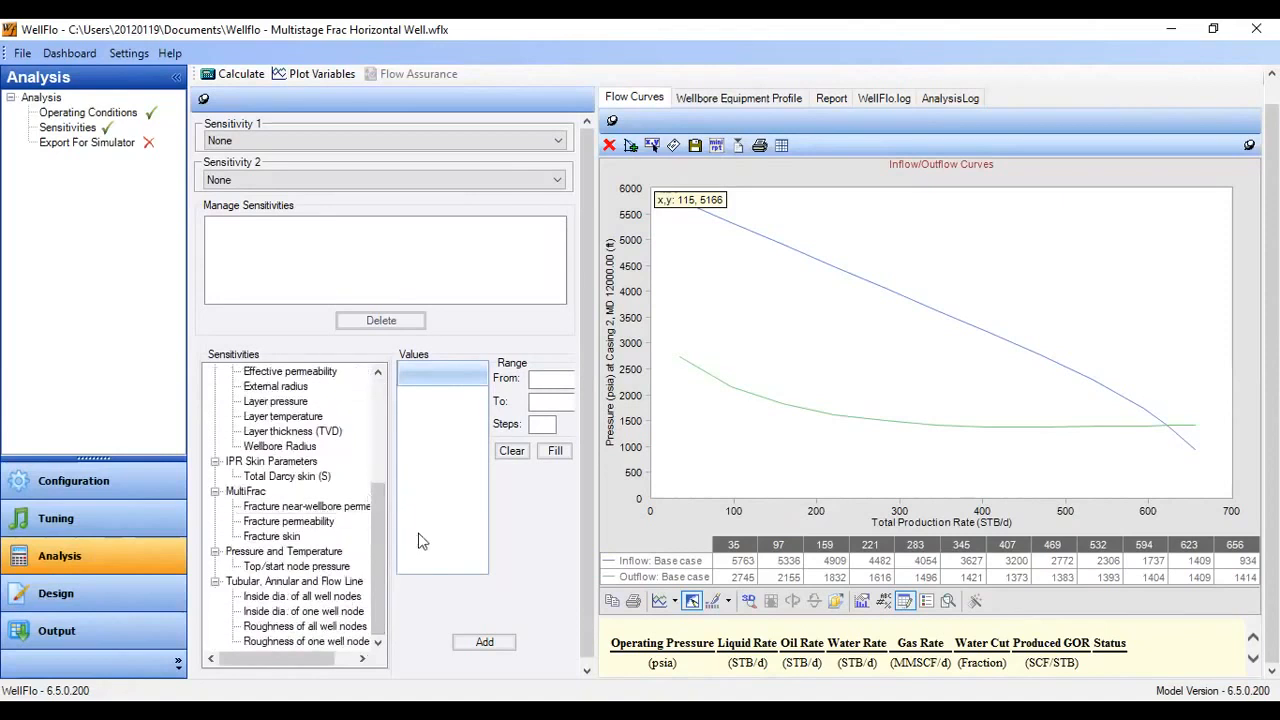
Choose fracture permeability from the MultiFrac parameters and enter 60000, 50000 and 30000 md as its first three values
left_click(290, 522)
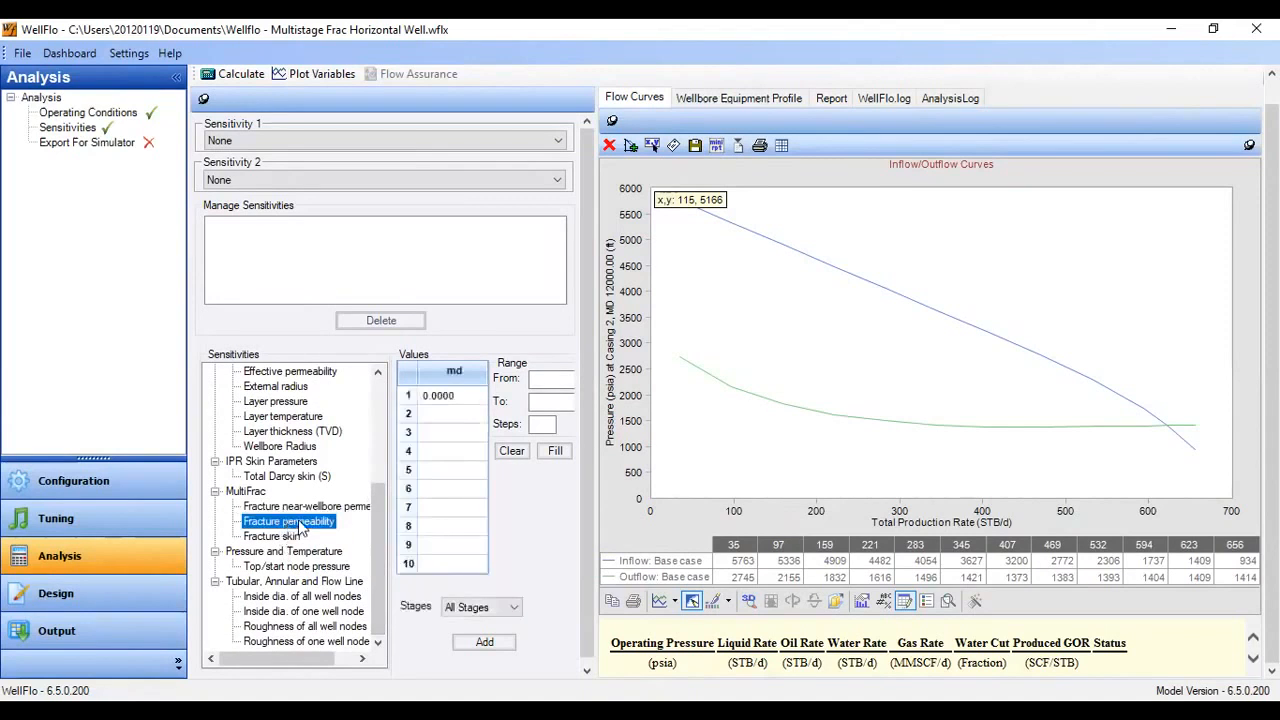
left_click(440, 396)
type("60")
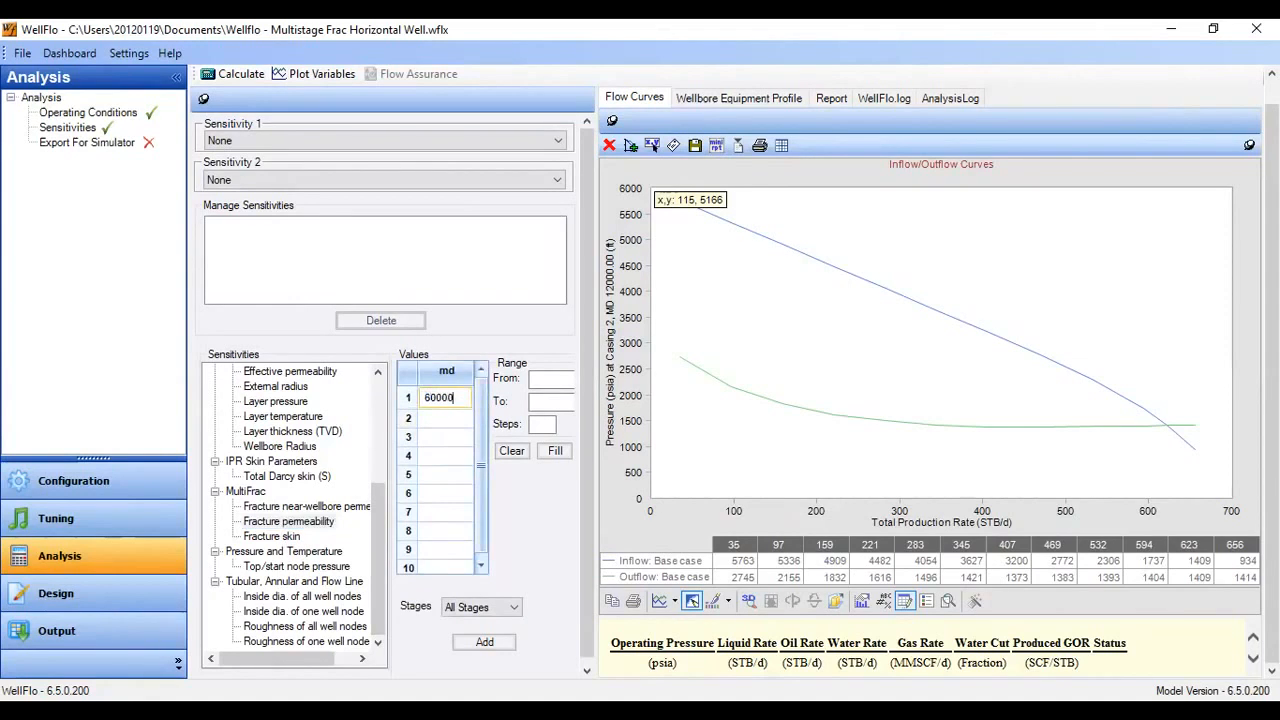
left_click(427, 421)
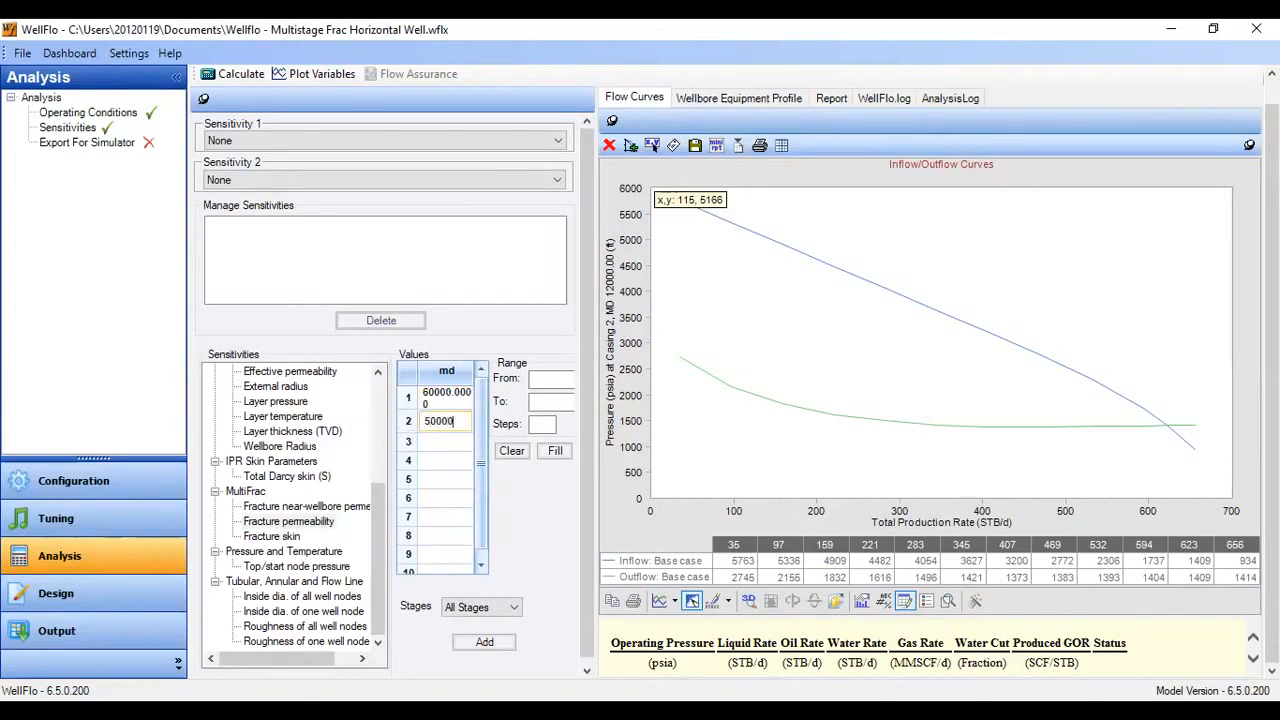
key("Return")
type("3000")
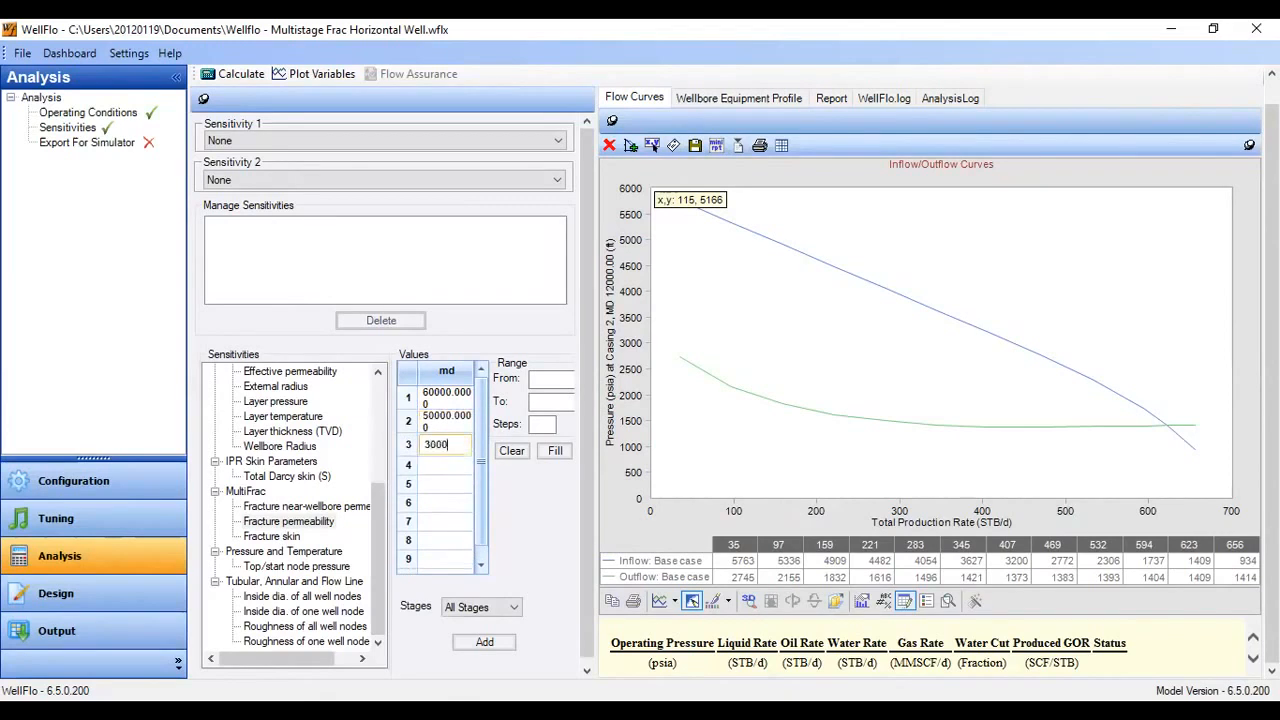
type("0")
Enter 10000 and 5000 md as the fourth and fifth values and add the fracture permeability sensitivity for all stages
left_click(433, 467)
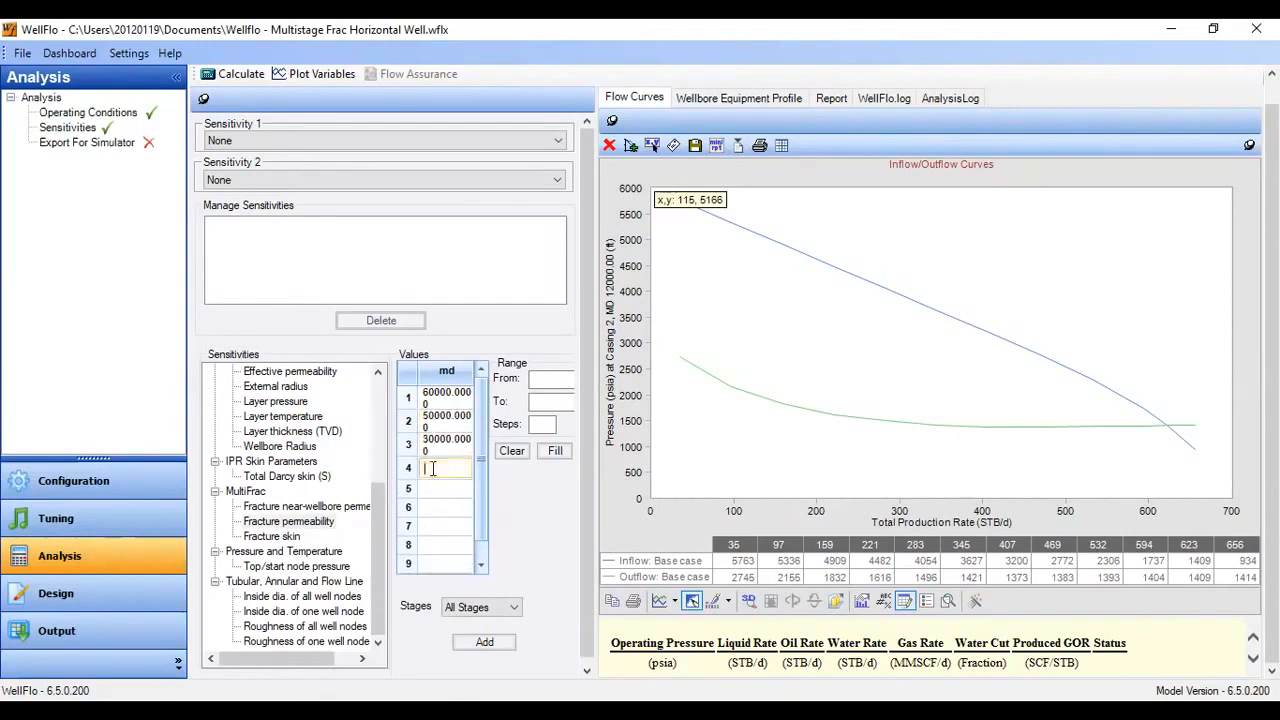
type("10000")
left_click(433, 492)
left_click(433, 494)
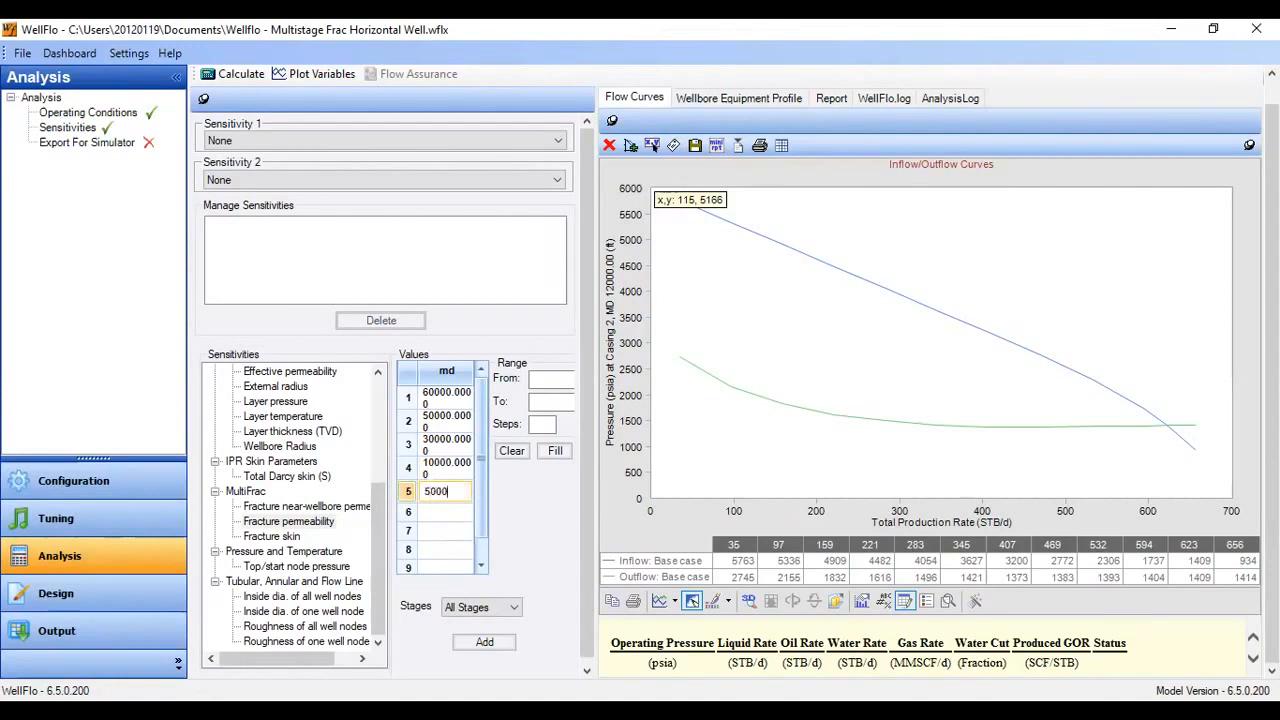
type("5000")
left_click(484, 641)
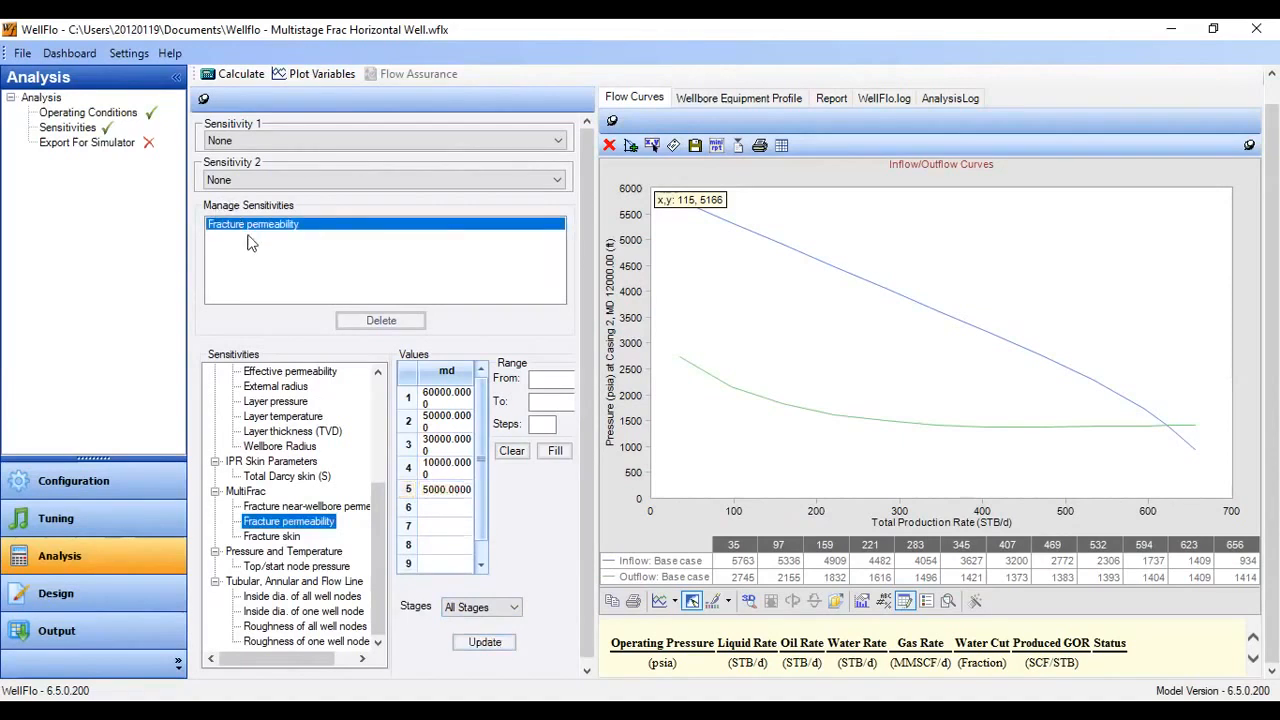
Assign fracture permeability as Sensitivity 1 and recalculate the analysis
left_click(241, 227)
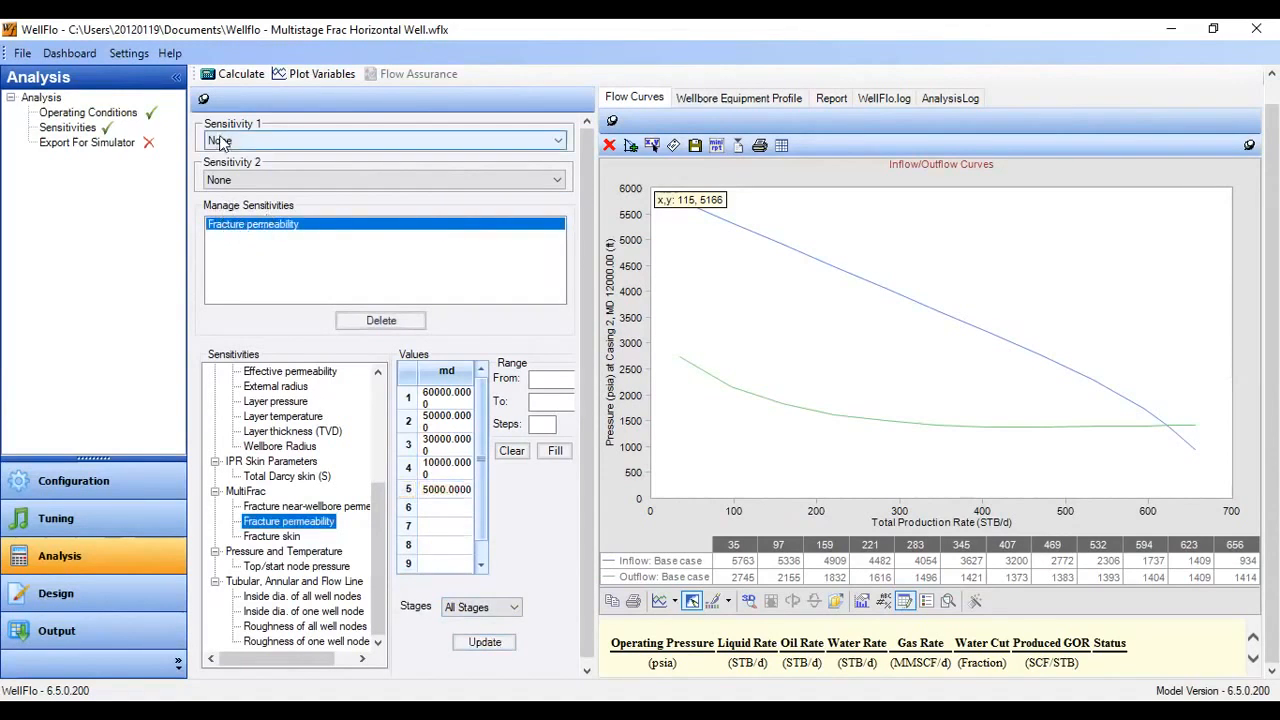
left_click(255, 139)
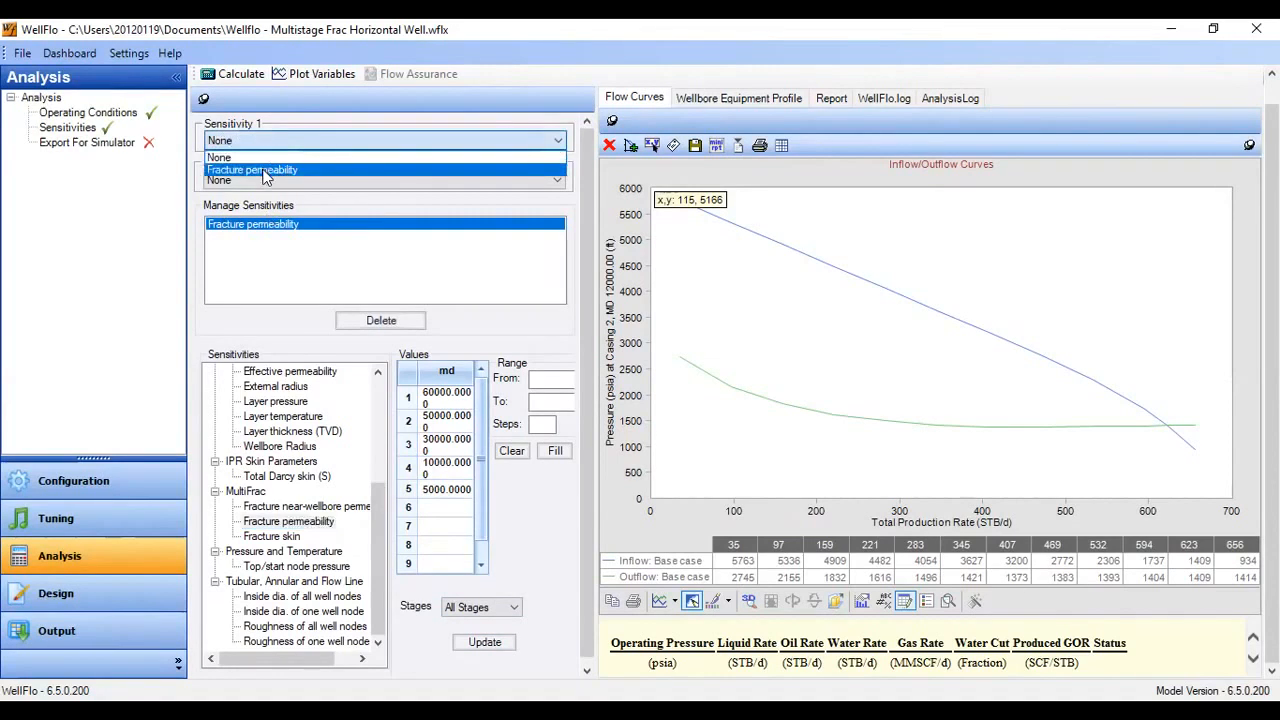
left_click(262, 170)
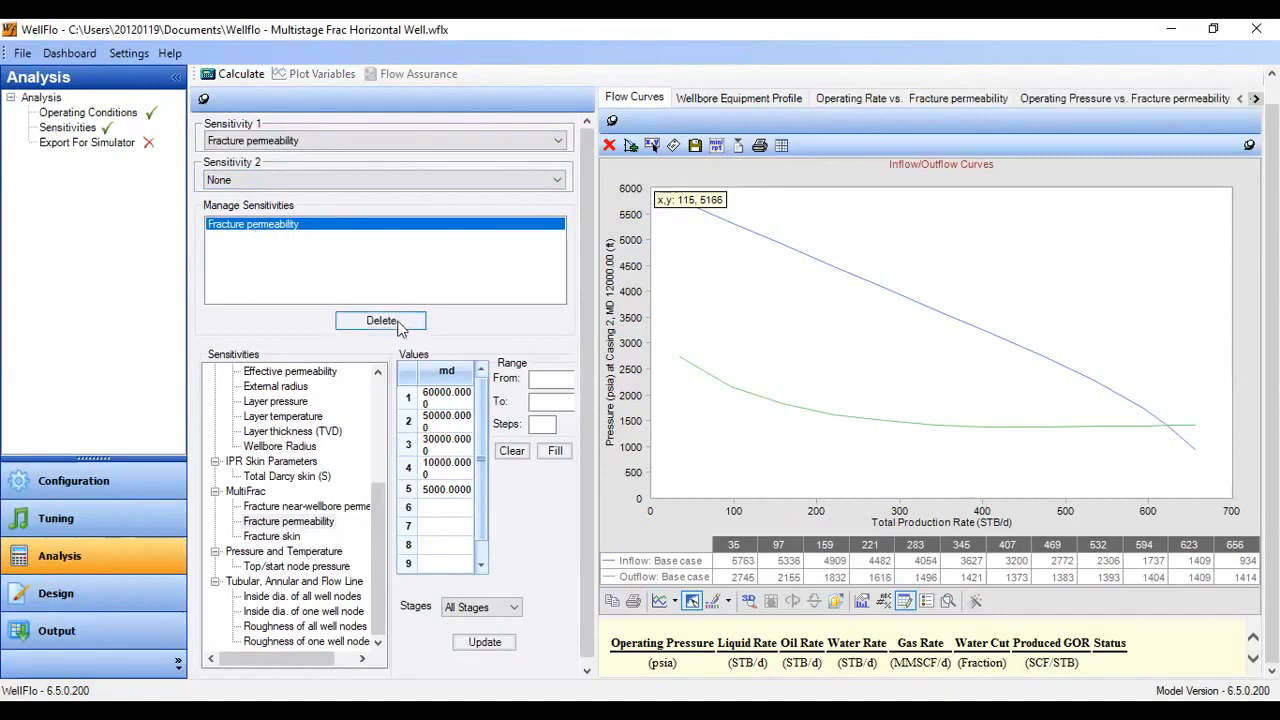
left_click(237, 82)
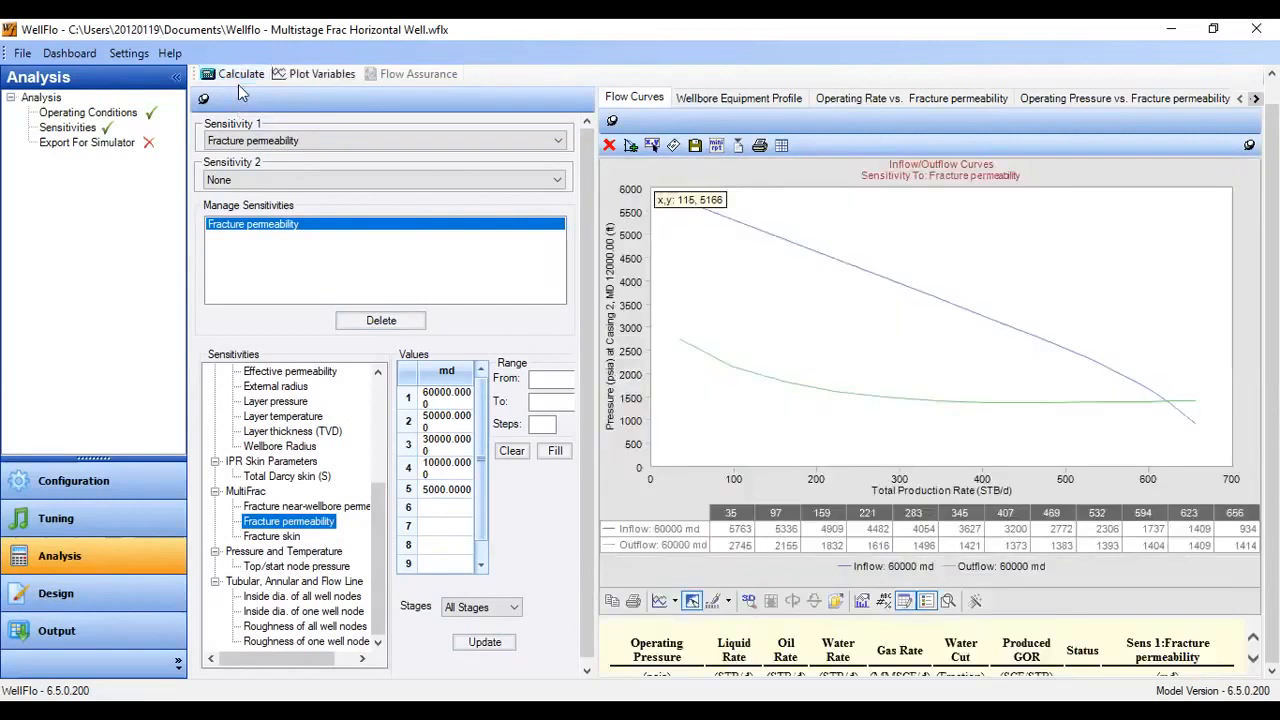
Set the plot's sensitivity variables to include all five fracture permeability values from 60000 to 5000 md
left_click(310, 83)
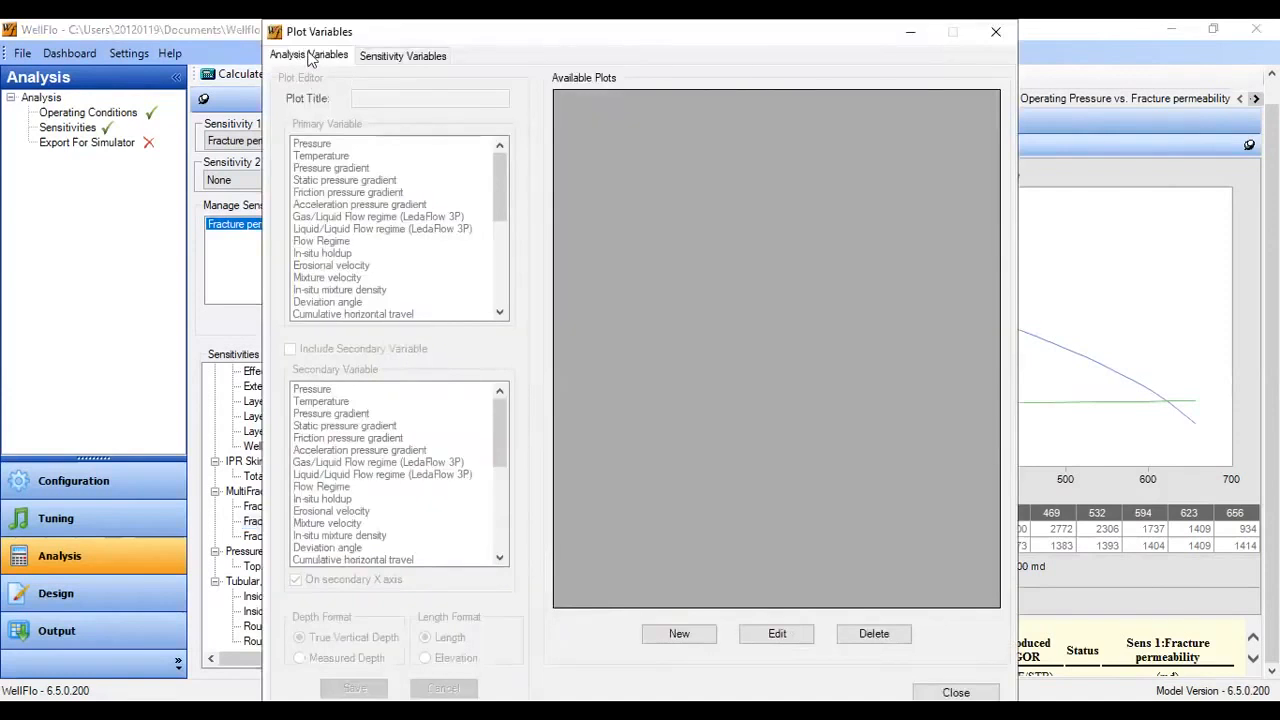
left_click(398, 58)
left_click_drag(281, 129, 278, 200)
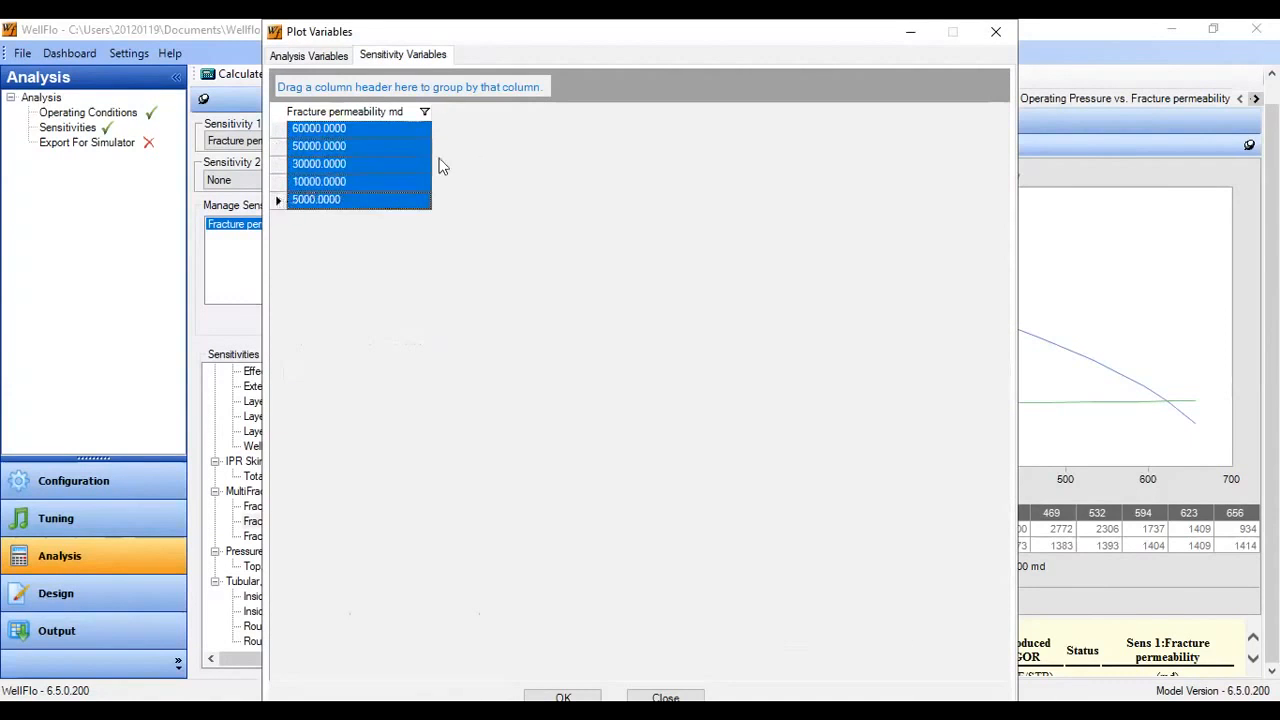
left_click_drag(450, 35, 423, 36)
left_click(547, 697)
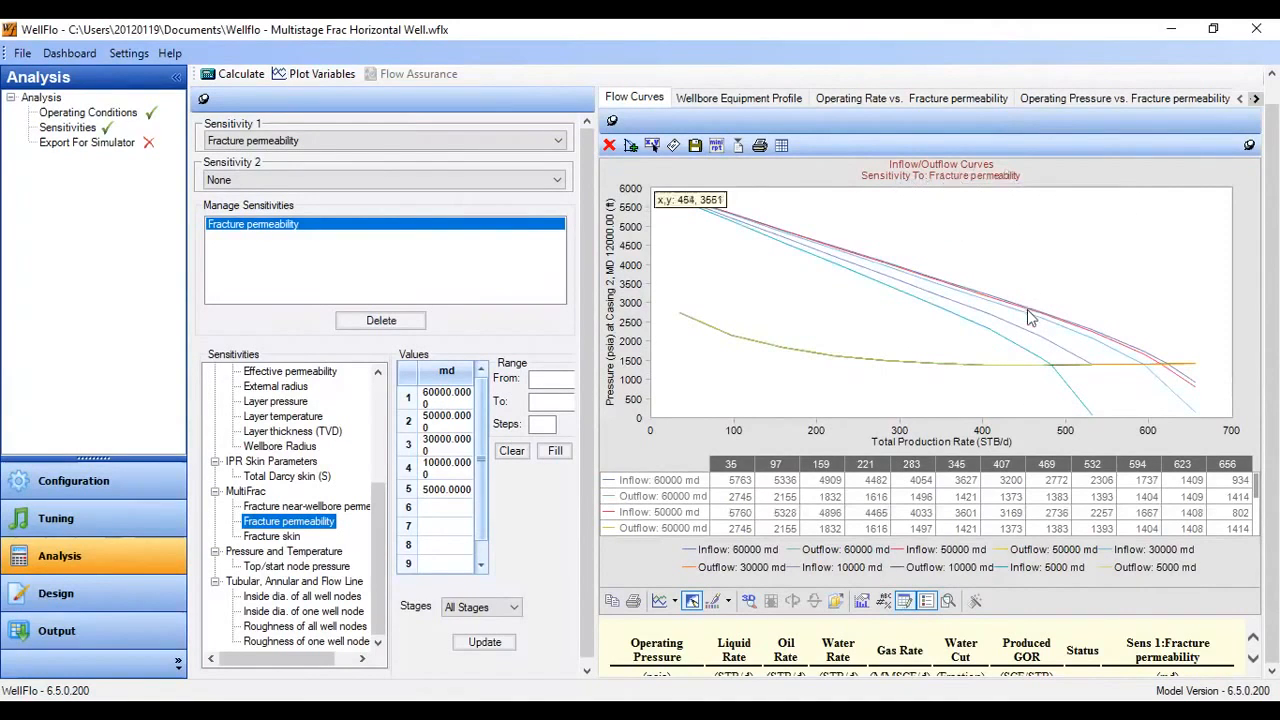
Enlarge the results summary to examine the operating point for each fracture permeability, and enlarge the inflow/outflow plot to compare its curves
left_click_drag(1136, 617, 1125, 467)
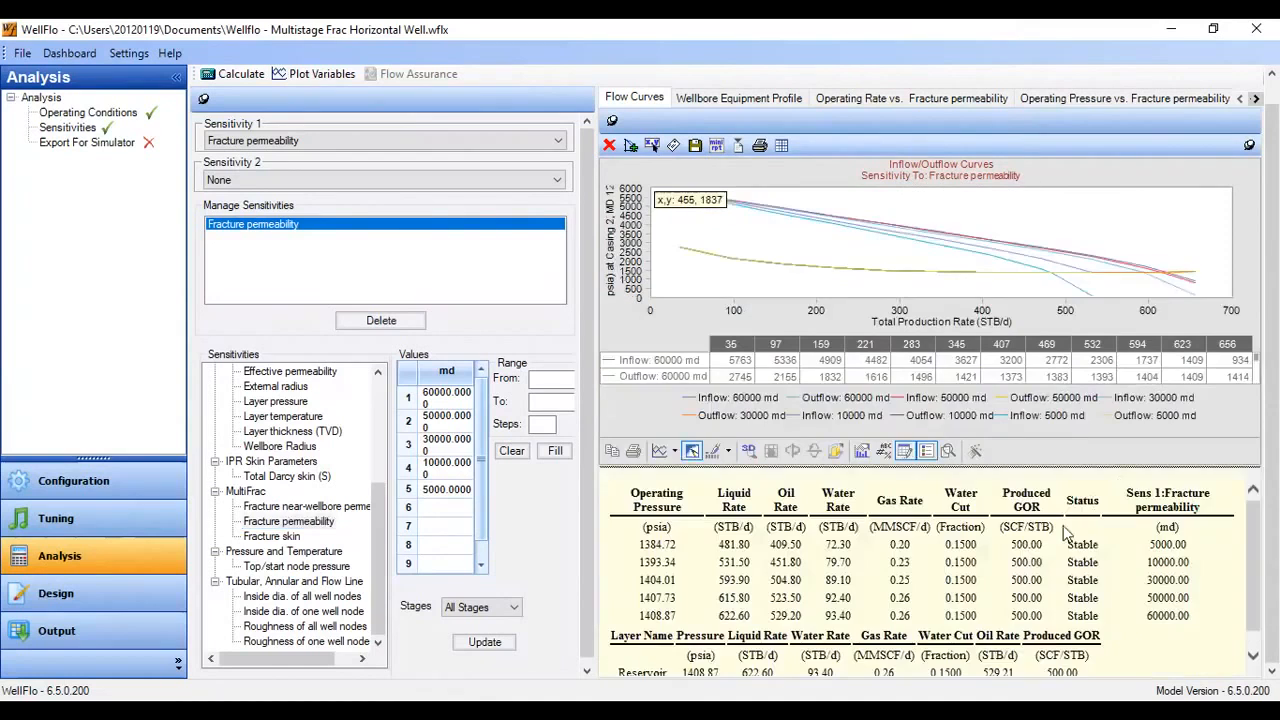
scroll(1240, 547, "down", 1)
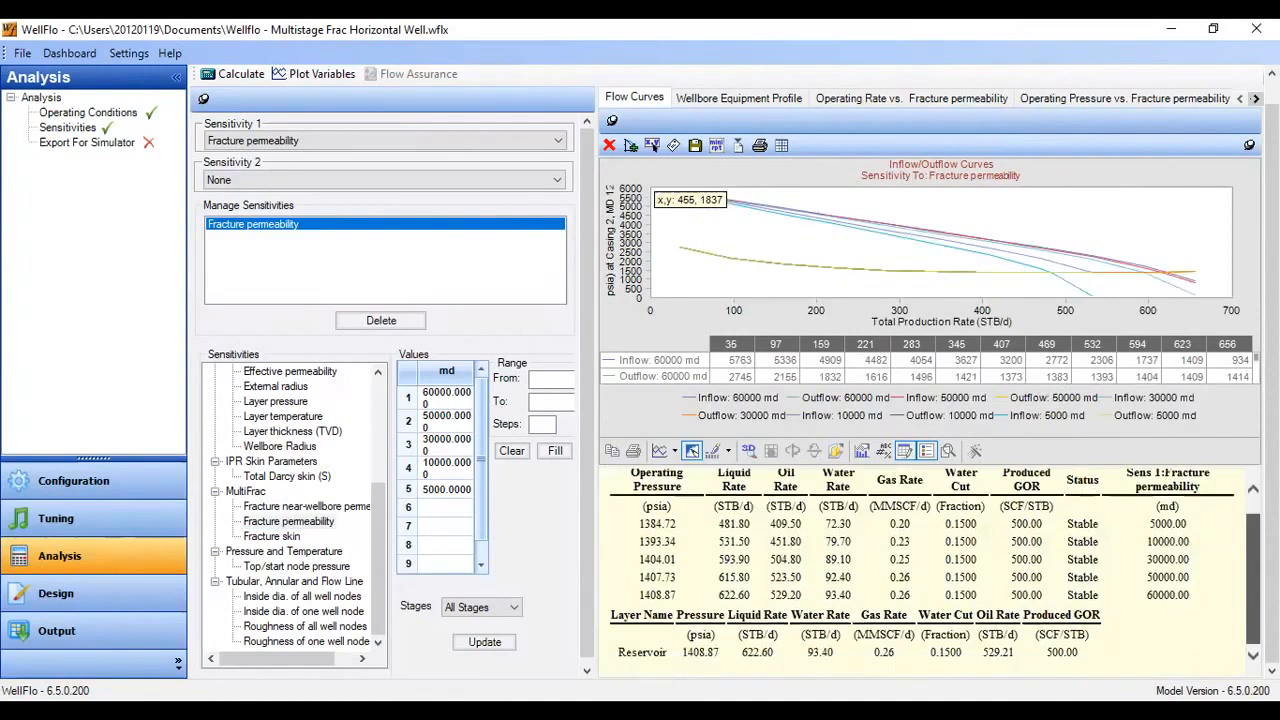
scroll(1240, 547, "up", 1)
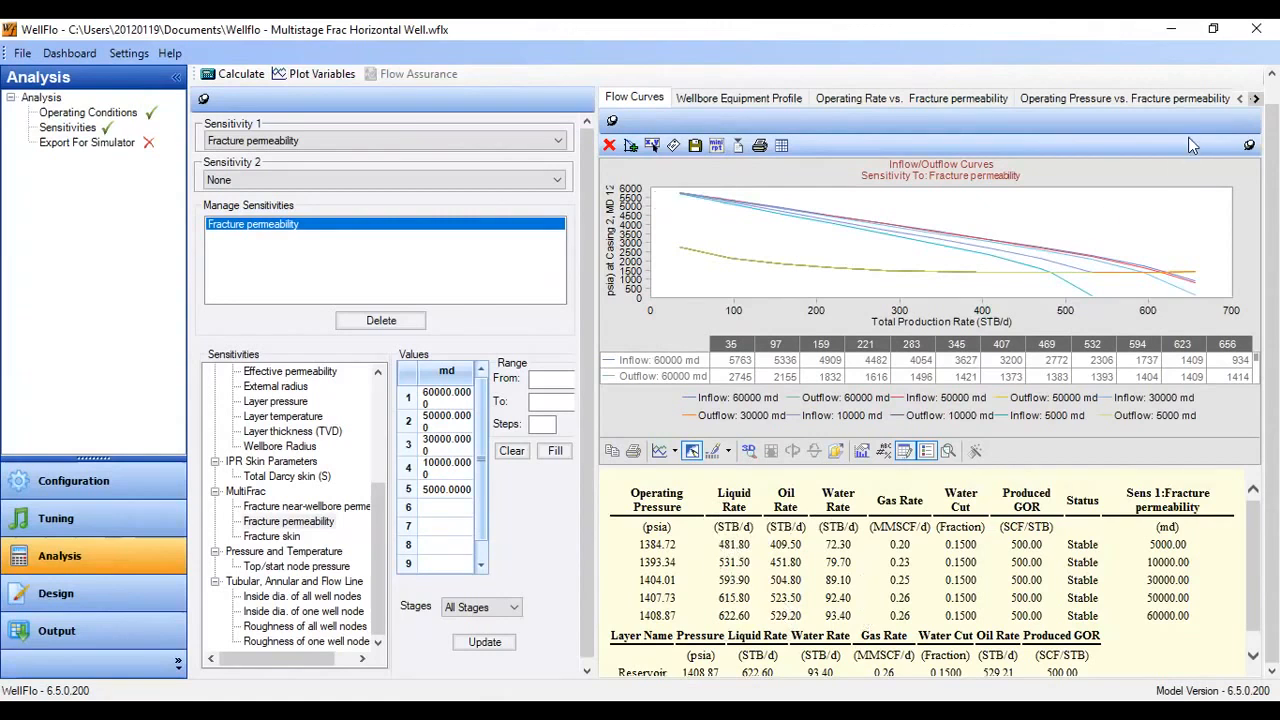
left_click_drag(1110, 468, 1092, 600)
left_click_drag(592, 382, 452, 380)
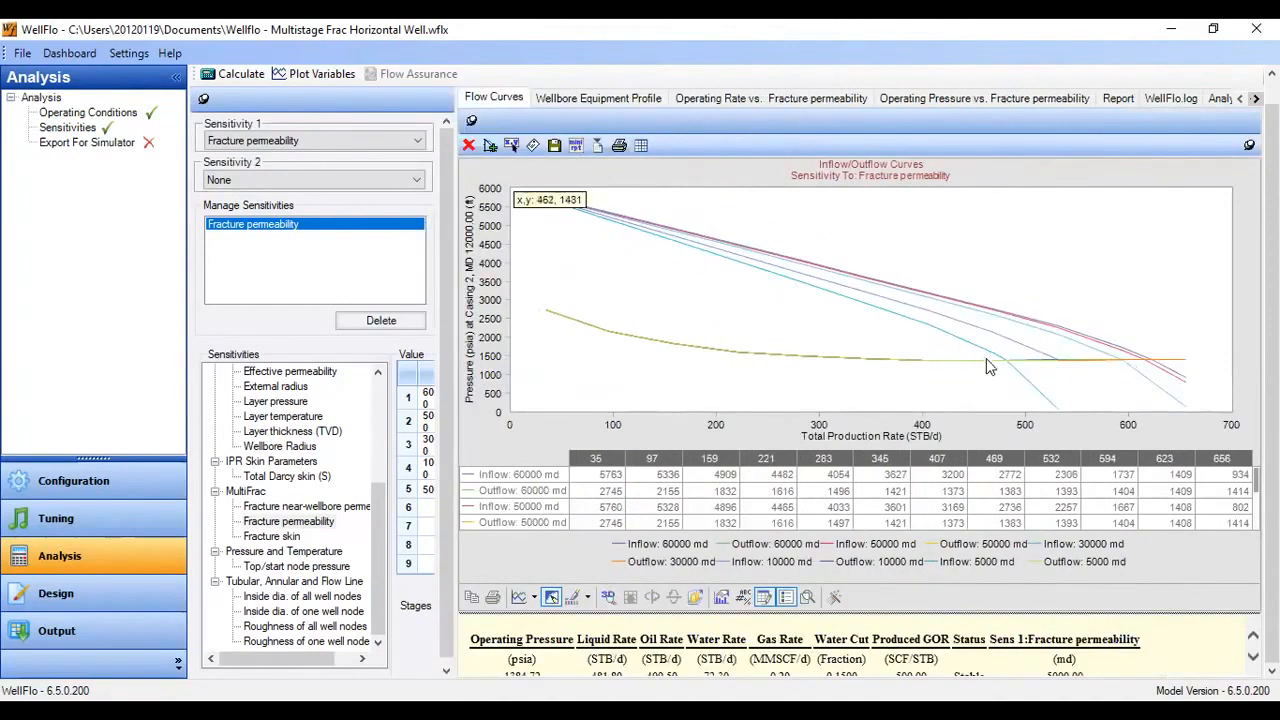